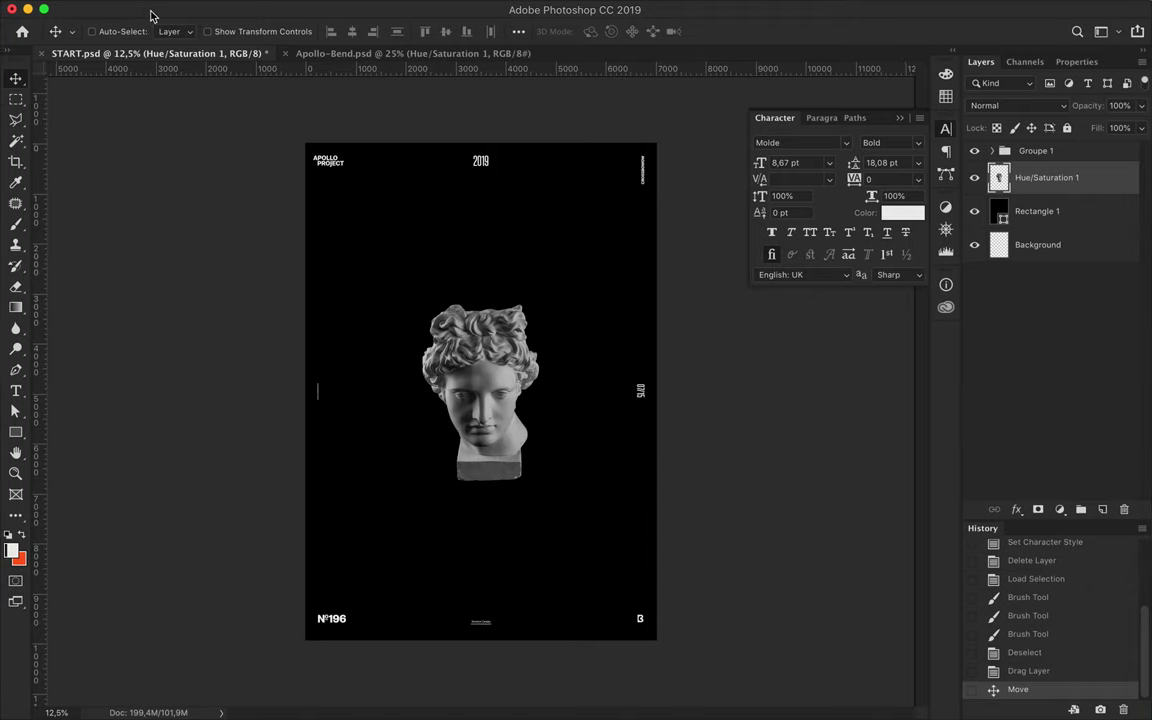
Duplicate the statue layer and Forward Warp the copy in Liquify until swirls cover the canvas
key(ctrl+j)
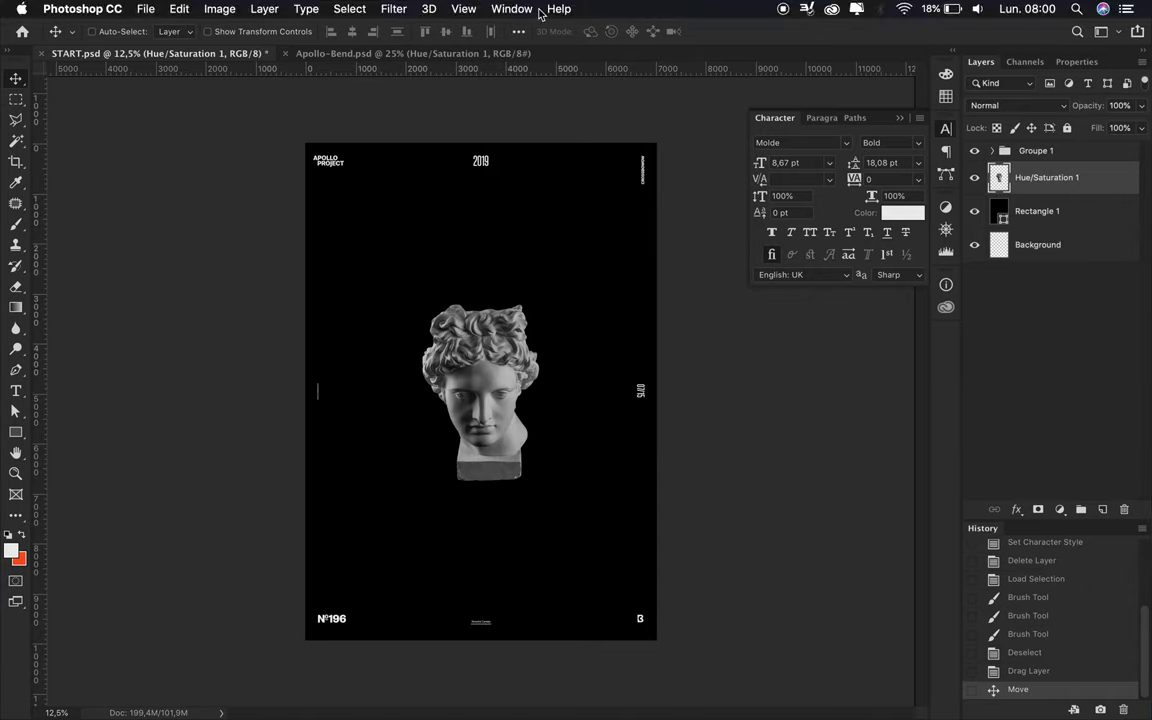
click(393, 8)
click(424, 95)
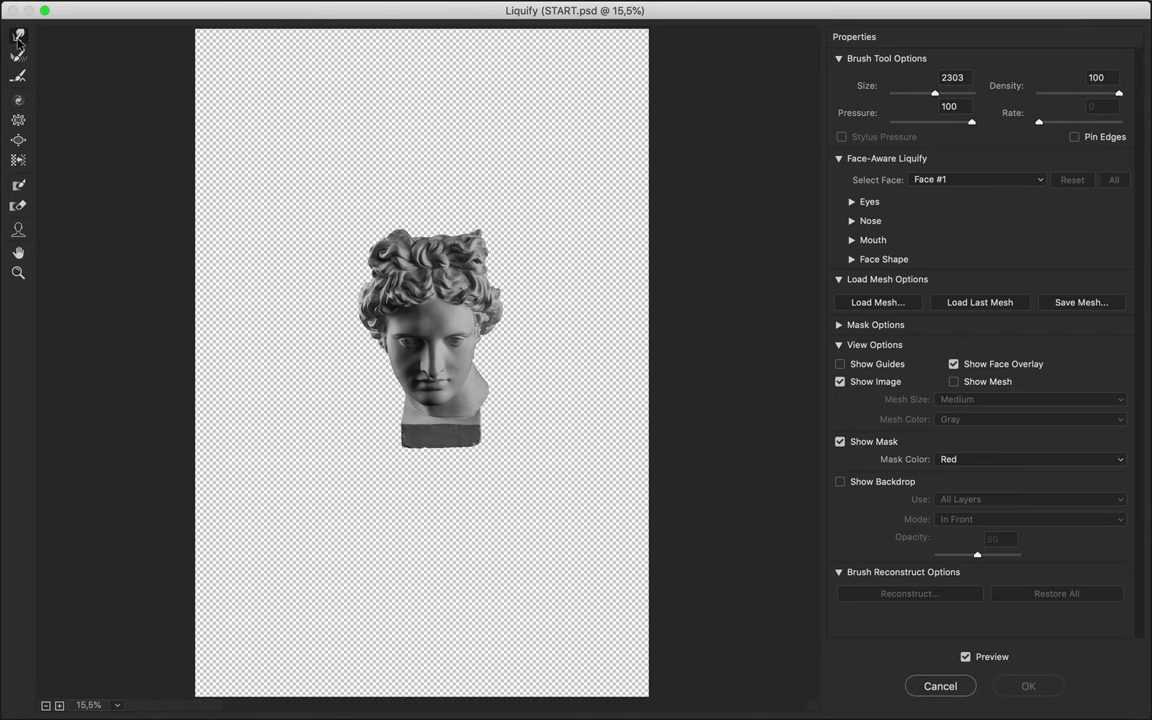
mouse_move(400, 260)
mouse_down()
mouse_move(219, 360)
mouse_move(305, 437)
mouse_up()
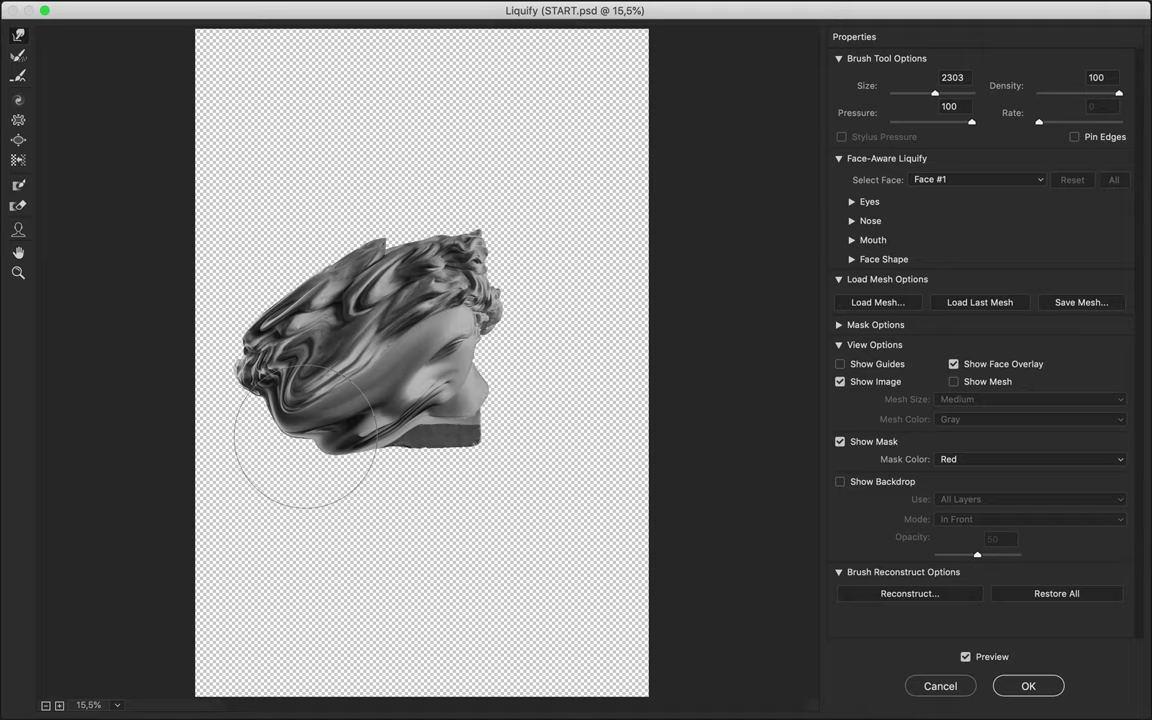
mouse_move(305, 437)
mouse_down()
mouse_move(363, 535)
mouse_move(496, 218)
mouse_move(370, 115)
mouse_move(306, 465)
mouse_move(489, 90)
mouse_move(321, 218)
mouse_move(215, 440)
mouse_move(585, 480)
mouse_move(608, 442)
mouse_move(540, 145)
mouse_move(211, 411)
mouse_move(257, 530)
mouse_move(630, 586)
mouse_move(617, 180)
mouse_move(694, 360)
mouse_move(680, 448)
mouse_move(296, 110)
mouse_move(80, 424)
mouse_move(176, 546)
mouse_move(300, 620)
mouse_move(420, 590)
mouse_move(553, 103)
mouse_move(90, 253)
mouse_up()
mouse_move(710, 185)
mouse_down()
mouse_move(555, 40)
mouse_move(121, 72)
mouse_up()
mouse_move(270, 450)
mouse_down()
mouse_move(190, 580)
mouse_move(400, 580)
mouse_move(500, 80)
mouse_move(150, 48)
mouse_up()
click(1022, 685)
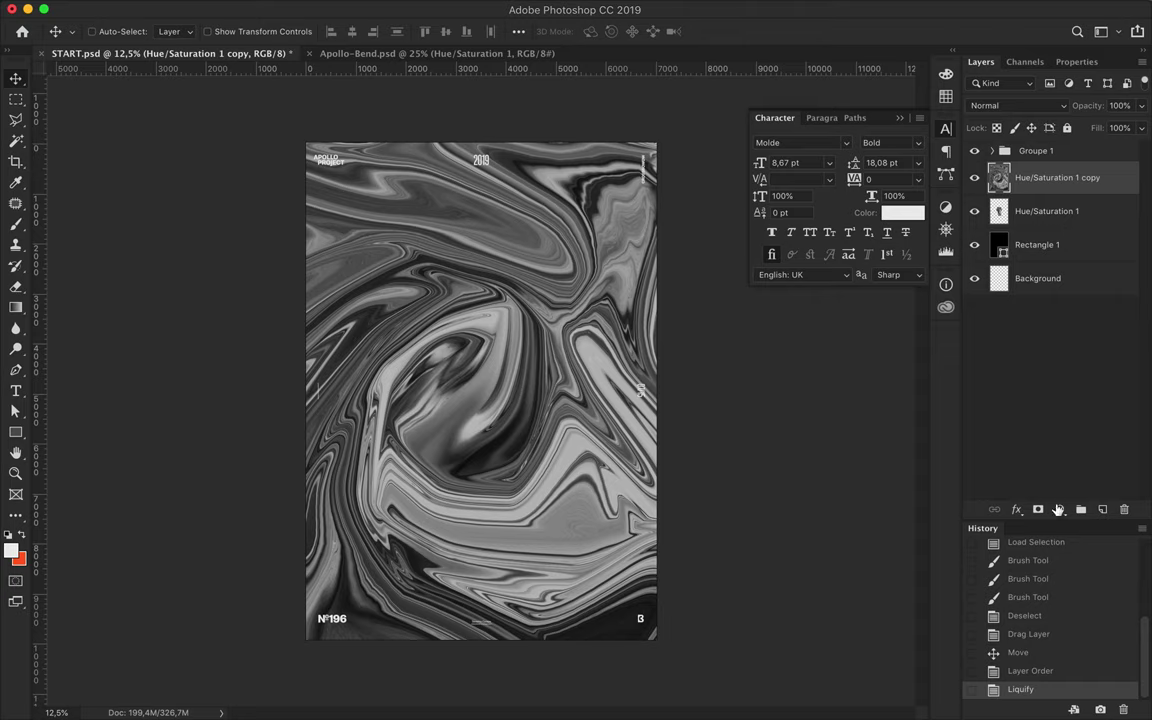
Add a Levels adjustment with the white point pulled left to brighten the marble
click(1059, 511)
click(1045, 592)
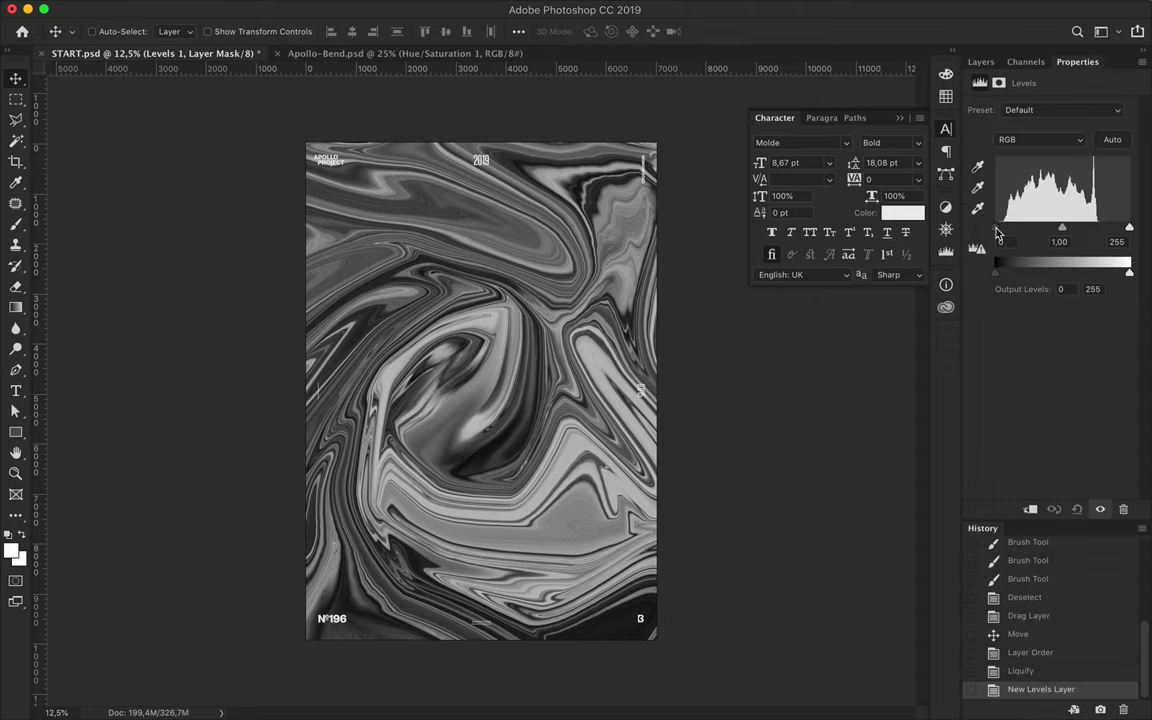
drag(1129, 228, 1108, 228)
click(981, 61)
Add a Curves adjustment with a gentle S-curve to boost contrast
click(1059, 509)
click(1016, 597)
drag(1108, 167, 1108, 175)
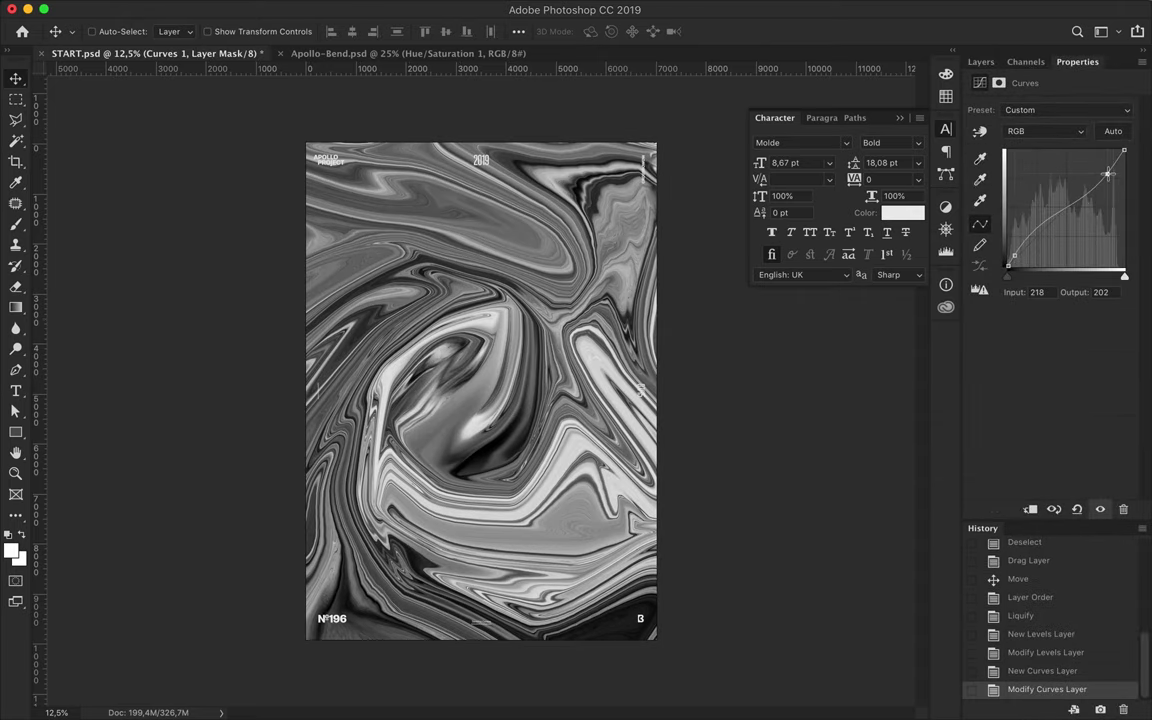
drag(1013, 256, 1013, 253)
drag(1108, 174, 1116, 163)
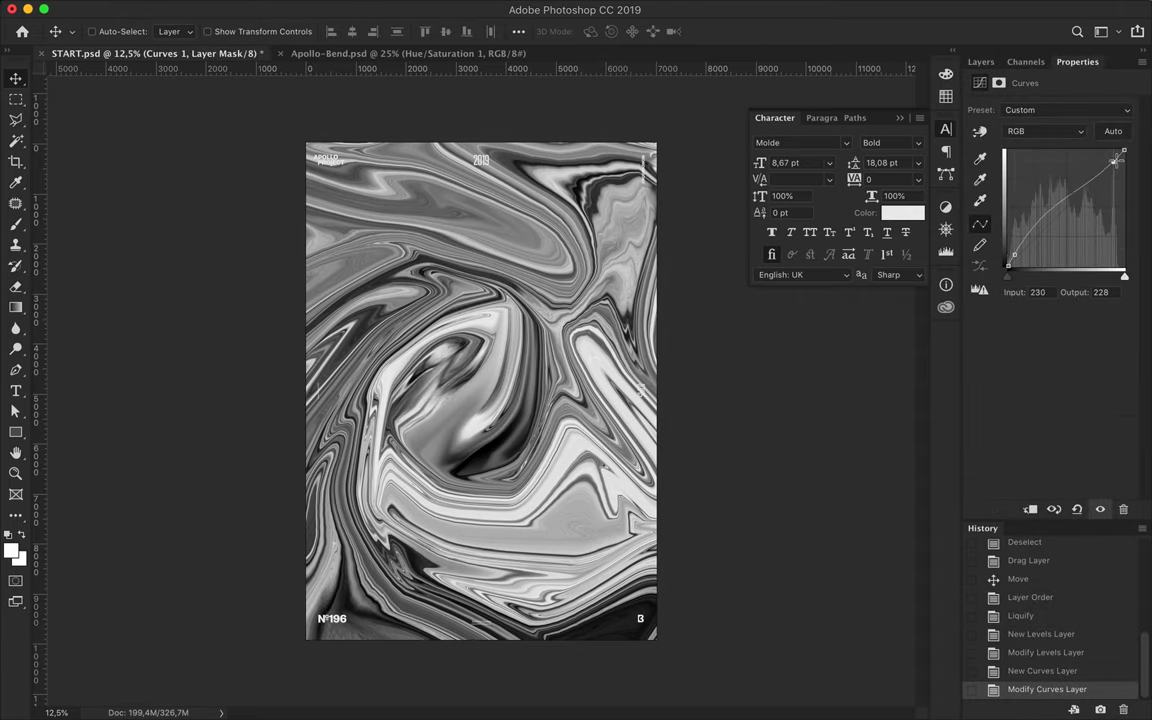
Merge the Levels and Curves adjustments with the marble into one Curves 1 layer
click(981, 61)
shift+click(1067, 244)
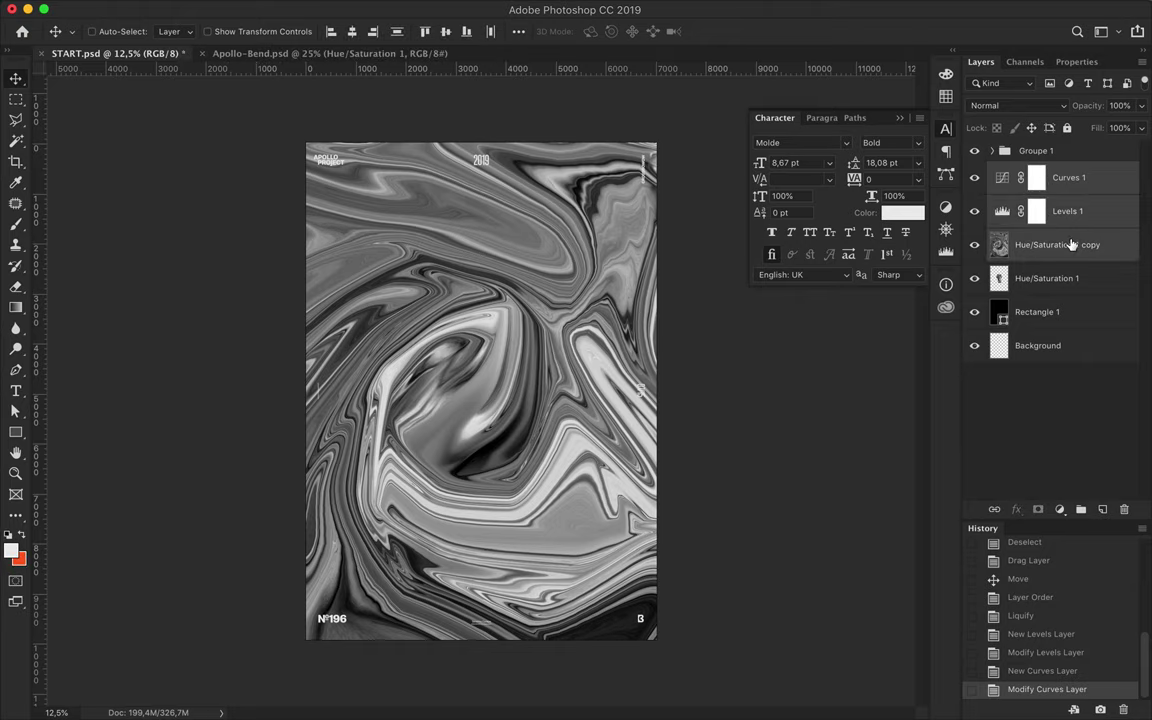
key(ctrl+e)
click(1102, 509)
Draw a full-poster rectangle filled yellow-green
key(u)
mouse_move(300, 133)
mouse_down()
mouse_move(656, 597)
mouse_move(663, 647)
mouse_up()
click(177, 31)
click(98, 116)
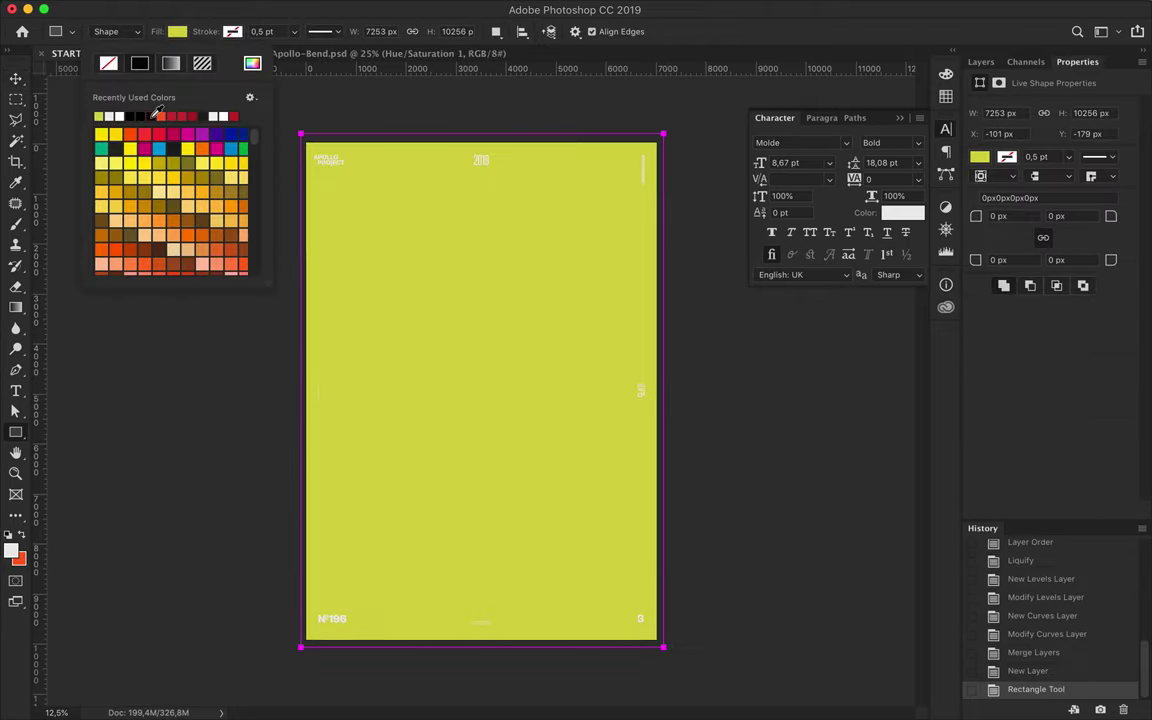
click(252, 64)
key(Return)
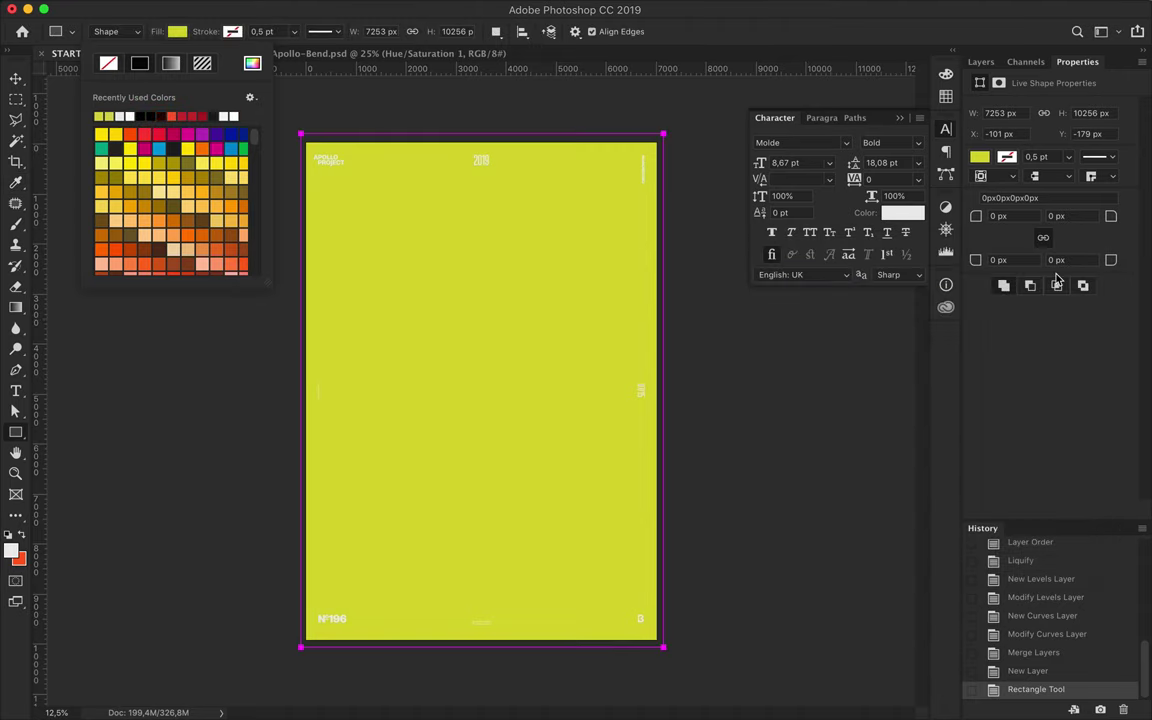
Clip the yellow-green rectangle to the marble and blend it in Overlay
key(v)
click(981, 61)
key(ctrl+alt+g)
click(1010, 105)
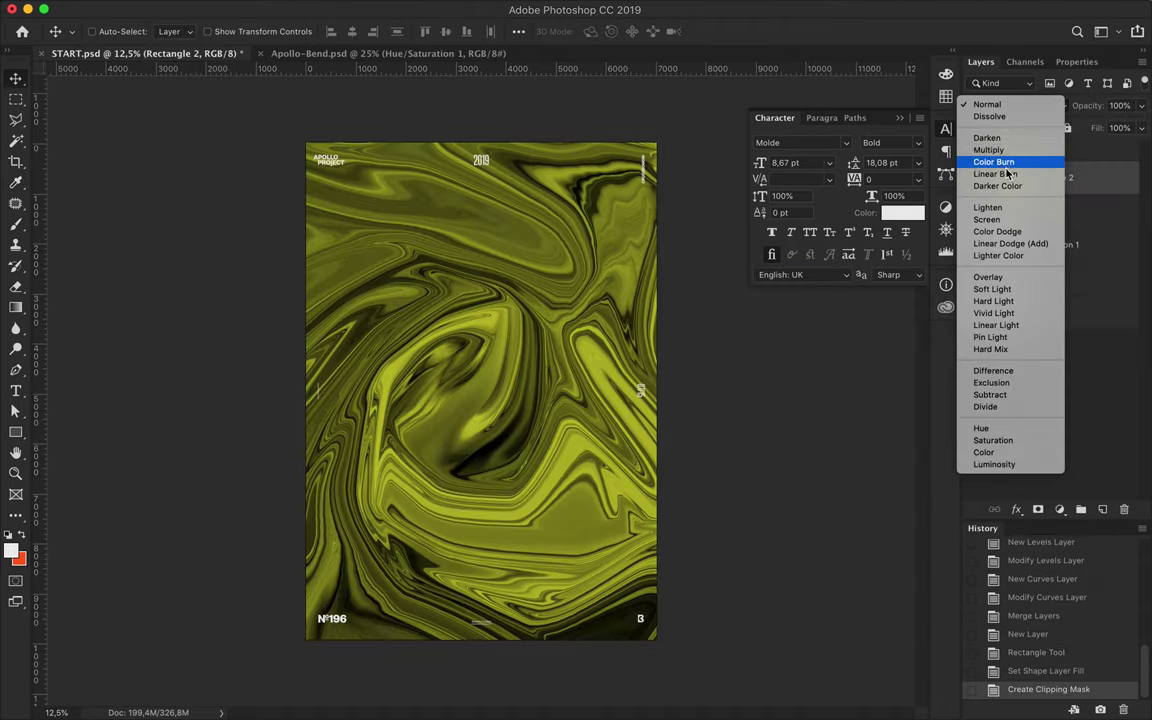
click(987, 277)
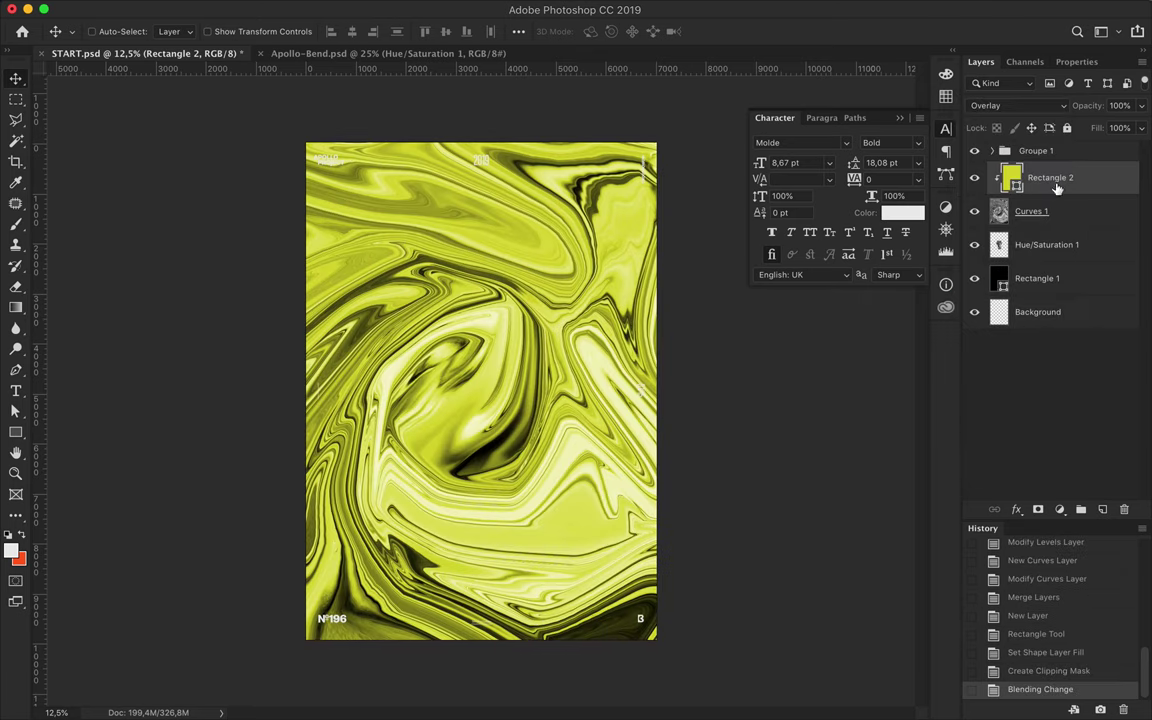
Duplicate the marble, clip the copy below the rectangle, and apply High Pass at 150,1 pixels
drag(1045, 211, 1030, 190)
key(ctrl+alt+g)
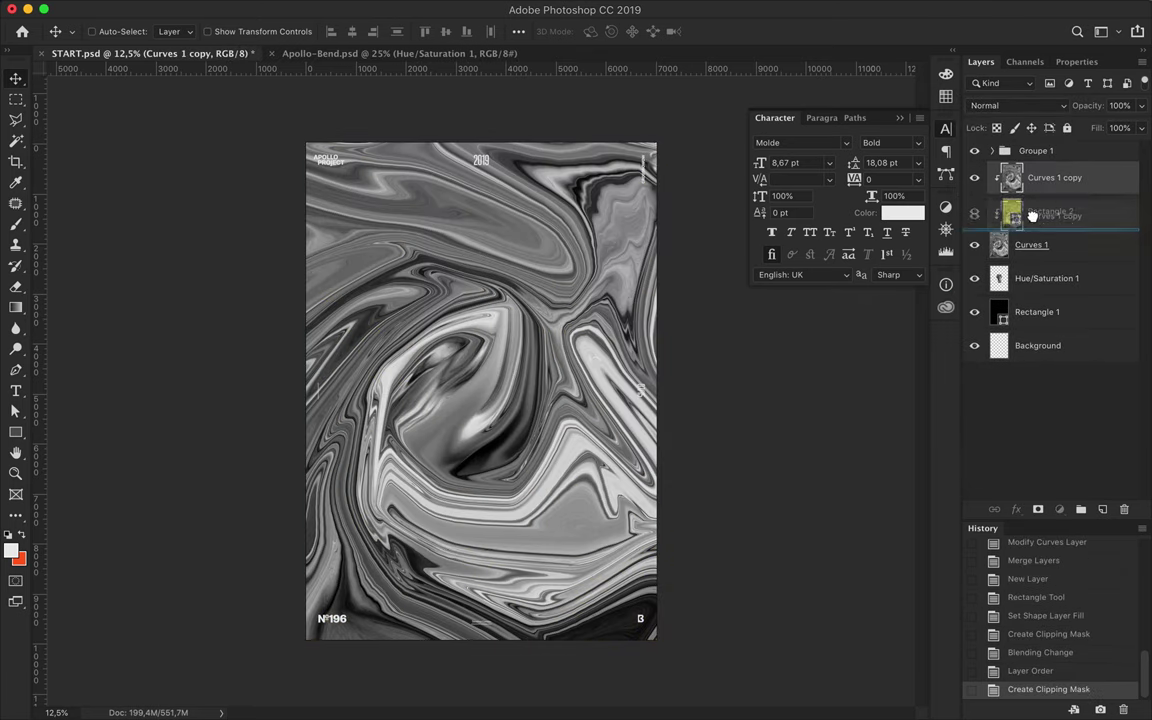
key(ctrl+bracketleft)
click(393, 8)
click(650, 352)
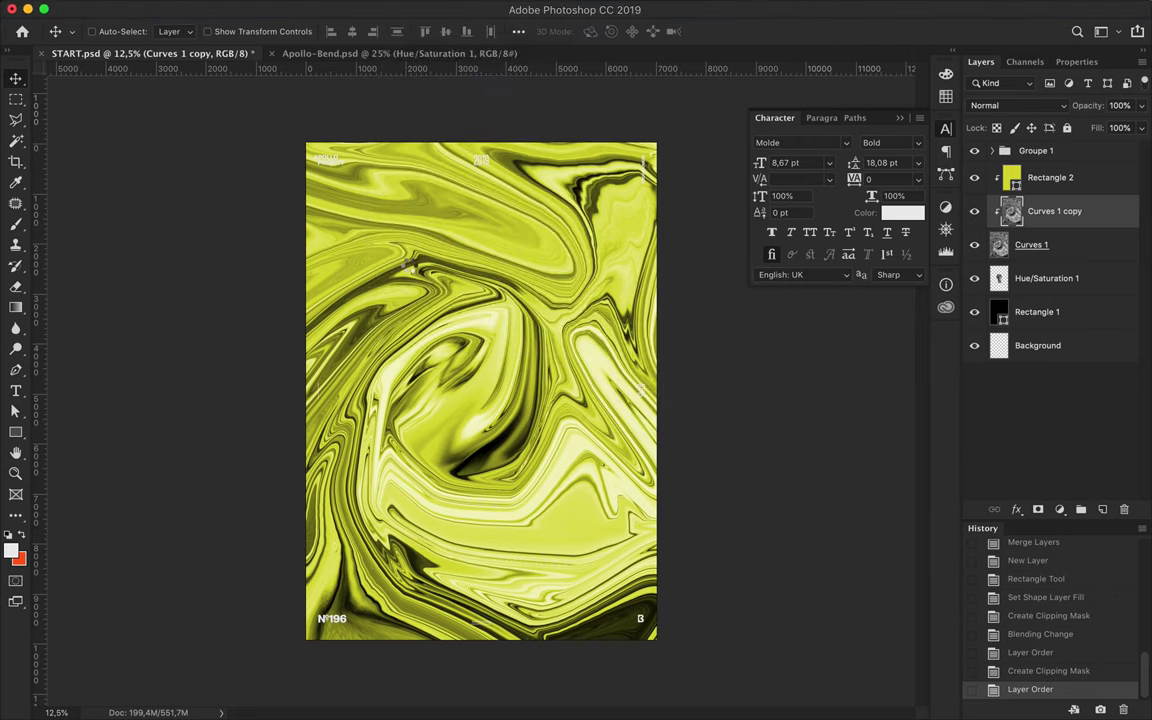
drag(122, 254, 126, 255)
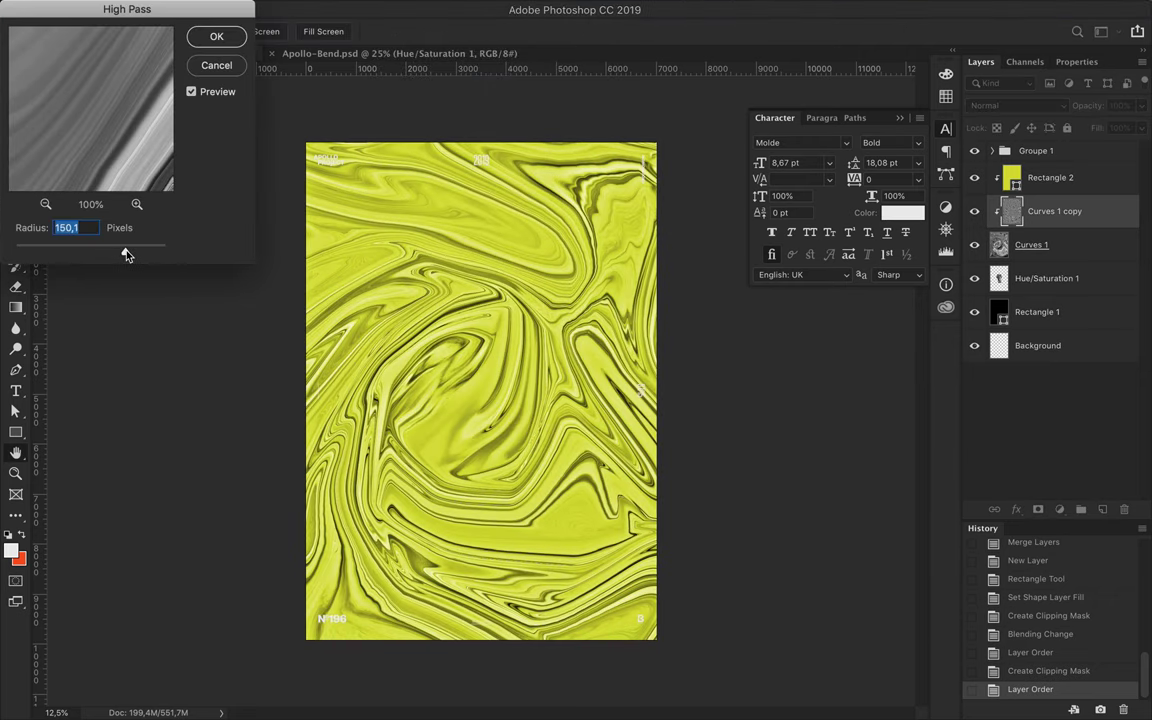
key(Return)
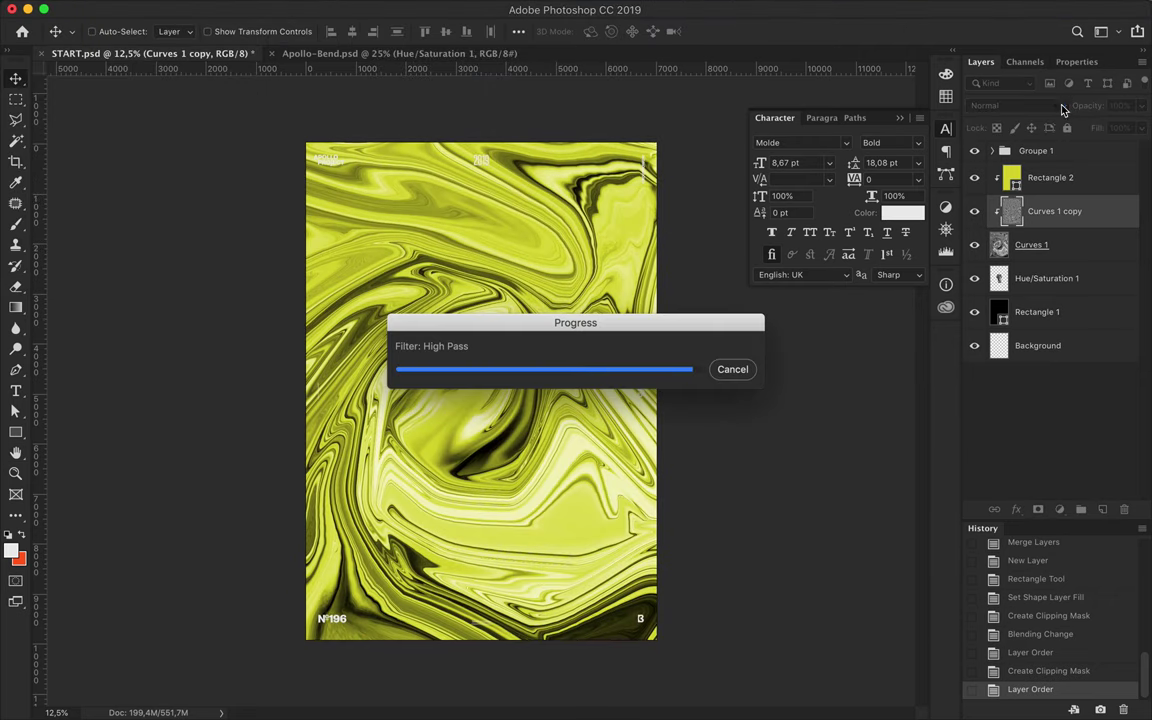
Set the high-pass copy to Hard Light with 47% fill
click(1050, 105)
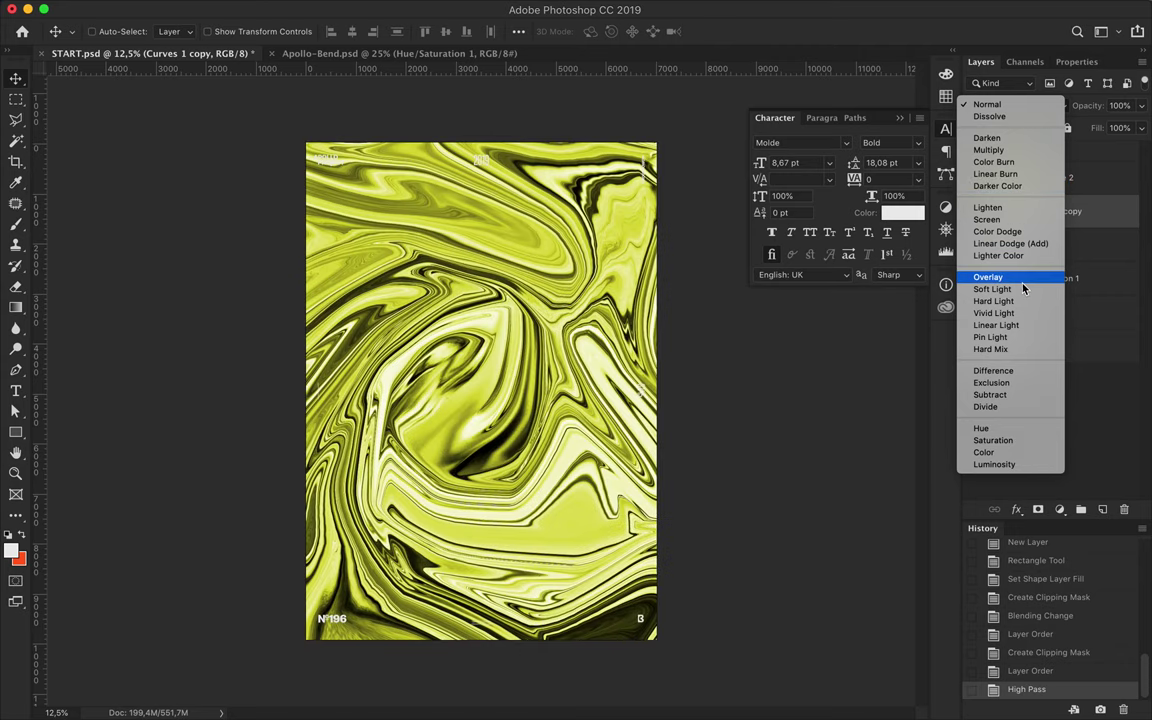
click(1018, 297)
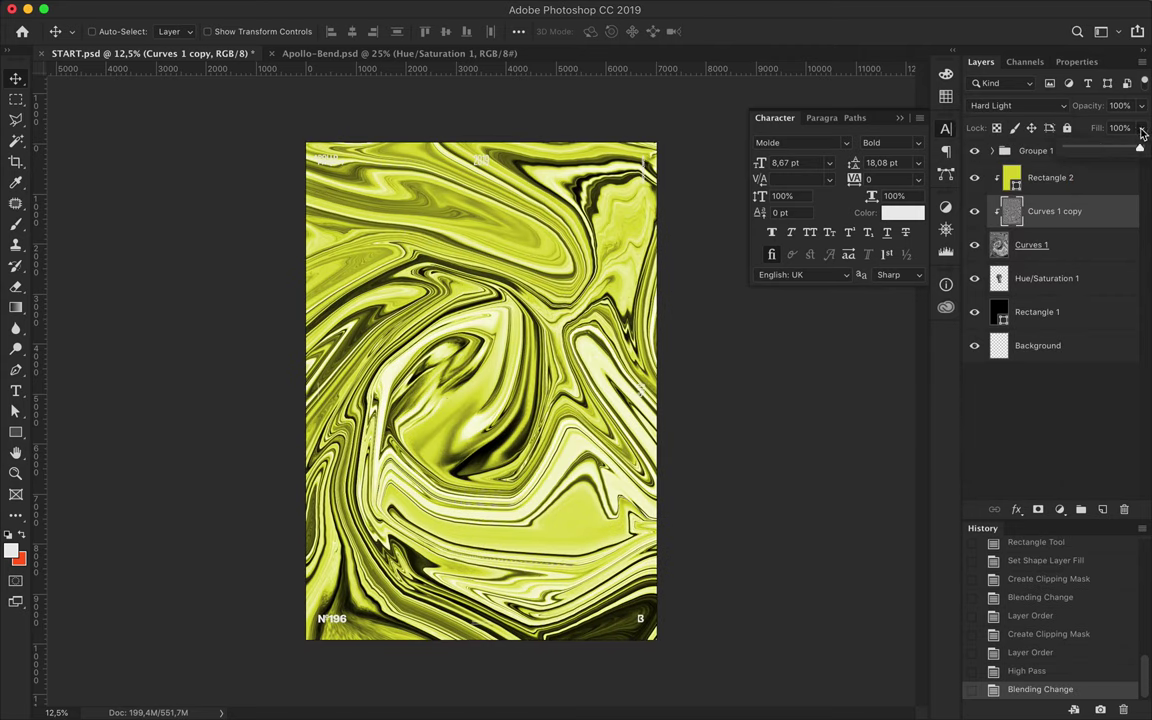
drag(1143, 134, 1102, 150)
On a new layer, draw a three-sided polygon triangle near the poster centre
click(1047, 278)
click(1102, 509)
right_click(15, 432)
click(75, 436)
drag(485, 373, 516, 253)
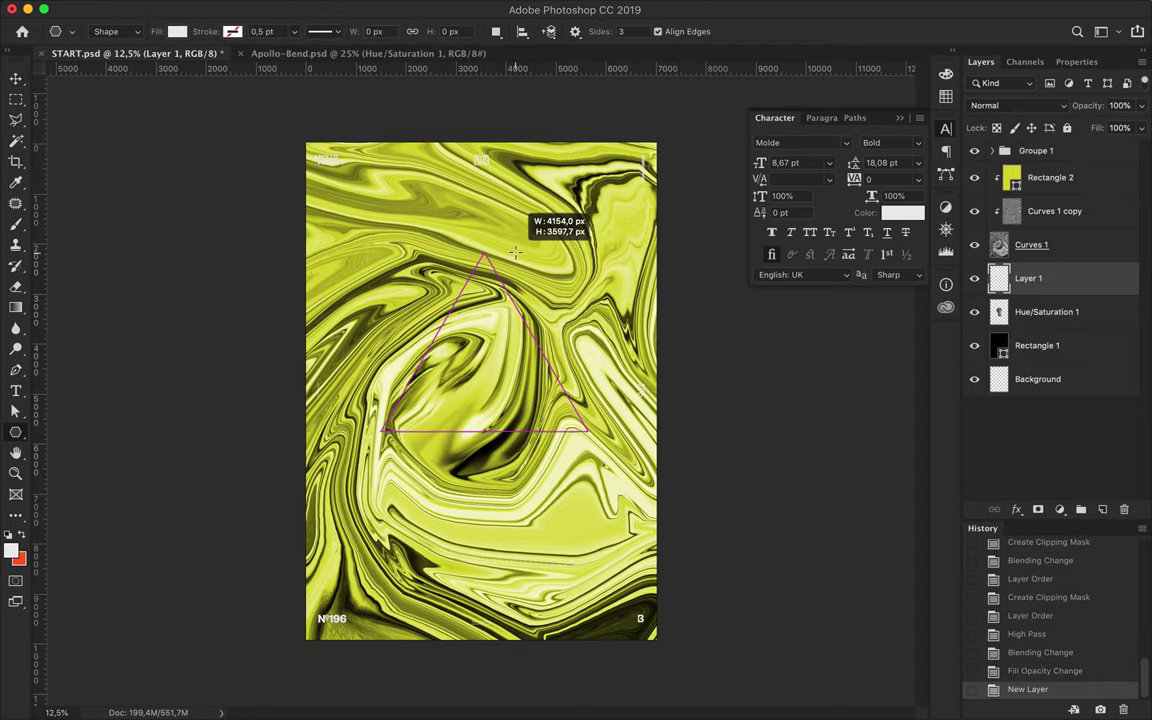
drag(516, 253, 514, 252)
key(v)
drag(467, 287, 440, 333)
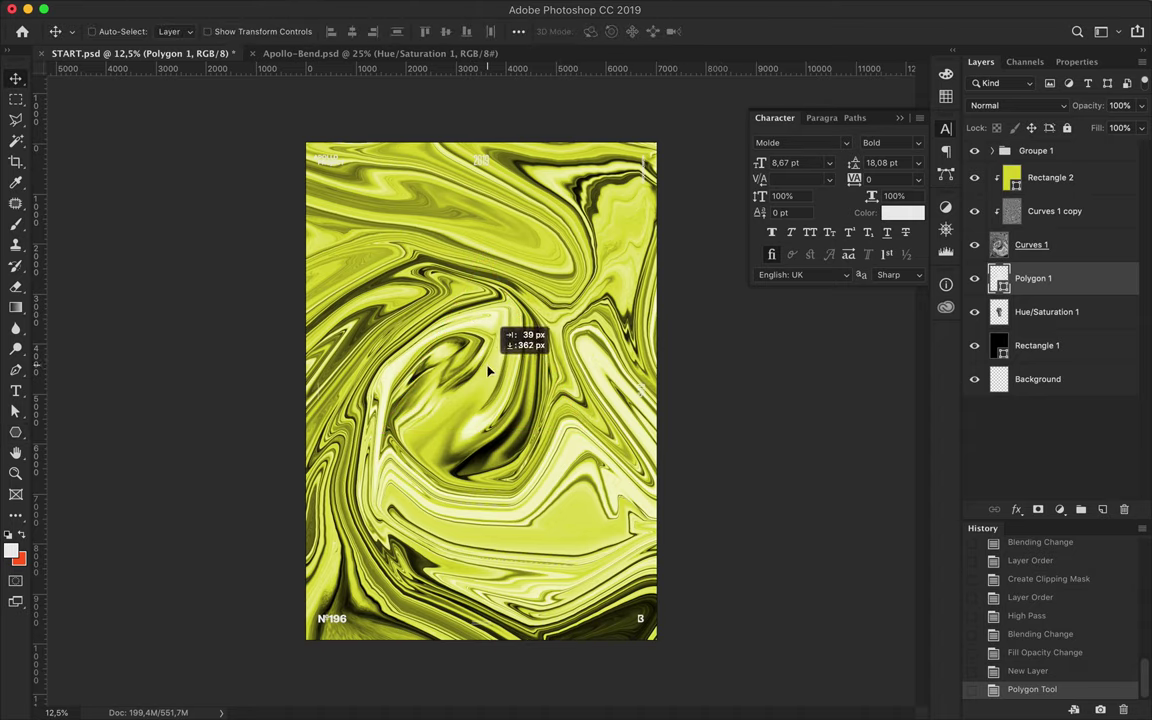
Centre the triangle on the canvas, clip the marble into it, and hide the statue
click(518, 31)
click(469, 75)
click(567, 75)
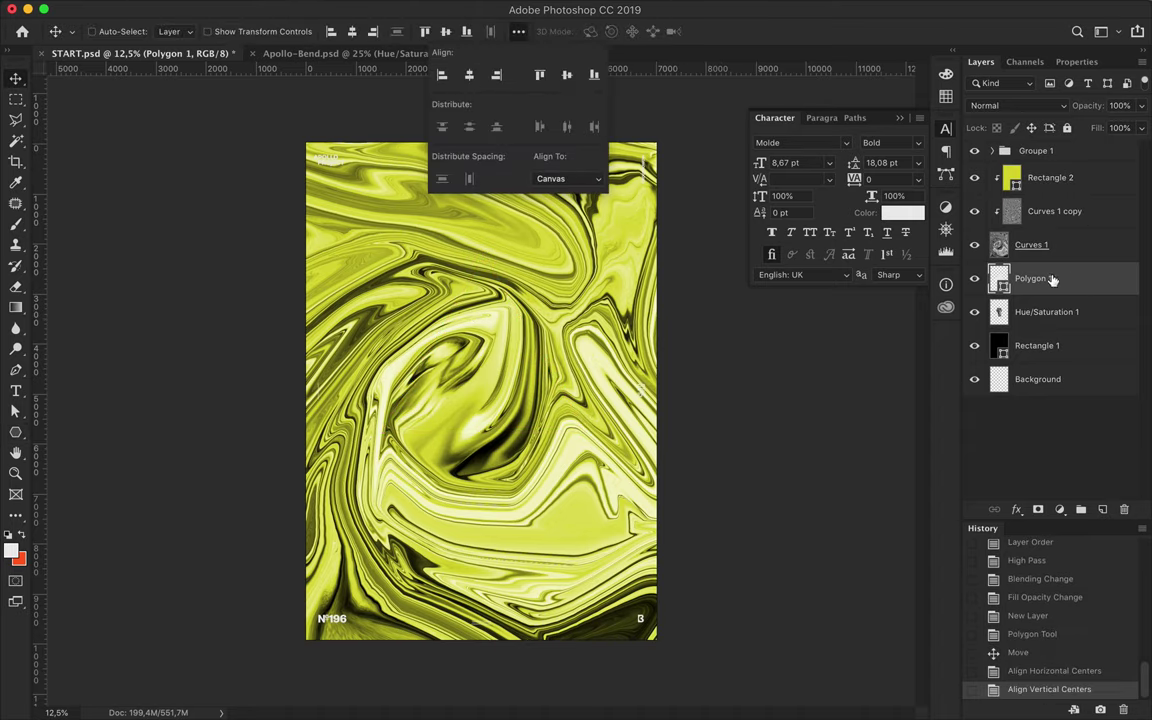
alt+click(1045, 262)
key(alt+bracketleft)
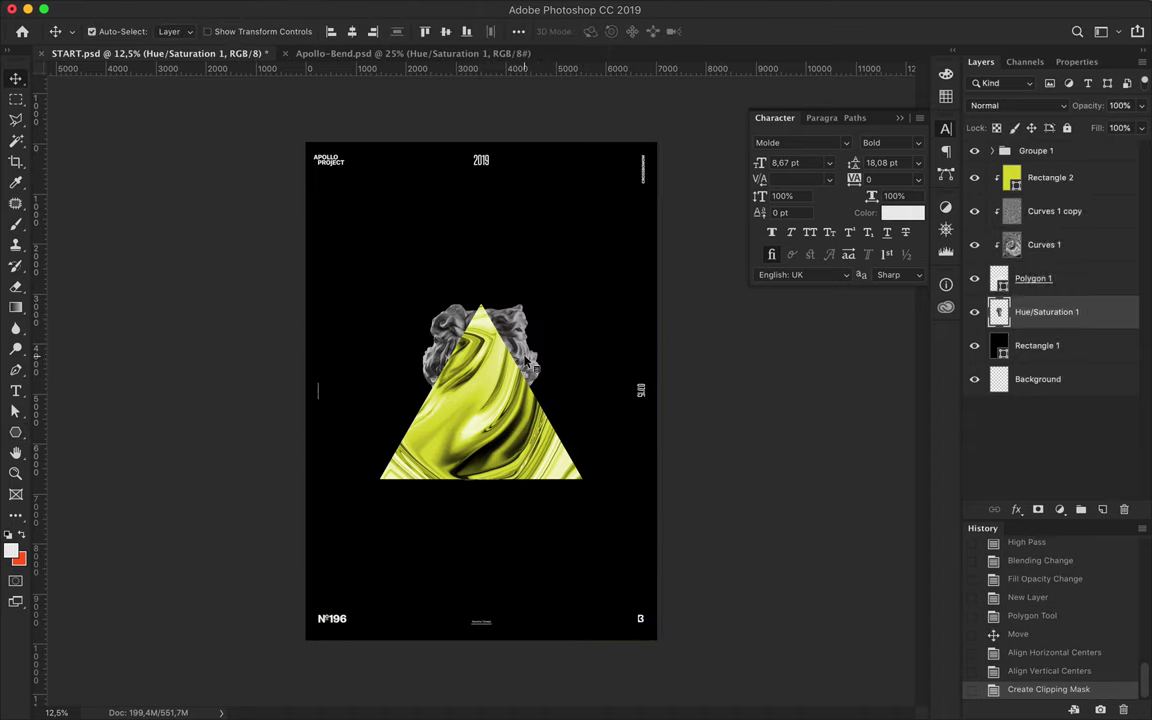
key(ctrl+comma)
Move the triangle higher on the poster and rasterize its layer
drag(490, 408, 452, 368)
click(1035, 278)
drag(497, 413, 497, 398)
scroll(481, 390, up, 2)
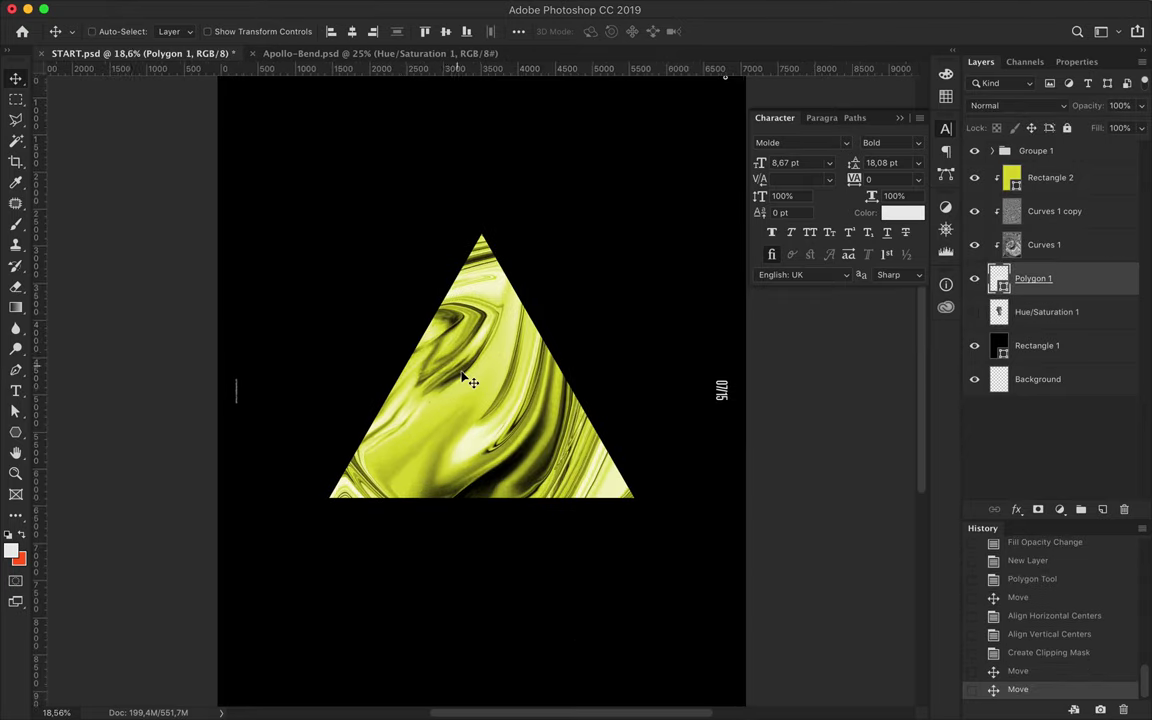
key(b)
right_click(1080, 278)
click(905, 265)
Browse the brush presets to find the dust-particle brushes
click(115, 31)
scroll(256, 278, down, 5)
scroll(256, 285, down, 5)
scroll(257, 290, down, 5)
scroll(257, 290, down, 5)
scroll(256, 310, down, 5)
scroll(256, 318, up, 2)
scroll(255, 316, up, 2)
scroll(126, 243, down, 4)
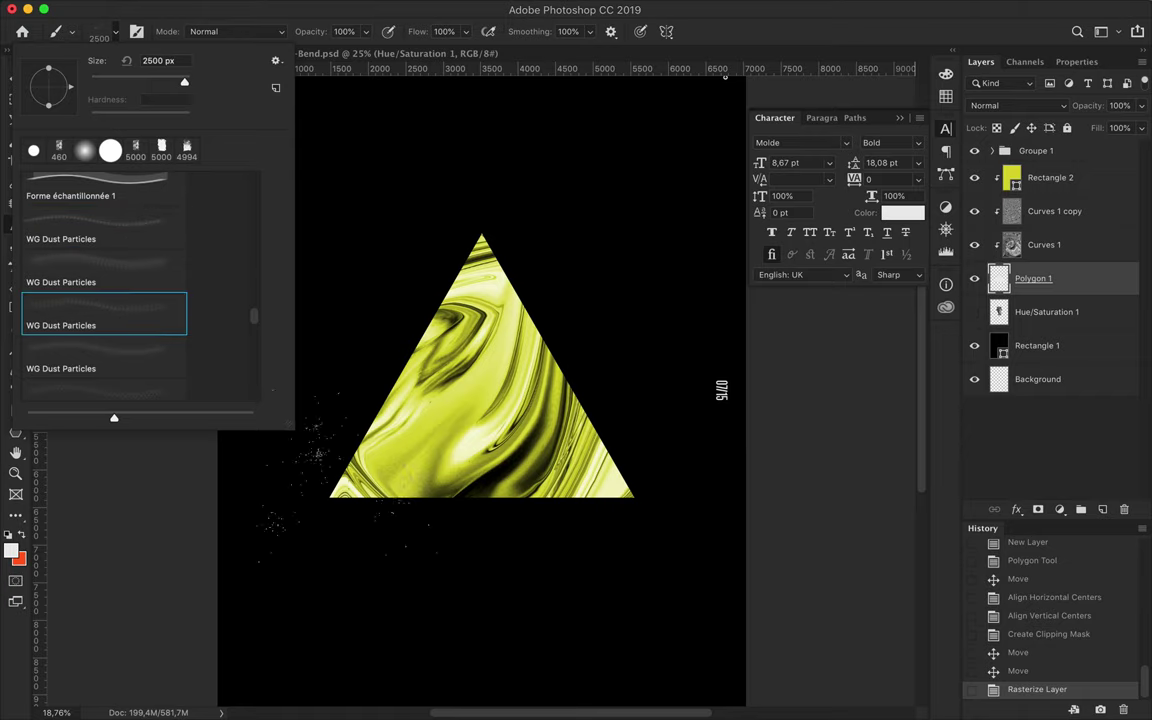
Stamp WG Dust Particles specks at the triangle's lower left and below its right side
key(period)
click(236, 390)
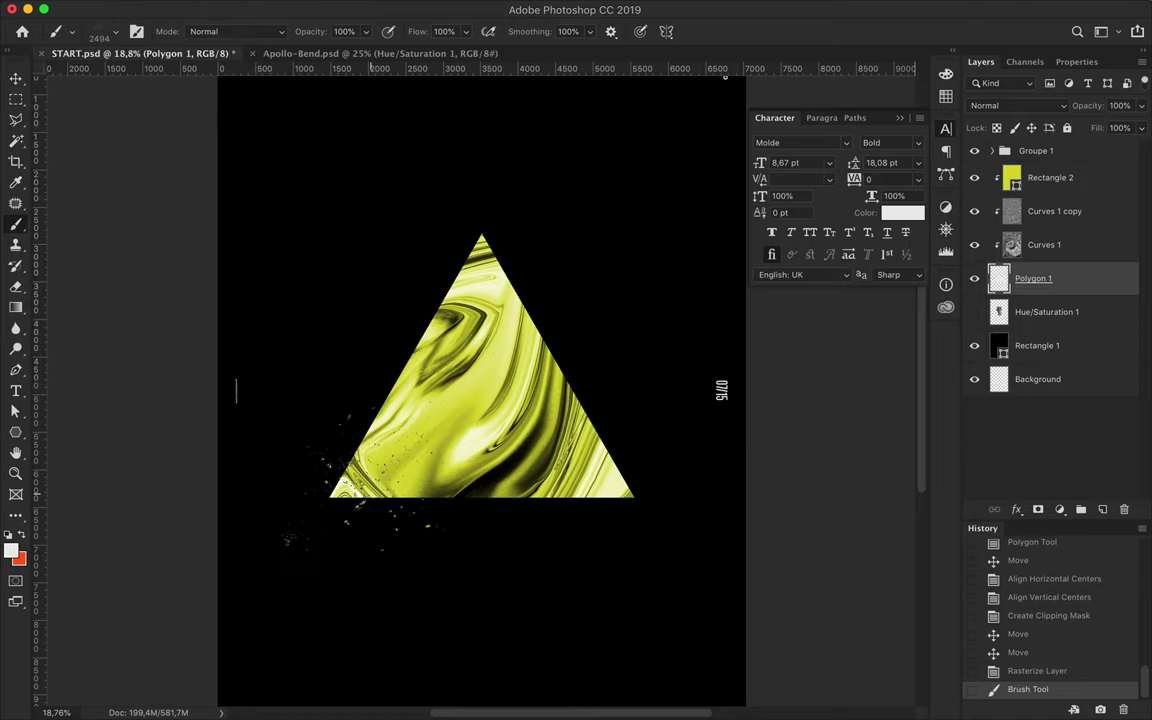
click(567, 545)
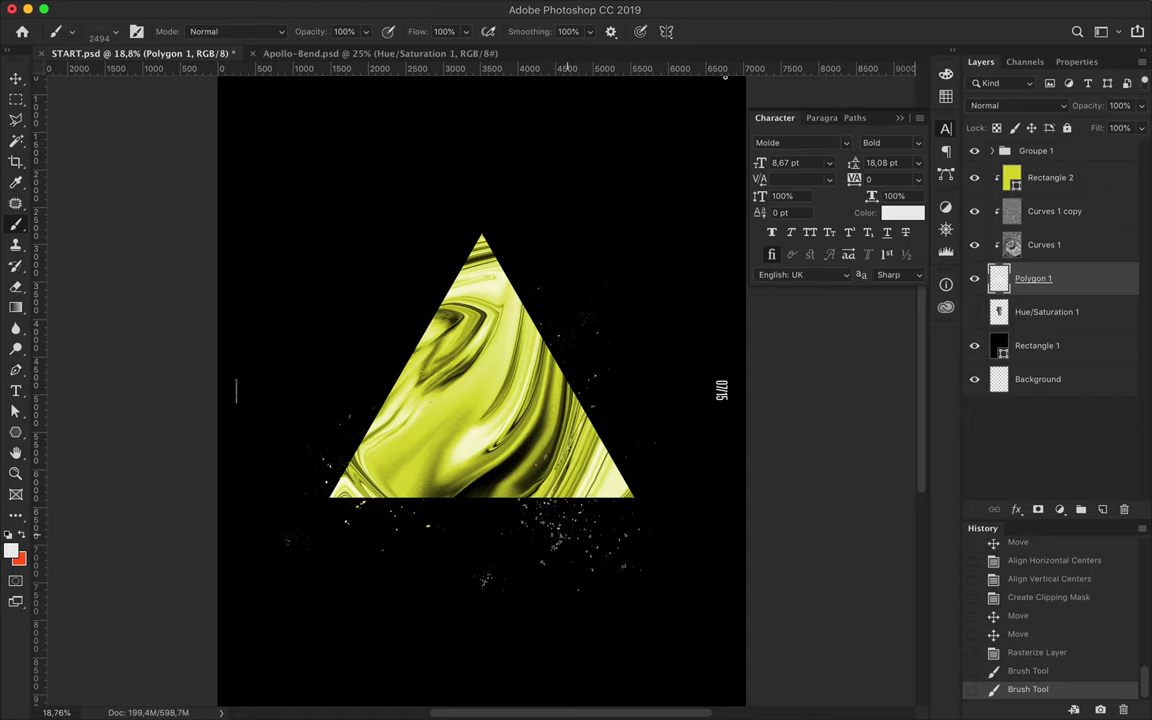
click(110, 32)
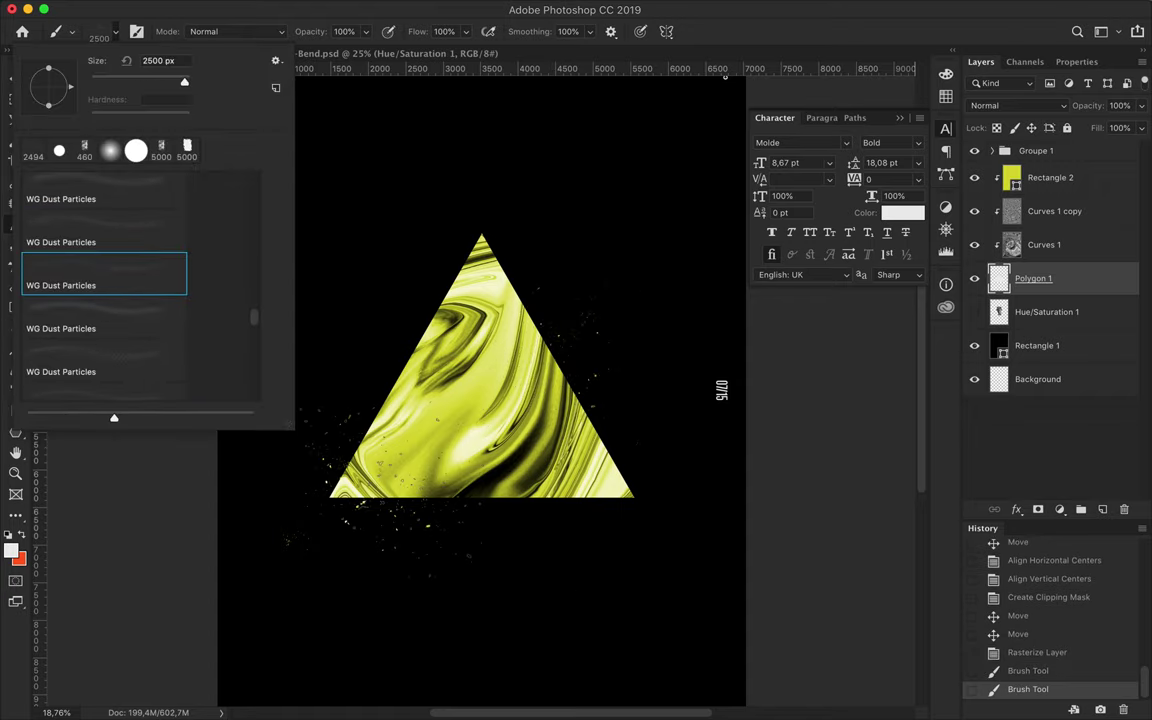
click(236, 390)
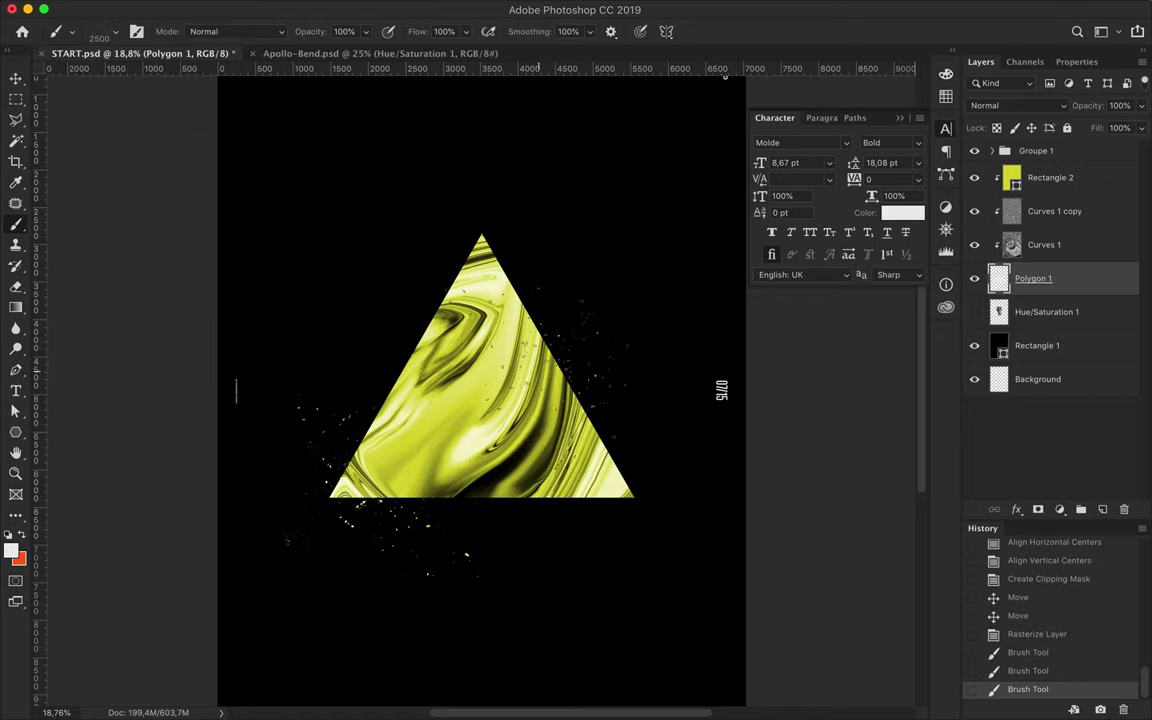
click(115, 36)
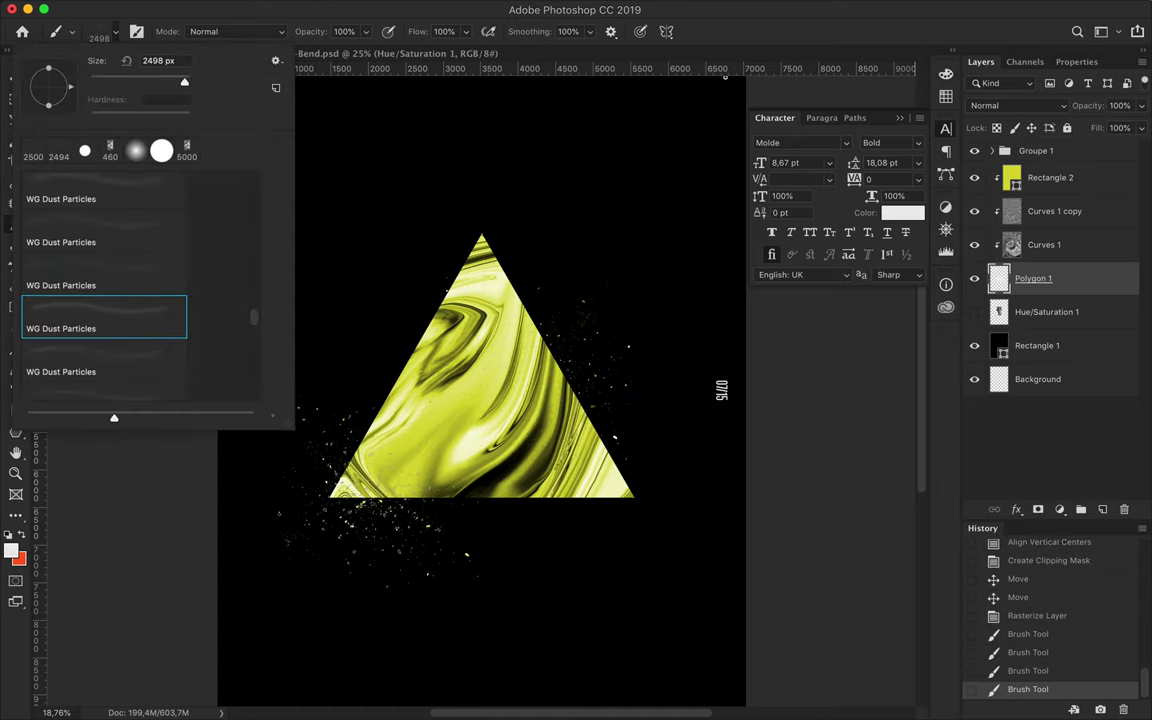
click(236, 390)
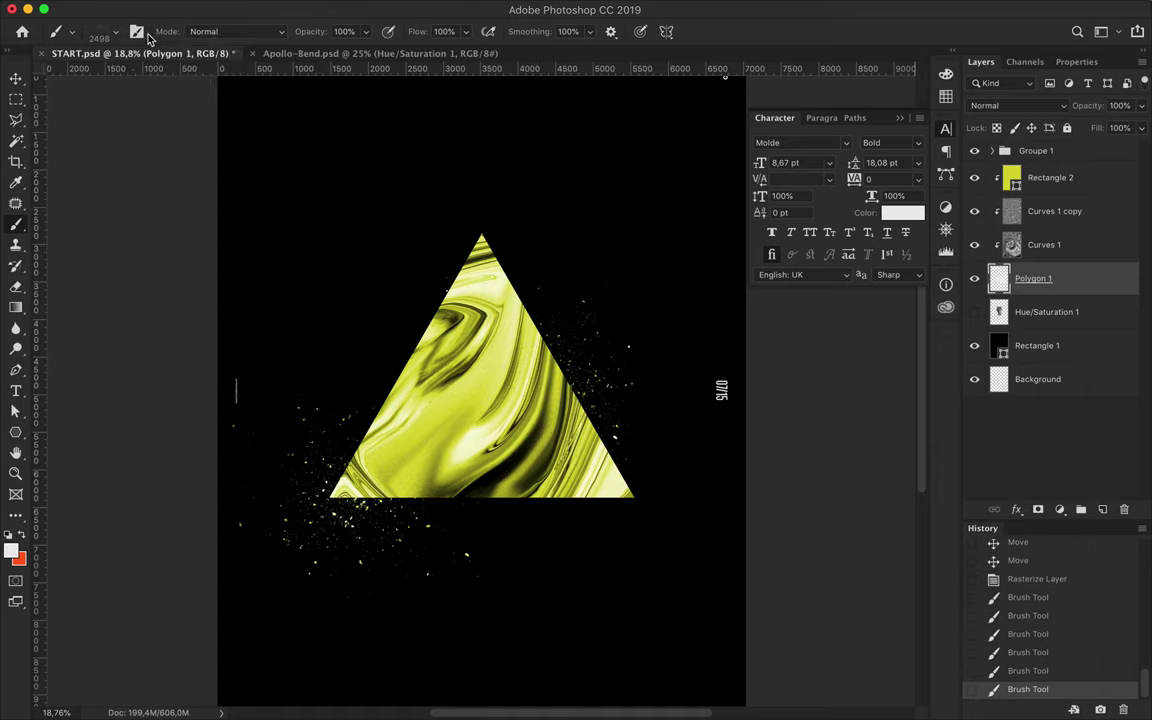
click(110, 33)
click(236, 390)
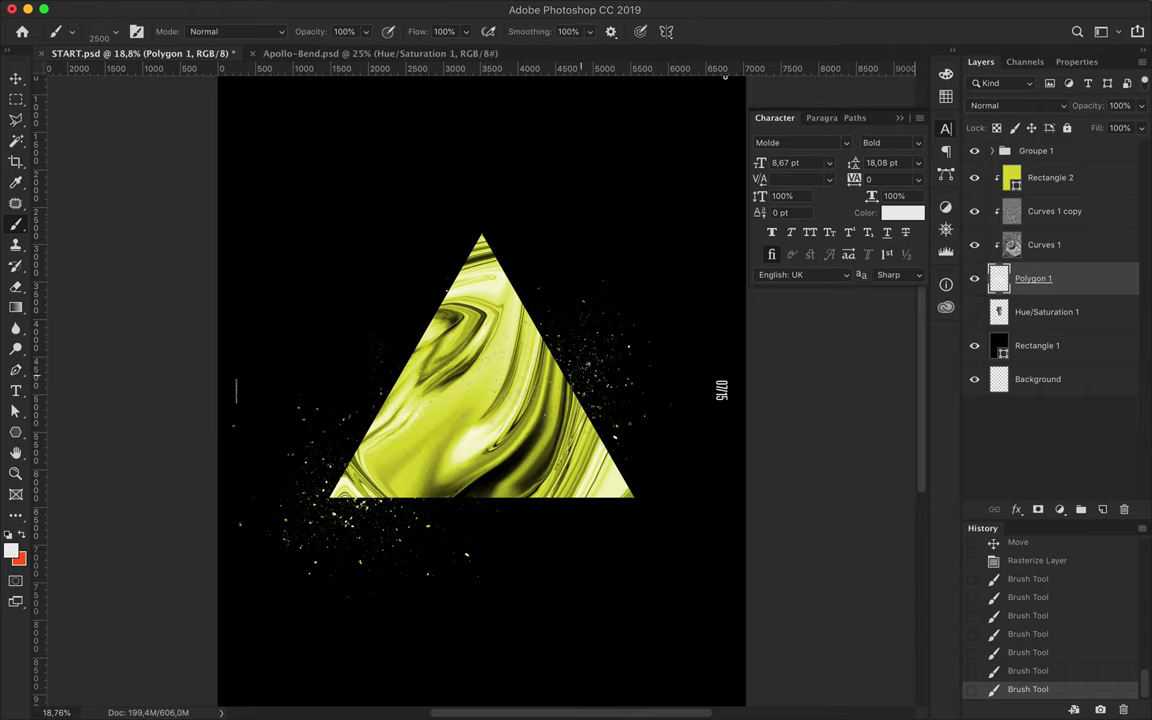
Stamp more dust-particle tips near the triangle's upper-right and lower-left edges
click(88, 31)
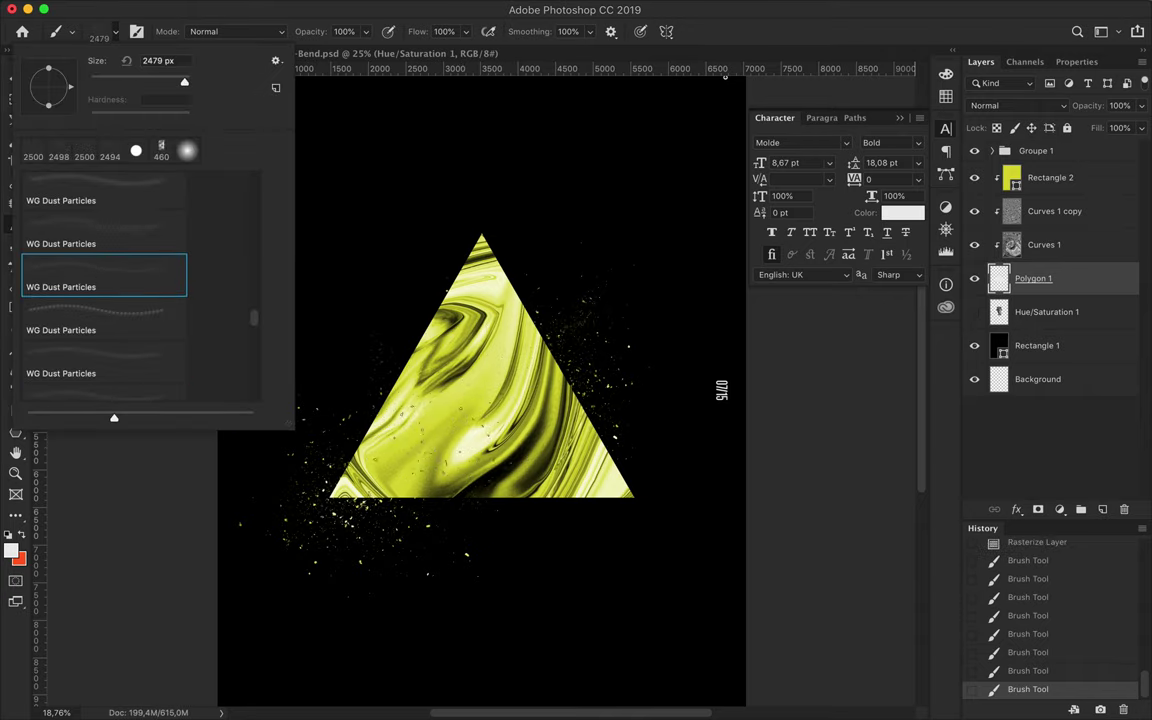
click(236, 390)
click(103, 32)
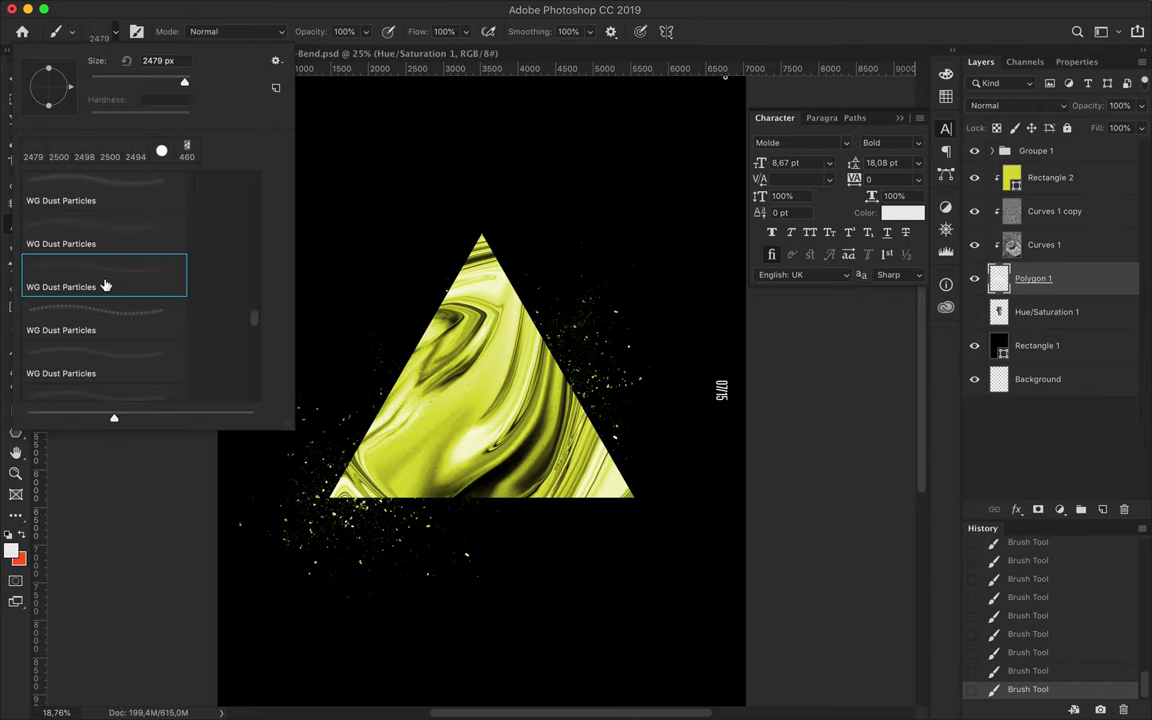
click(236, 390)
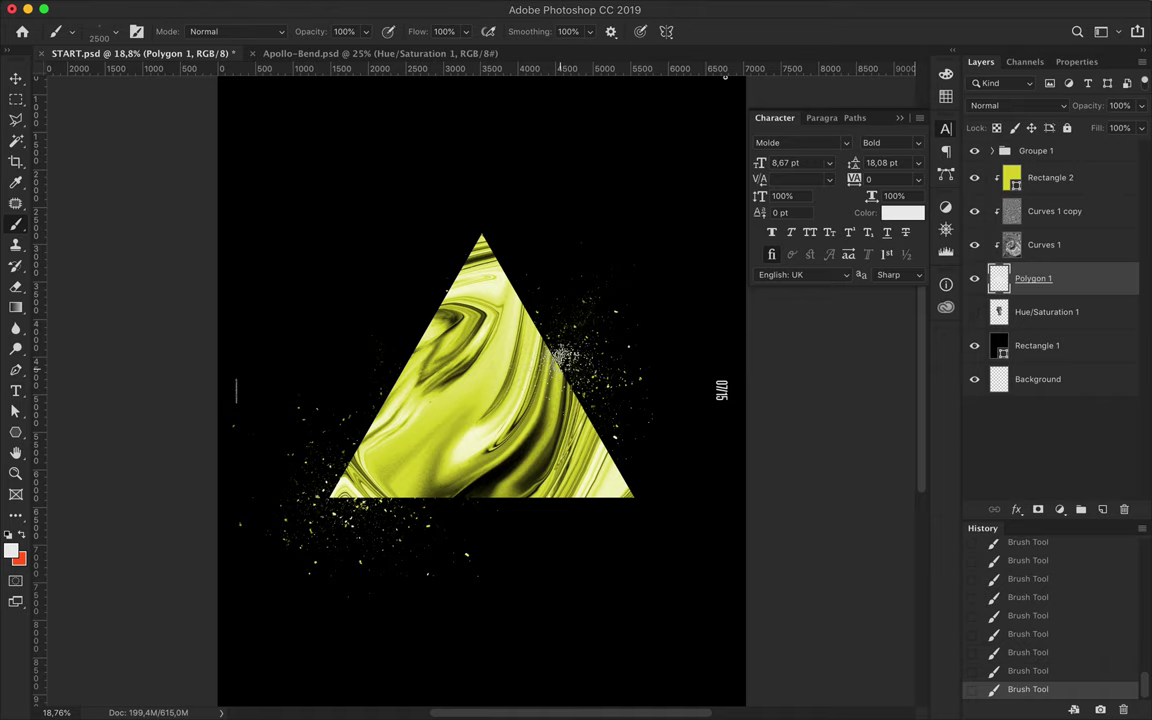
click(111, 32)
click(236, 390)
click(111, 32)
click(110, 275)
click(236, 390)
click(111, 32)
scroll(137, 328, down, 2)
Try a GM Ink Wash stroke beside the triangle, then step back in History
scroll(159, 290, down, 5)
scroll(159, 290, down, 5)
click(150, 270)
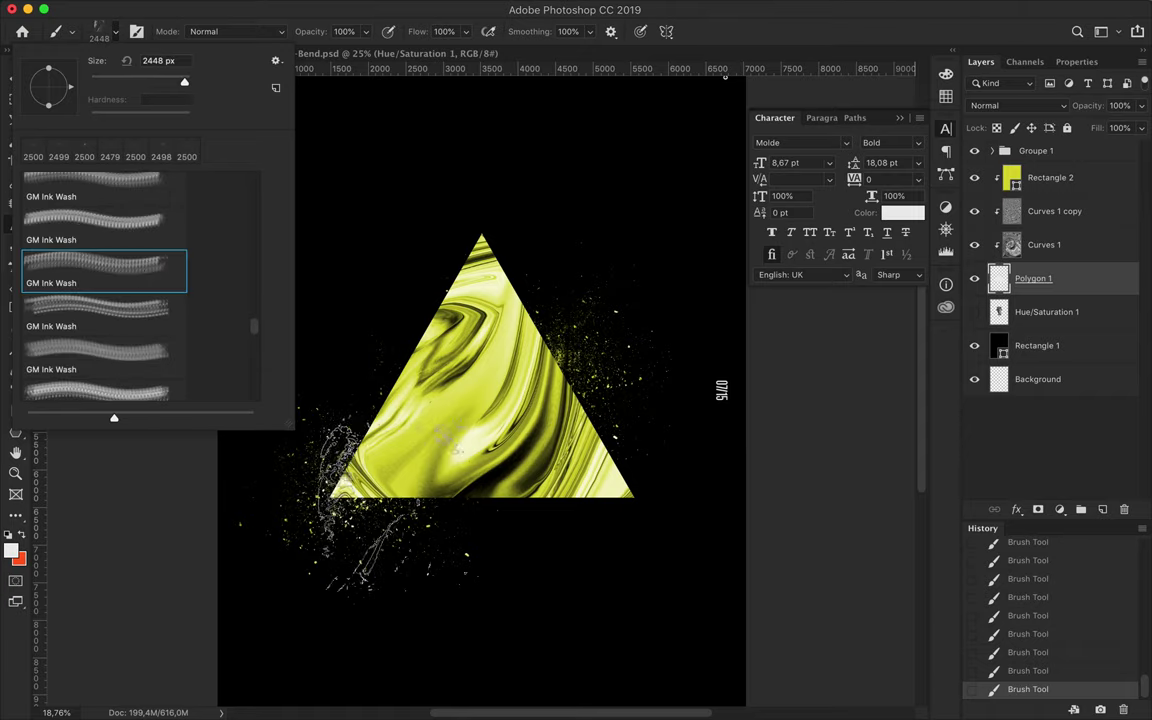
click(410, 370)
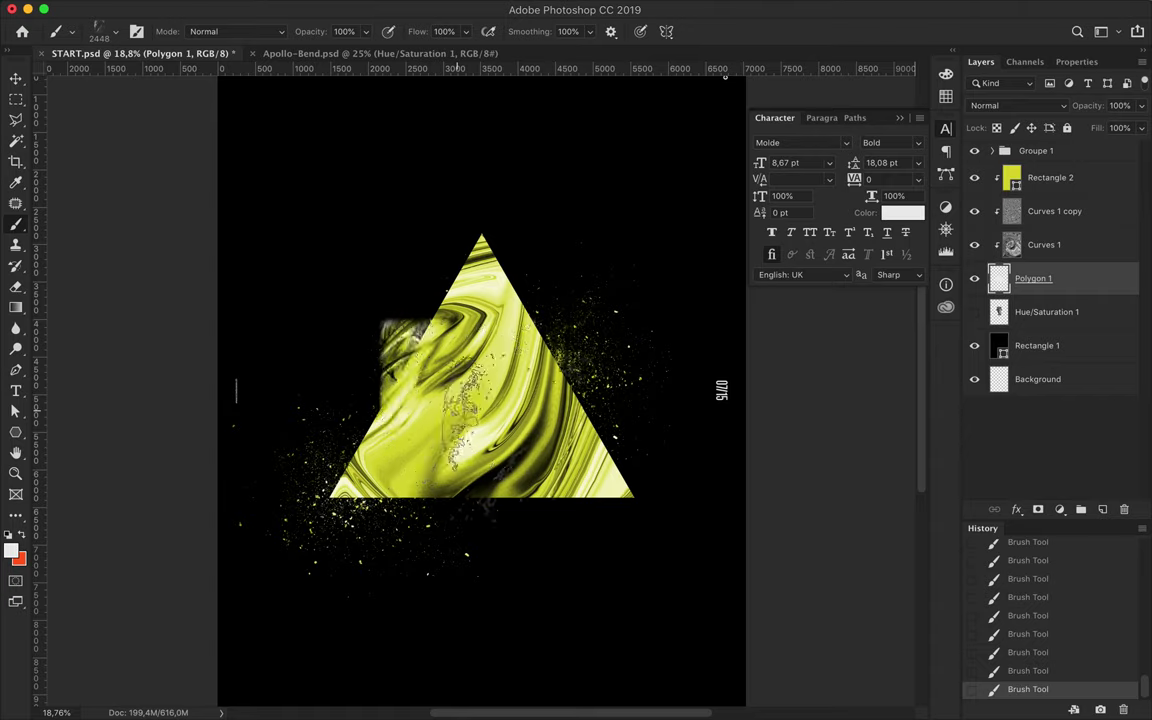
drag(1062, 664, 1045, 590)
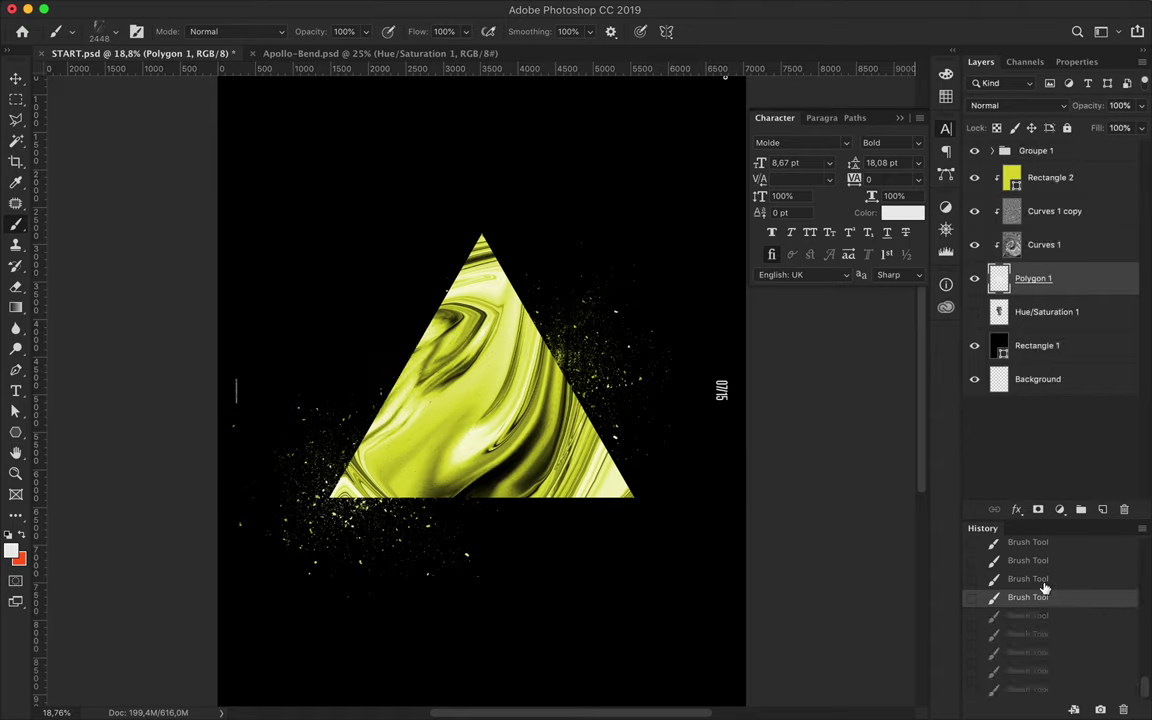
Switch to the 900 px bam4 brush and stamp it at the triangle's right edge
click(110, 31)
scroll(83, 287, down, 2)
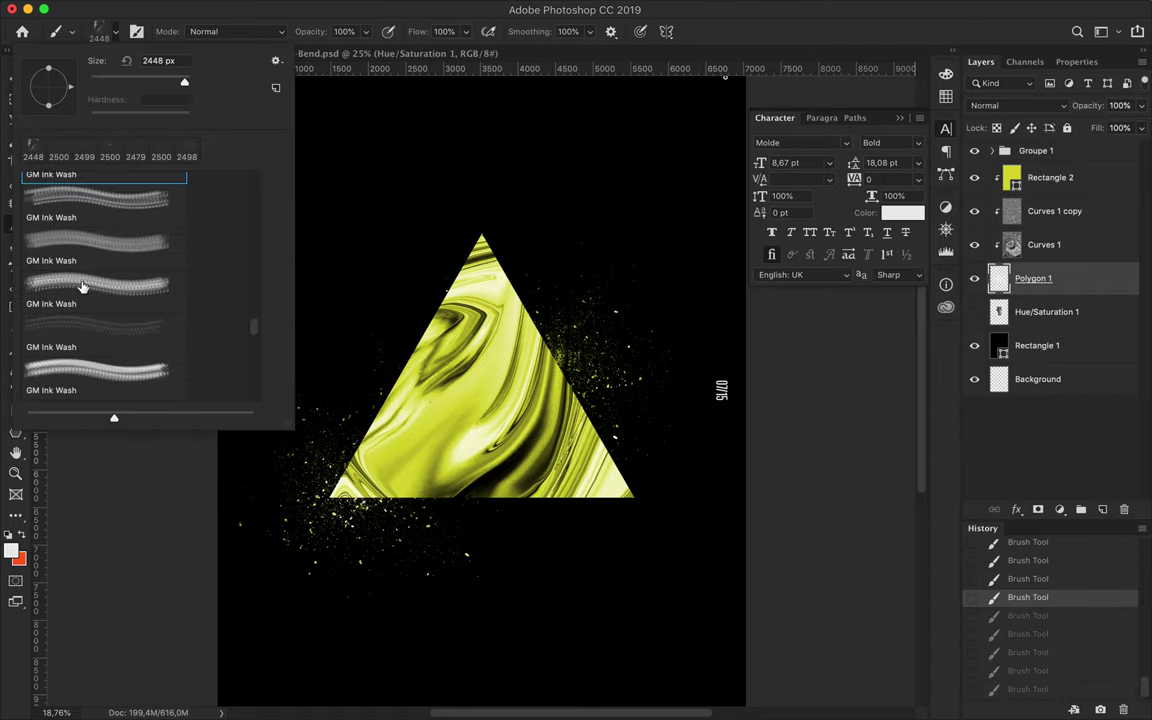
scroll(83, 287, down, 2)
click(95, 245)
click(99, 290)
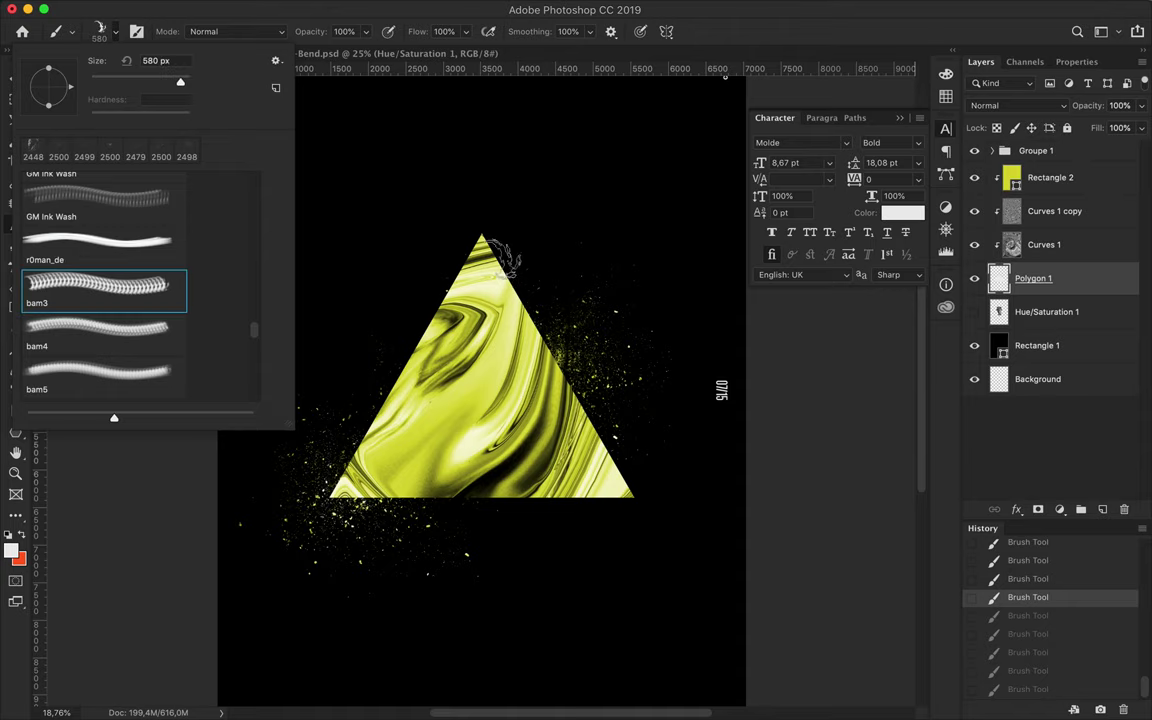
scroll(115, 270, down, 2)
click(110, 262)
click(565, 365)
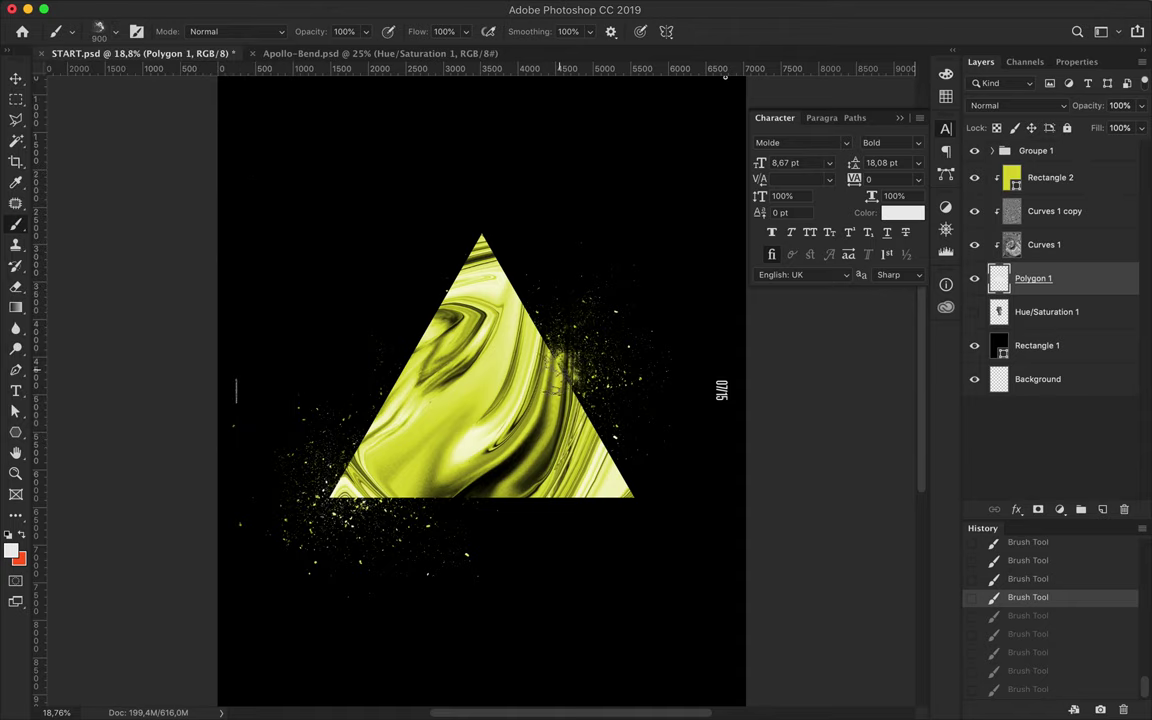
key(ctrl+shift+z)
key(ctrl+shift+z)
key(ctrl+shift+z)
scroll(568, 360, up, 5)
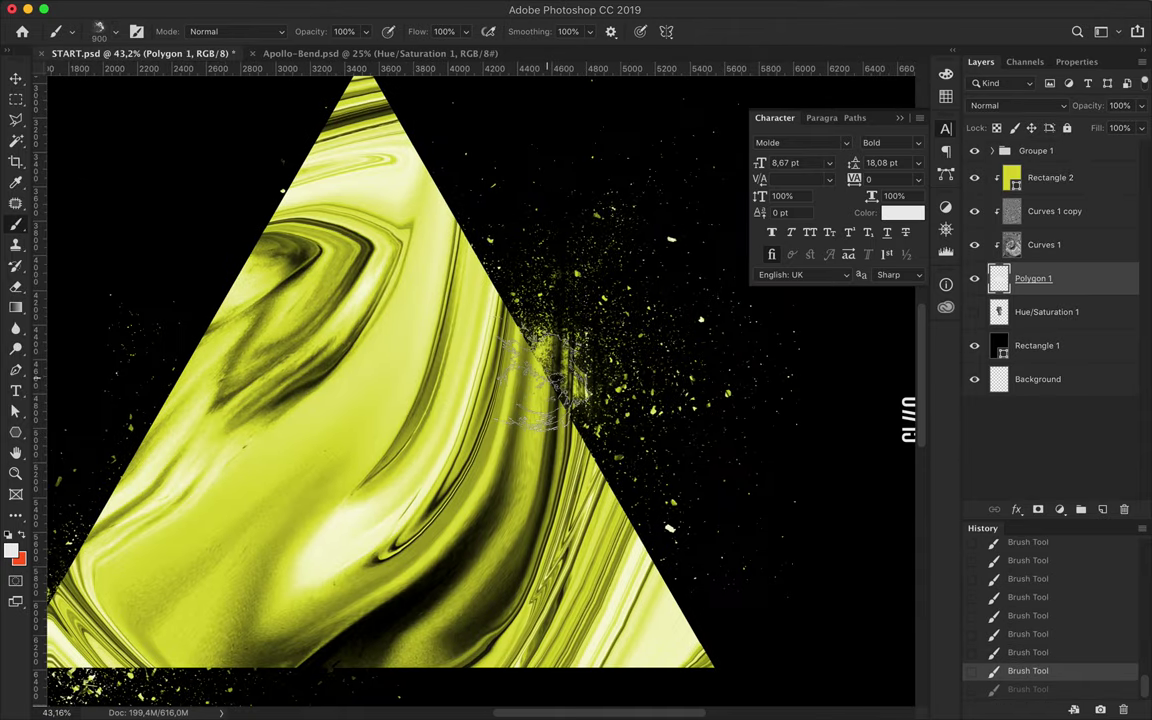
click(552, 375)
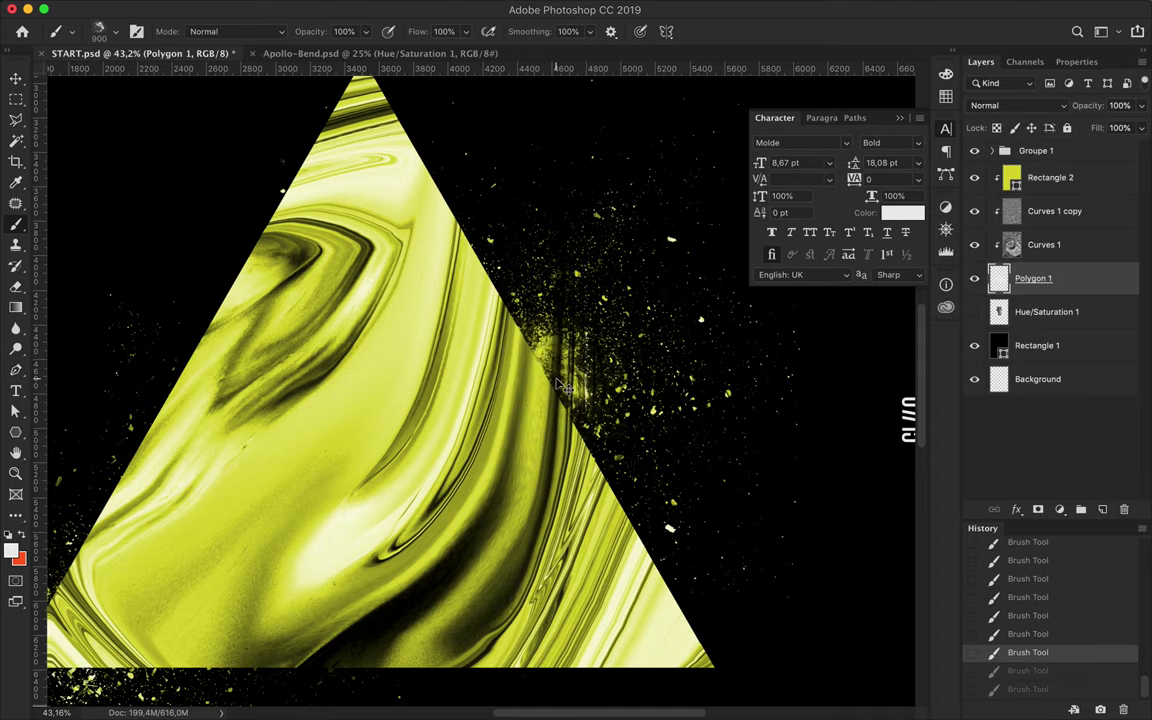
Stamp another bright splash on the canvas, then undo it
scroll(365, 475, down, 5)
scroll(365, 475, left, 3)
scroll(300, 400, down, 5)
scroll(300, 400, left, 2)
click(205, 258)
key(ctrl+z)
key(ctrl+z)
key(ctrl+z)
key(ctrl+z)
key(ctrl+z)
key(ctrl+z)
scroll(437, 275, right, 10)
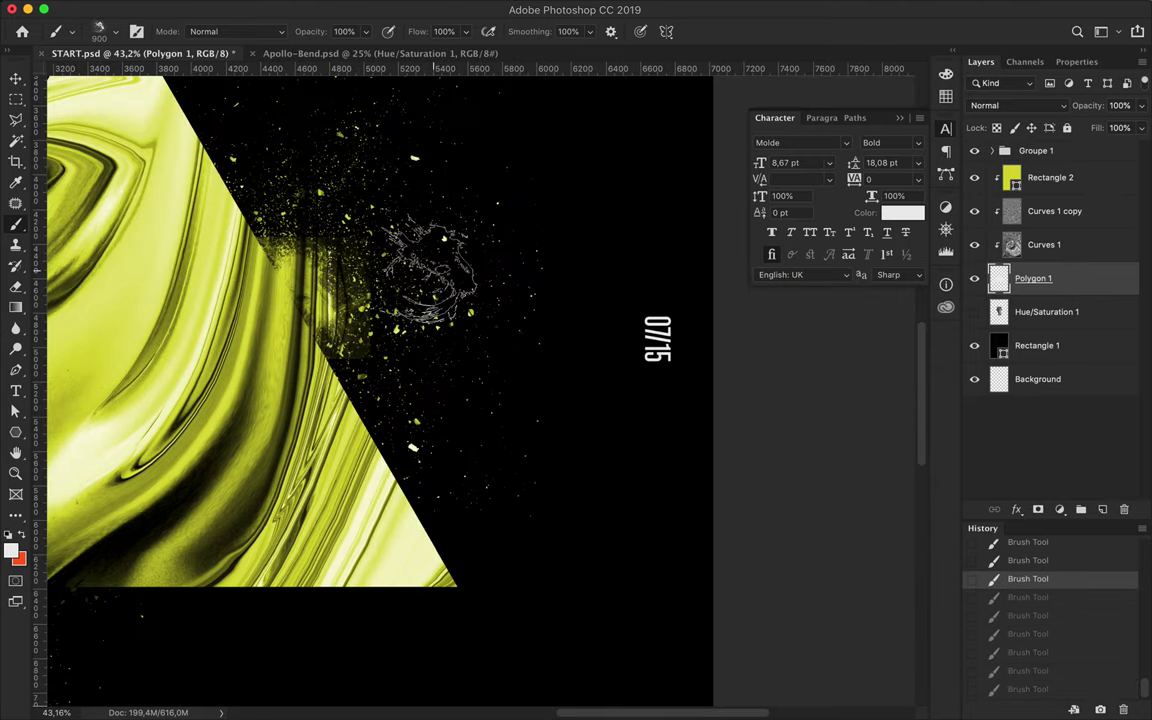
Stamp sampled splash brushes on the triangle's lower-left and right edges
click(103, 31)
scroll(100, 250, down, 3)
click(100, 280)
scroll(482, 385, down, 2)
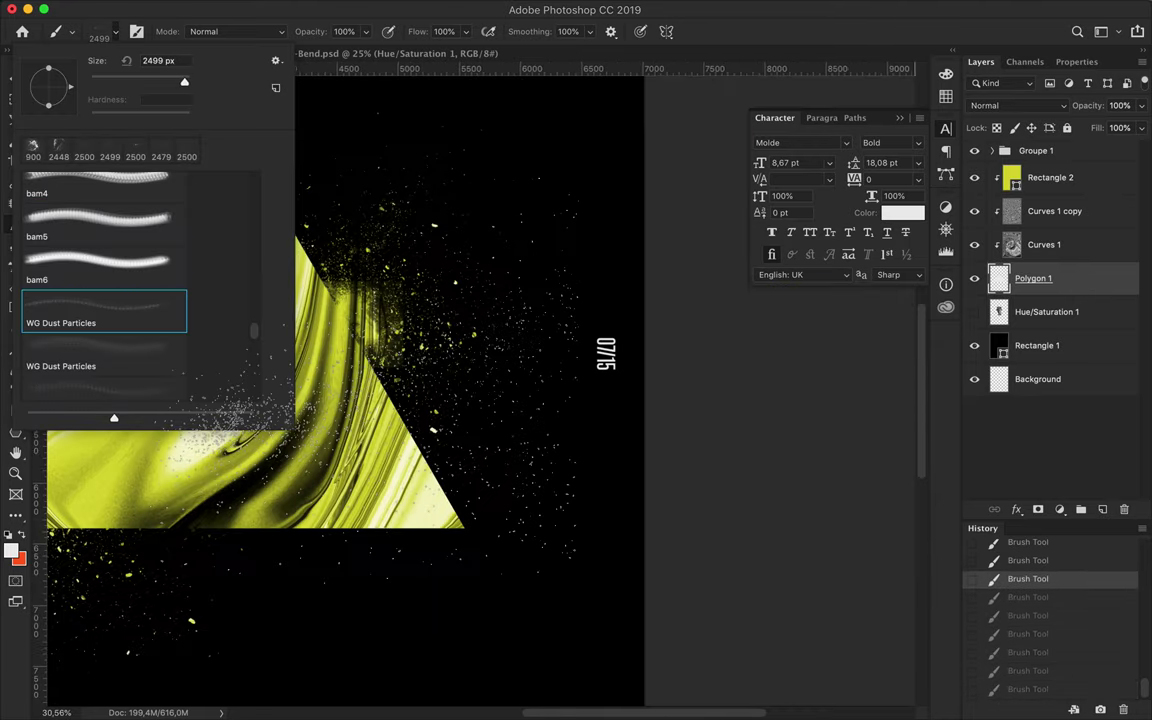
scroll(480, 385, left, 5)
scroll(100, 330, down, 1)
click(166, 318)
click(110, 342)
scroll(110, 330, down, 3)
click(100, 262)
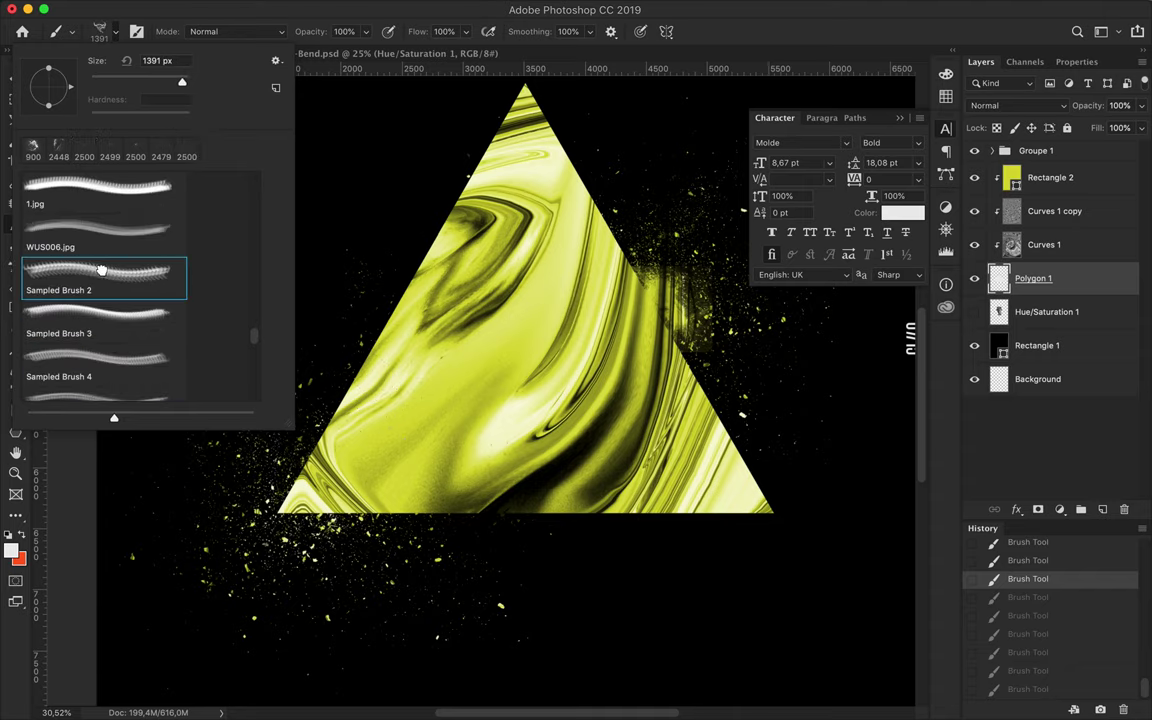
click(362, 462)
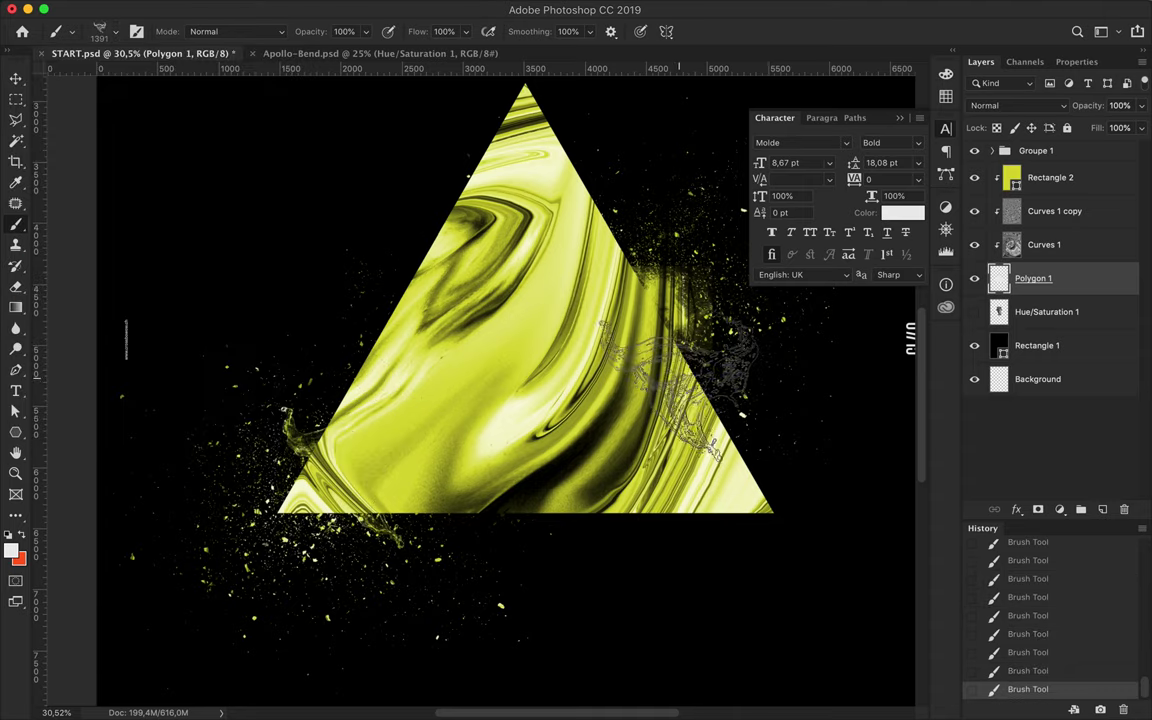
click(700, 425)
Load Sampled Brush 3, then the 865 px ADR_Fog-Brushes_02 fog brush
click(115, 31)
click(184, 308)
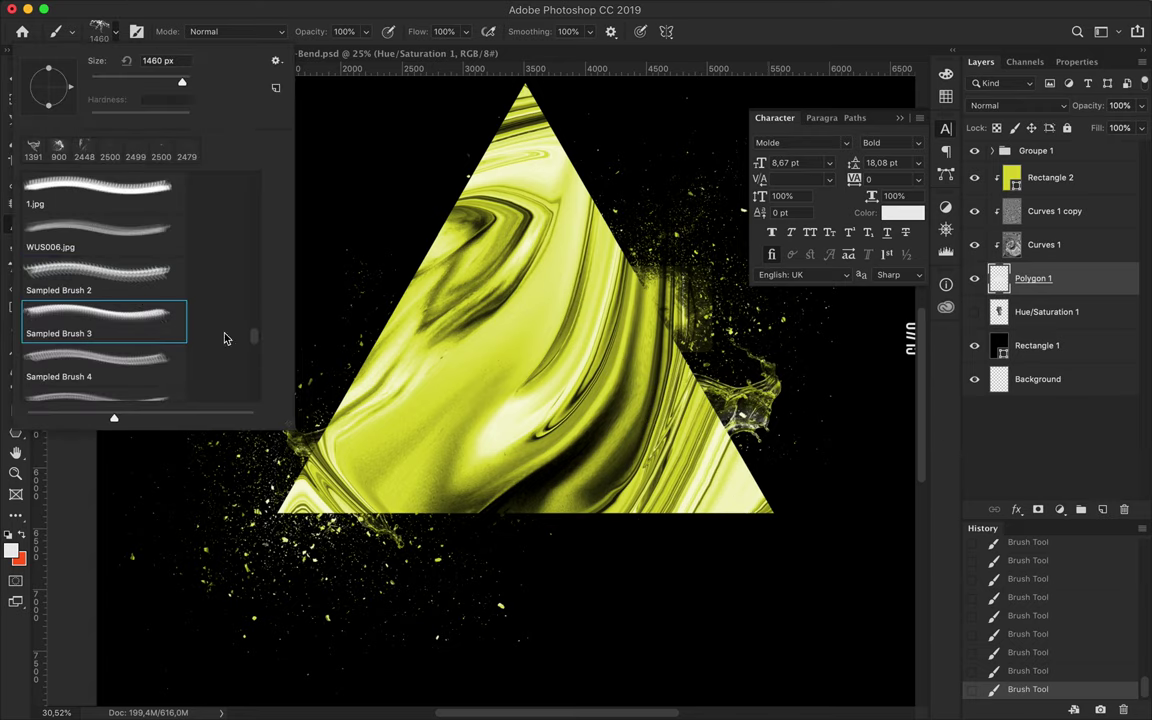
key(Return)
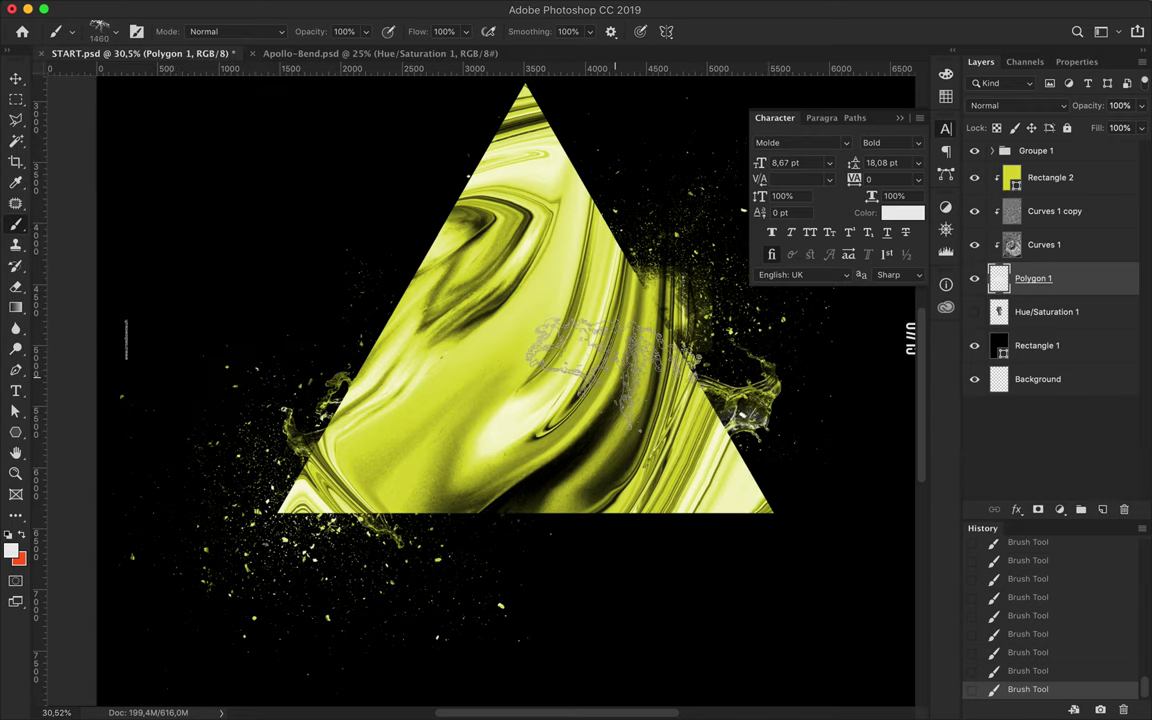
click(115, 31)
scroll(100, 300, down, 5)
scroll(90, 305, down, 5)
click(88, 305)
scroll(130, 330, down, 1)
scroll(153, 345, down, 3)
click(100, 296)
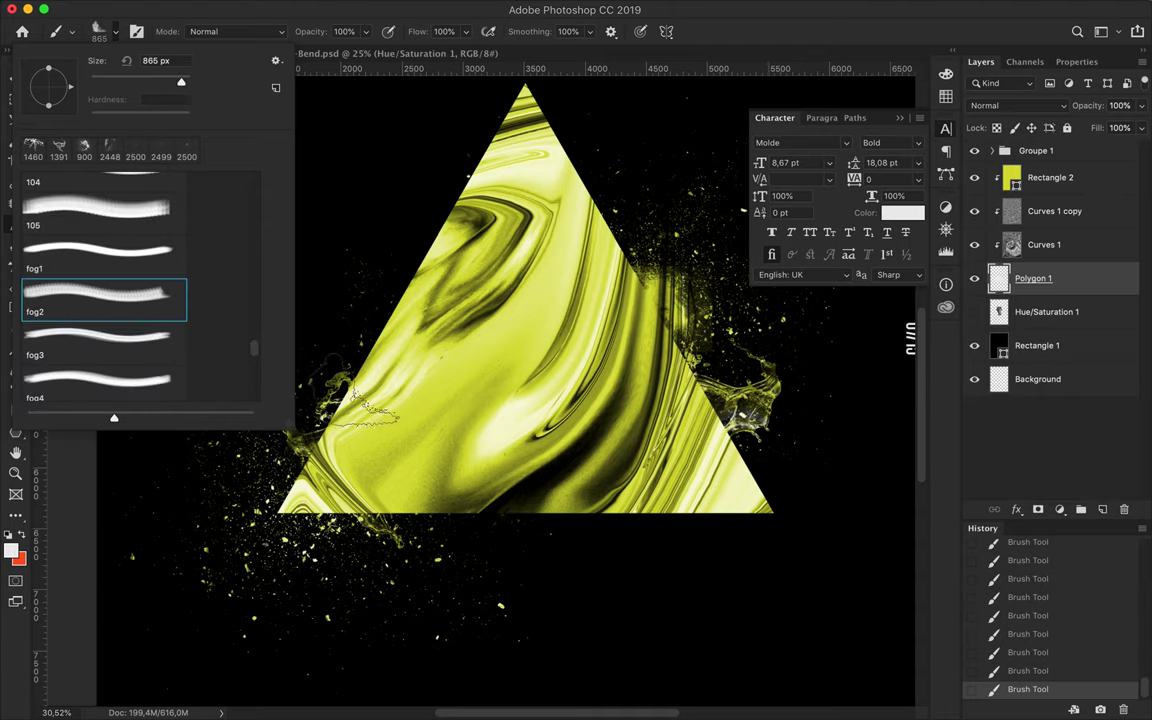
key(period)
key(period)
Browse the brush presets and undo the last brush stamp
scroll(167, 344, down, 5)
scroll(167, 344, down, 5)
scroll(167, 344, down, 5)
scroll(167, 344, down, 5)
scroll(167, 344, up, 5)
scroll(167, 344, up, 5)
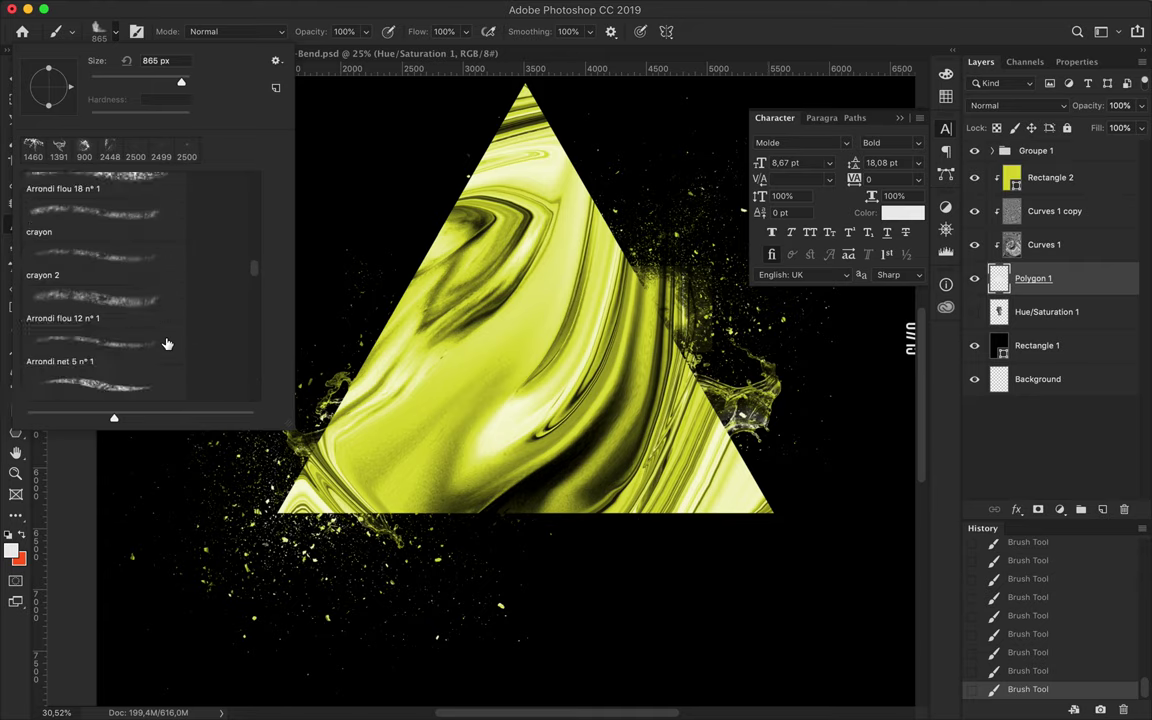
scroll(167, 344, up, 5)
scroll(167, 344, up, 5)
scroll(167, 344, up, 5)
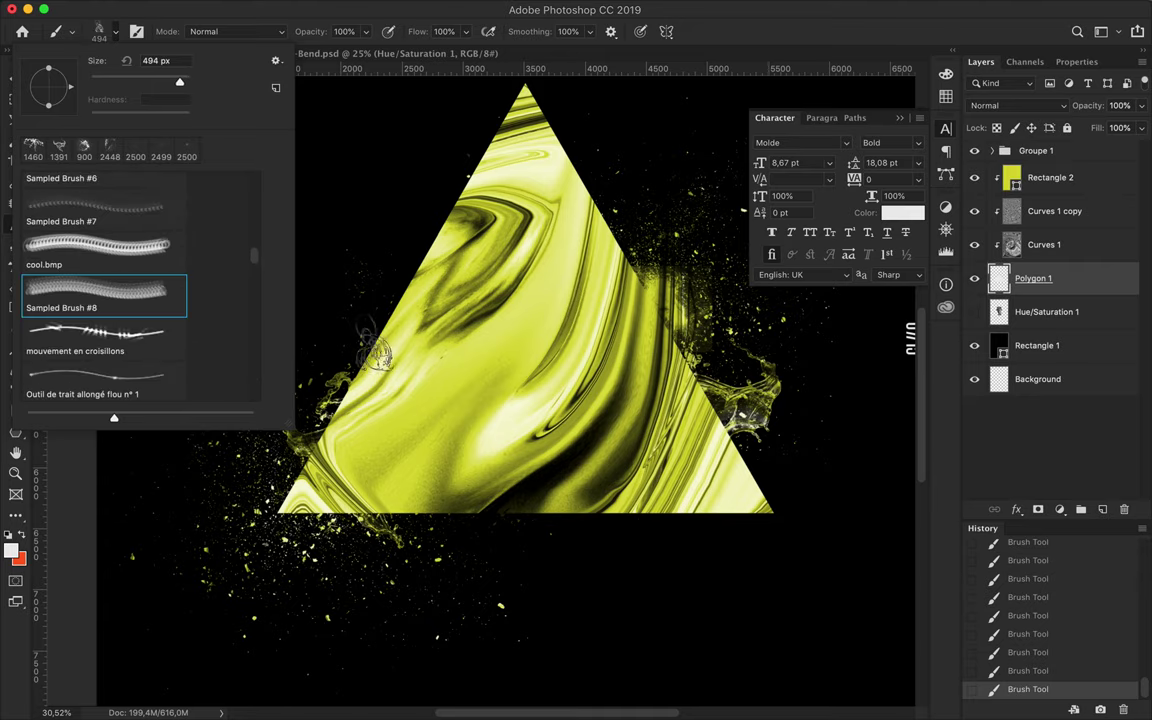
click(372, 345)
key(ctrl+z)
Stamp a smaller 588 px splash near the triangle and zoom out to view the poster
click(100, 31)
scroll(55, 232, up, 2)
click(70, 328)
click(125, 340)
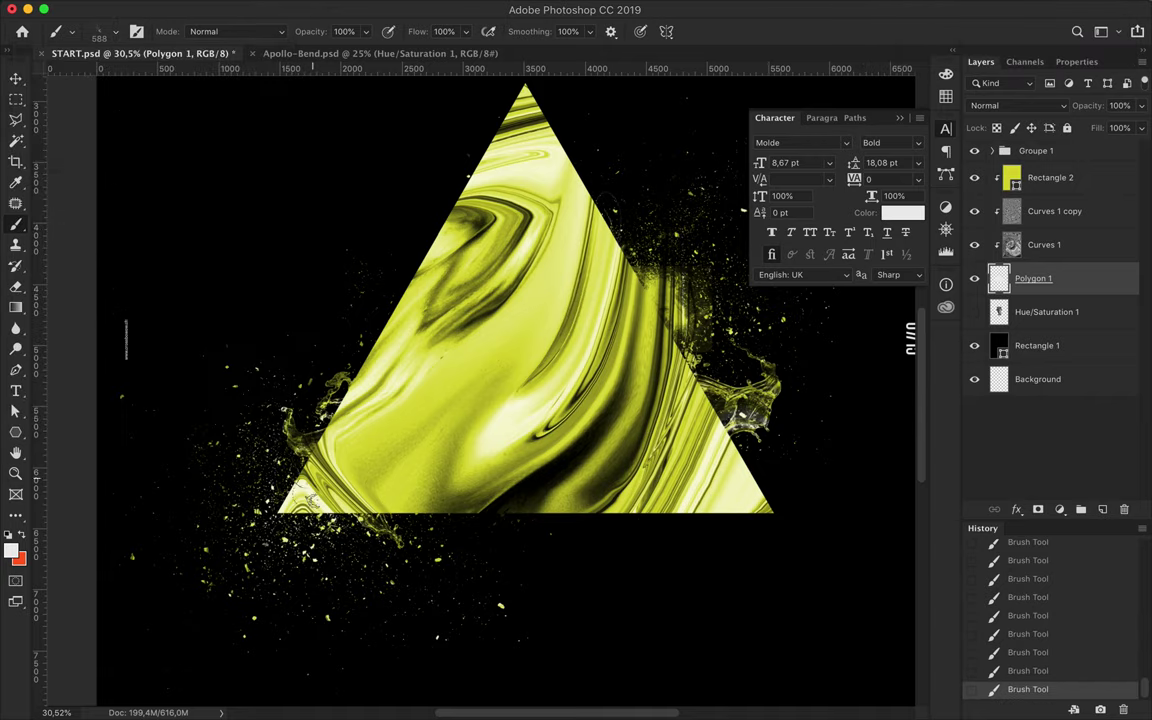
click(100, 31)
key(Escape)
scroll(476, 396, down, 5)
Sample black as paint colour, load a 2500 px WG Dust Particles brush, and add a new layer
key(v)
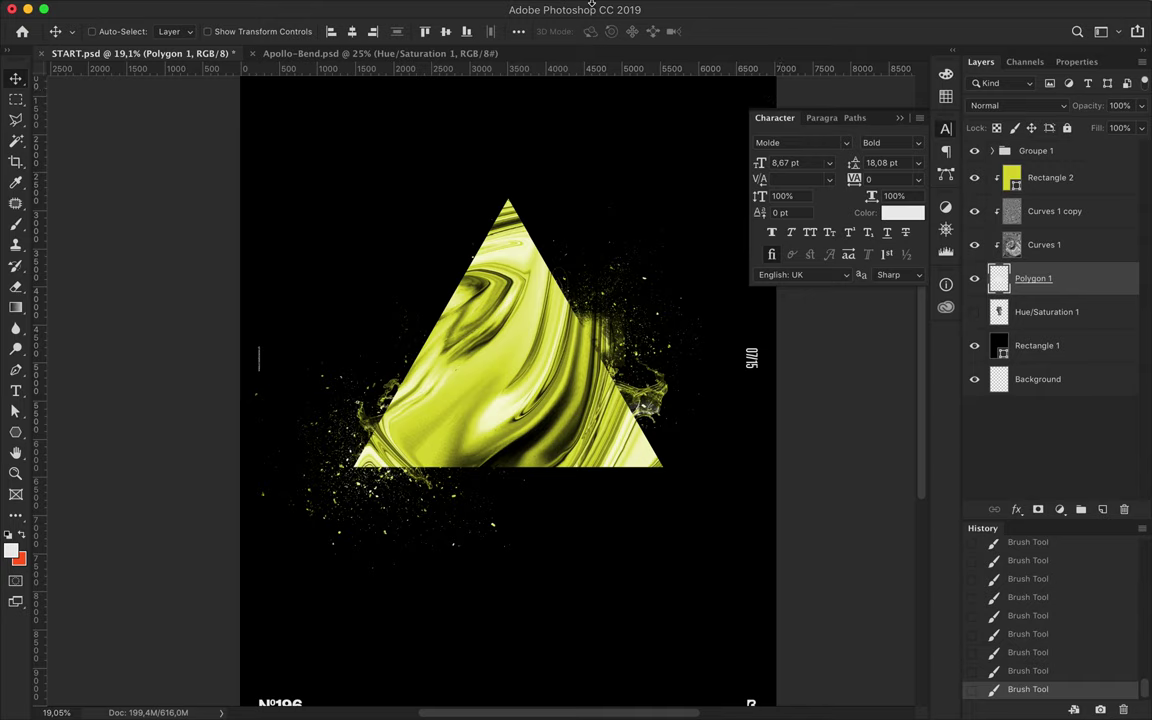
key(b)
alt+click(259, 203)
click(100, 31)
scroll(110, 301, down, 10)
scroll(110, 302, down, 10)
click(107, 285)
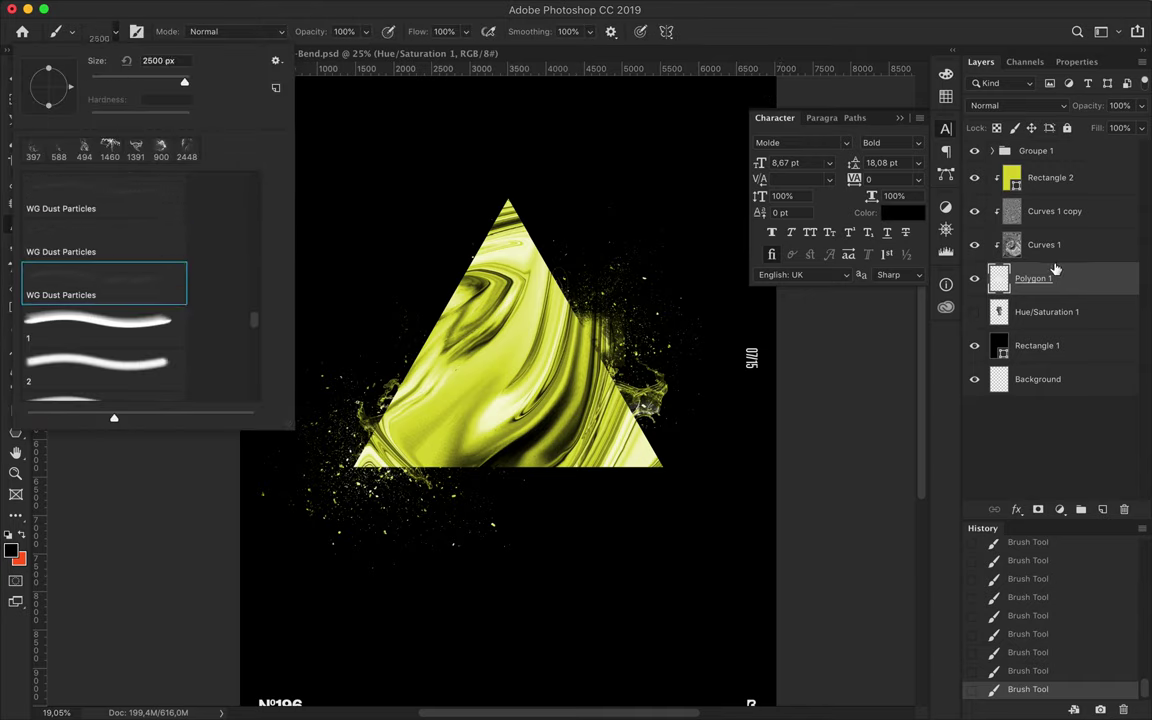
click(1102, 509)
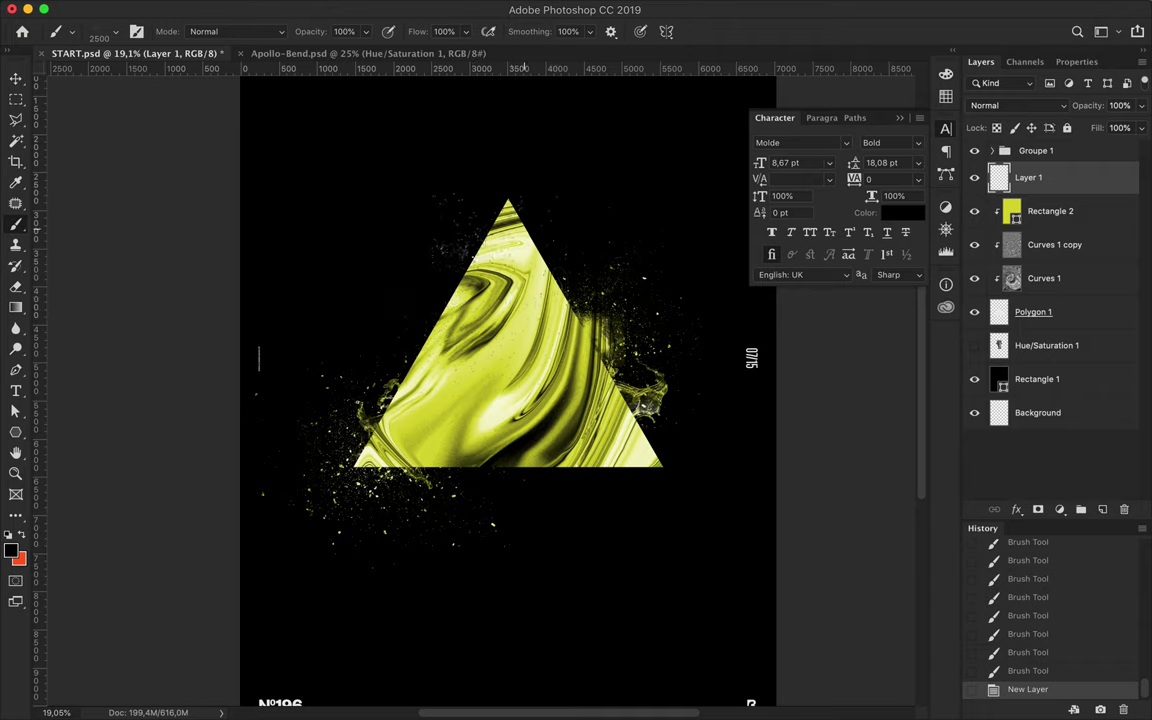
Stamp dust particles near the triangle's top and lower right
click(98, 32)
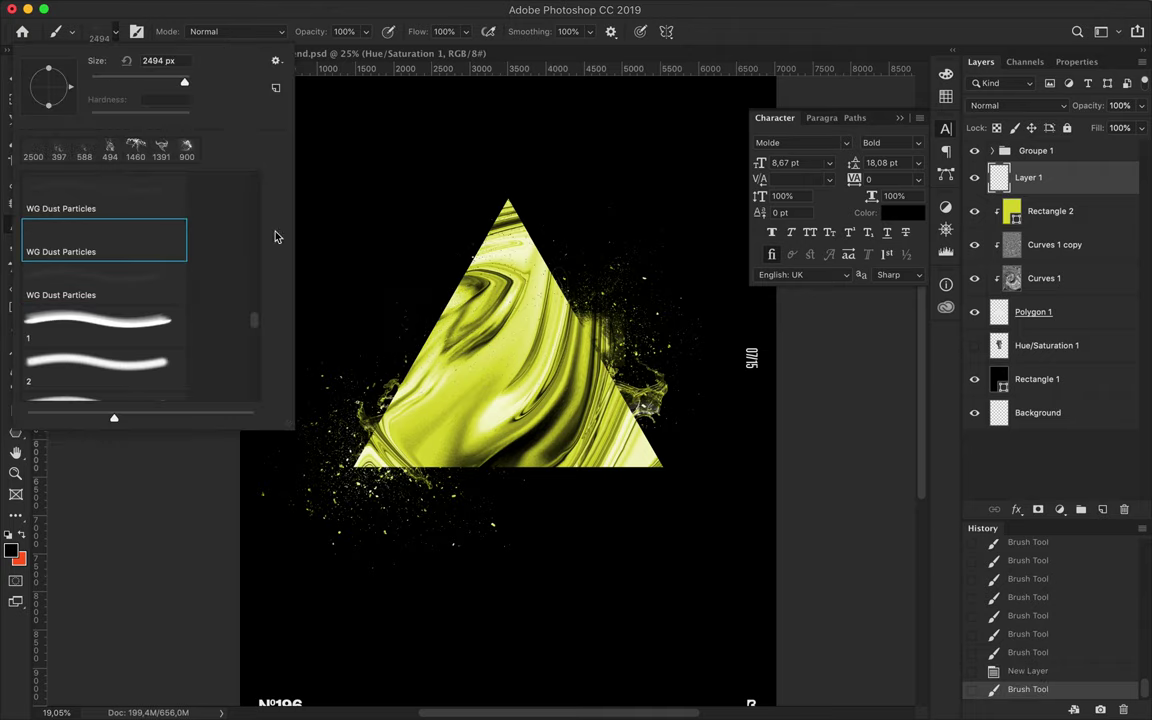
click(100, 290)
key(Return)
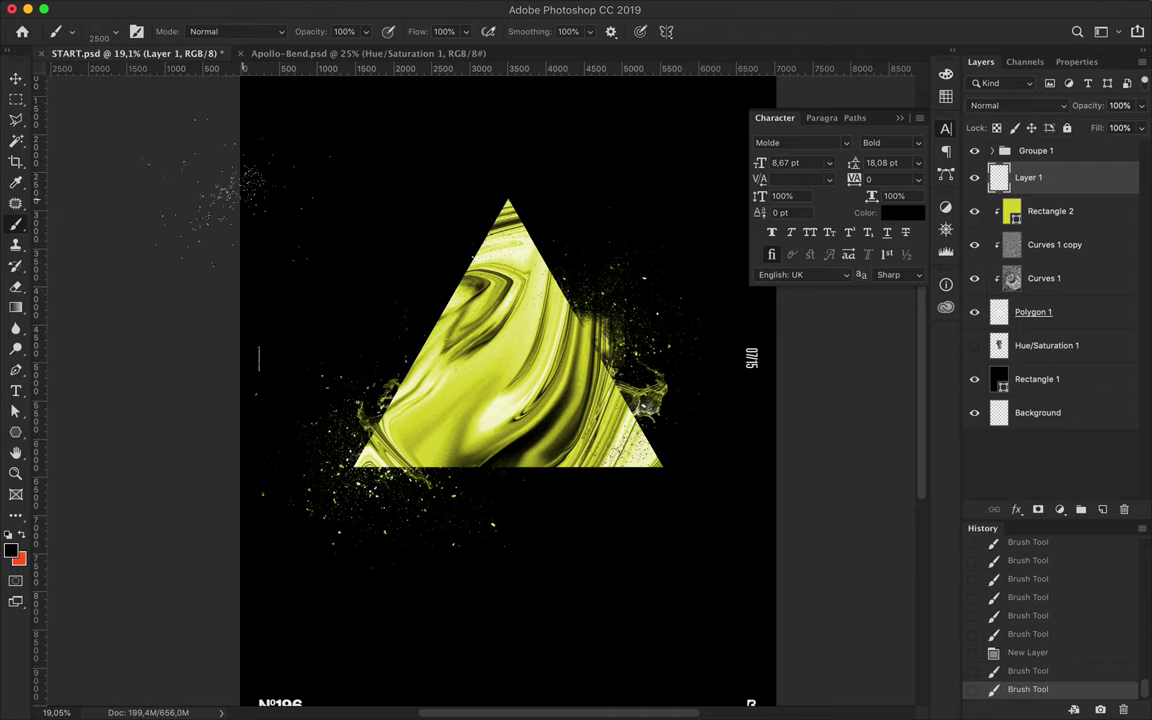
click(72, 32)
click(498, 360)
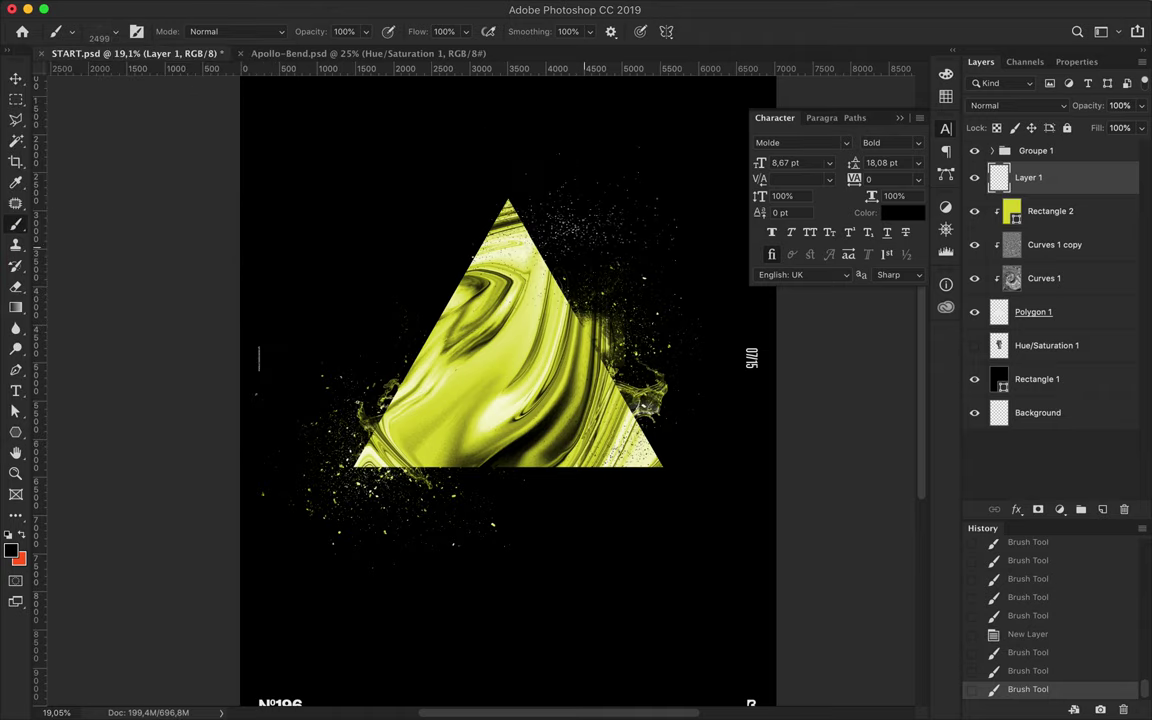
click(72, 32)
click(90, 218)
click(590, 440)
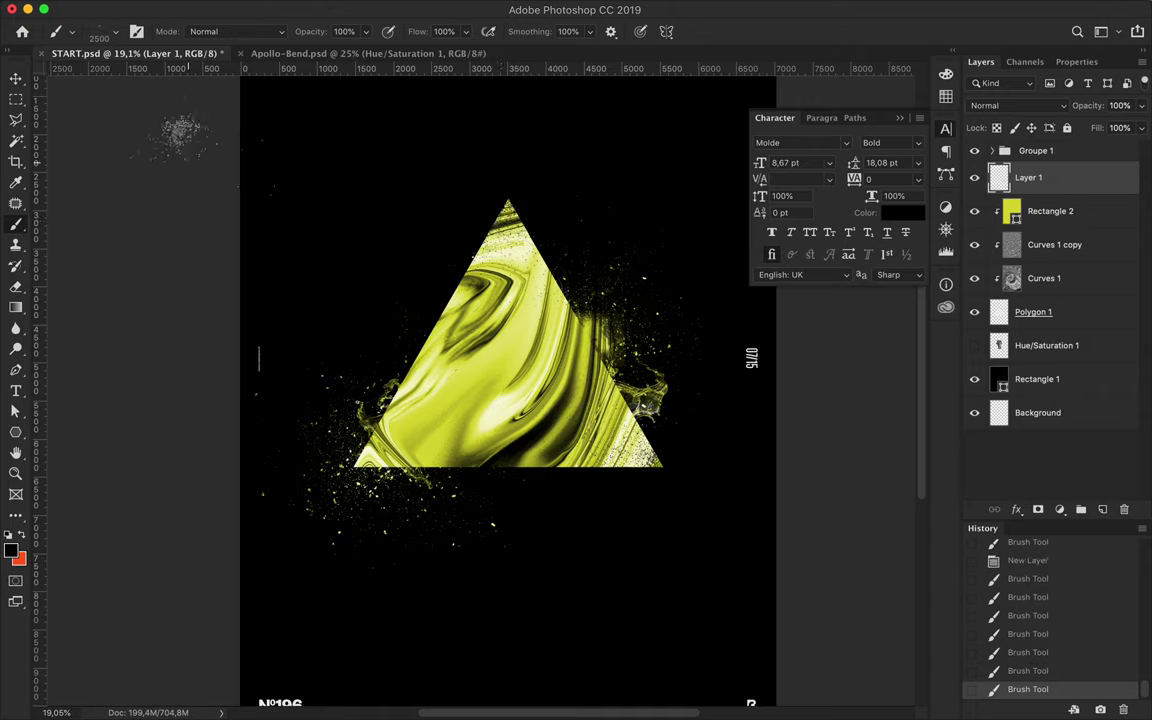
Stamp a 2479 px dust tip around and above the triangle's top
click(72, 32)
scroll(125, 289, down, 1)
click(125, 289)
click(436, 228)
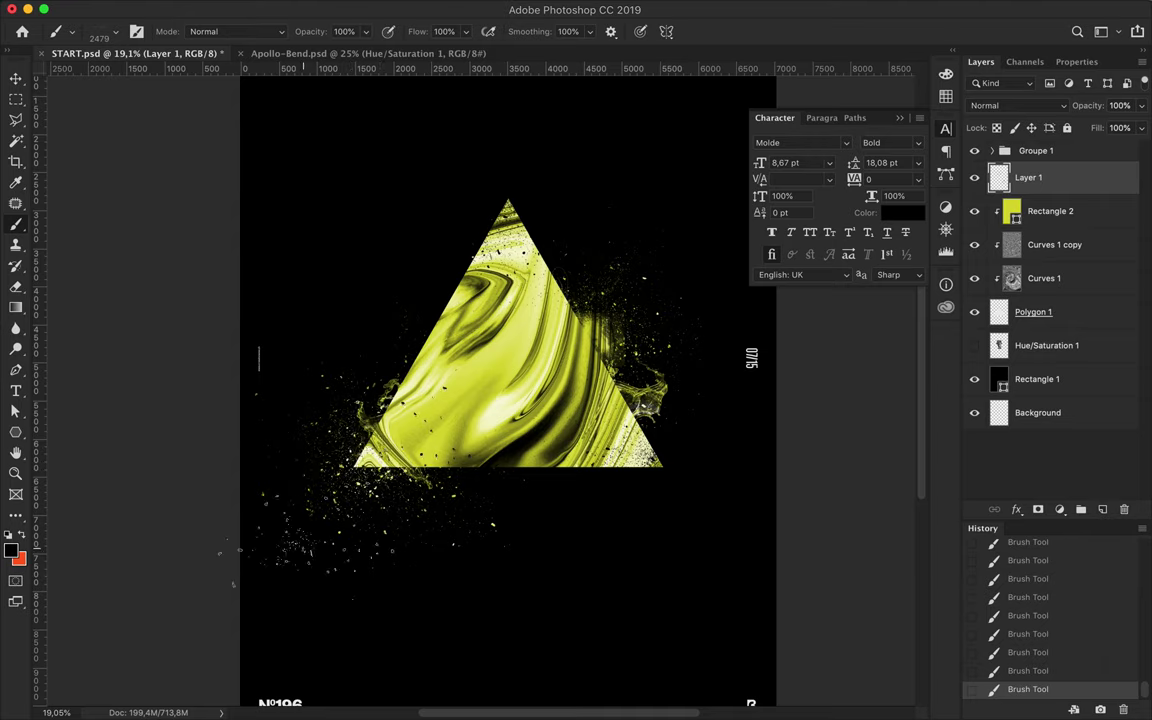
click(72, 32)
click(303, 436)
click(520, 195)
Scatter more dust below and right of the triangle with the first dust tip
click(110, 31)
click(60, 188)
click(445, 180)
click(632, 510)
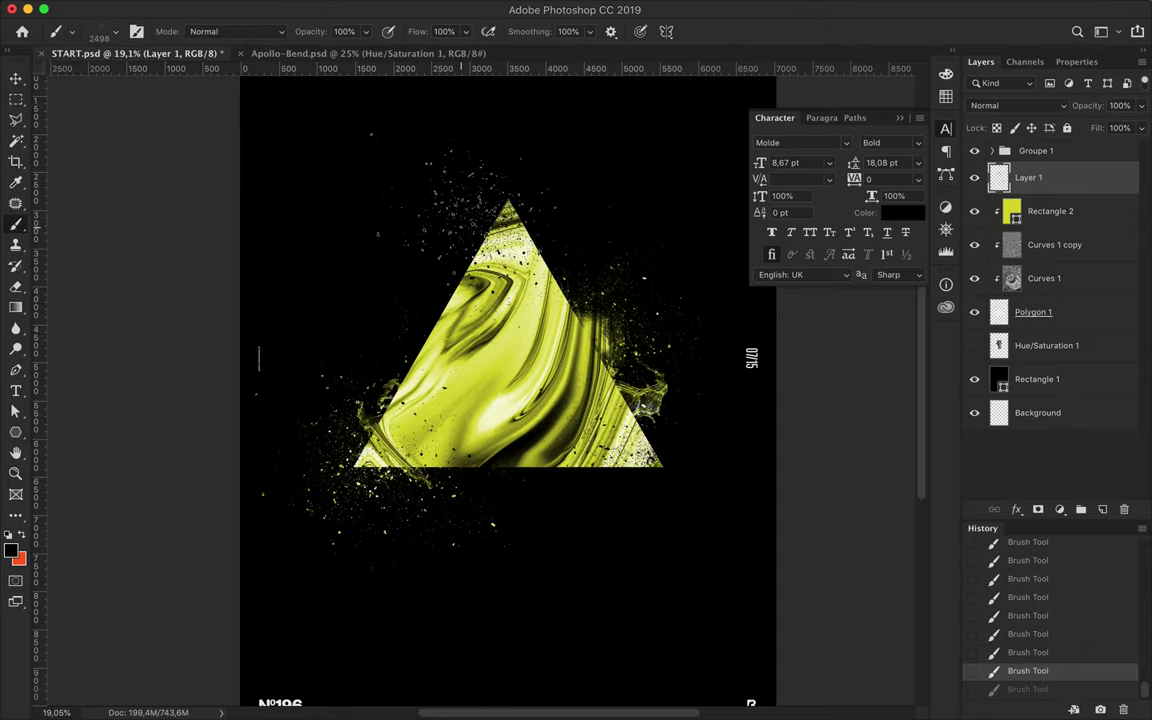
click(625, 555)
click(110, 31)
click(90, 327)
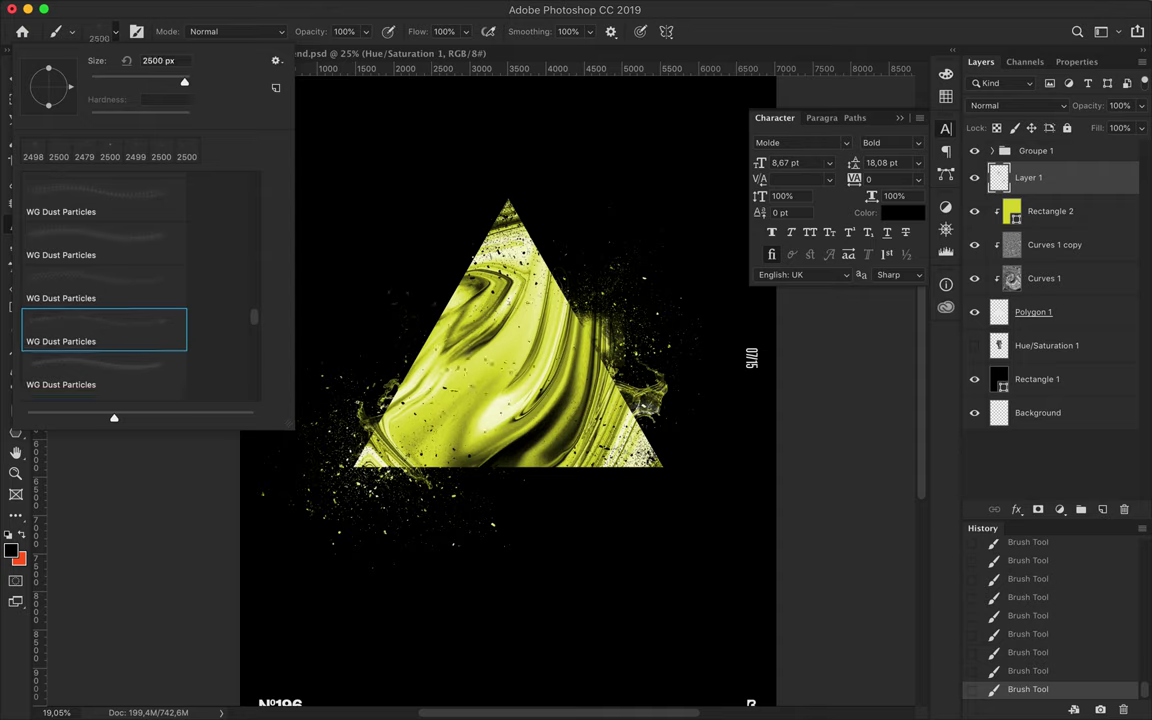
Test the SpaceBrush-12 brush with a stroke, then undo it
key(Return)
click(115, 31)
scroll(141, 248, up, 10)
scroll(141, 248, up, 5)
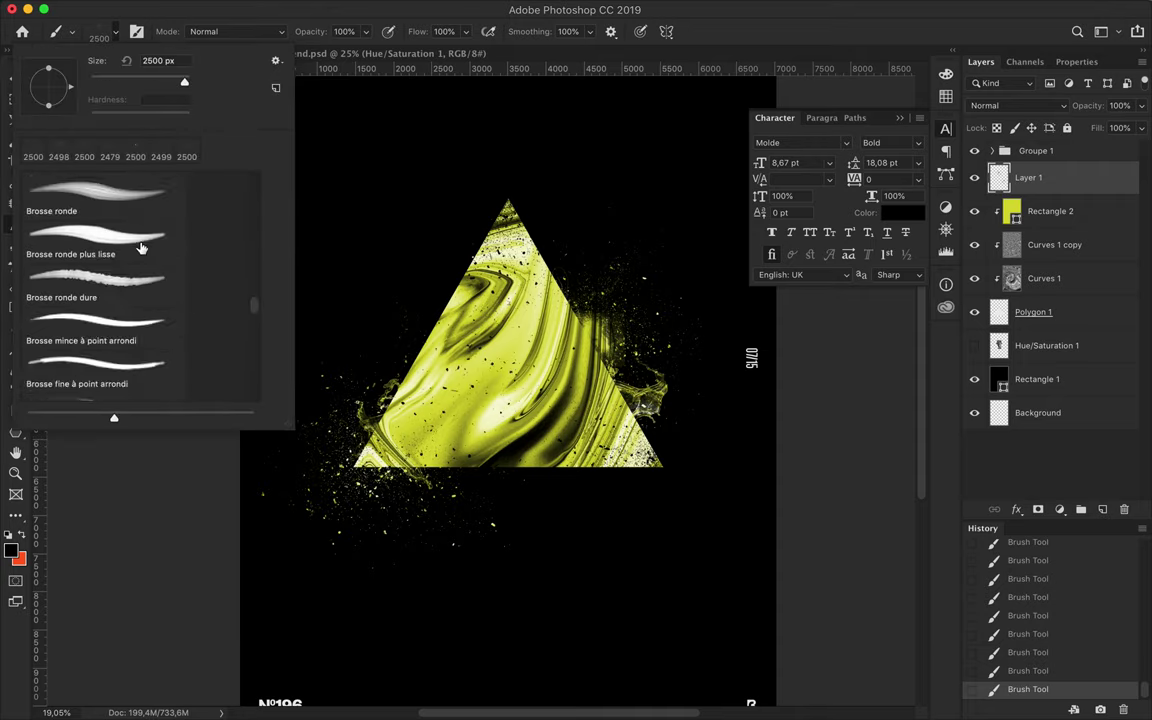
scroll(141, 248, up, 5)
scroll(141, 248, up, 5)
click(140, 362)
click(410, 288)
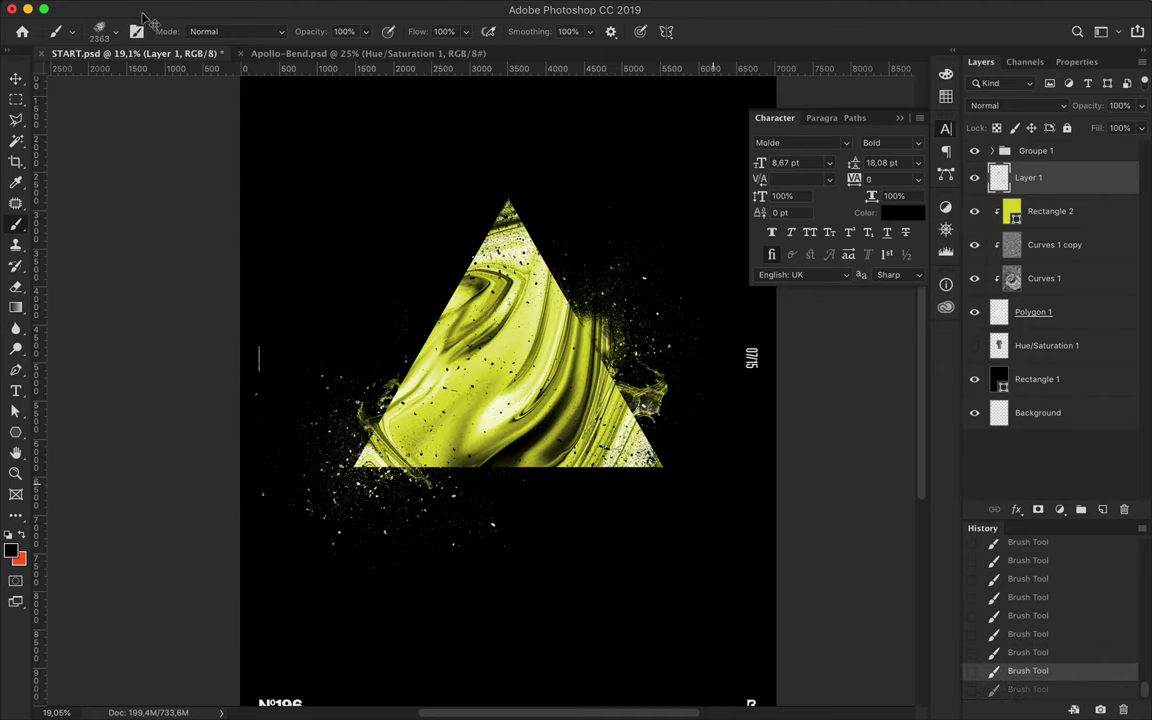
key(ctrl+z)
click(115, 31)
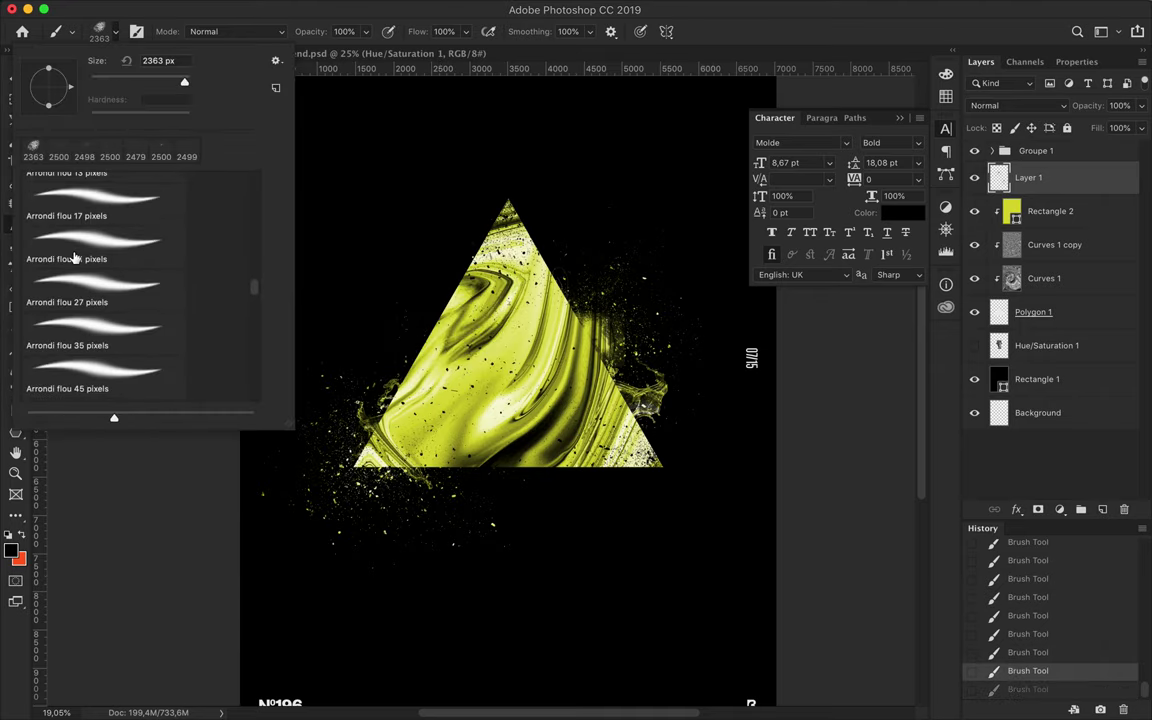
Try Aquarelle, Peigne à texture 2 and a large Dirty Sprays brush, undoing the test stroke
click(73, 259)
scroll(88, 292, up, 5)
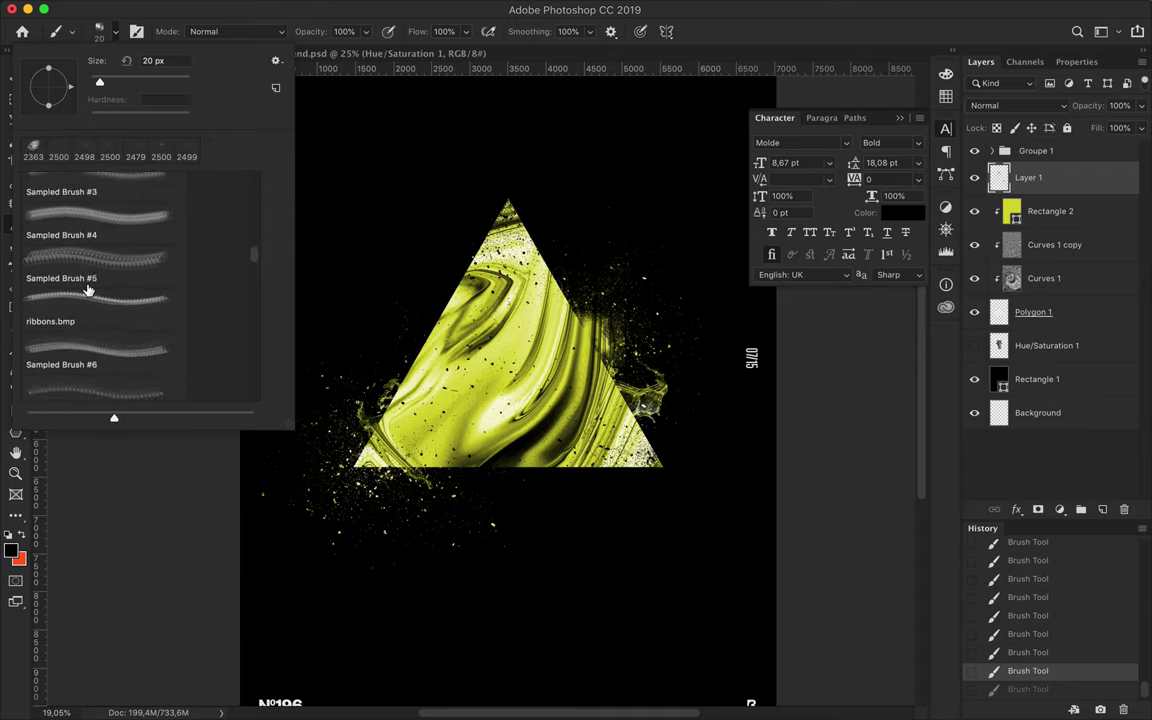
click(100, 245)
scroll(110, 240, up, 3)
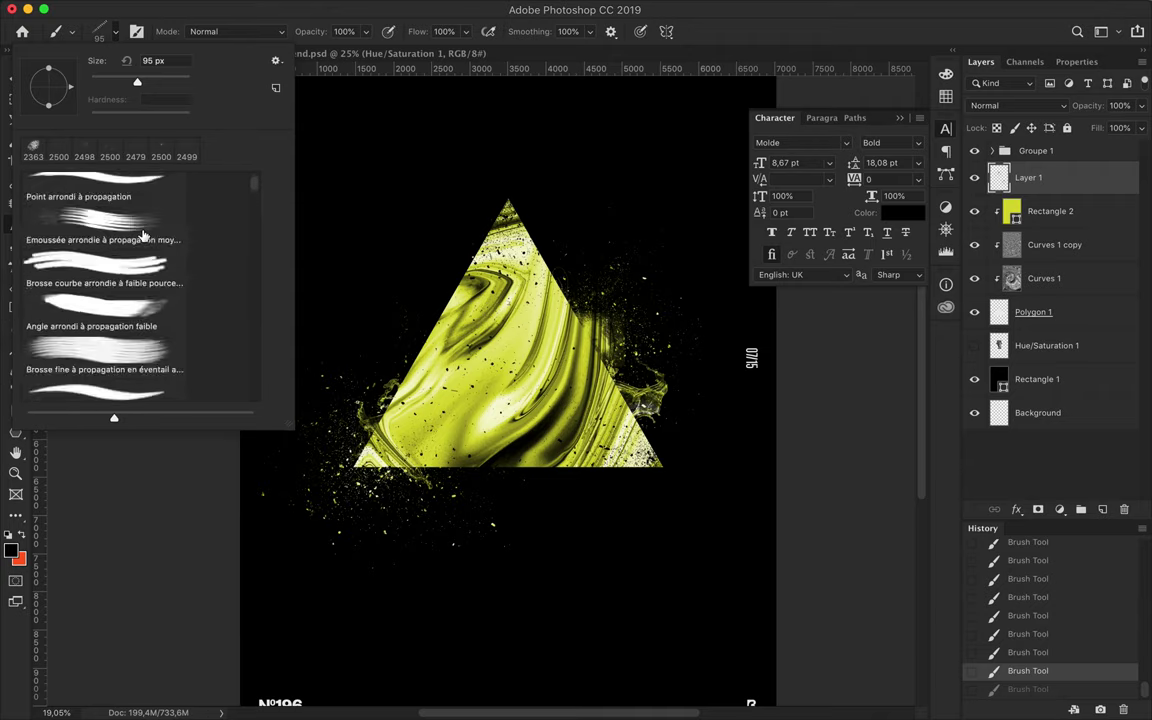
scroll(110, 300, down, 5)
click(112, 337)
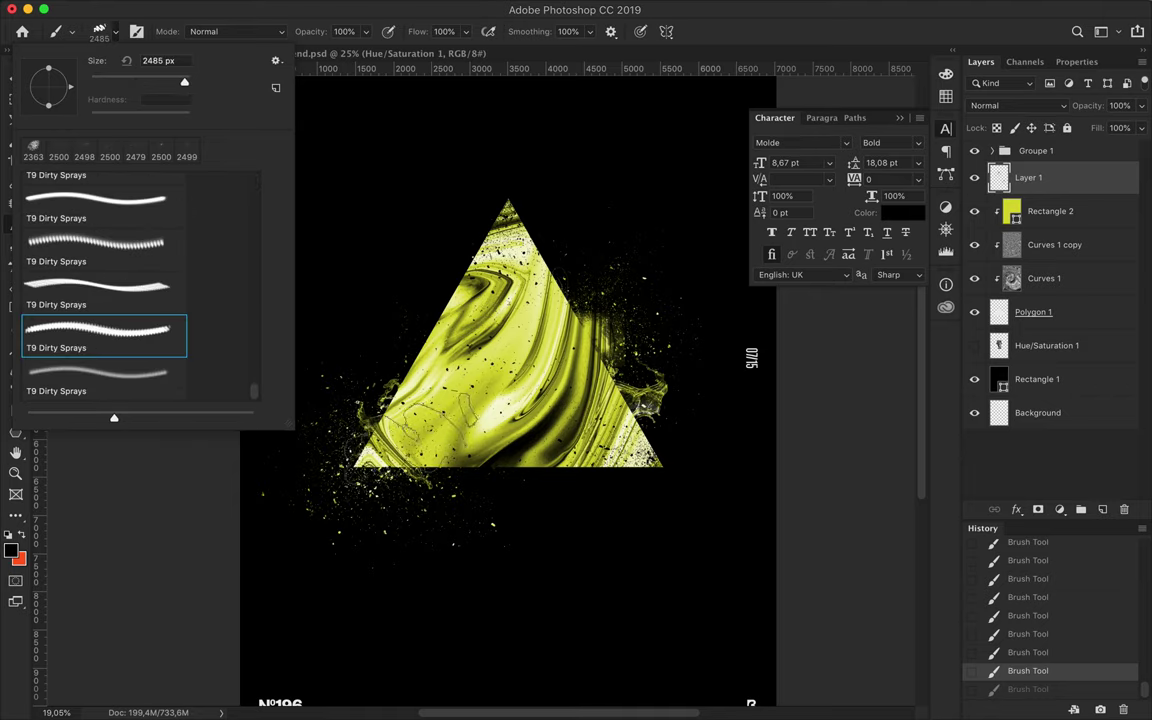
key(Return)
drag(380, 440, 480, 400)
key(ctrl+z)
Select the 5000 px grunge brush and undo its test stroke over the triangle
click(100, 30)
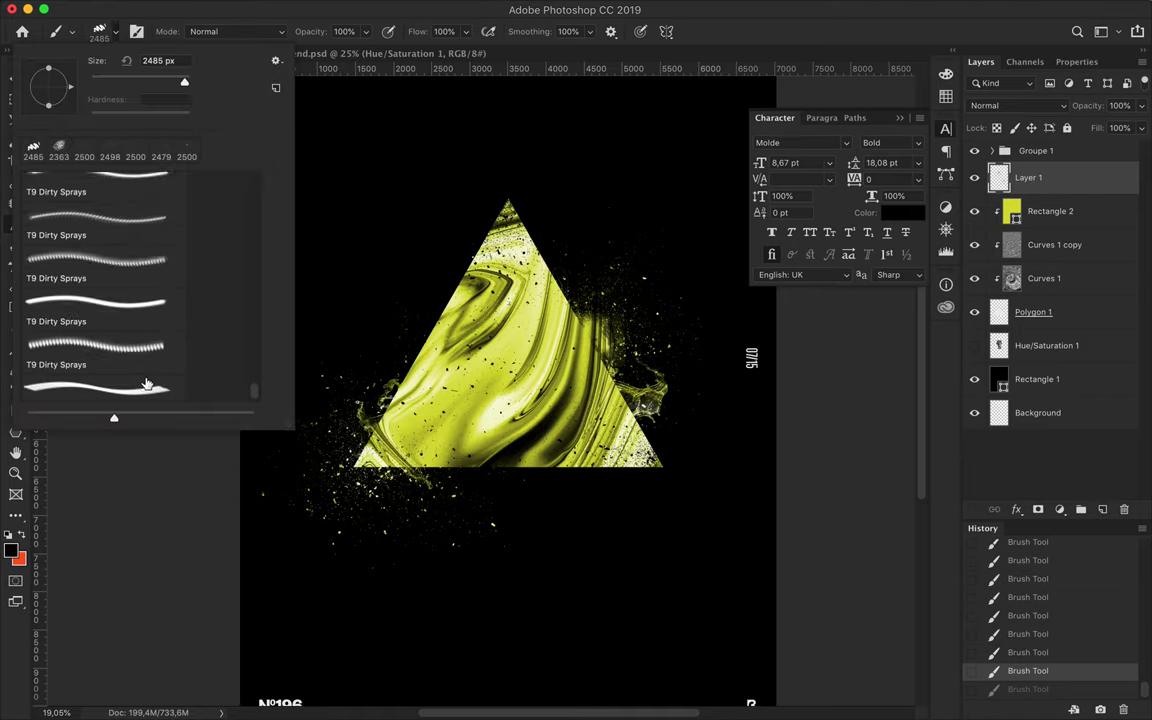
scroll(100, 270, up, 3)
click(104, 309)
click(500, 320)
key(ctrl+z)
scroll(655, 517, down, 5)
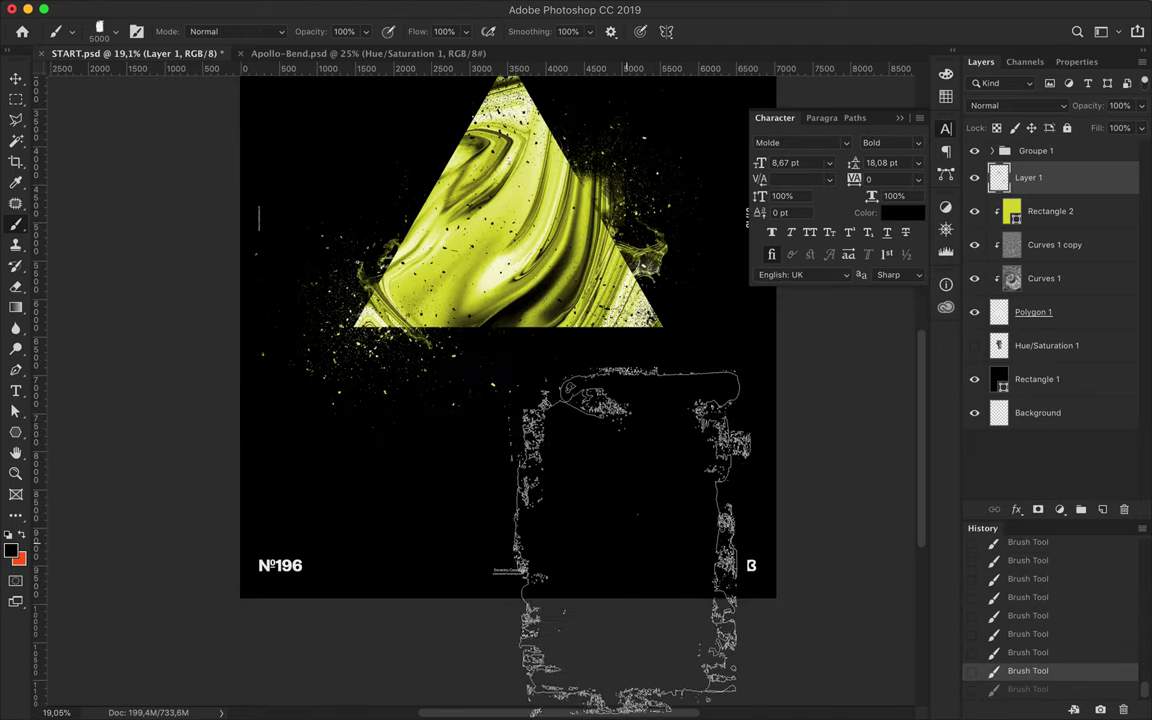
Paint a dark grunge stroke on a new layer and delete its lower part
click(1103, 509)
drag(440, 450, 590, 400)
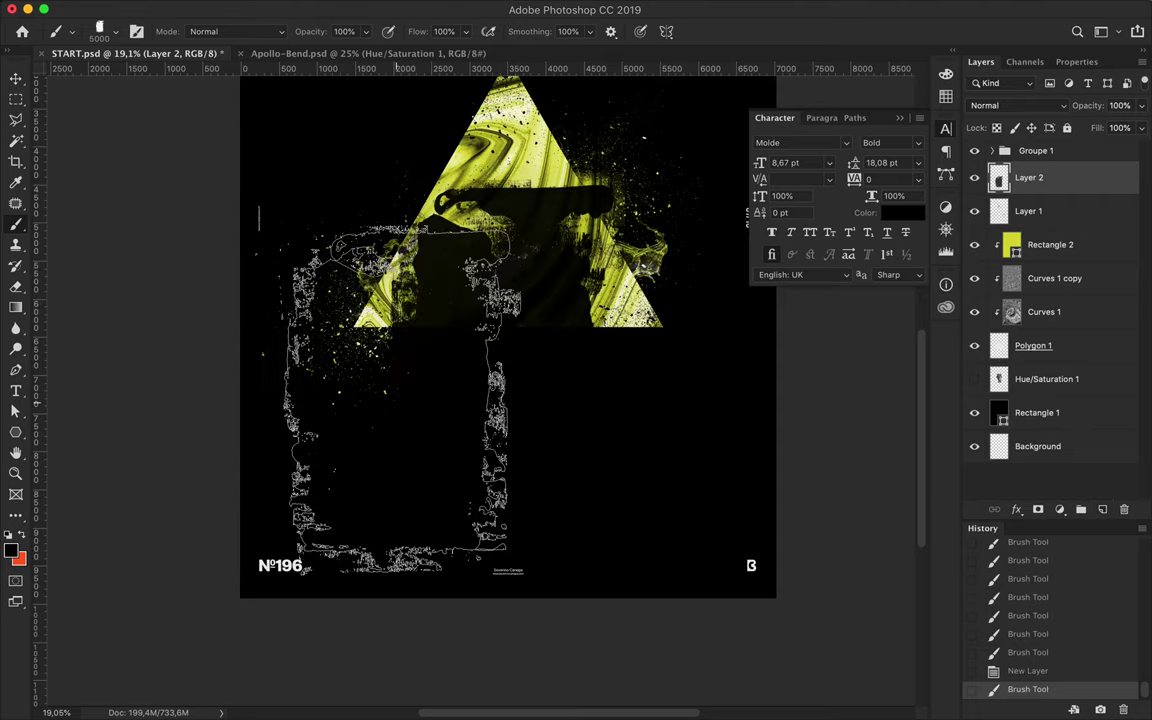
key(m)
drag(325, 215, 770, 577)
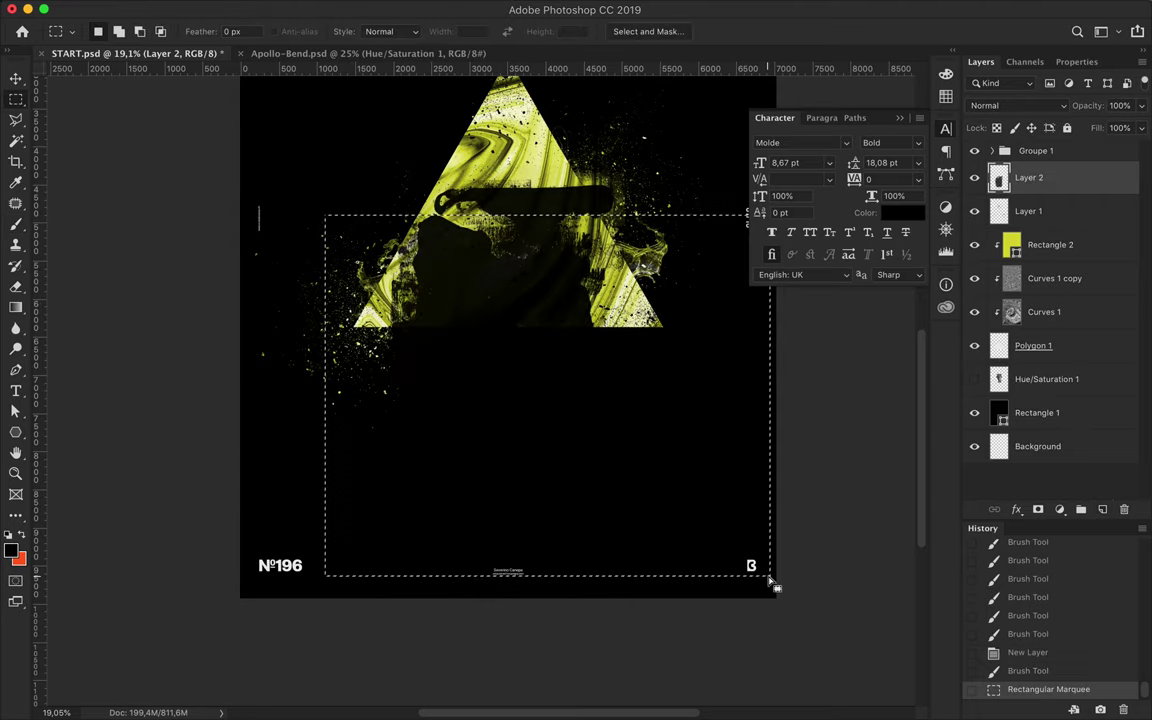
key(Delete)
key(BackSpace)
key(Return)
key(BackSpace)
click(695, 250)
key(ctrl+d)
Move Layer 2 into the triangle's clipped stack and shift the dark band down
key(v)
drag(540, 195, 545, 320)
mouse_move(1030, 180)
mouse_down()
mouse_move(1040, 320)
mouse_move(1045, 225)
mouse_up()
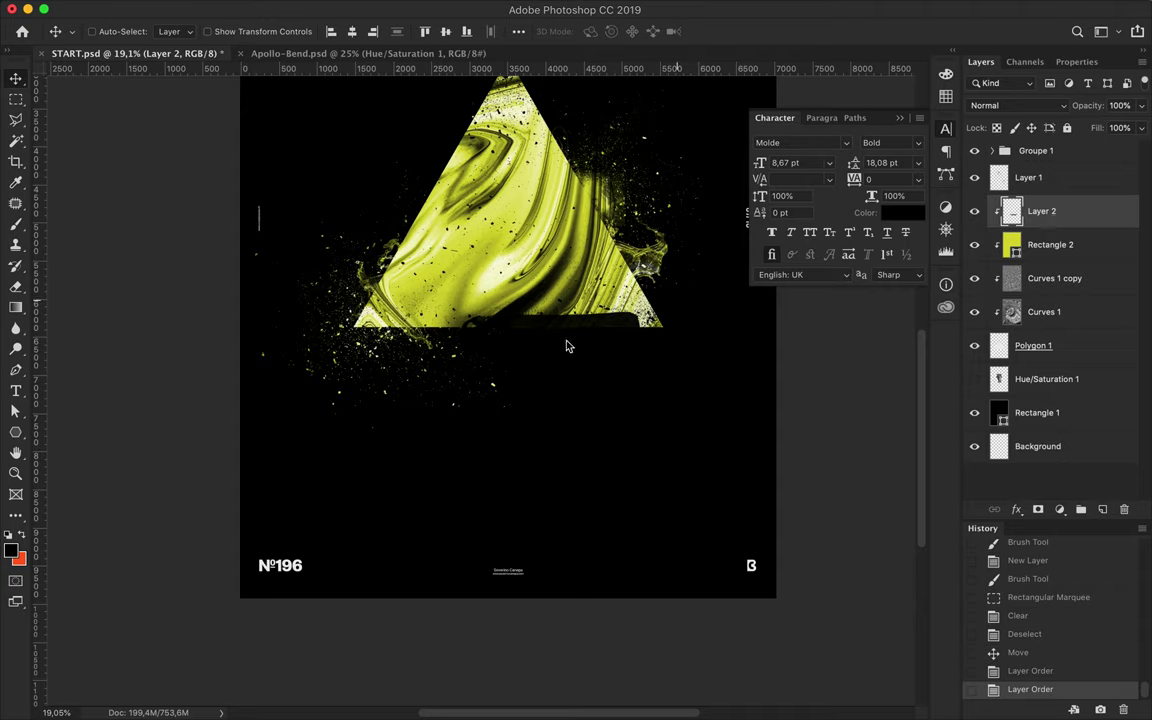
mouse_move(566, 346)
mouse_down()
mouse_move(556, 339)
mouse_move(640, 329)
mouse_up()
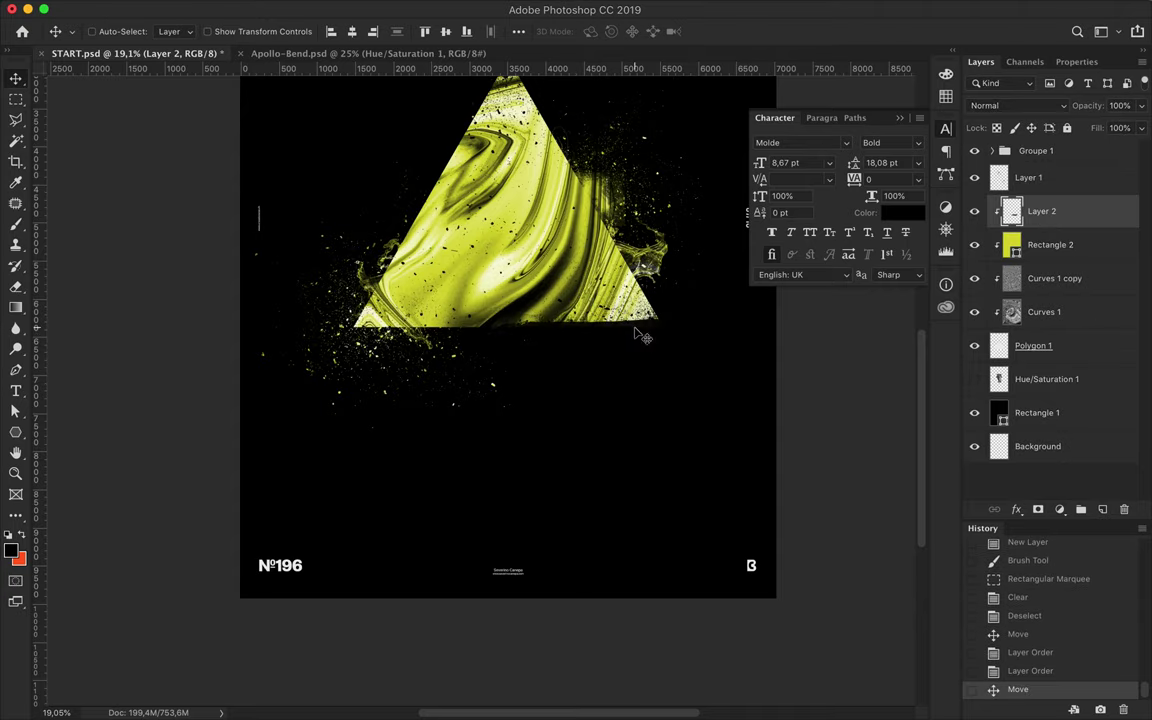
scroll(628, 405, up, 5)
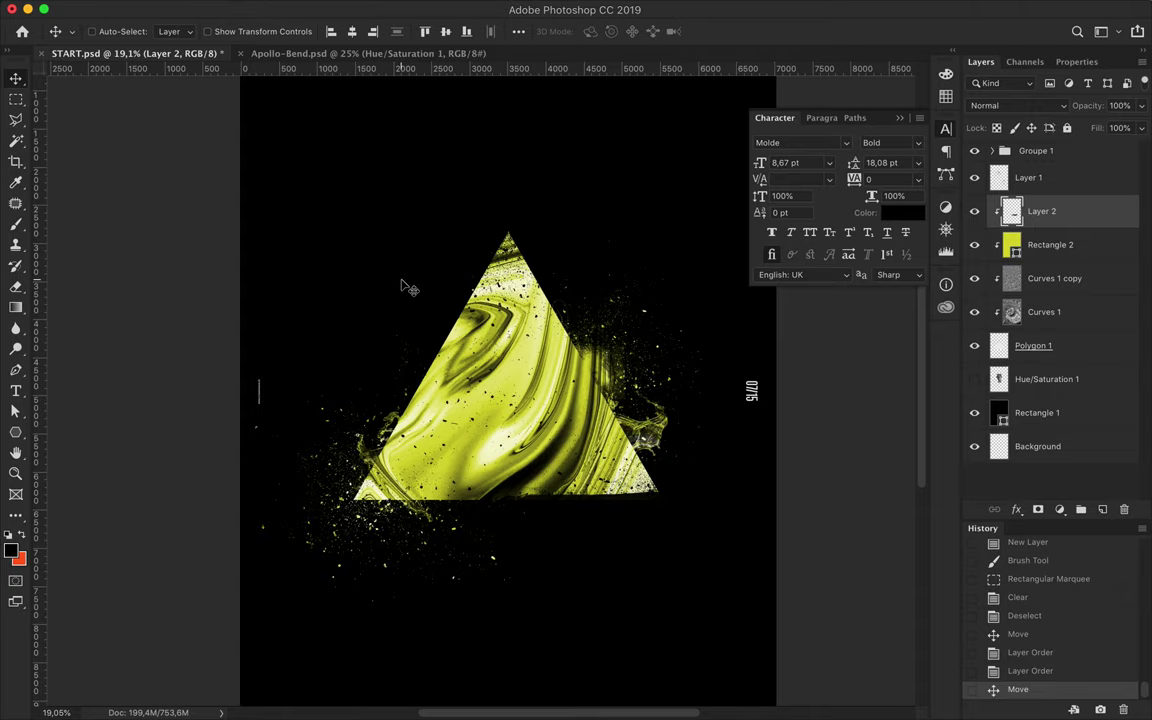
Try a second trimmed grunge stroke over the triangle, then undo it
key(b)
drag(398, 285, 560, 320)
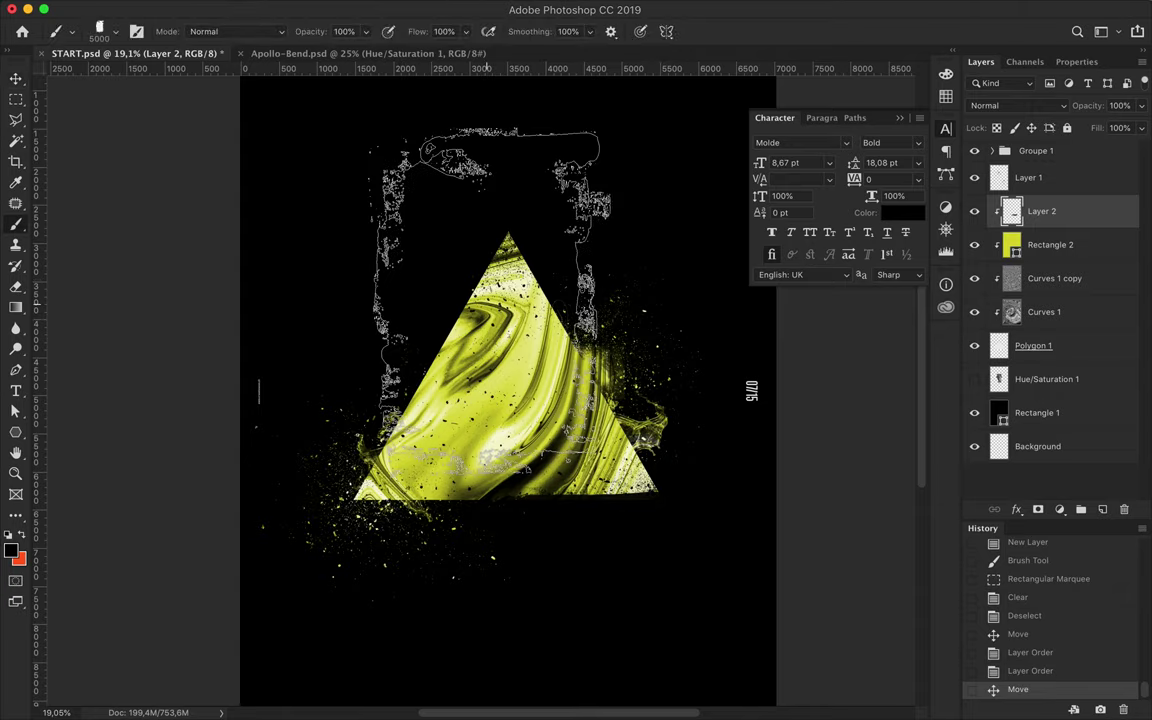
key(m)
drag(428, 487, 675, 82)
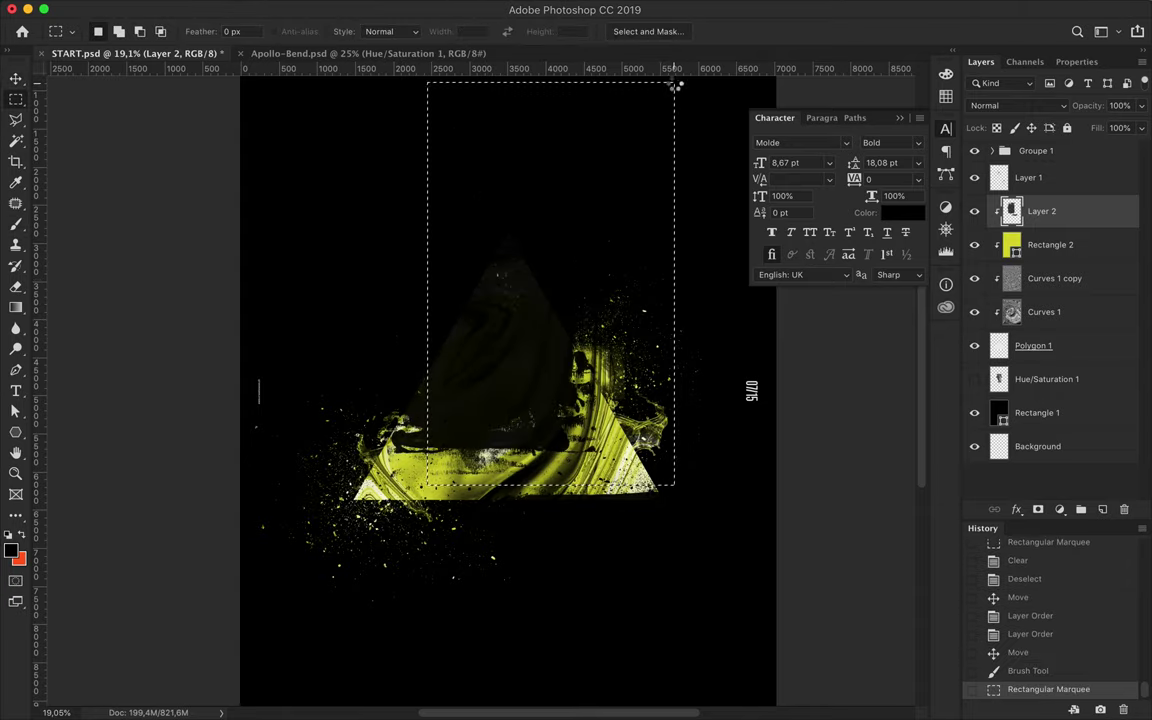
key(Delete)
key(ctrl+d)
key(v)
mouse_move(417, 344)
mouse_down()
mouse_move(462, 358)
mouse_move(433, 291)
mouse_up()
key(ctrl+z)
key(ctrl+z)
key(ctrl+z)
key(ctrl+z)
key(ctrl+z)
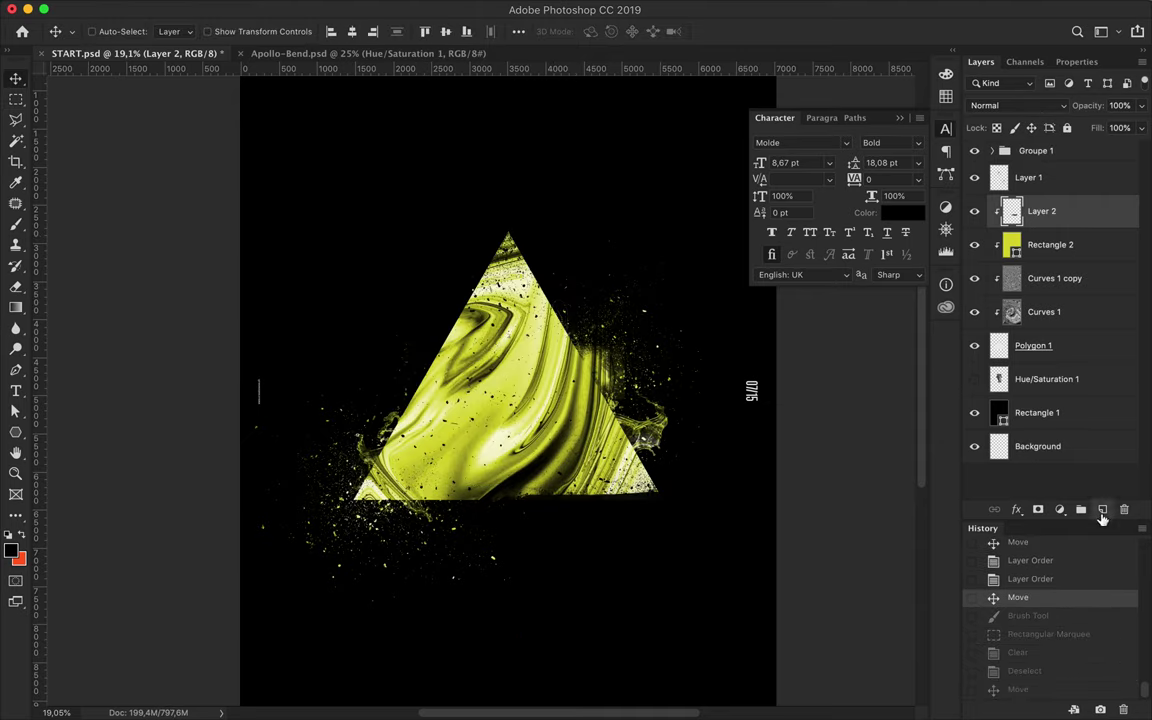
Paint dark grunge on a new layer and delete its right side
click(1101, 512)
key(b)
drag(430, 365, 553, 316)
key(m)
mouse_move(455, 167)
mouse_down()
mouse_move(653, 607)
mouse_move(712, 643)
mouse_up()
key(Delete)
key(ctrl+d)
key(v)
Rotate the strip about −150°, clip Layer 3 into Layer 2, and shift it down-right
key(ctrl+t)
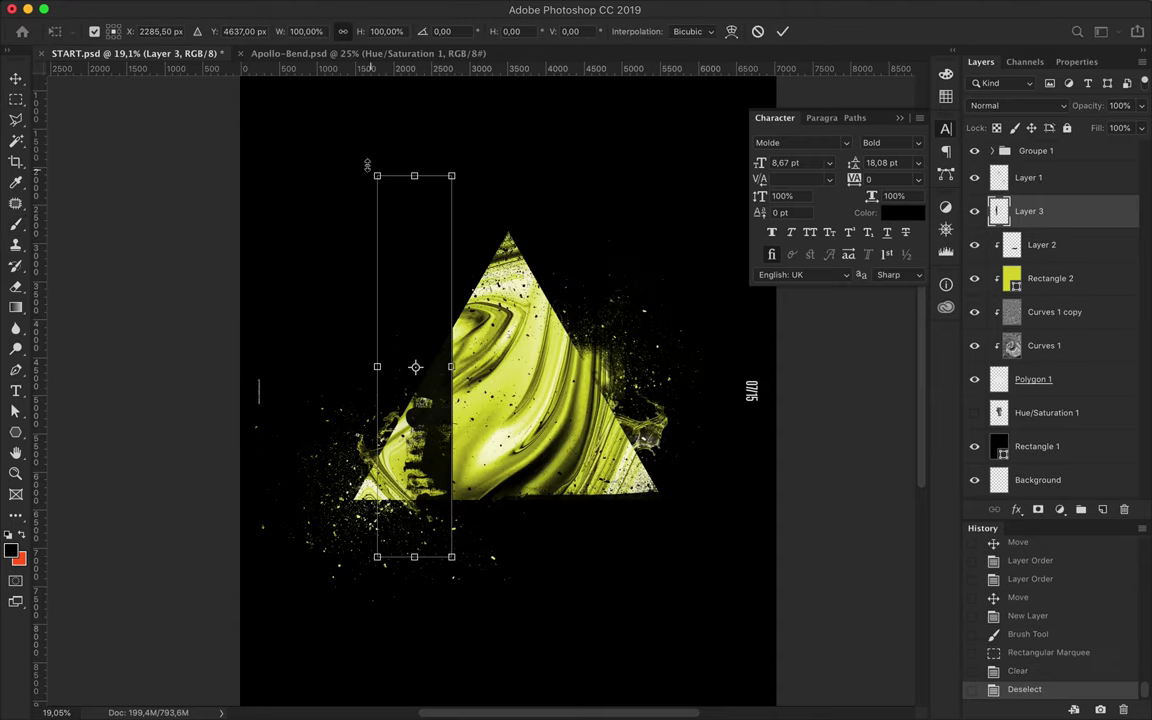
drag(372, 174, 300, 598)
mouse_move(367, 426)
mouse_down()
mouse_move(402, 371)
mouse_move(425, 370)
mouse_up()
key(Return)
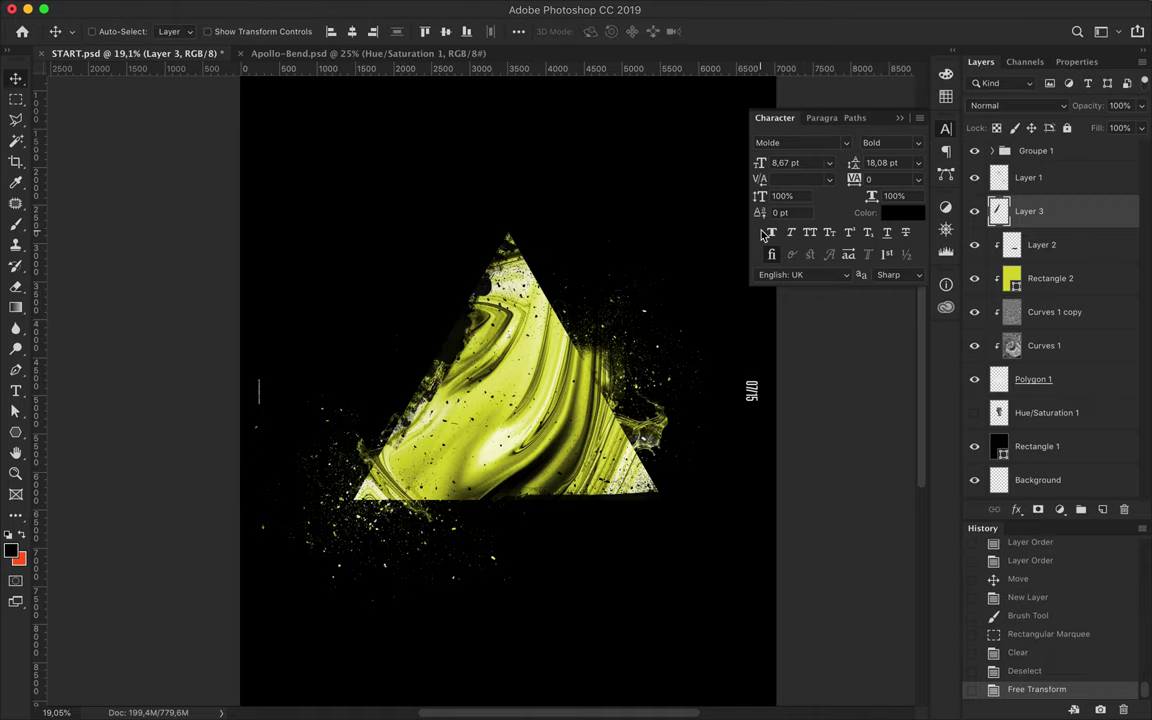
alt+click(1058, 234)
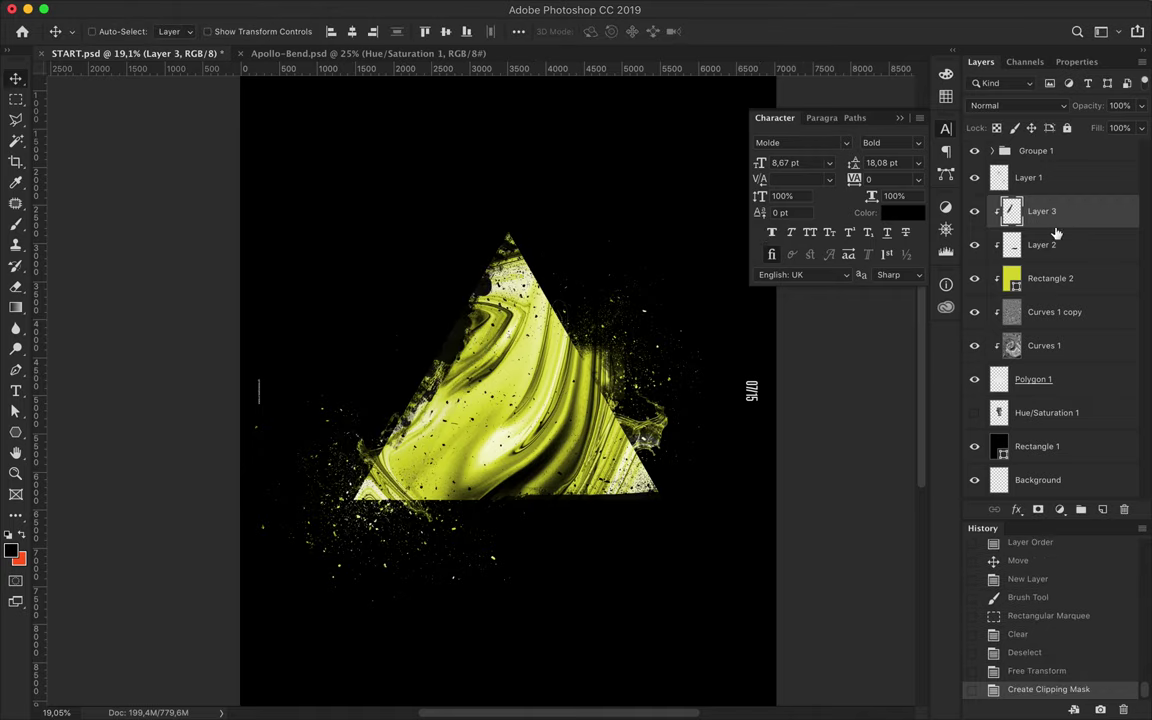
key(ctrl+0)
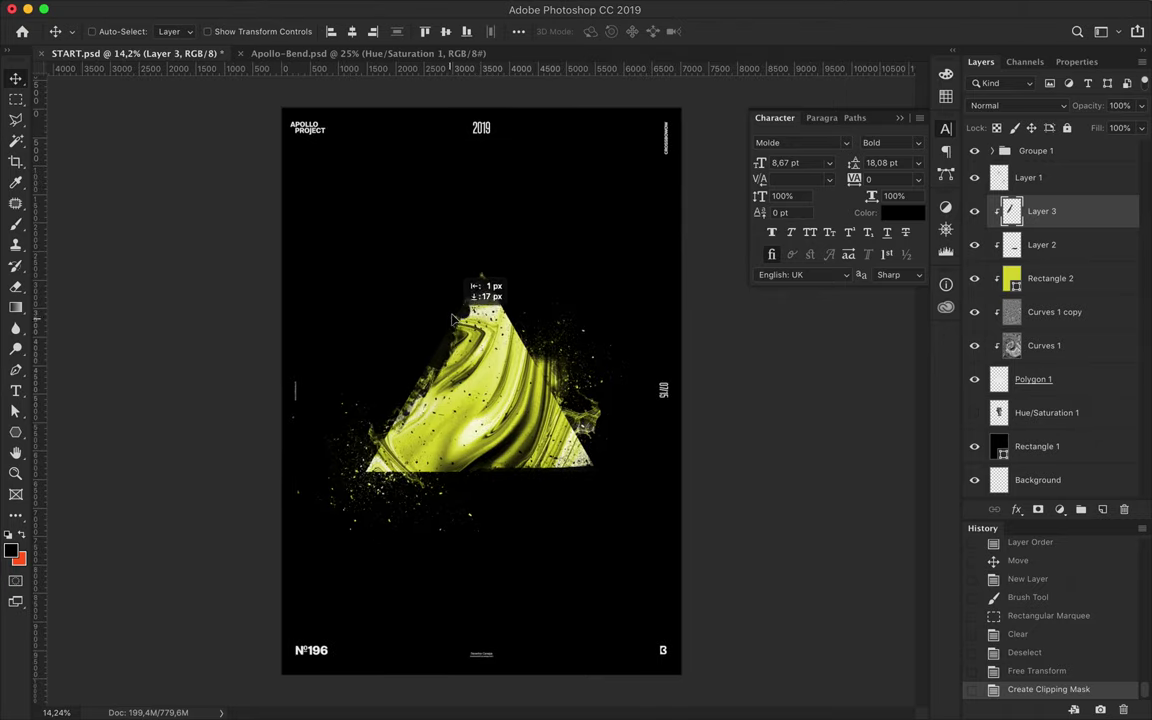
drag(449, 323, 499, 368)
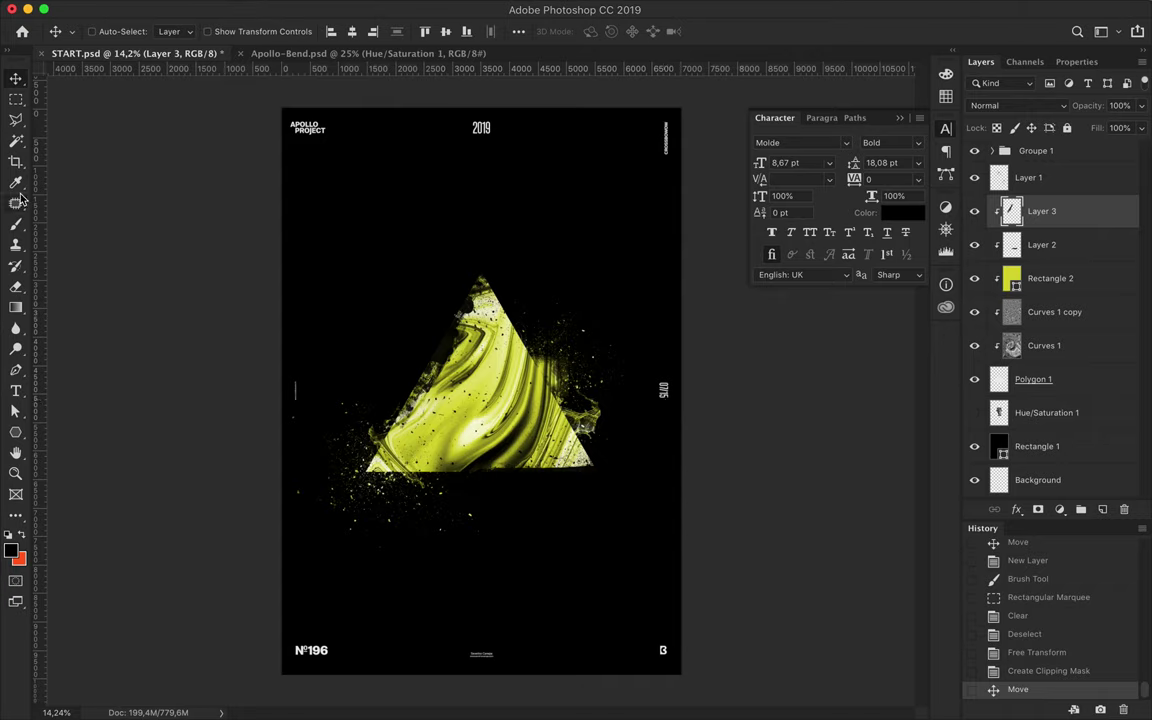
Rename Layer 1 to Black Splatter
click(1000, 180)
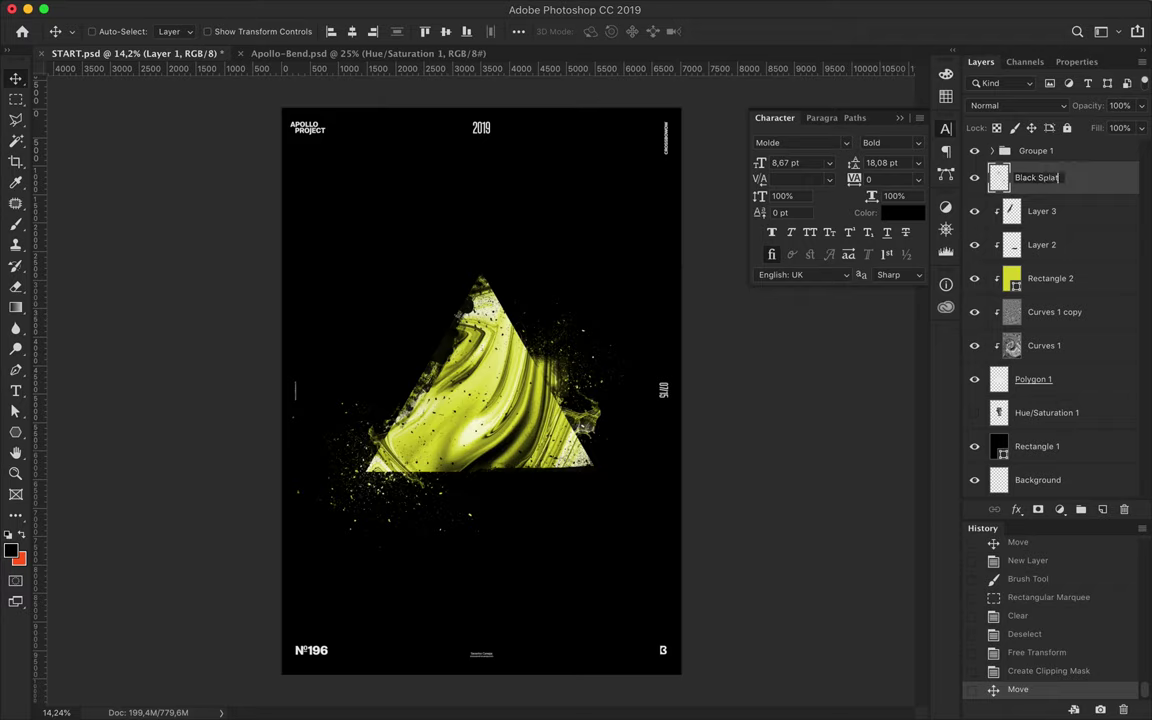
text(ter)
key(Return)
Type UNIVERSALIS near the poster top in light grey d9d9d9
key(t)
click(389, 218)
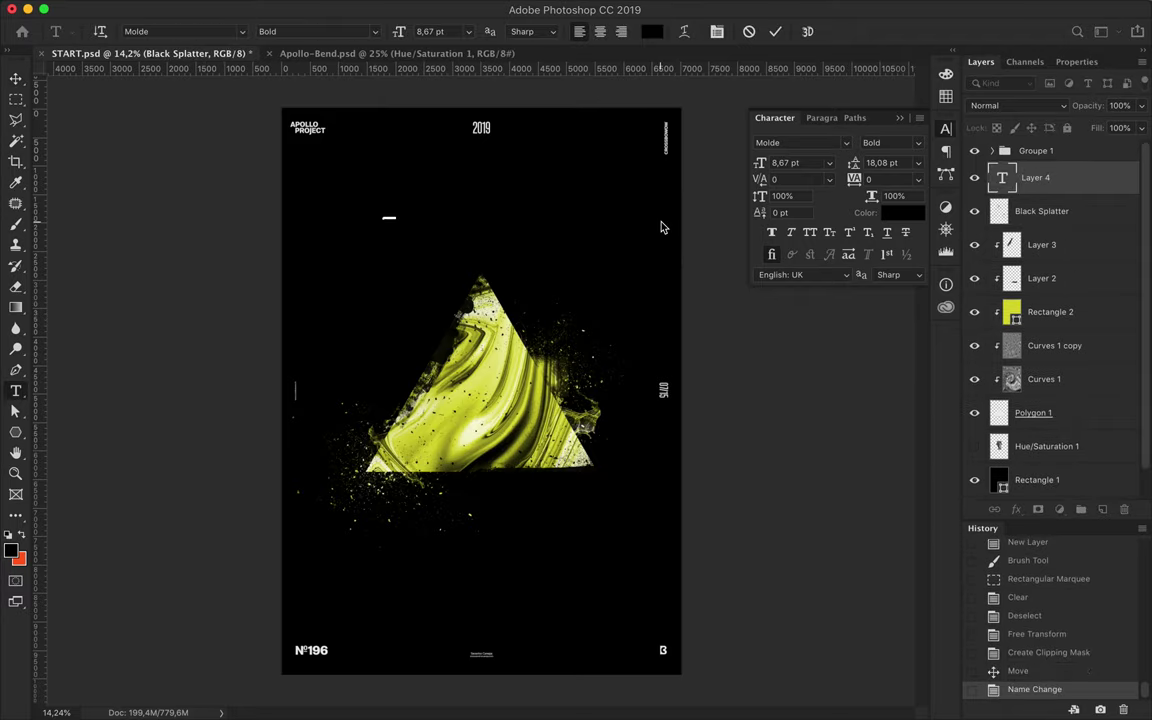
key(Escape)
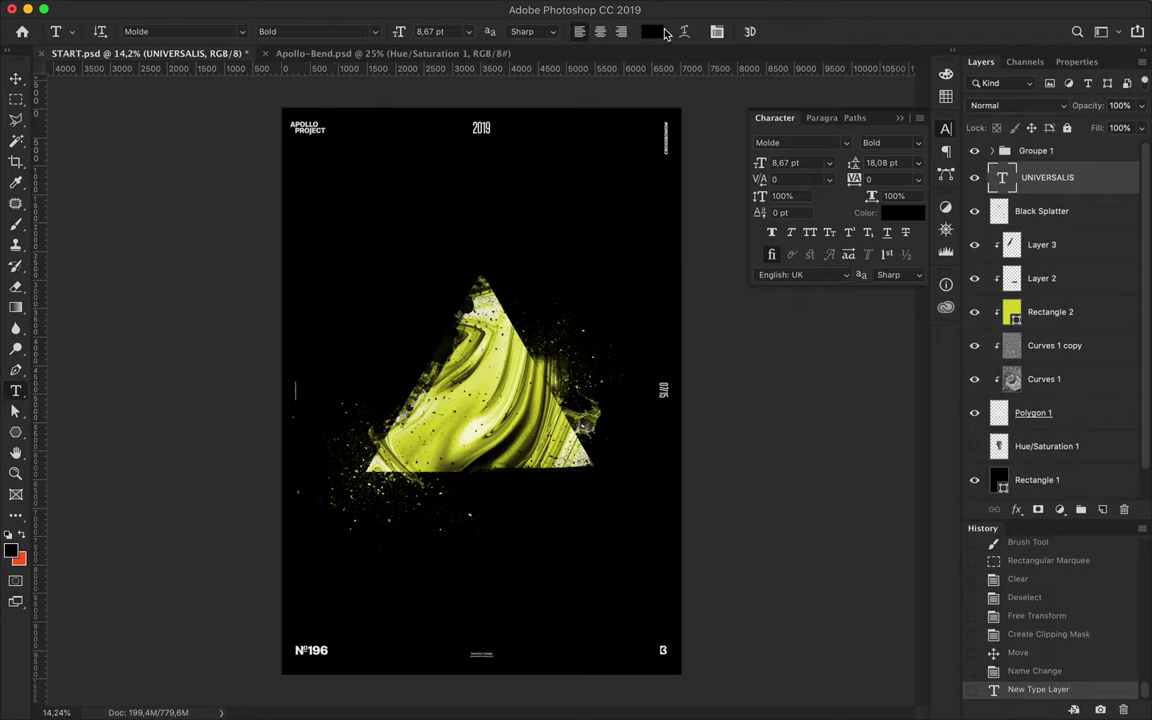
click(652, 32)
text(d9d9d9)
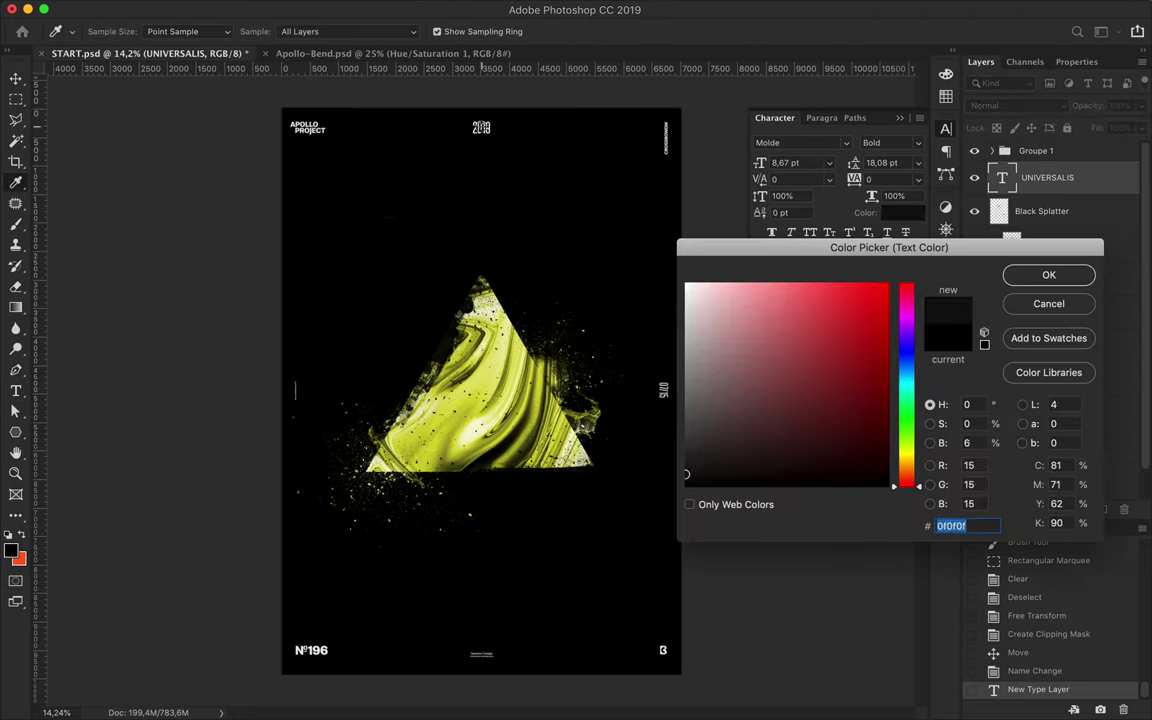
click(1040, 275)
Enlarge UNIVERSALIS about thirteenfold and set it to Condensed-Black
key(ctrl+t)
drag(402, 211, 558, 190)
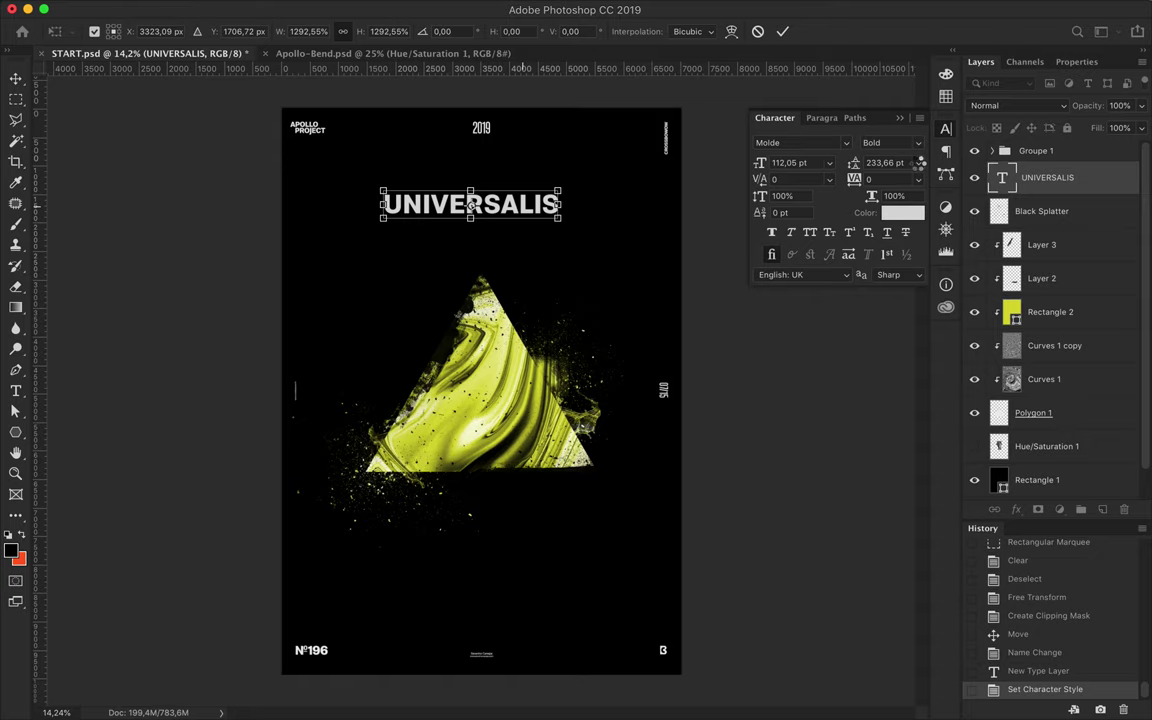
key(Return)
click(829, 163)
key(Escape)
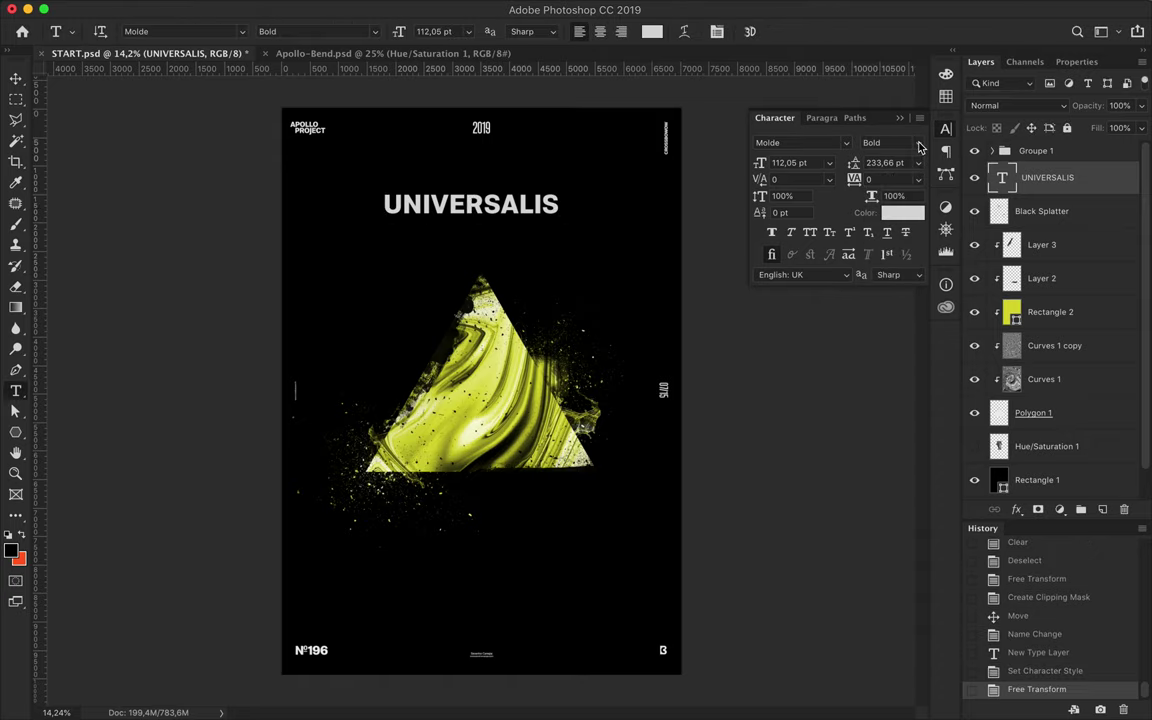
click(918, 144)
click(844, 318)
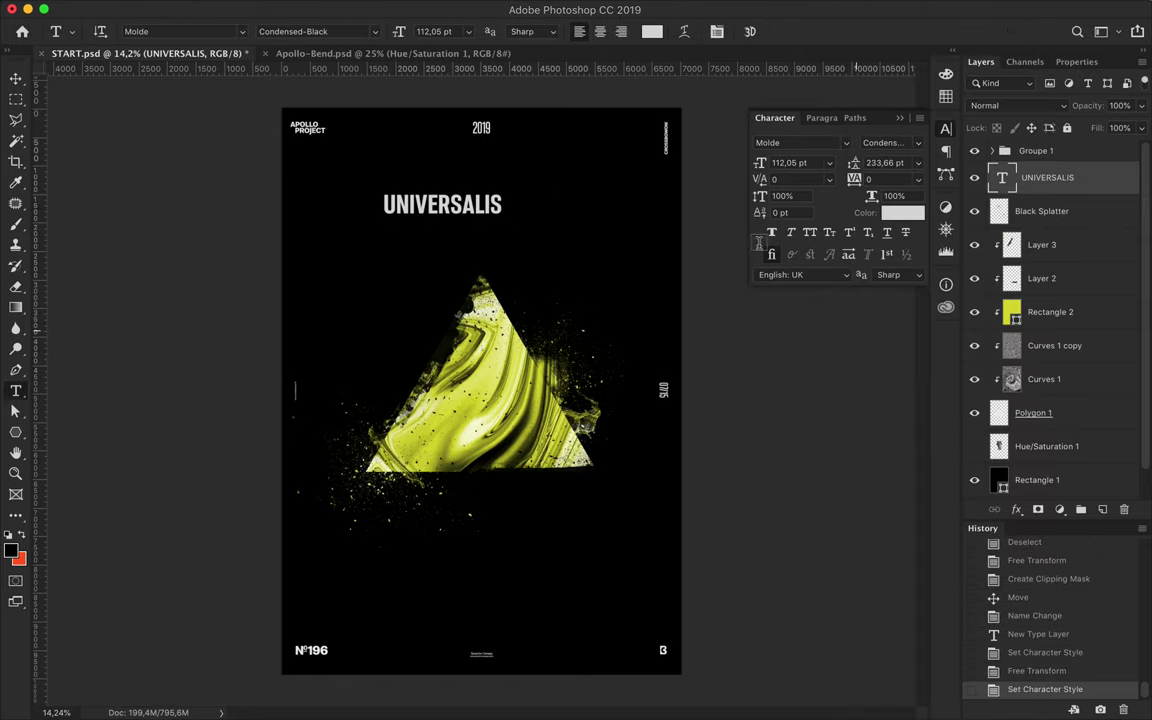
Scale the title to about 167% and change its style to Condensed-Bold
key(ctrl+t)
drag(502, 216, 581, 237)
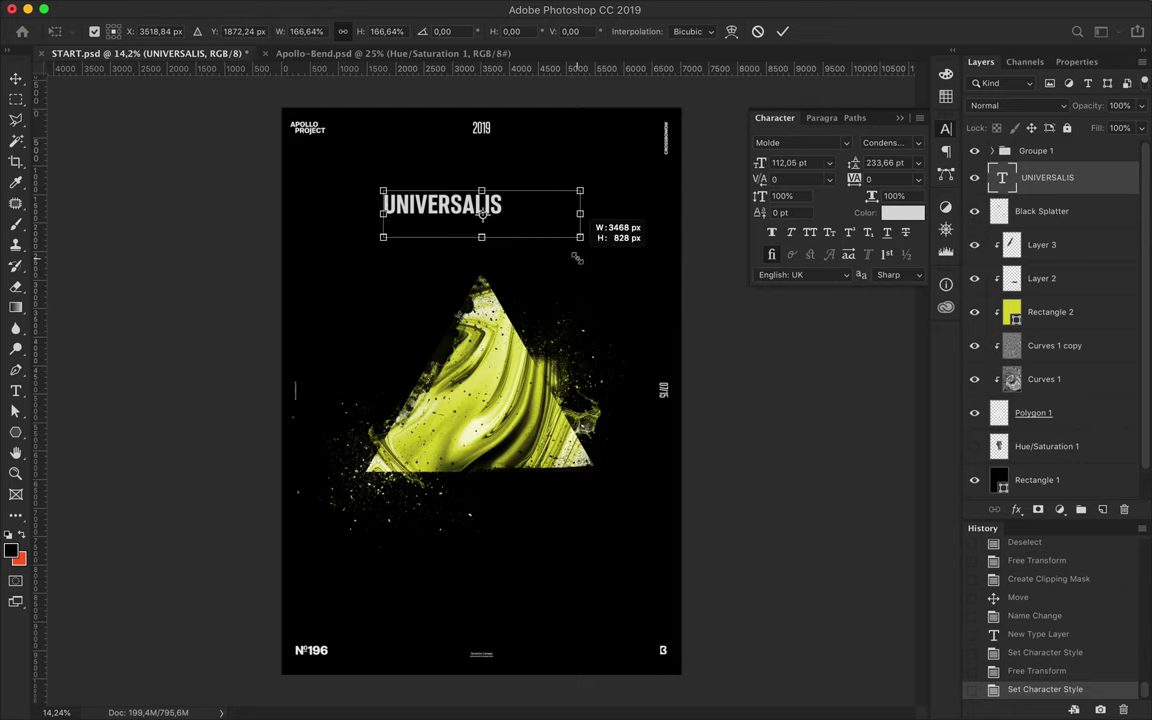
key(Return)
click(882, 143)
key(Down)
key(Down)
scroll(480, 390, up, 3)
key(v)
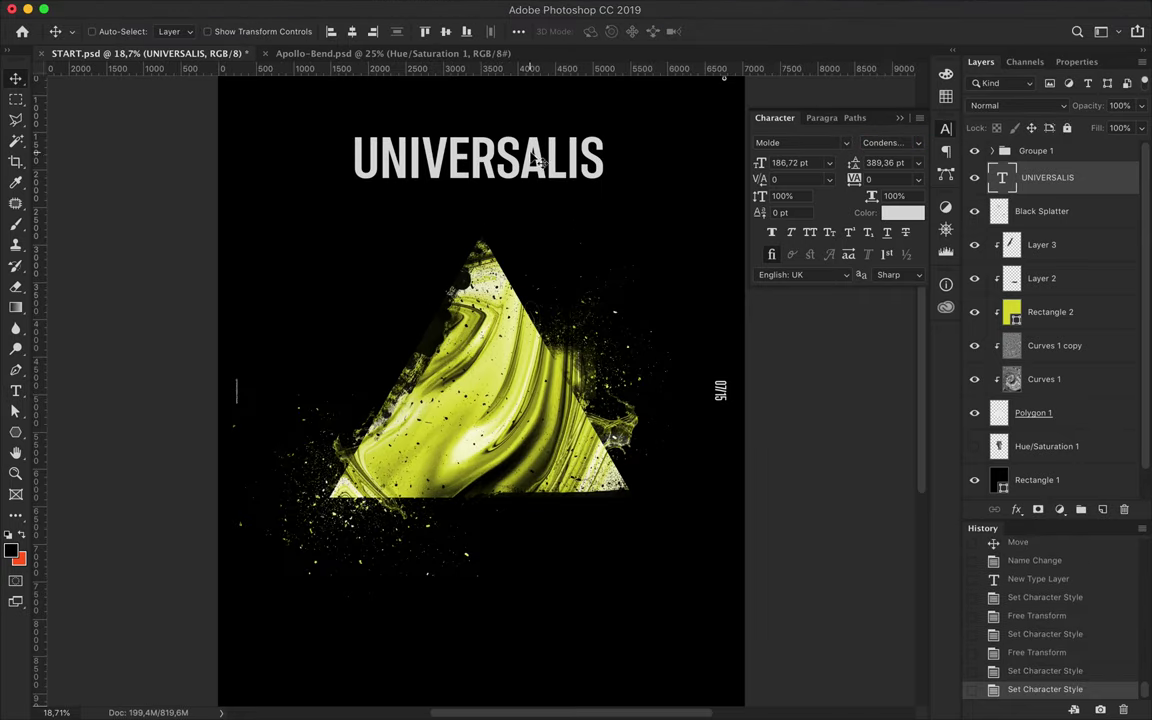
scroll(660, 128, up, 2)
Darken the UNIVERSALIS colour to dark grey #2d2d2d
key(t)
click(725, 31)
mouse_move(688, 330)
mouse_down()
mouse_move(680, 457)
mouse_move(686, 450)
mouse_up()
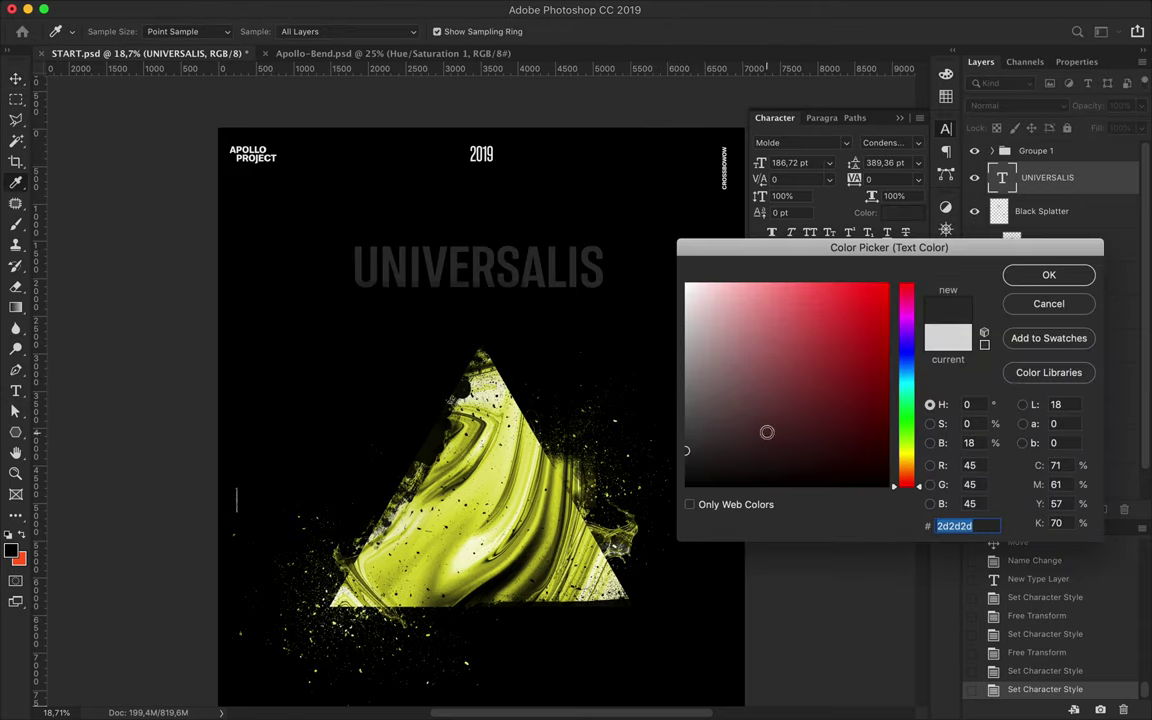
click(1049, 276)
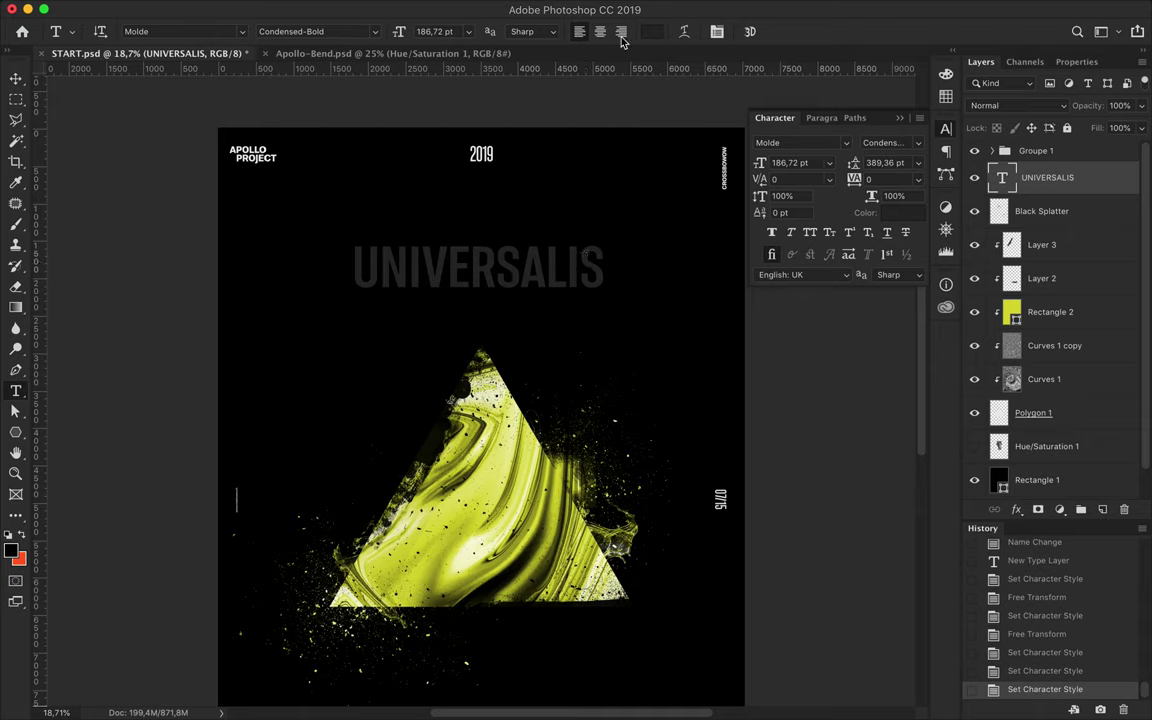
click(651, 31)
click(1068, 276)
Start a new text line near the top of the poster
key(v)
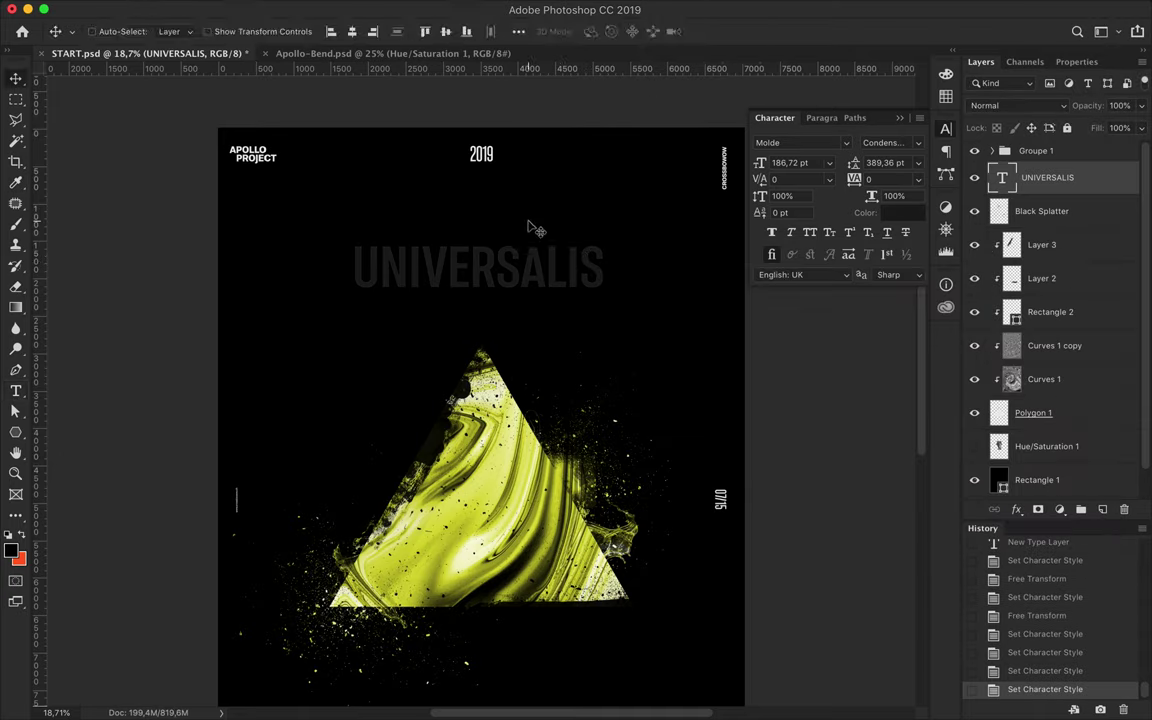
key(t)
click(416, 210)
Make APOLLO the triangle's sampled yellow in TT Squares Regular 48 pt
click(651, 31)
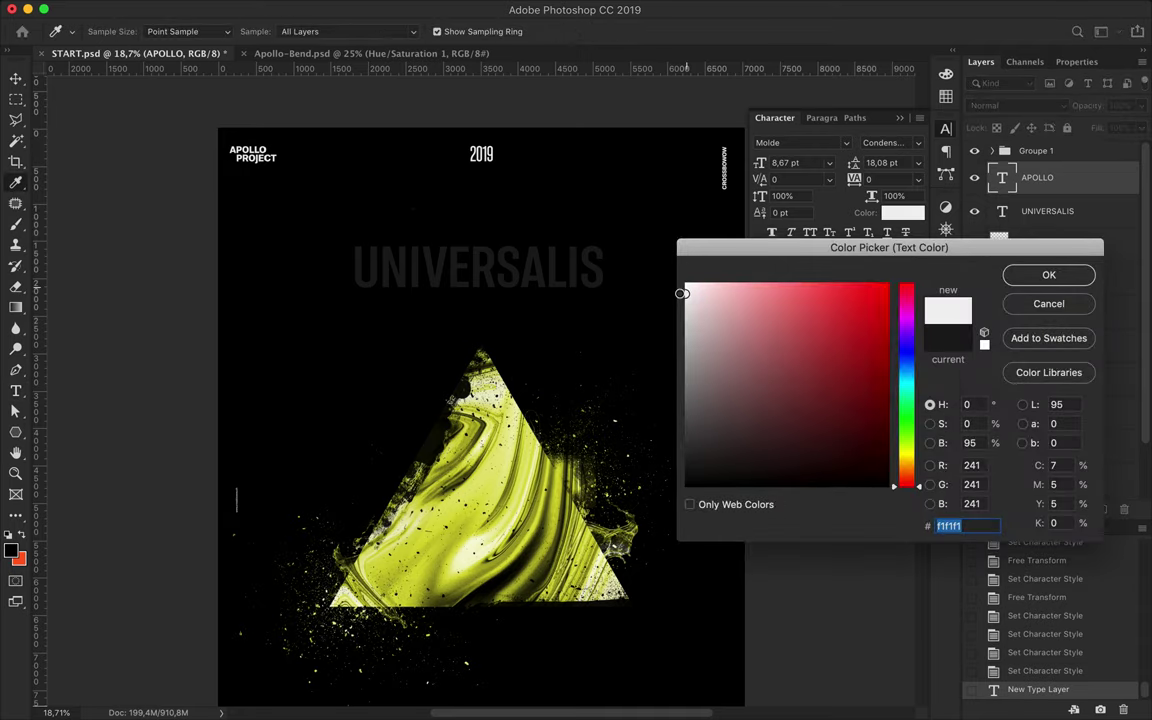
click(467, 500)
key(Return)
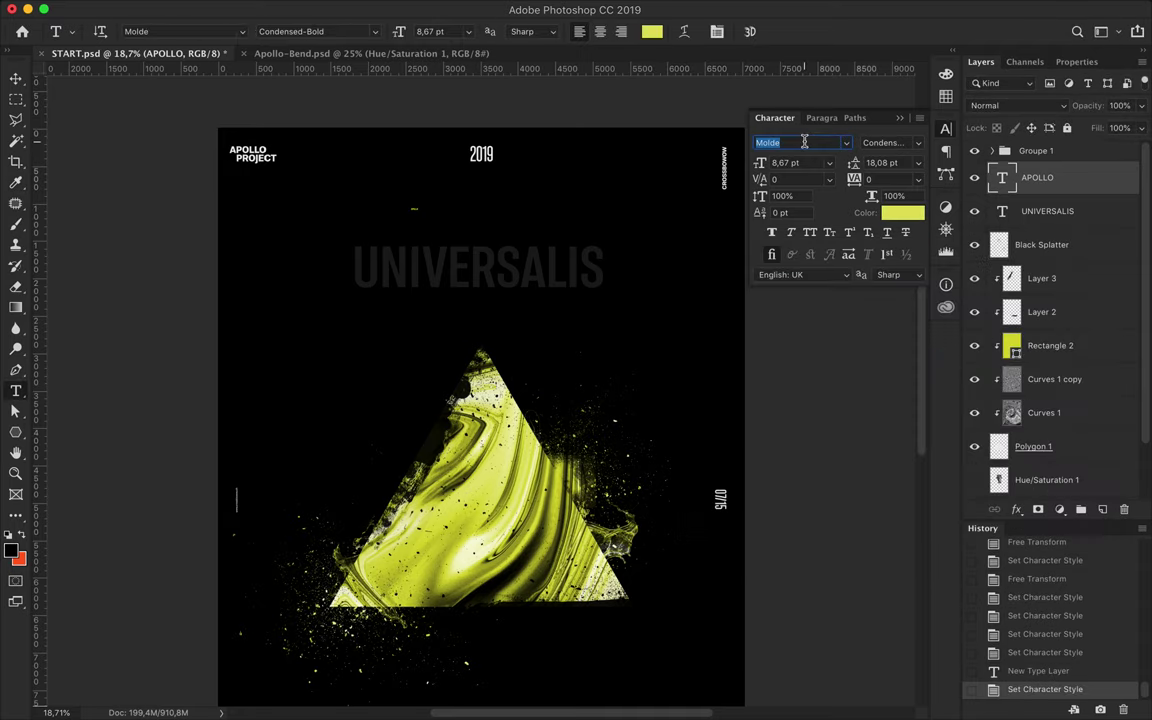
text(TT)
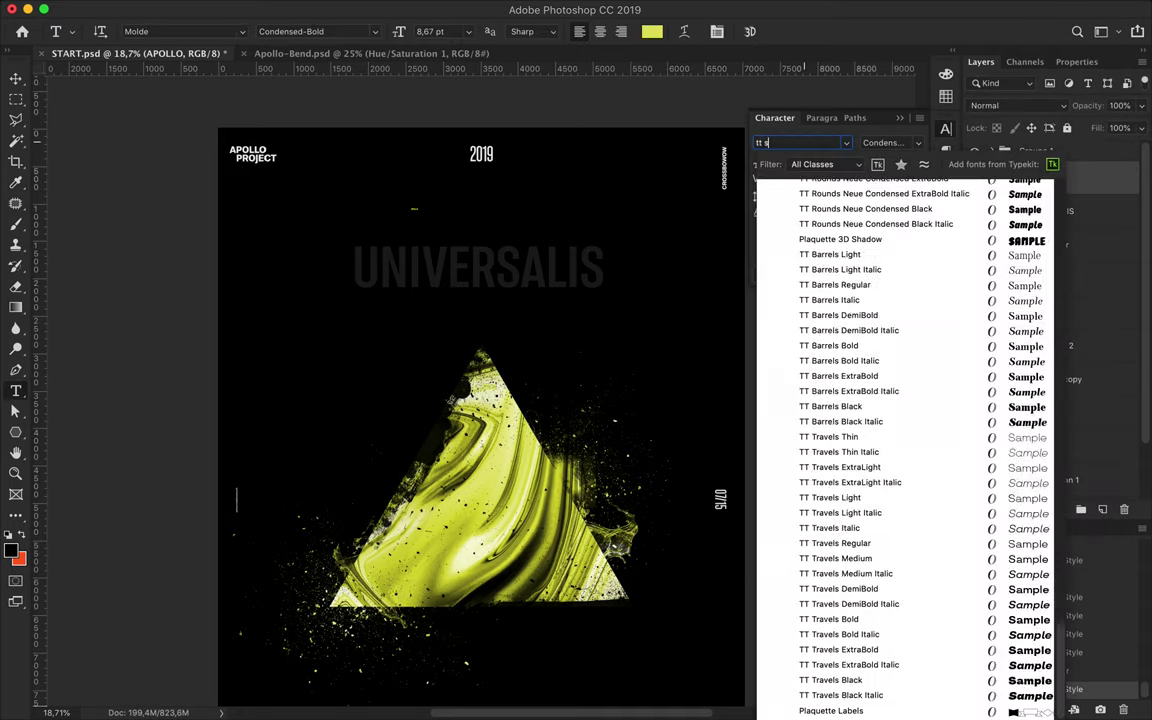
text( Squares)
click(784, 265)
click(829, 163)
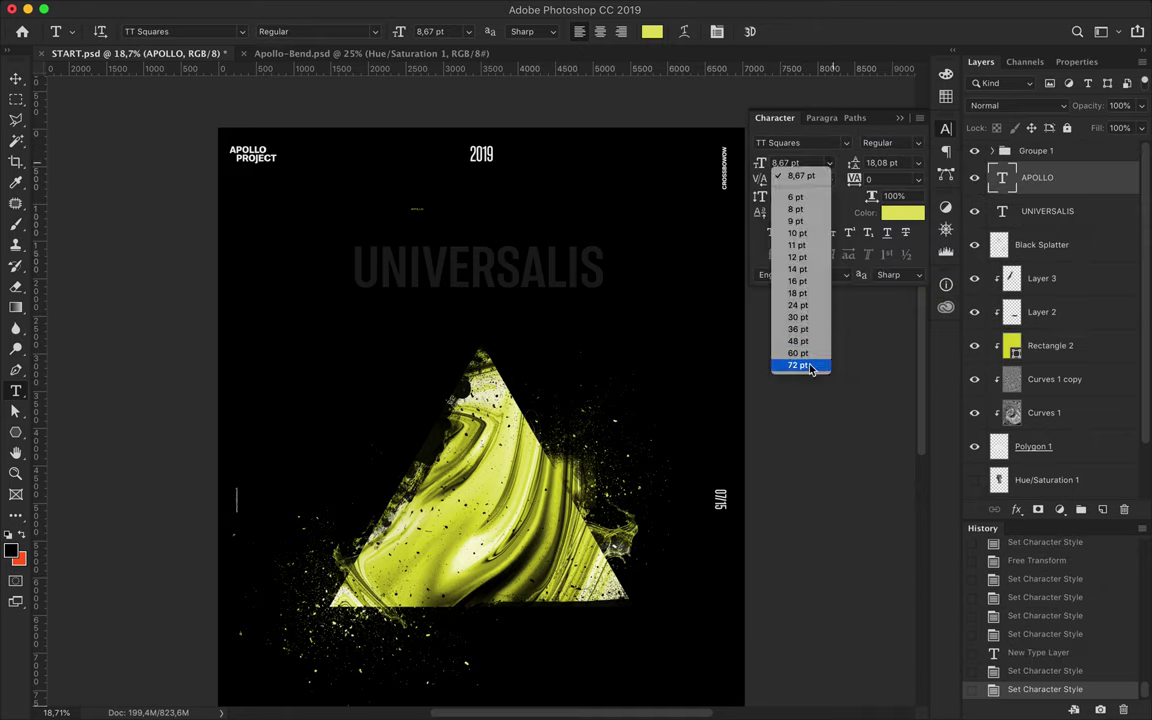
click(740, 365)
click(829, 163)
click(740, 341)
Set APOLLO tracking to 1000 and move it down over UNIVERSALIS
click(885, 179)
text(1000)
key(Return)
key(v)
drag(455, 210, 450, 272)
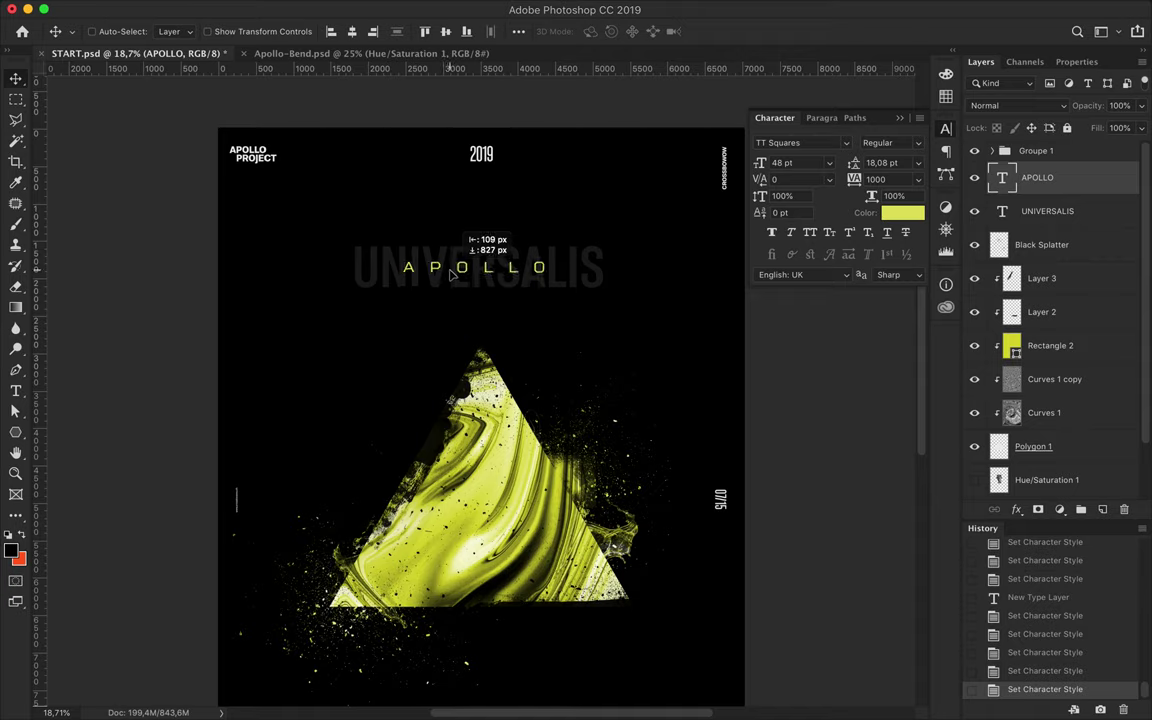
Widen APOLLO tracking to 1600 and centre it horizontally on UNIVERSALIS
click(890, 180)
text(1600)
key(Return)
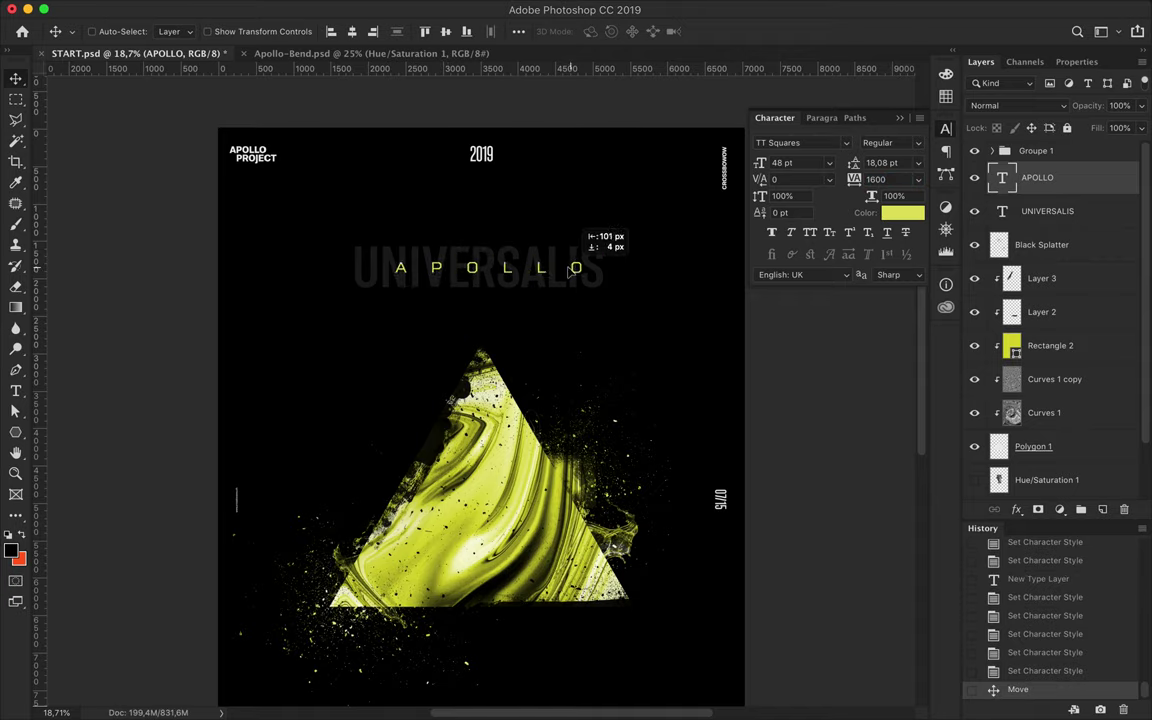
click(562, 271)
shift+click(383, 278)
click(352, 31)
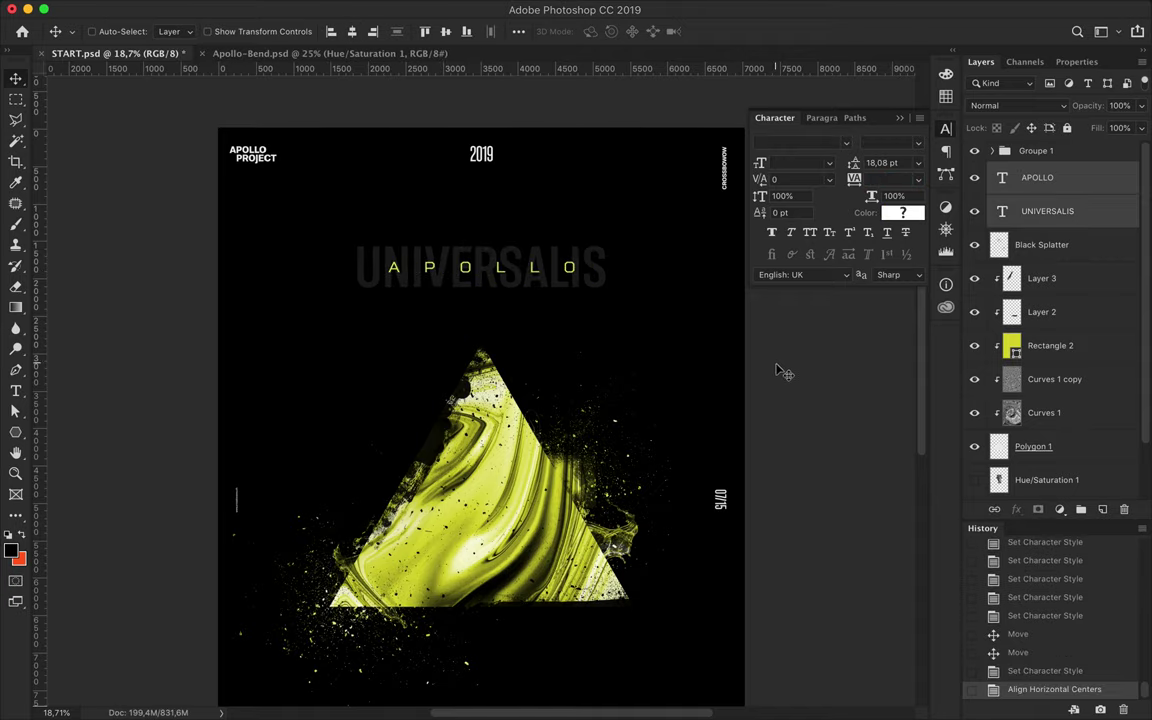
scroll(742, 330, down, 3)
Duplicate the title pair to the bottom, change UNIVERSALIS to #4, and centre it
drag(1068, 213, 1068, 292)
drag(437, 154, 437, 583)
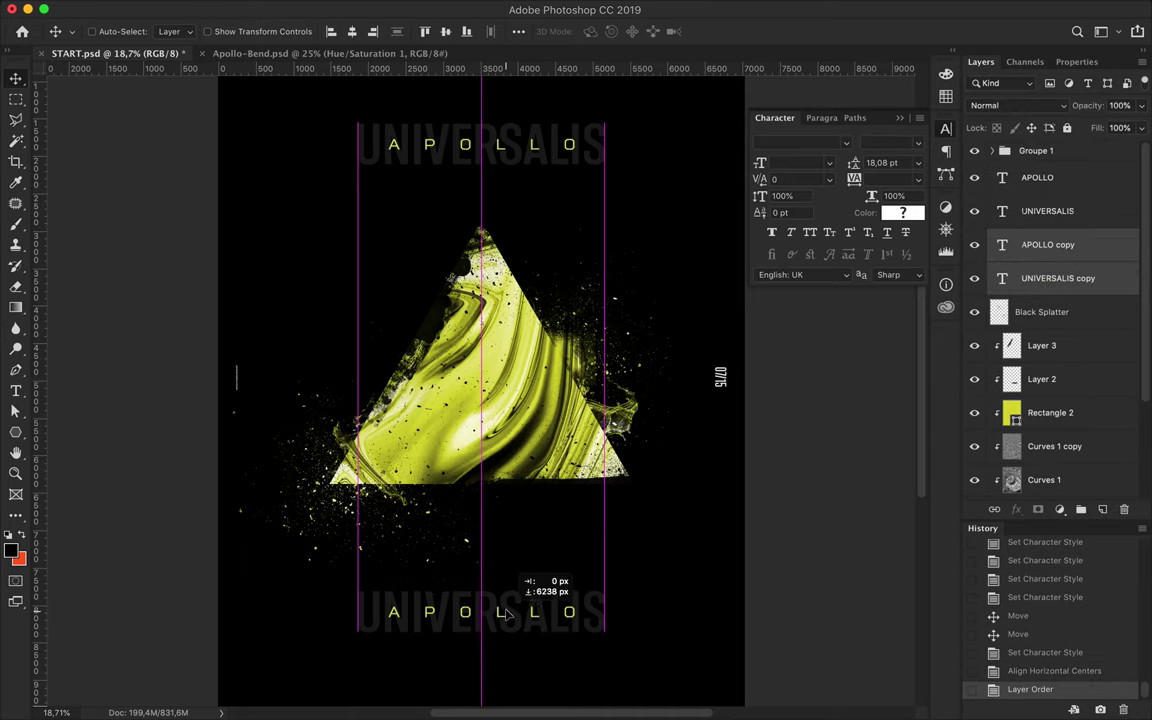
double_click(375, 580)
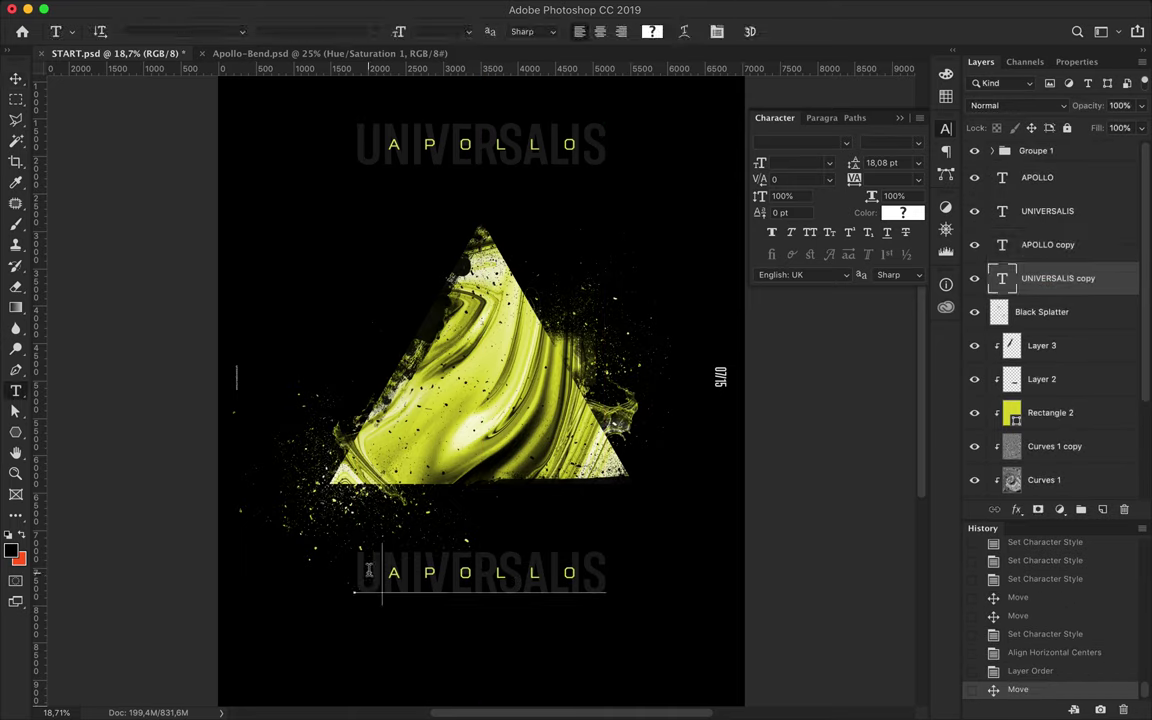
text(#)
key(BackSpace)
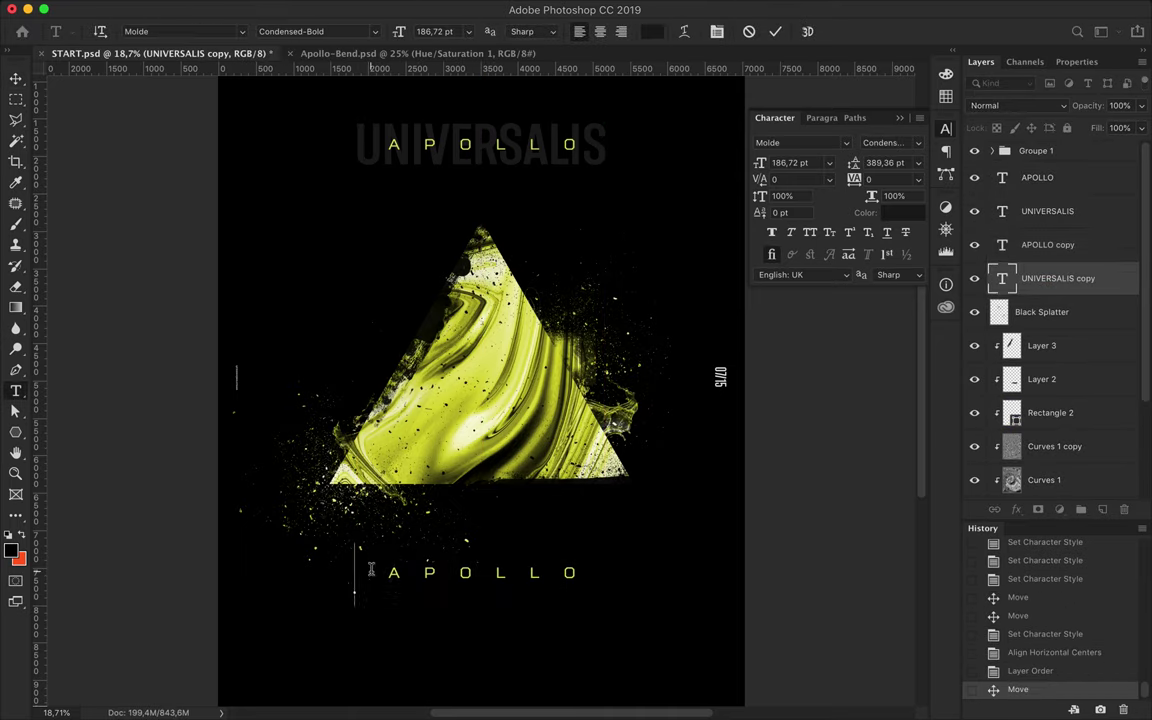
text(#4)
click(15, 78)
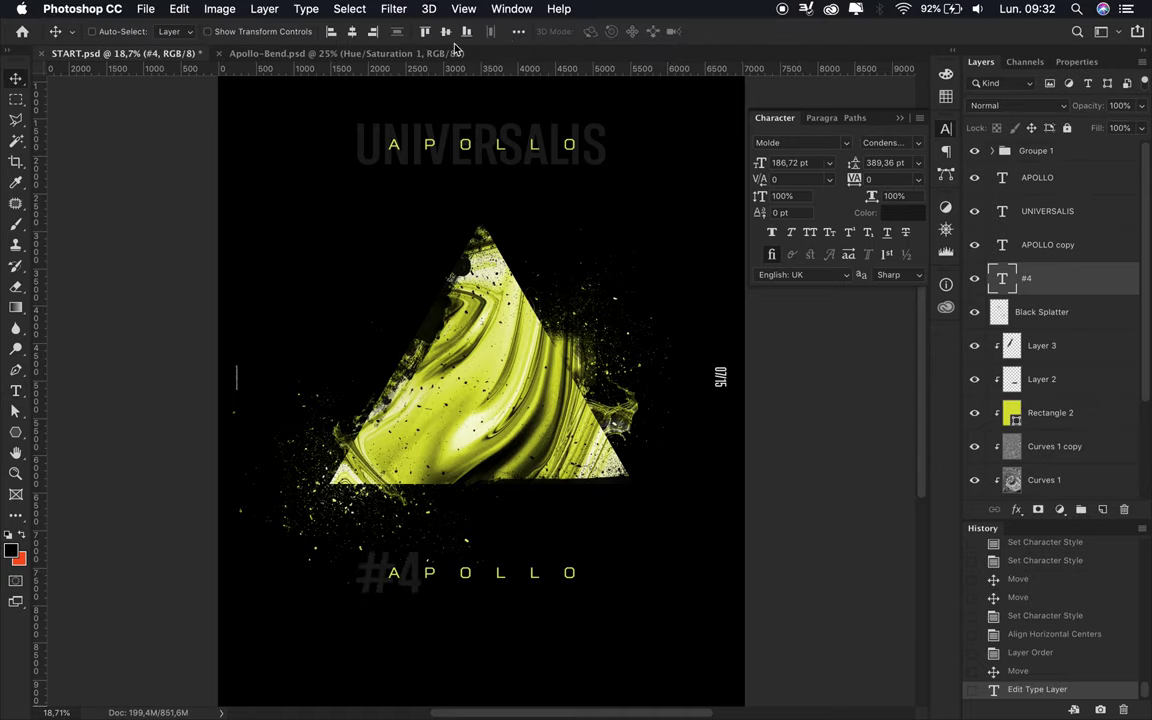
click(352, 31)
Change the bottom APOLLO copy to 365°, centre it, and nudge it right
double_click(466, 572)
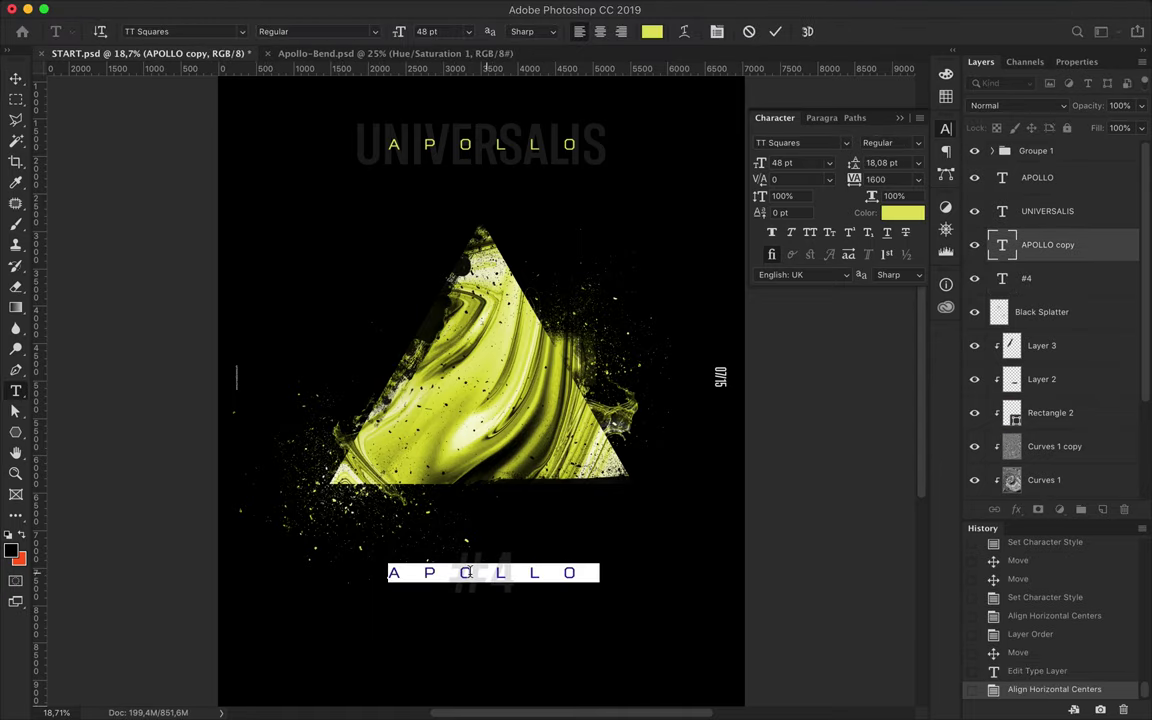
text(365)
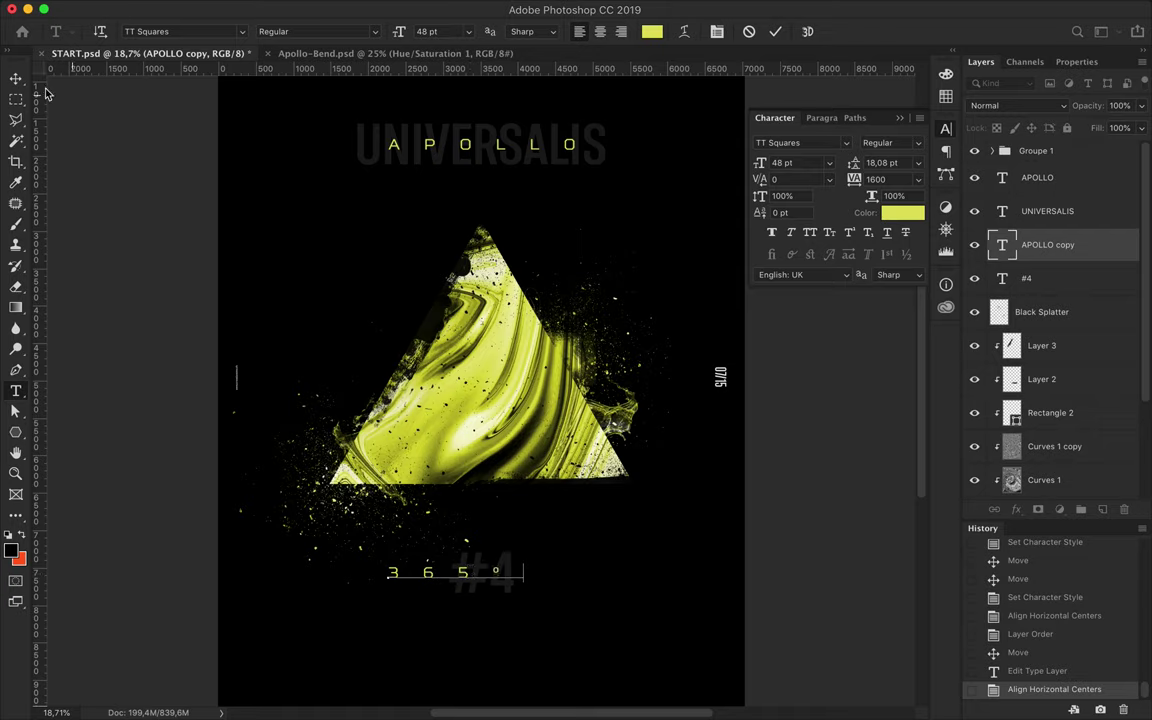
click(15, 78)
click(352, 31)
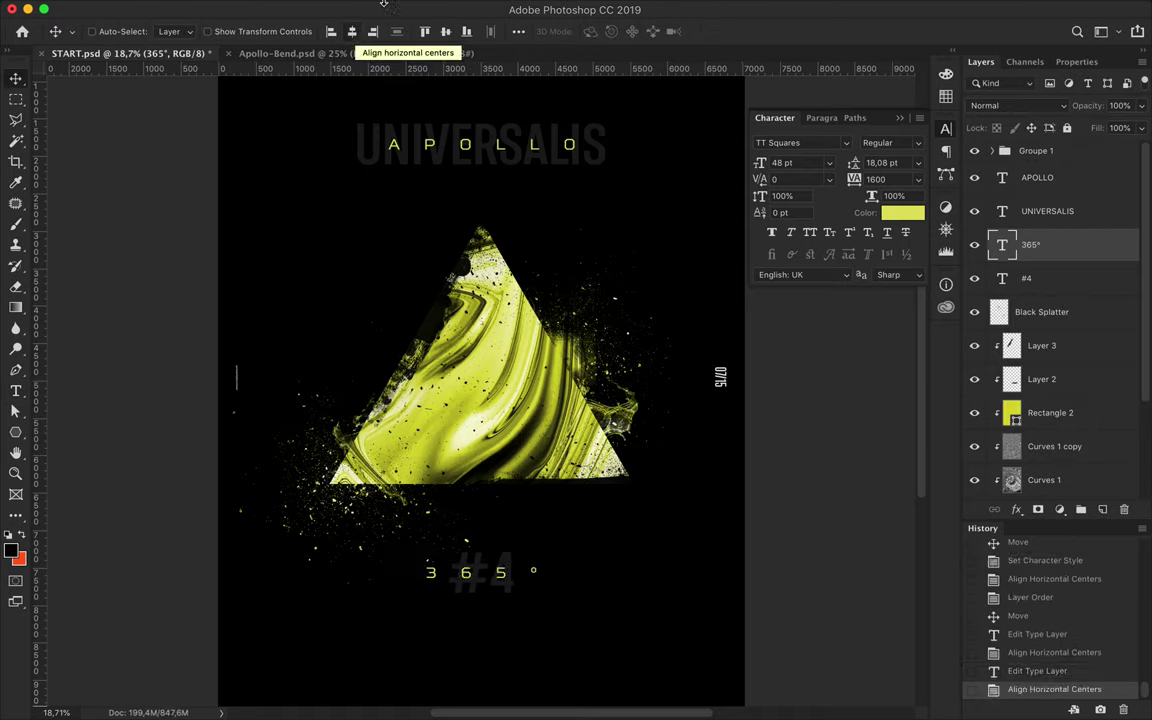
key(shift+Right)
key(shift+Right)
key(shift+Right)
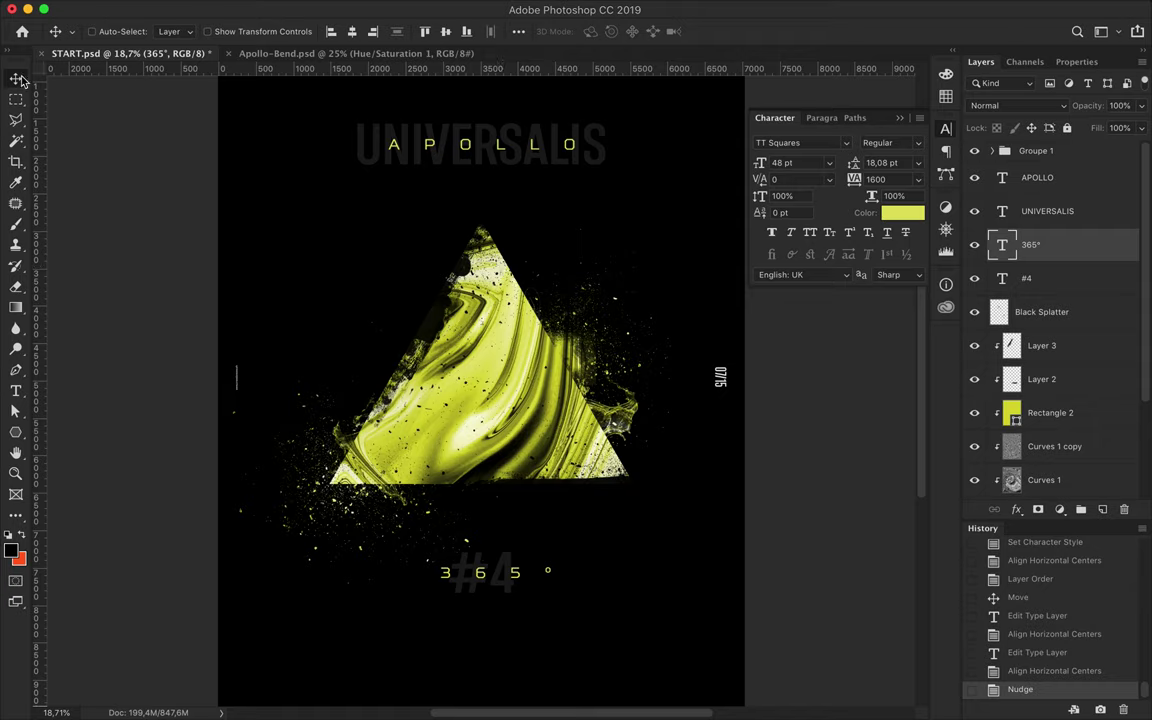
Draw a thin rectangle bar across the lower part of the triangle and adjust its position
key(u)
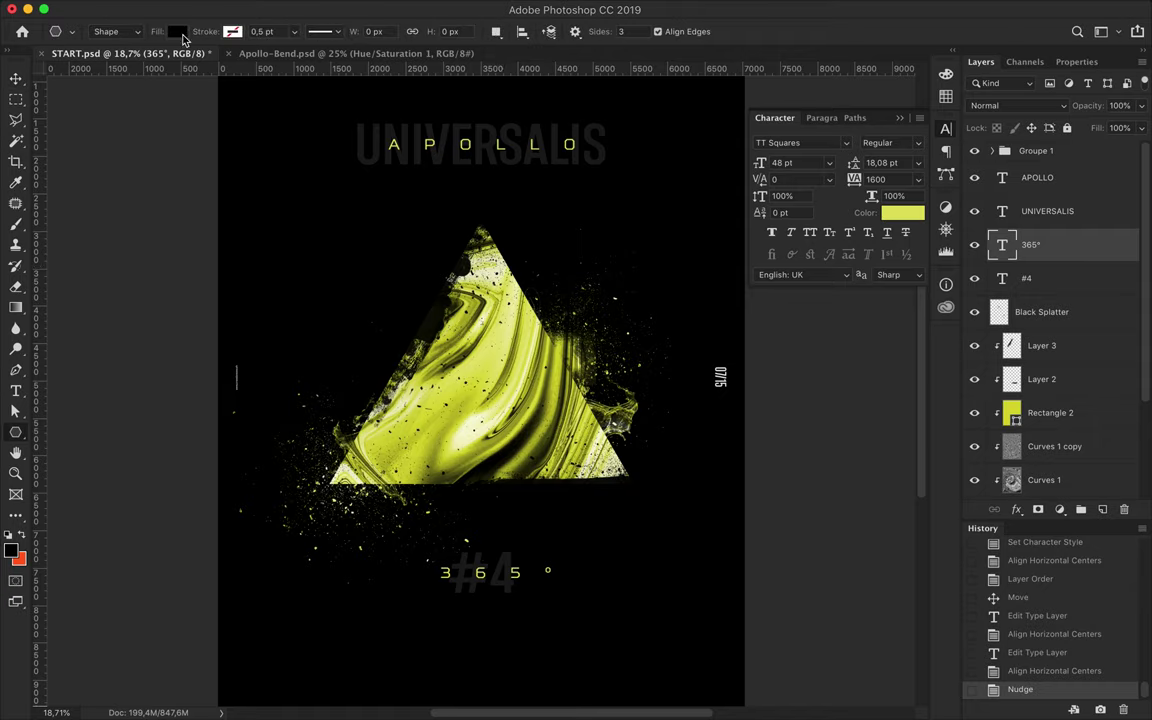
drag(350, 400, 476, 400)
key(ctrl+z)
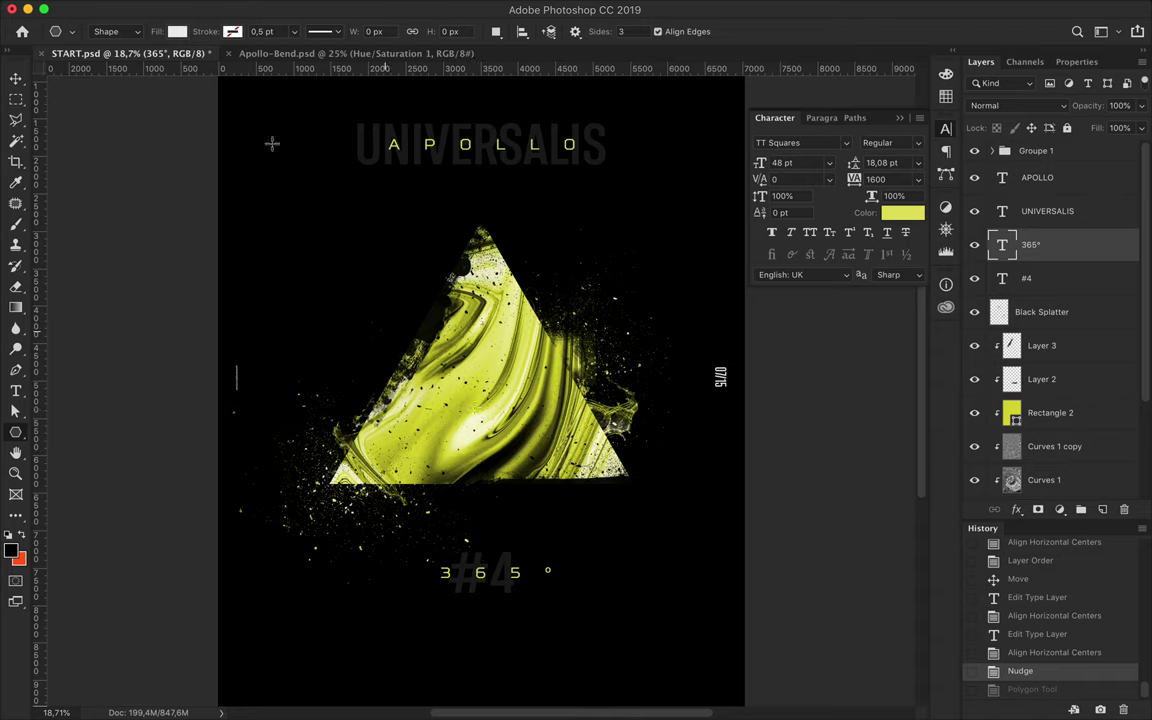
click(46, 432)
drag(350, 422, 610, 430)
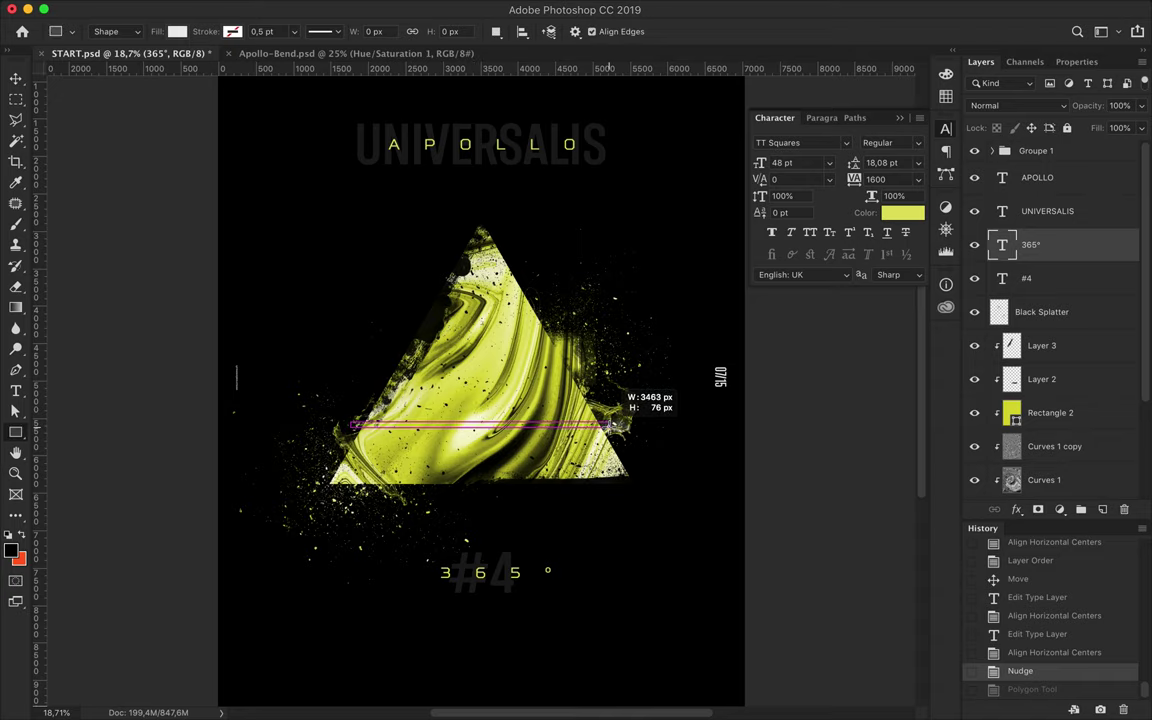
key(v)
drag(577, 436, 579, 437)
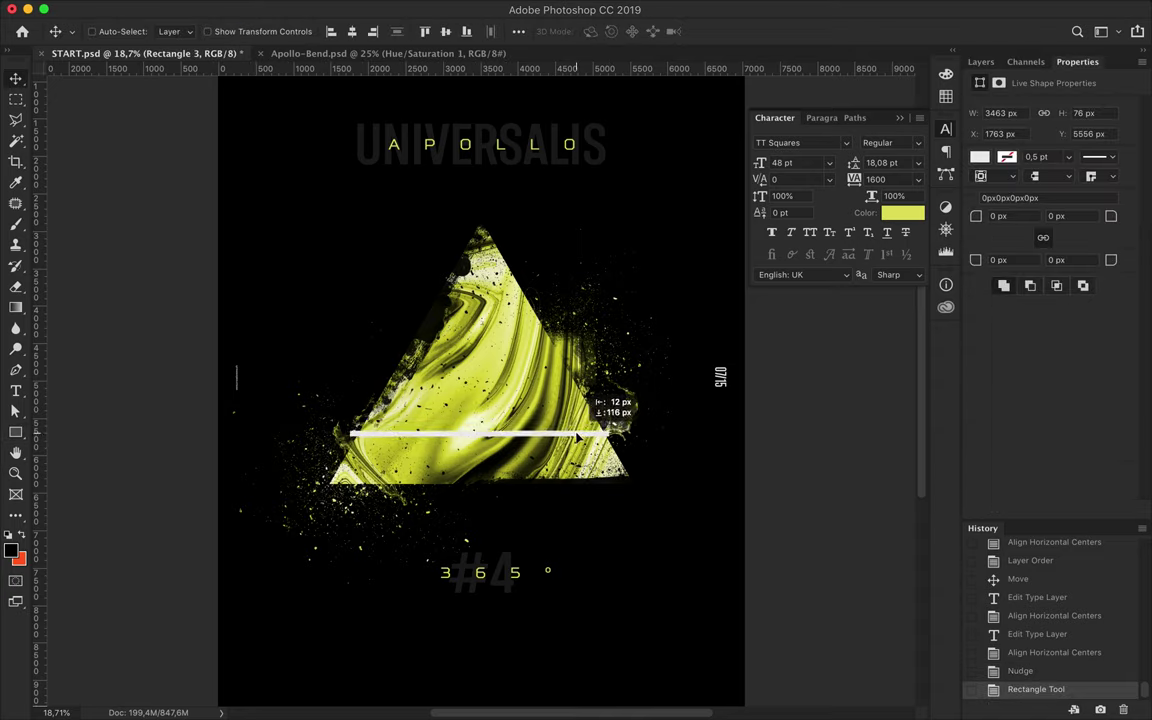
Set the bar shape's fill colour to white
key(u)
click(233, 31)
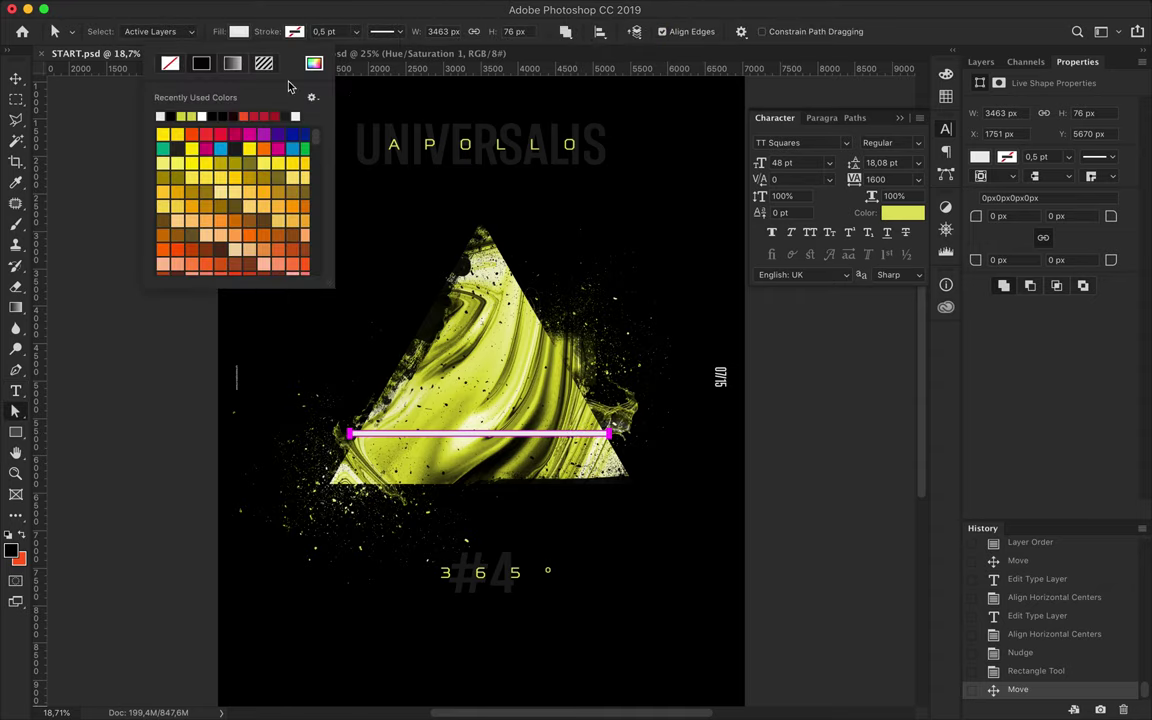
click(314, 63)
click(1048, 274)
Duplicate the white bar, place the copy beneath the original, and rasterize it
key(v)
click(981, 61)
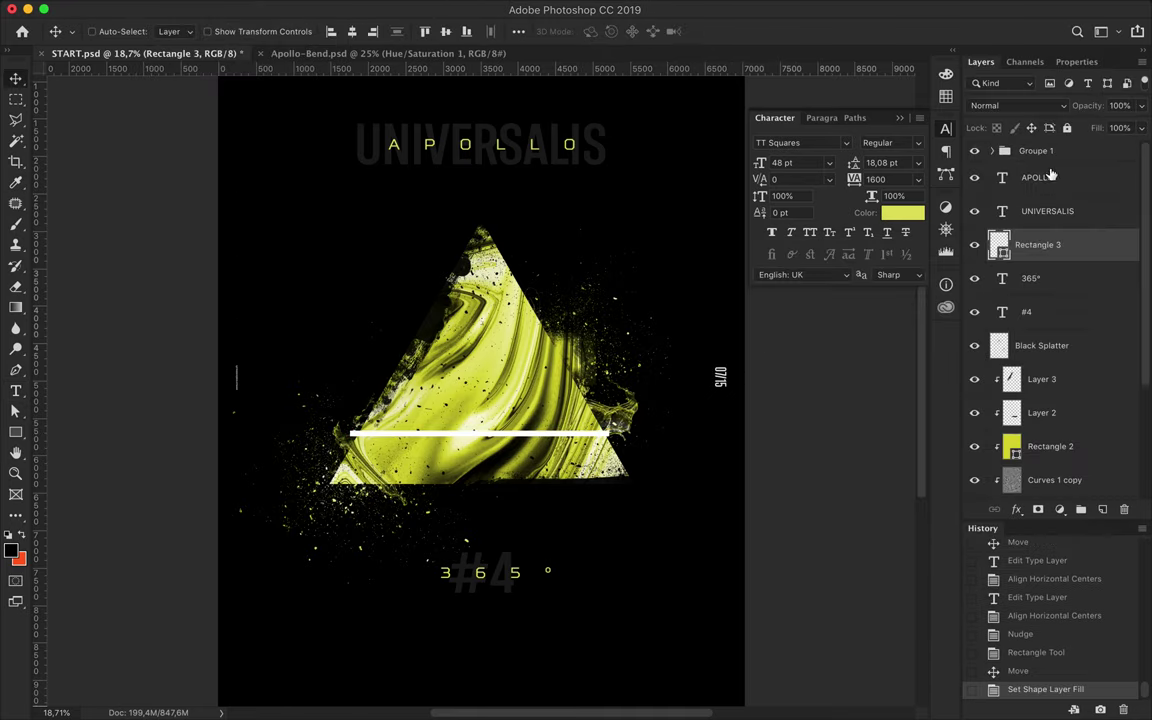
drag(1040, 244, 1015, 270)
right_click(1015, 270)
click(1030, 257)
ctrl+click(1000, 279)
Paint splatter brush texture onto the bar copy through an inverted selection
key(w)
click(648, 408)
key(ctrl+shift+i)
key(b)
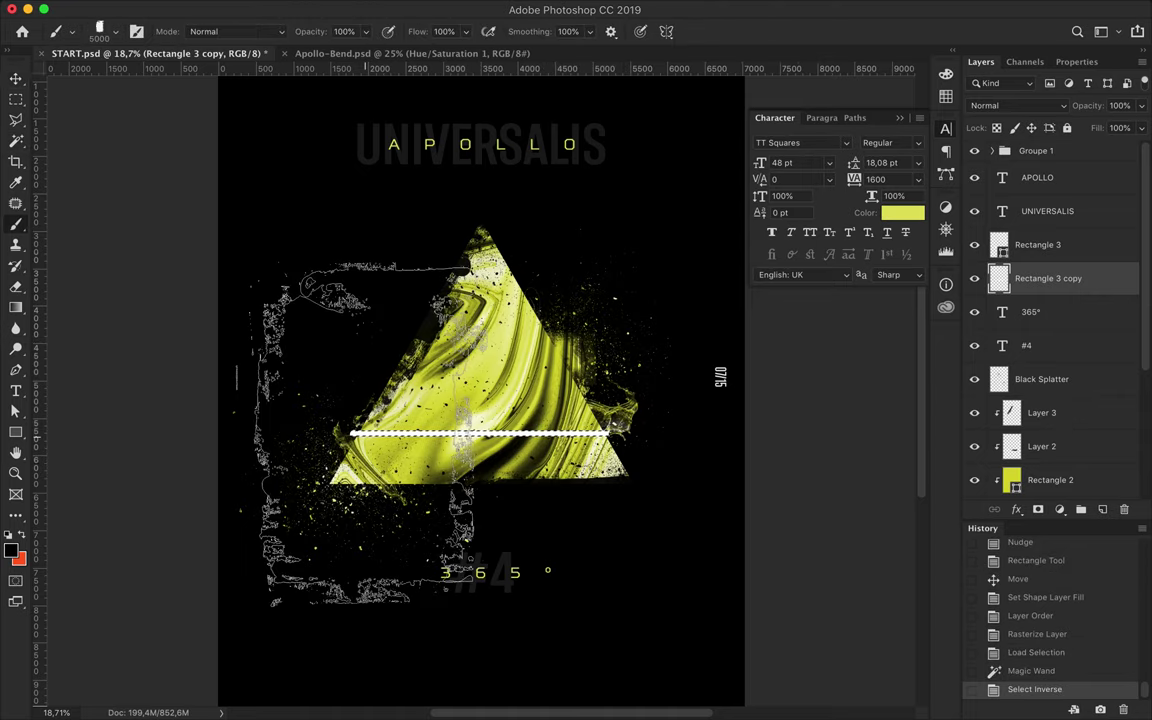
click(525, 450)
drag(260, 500, 380, 280)
drag(560, 520, 660, 440)
drag(540, 240, 650, 300)
key(ctrl+d)
Apply Gaussian Blur with an increased radius to the bar copy
key(m)
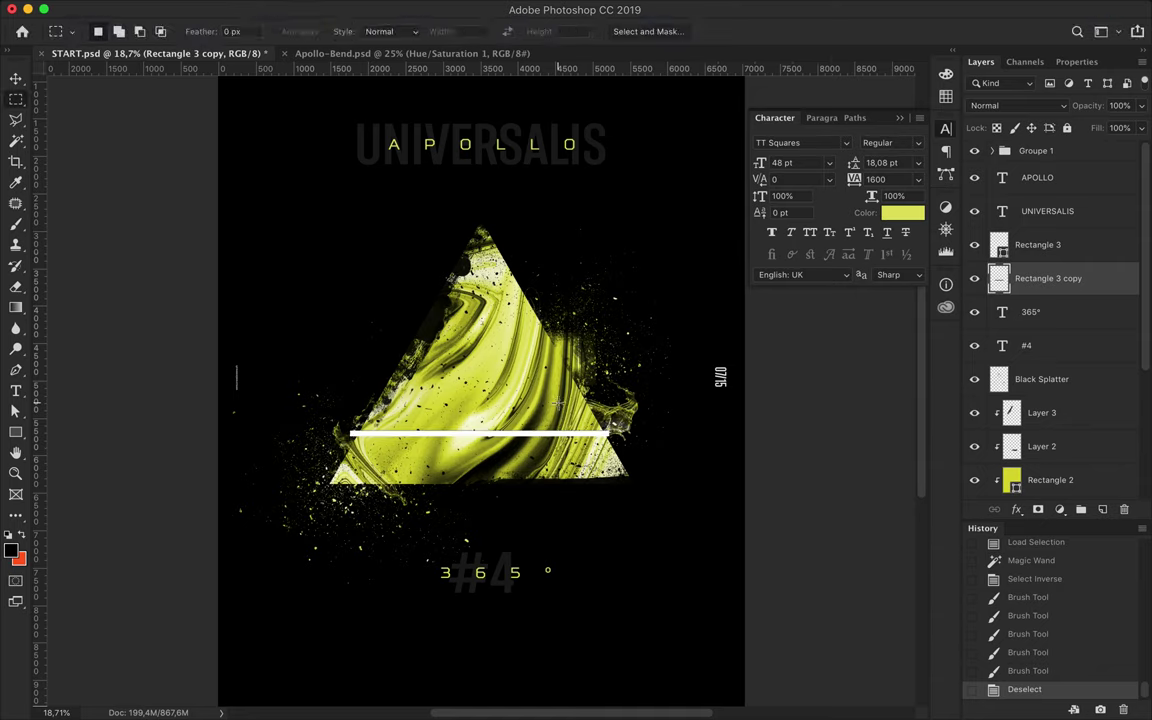
click(349, 9)
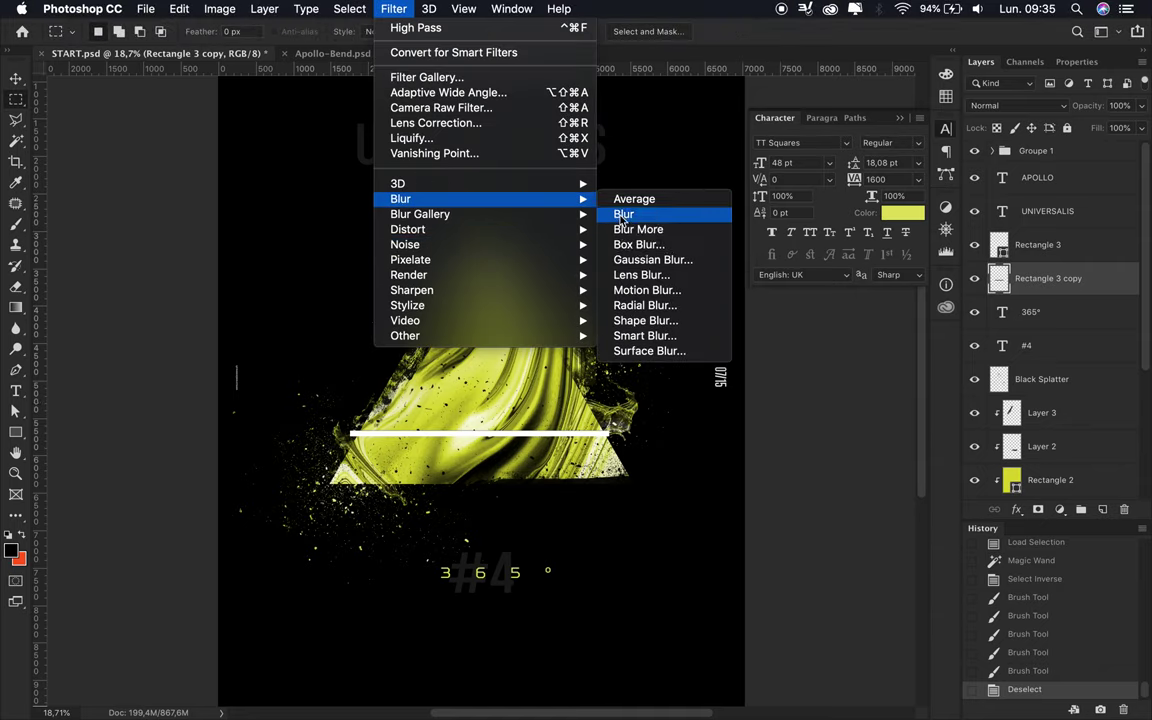
click(640, 259)
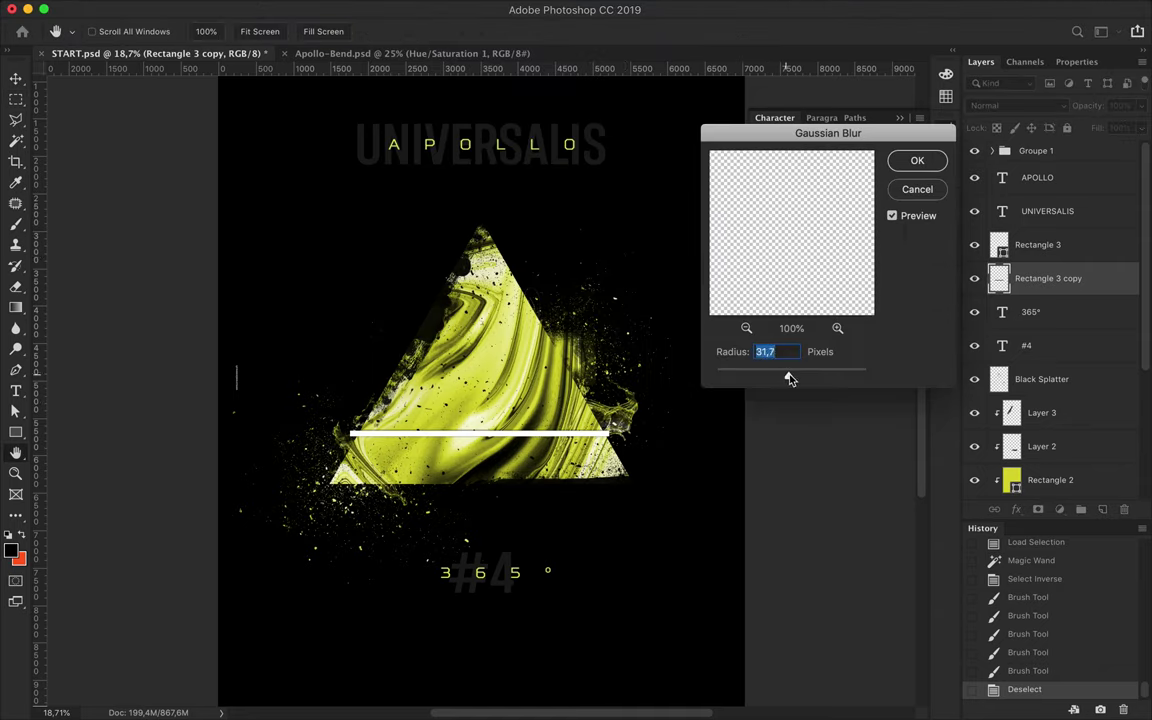
drag(790, 378, 796, 378)
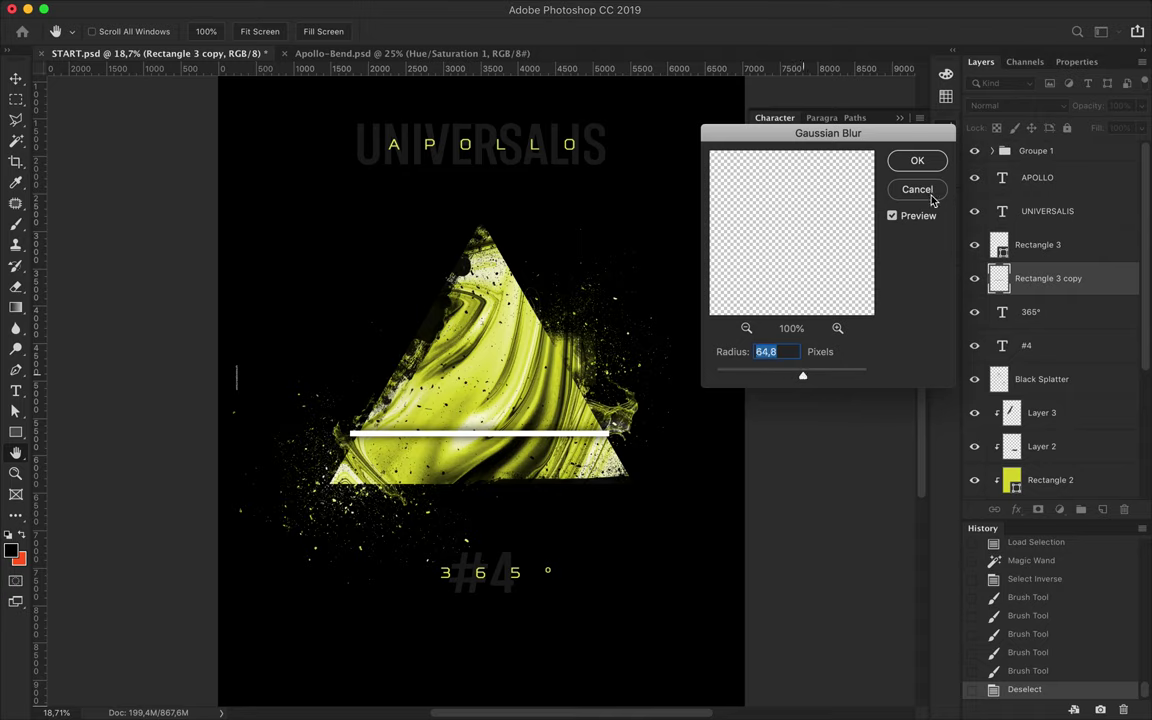
key(Return)
Warp the blurred bar copy, bending both ends and the middle into a glow
key(ctrl+t)
right_click(446, 414)
click(473, 521)
drag(357, 443, 338, 428)
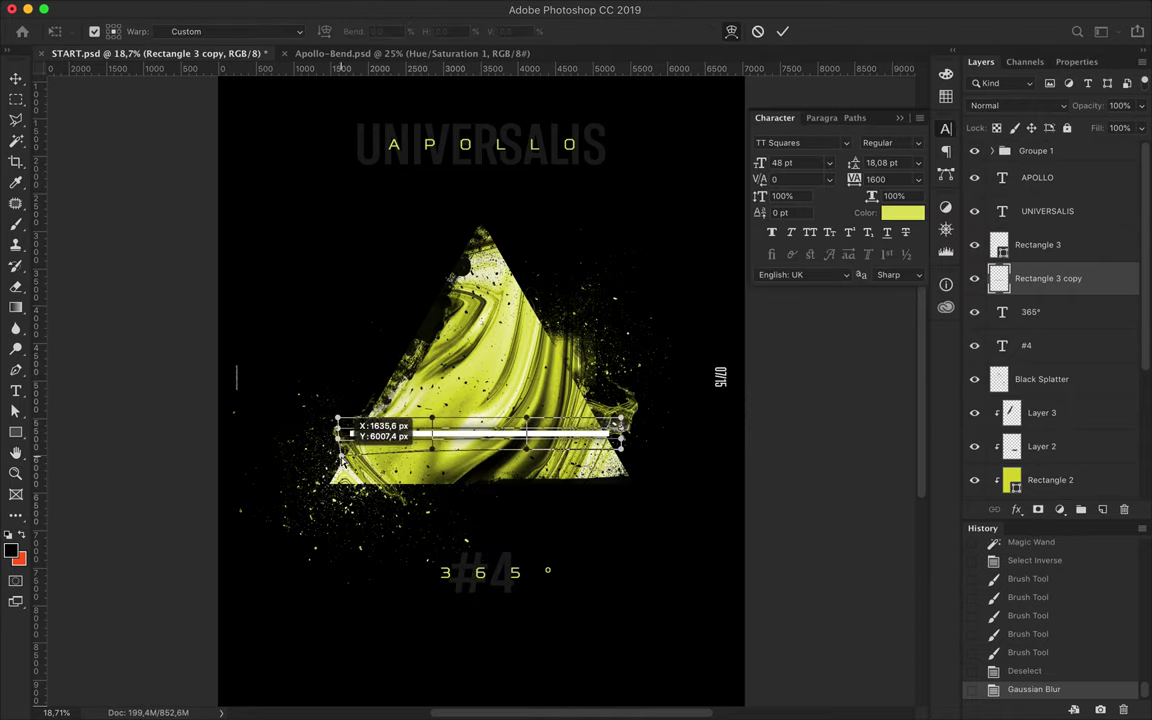
mouse_move(620, 440)
mouse_down()
mouse_move(622, 428)
mouse_move(607, 441)
mouse_up()
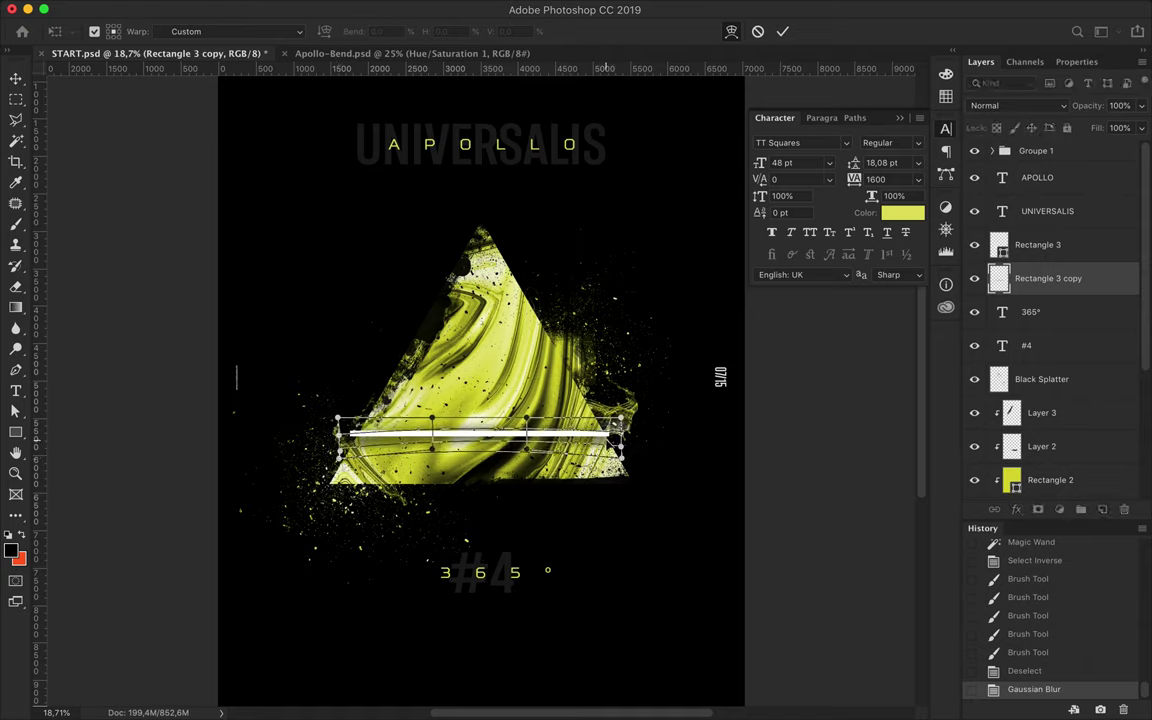
drag(442, 436, 489, 433)
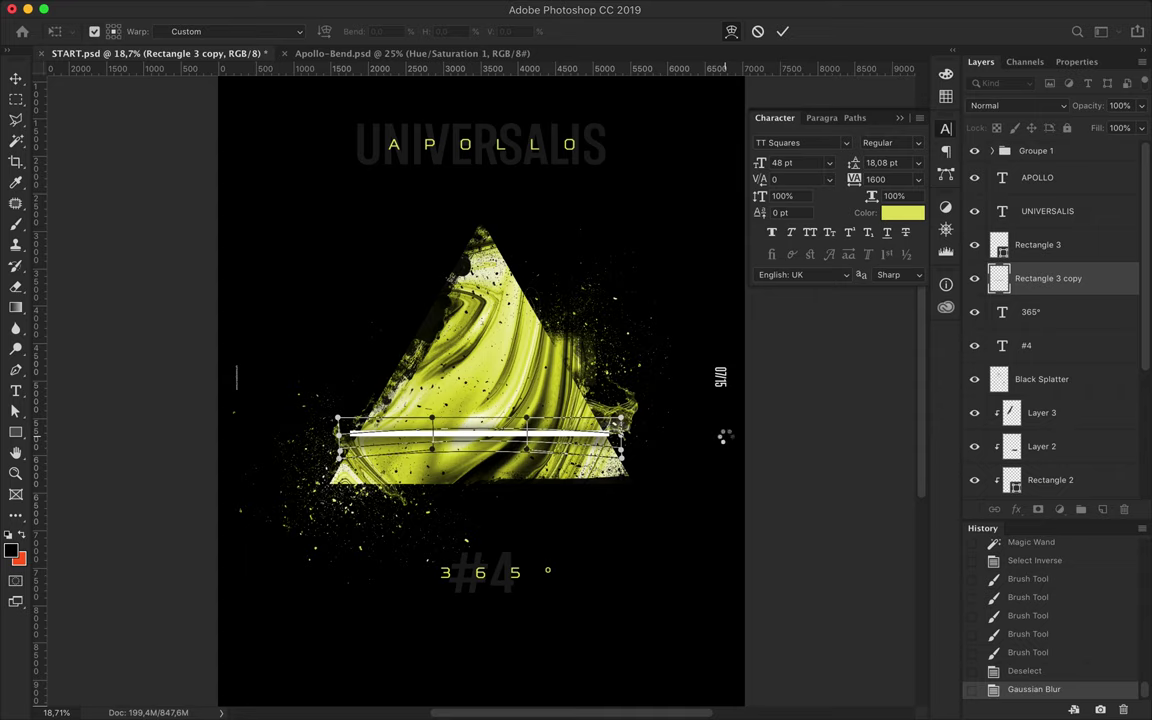
key(Return)
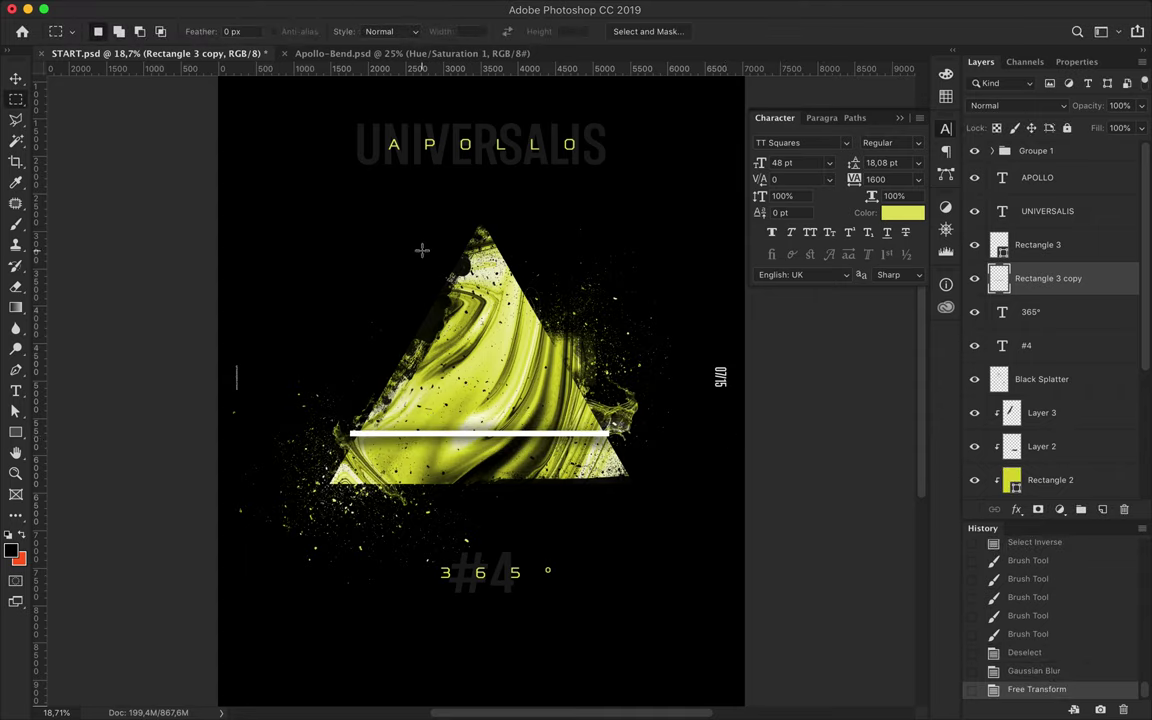
key(b)
click(108, 31)
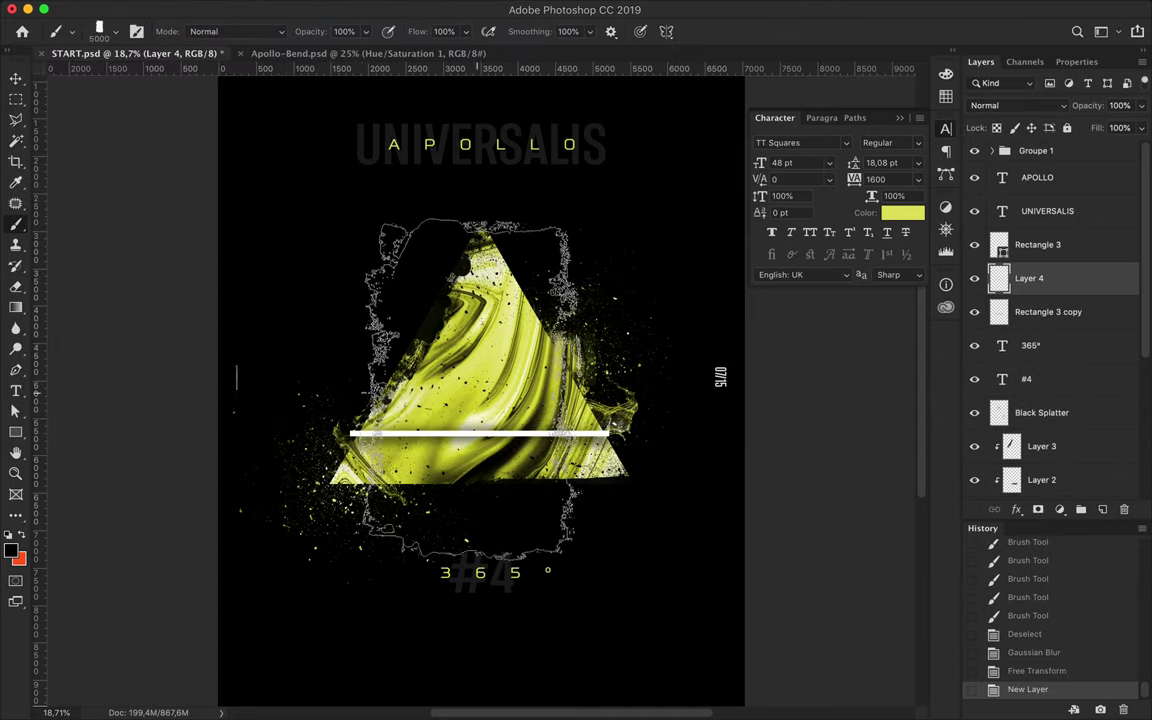
Keep only the left part of the white brush stroke and rotate it horizontal
key(m)
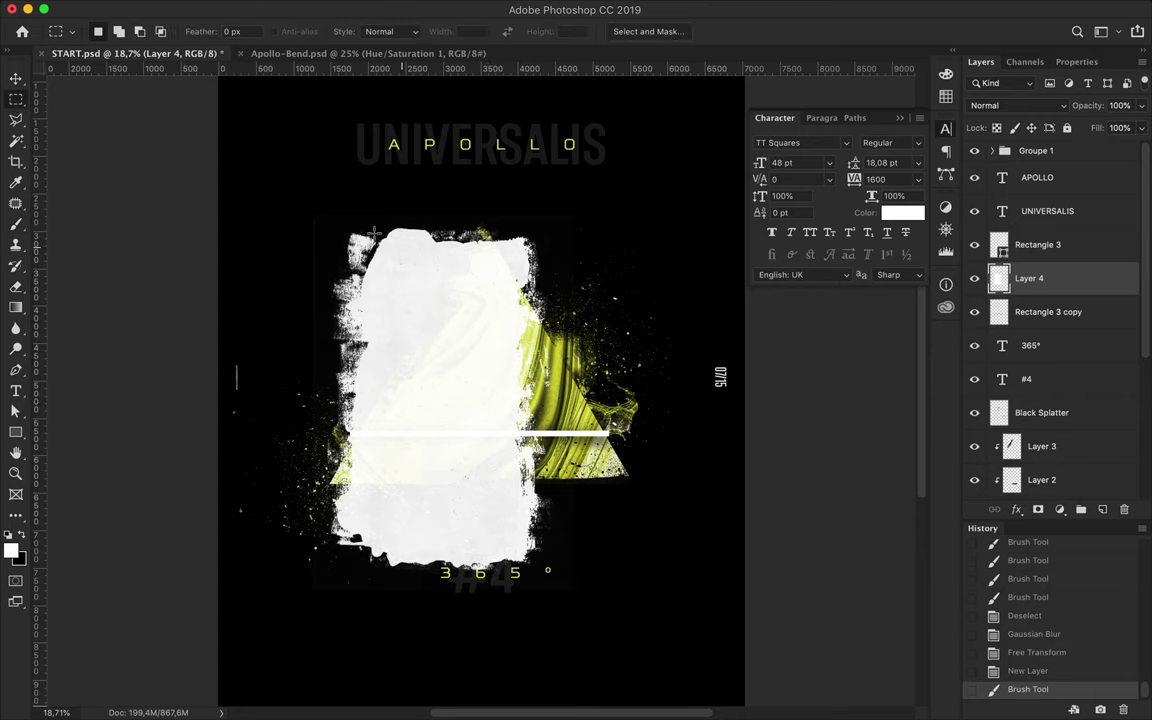
drag(416, 613, 397, 613)
key(ctrl+shift+i)
key(Delete)
key(ctrl+d)
key(ctrl+t)
mouse_move(425, 600)
mouse_down()
mouse_move(207, 541)
mouse_move(162, 463)
mouse_up()
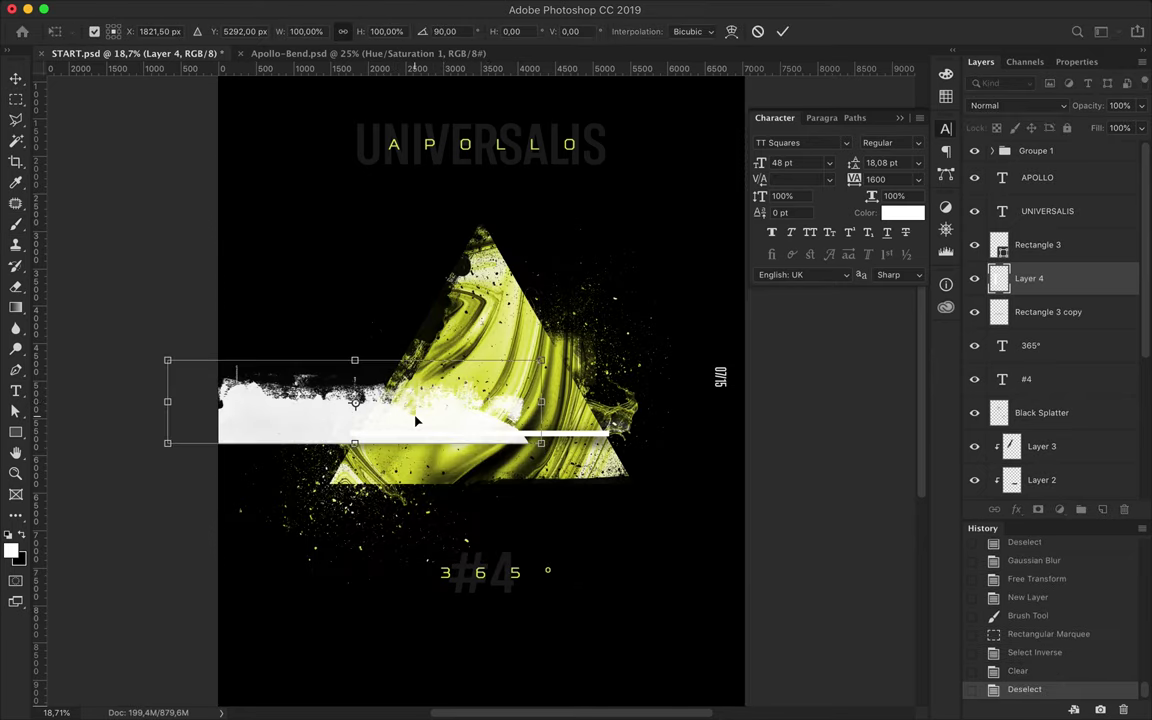
key(Return)
Merge the stroke layers, scale the stroke to about 29%, and place it on the white bar
drag(390, 428, 518, 428)
drag(1030, 278, 1054, 316)
key(ctrl+e)
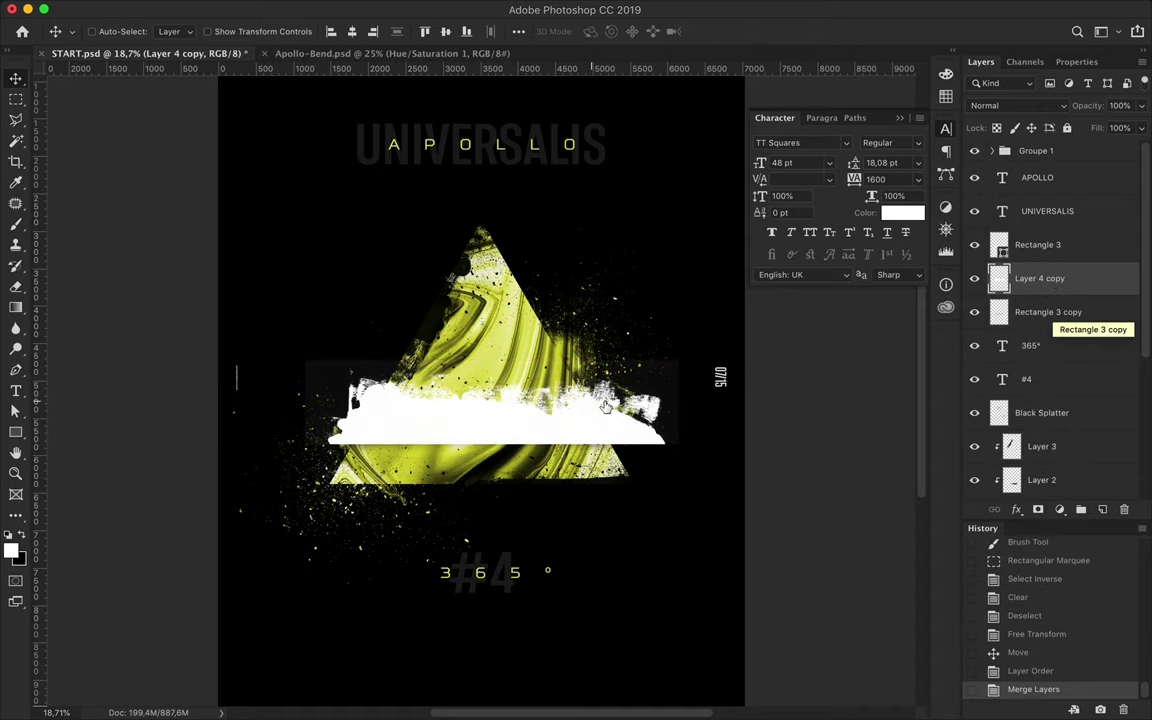
key(ctrl+t)
mouse_move(678, 360)
mouse_down()
mouse_move(412, 419)
mouse_move(432, 430)
mouse_up()
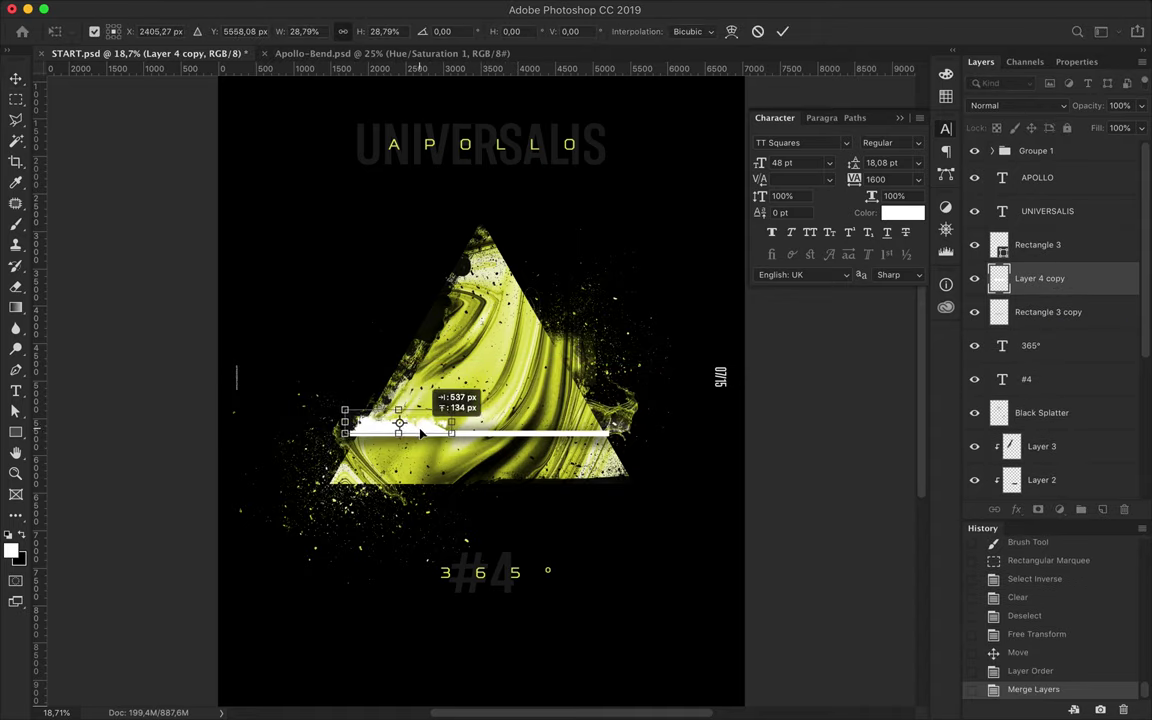
key(Return)
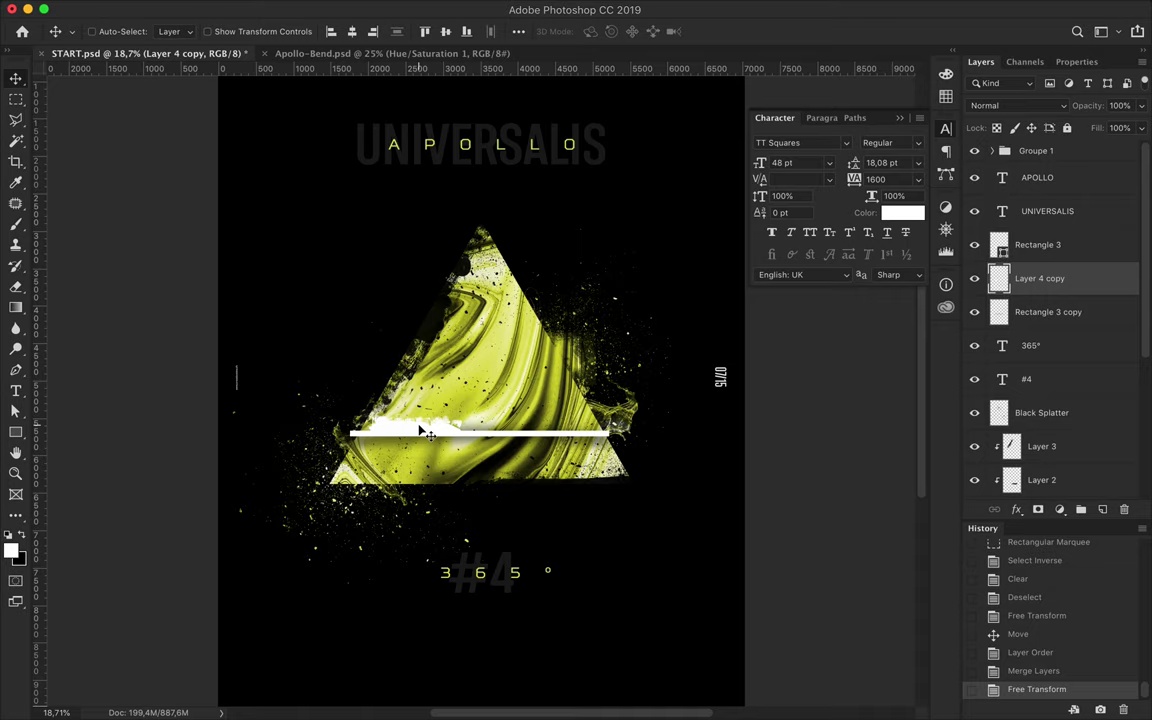
drag(421, 430, 421, 431)
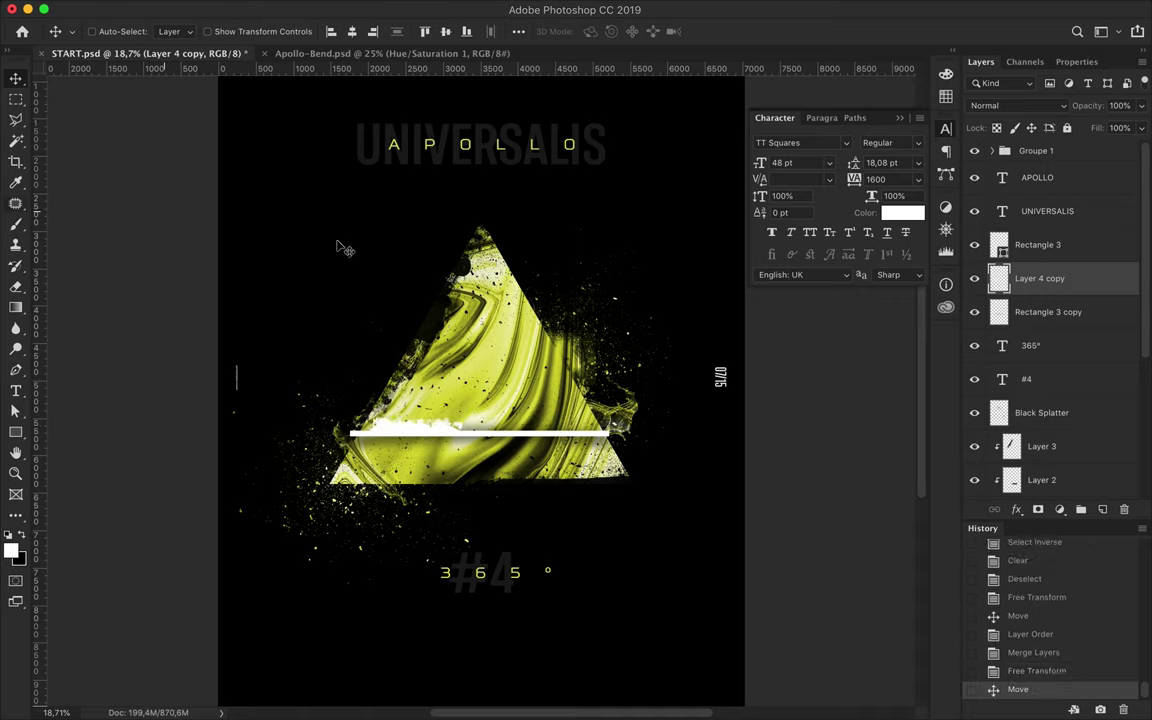
key(b)
key(ctrl+shift+alt+n)
Set the foreground colour to purple #7543a4 and paint a large patch over the triangle
click(11, 549)
click(908, 463)
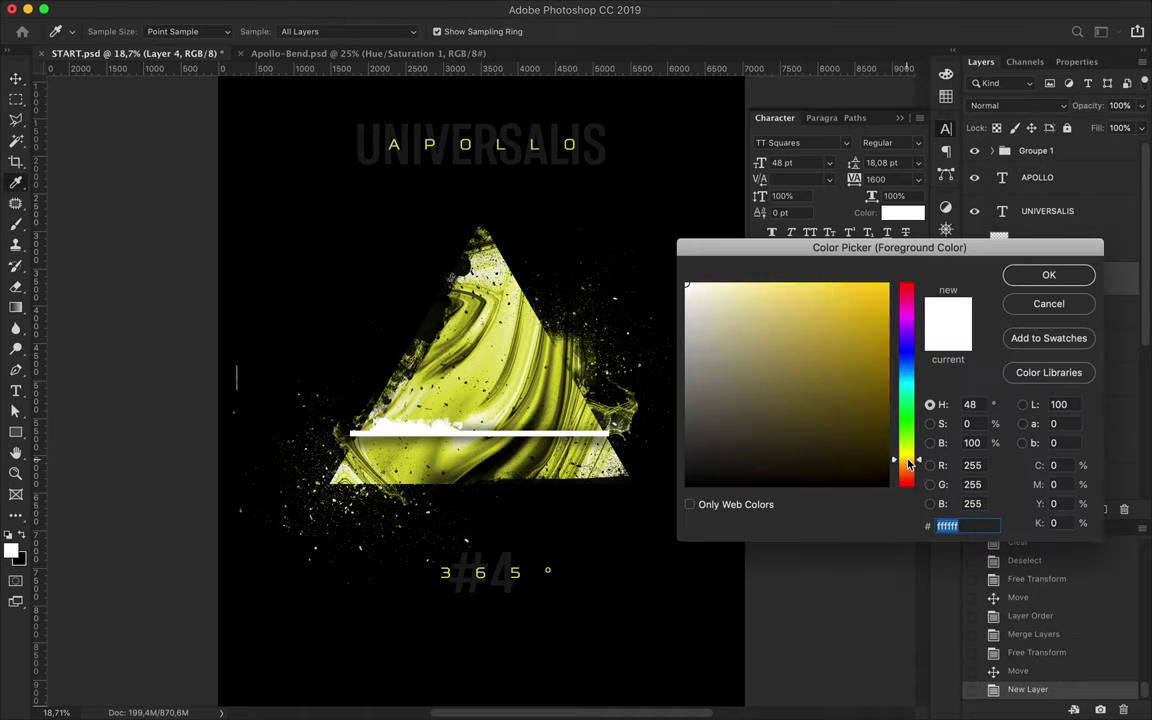
click(906, 333)
click(806, 356)
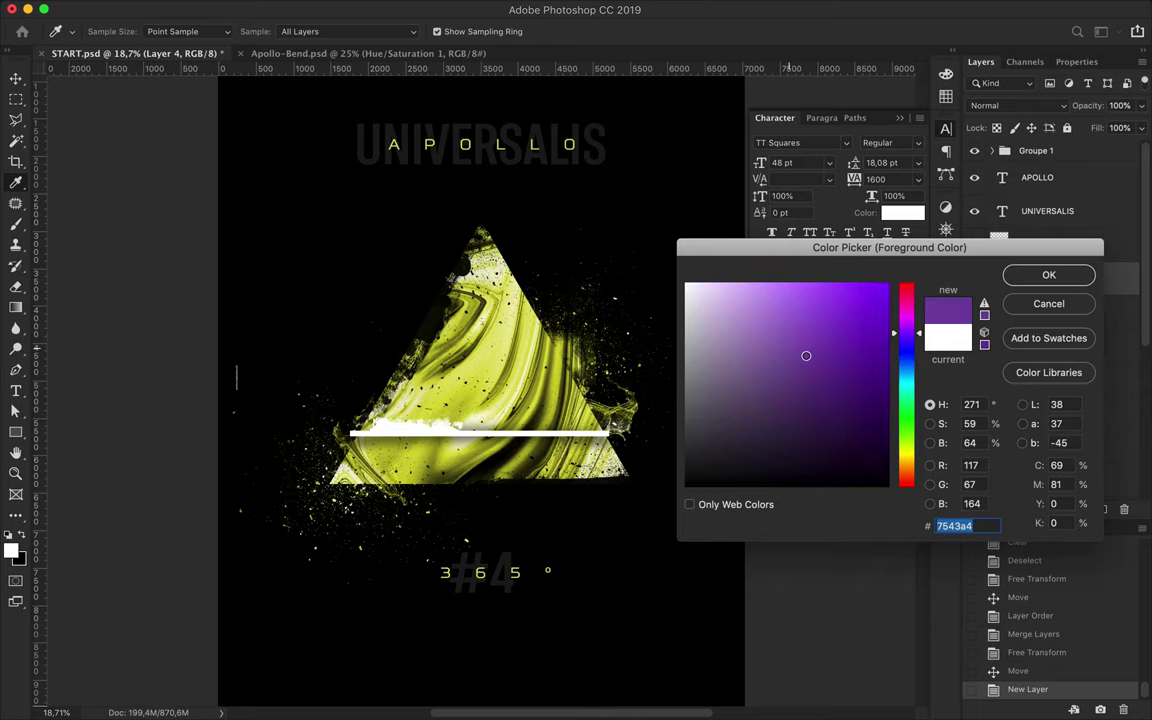
key(Return)
drag(470, 280, 480, 560)
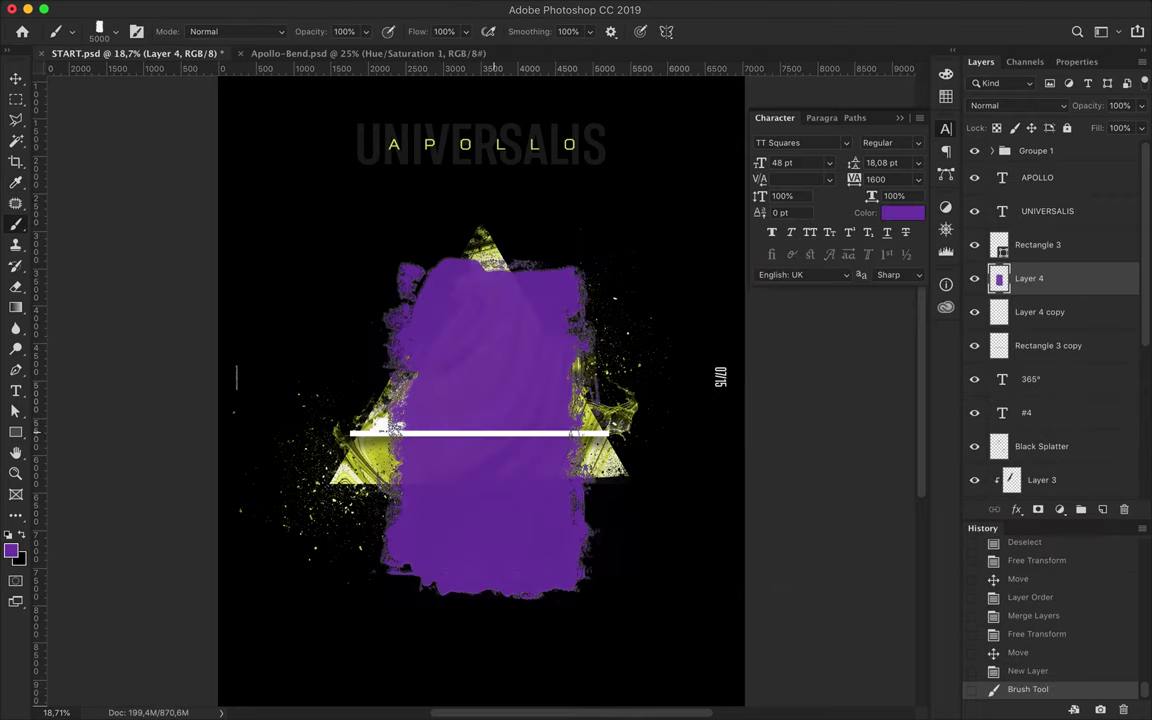
Duplicate and merge the purple layer, then squash and scale the patch to about half size
key(ctrl+j)
shift+click(1067, 311)
key(ctrl+e)
key(ctrl+t)
mouse_move(591, 245)
mouse_down()
mouse_move(594, 290)
mouse_move(555, 340)
mouse_move(595, 512)
mouse_up()
drag(500, 399, 532, 400)
drag(403, 333, 494, 232)
key(Return)
Delete the purple below the white bar, set the layer to Color Burn, and nudge it
key(m)
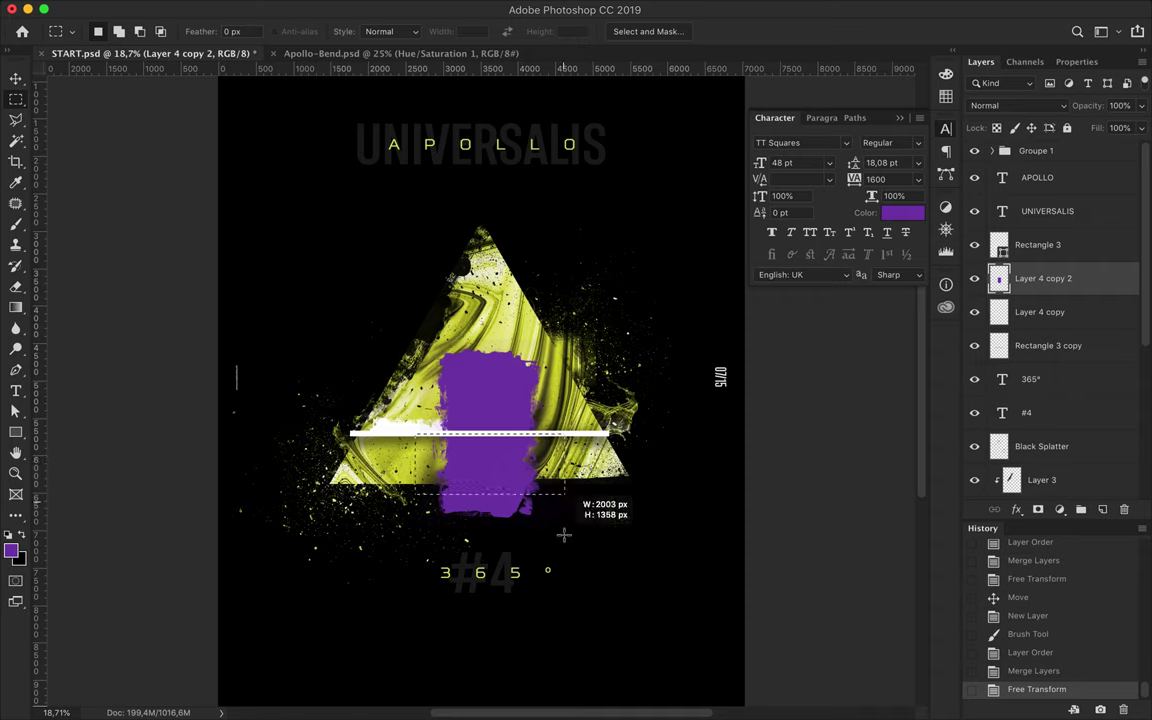
drag(564, 535, 568, 540)
key(Delete)
key(ctrl+d)
click(1042, 106)
click(926, 144)
key(v)
drag(516, 396, 519, 402)
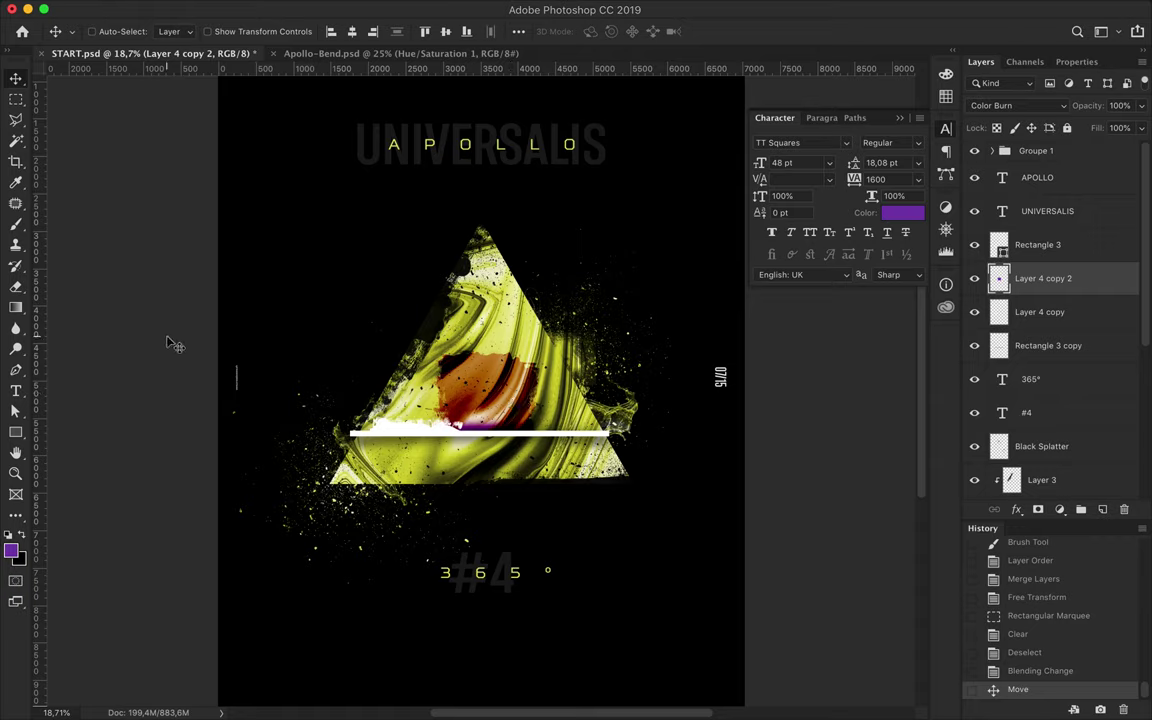
Try brush presets 93 and Fog 4, then settle on Sampled Brush 2
key(b)
click(107, 31)
scroll(138, 288, down, 5)
scroll(138, 288, down, 5)
scroll(138, 288, down, 5)
scroll(138, 288, down, 5)
scroll(138, 288, down, 5)
scroll(138, 288, down, 3)
click(100, 300)
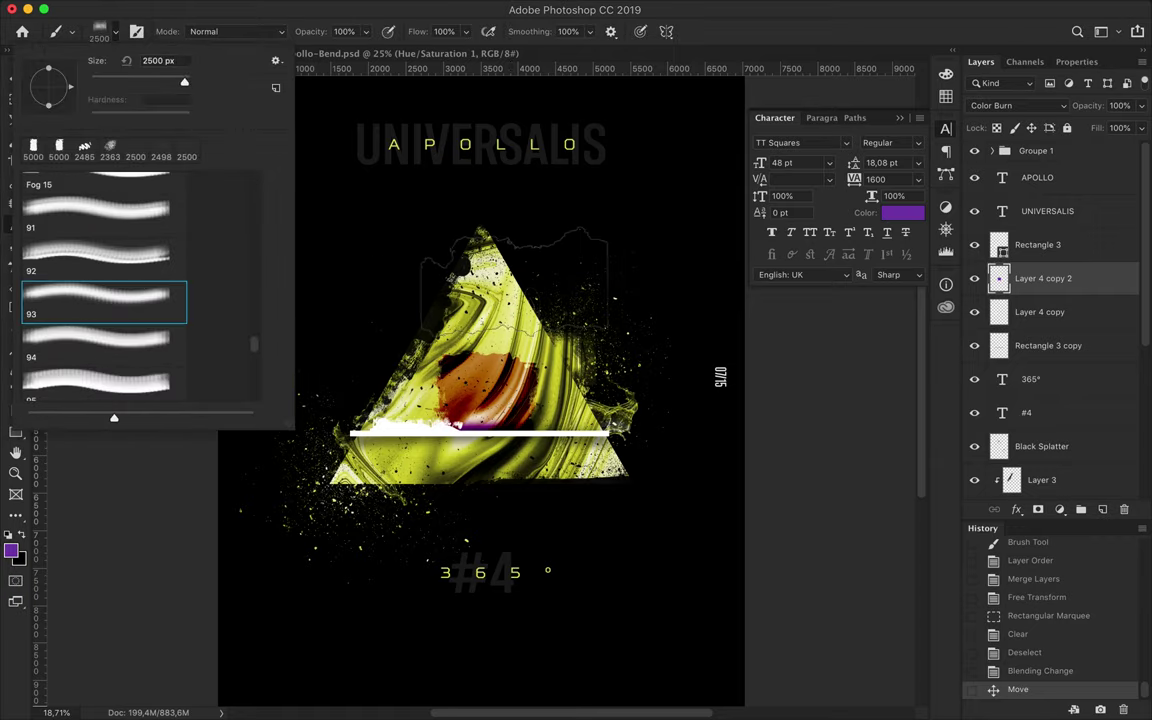
scroll(100, 265, up, 5)
scroll(133, 257, up, 5)
click(100, 250)
scroll(150, 250, down, 5)
scroll(160, 244, up, 1)
click(100, 245)
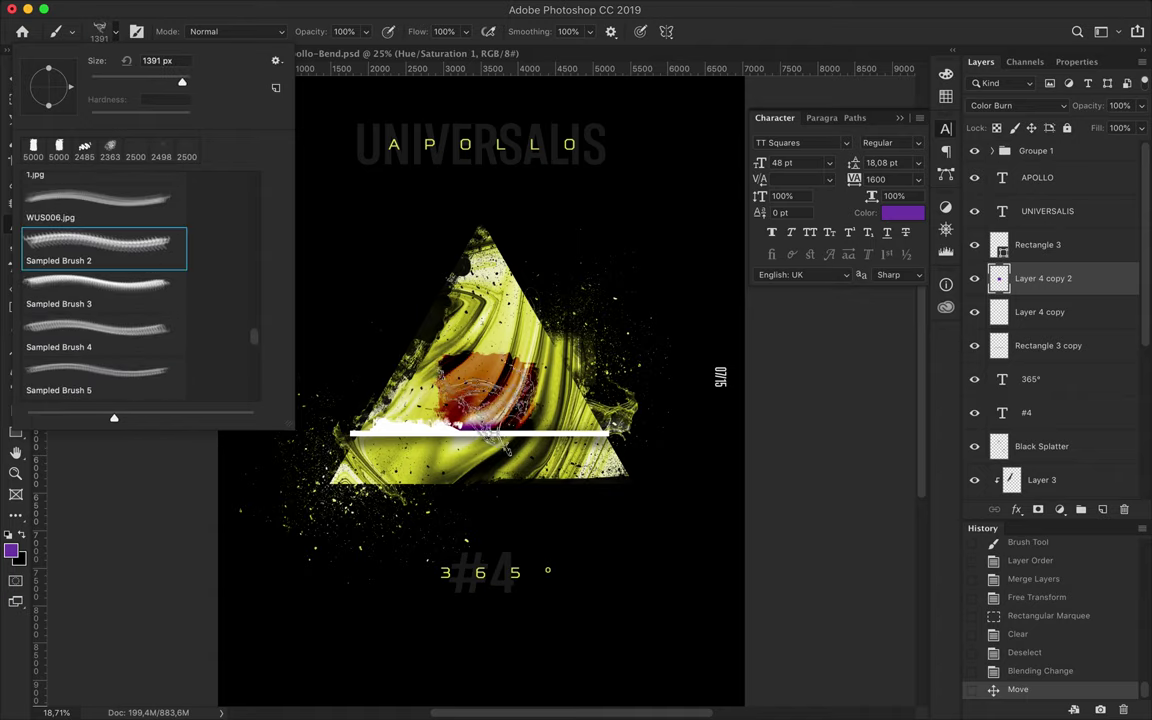
key(Return)
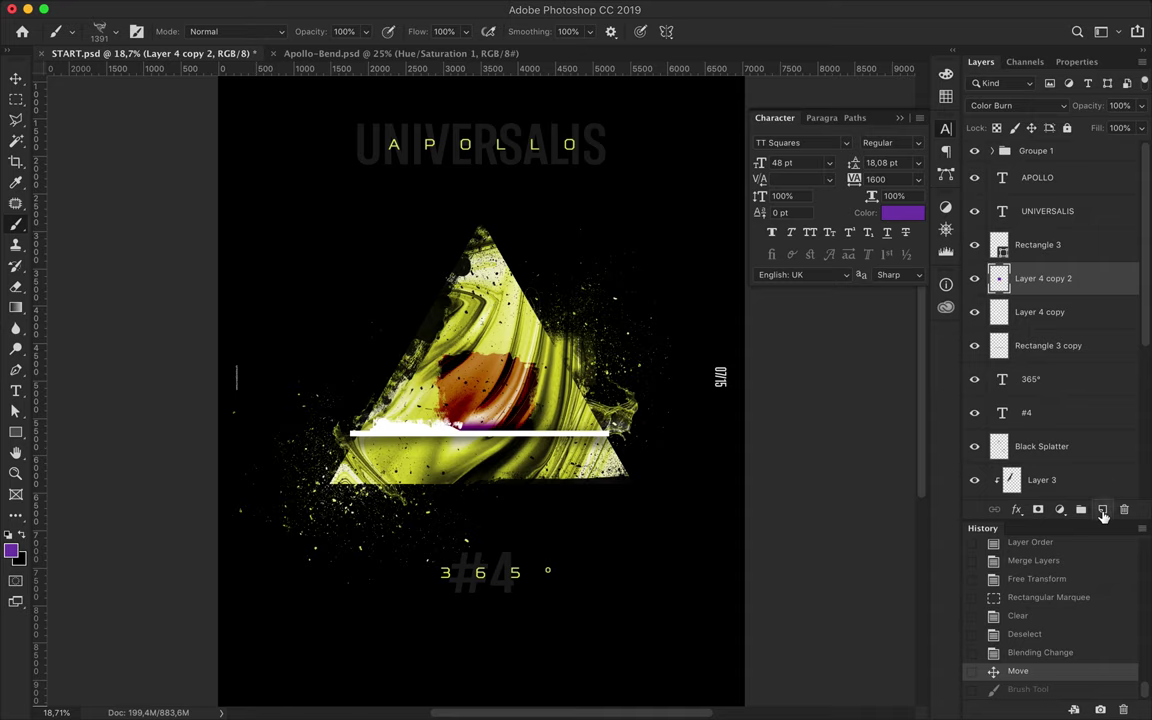
Stamp purple brush texture on a new layer, trim part of it, and blend it with Difference
click(1102, 509)
click(490, 438)
key(v)
key(m)
drag(585, 503, 585, 503)
key(BackSpace)
key(ctrl+d)
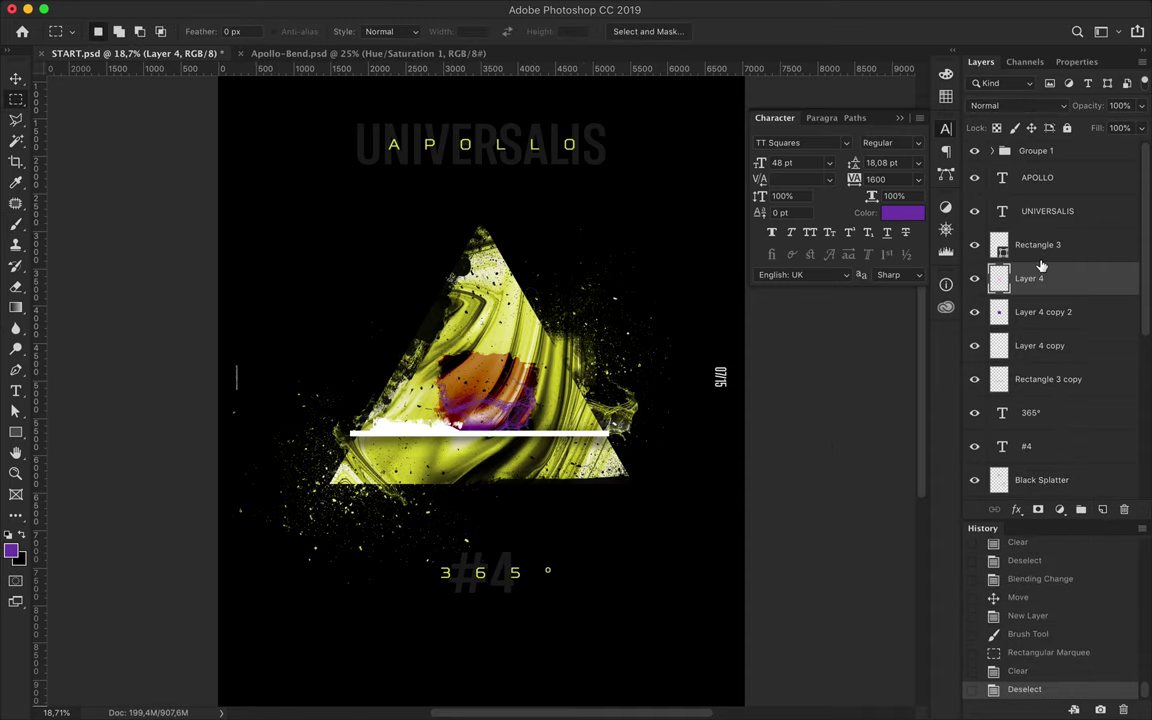
key(v)
click(1012, 105)
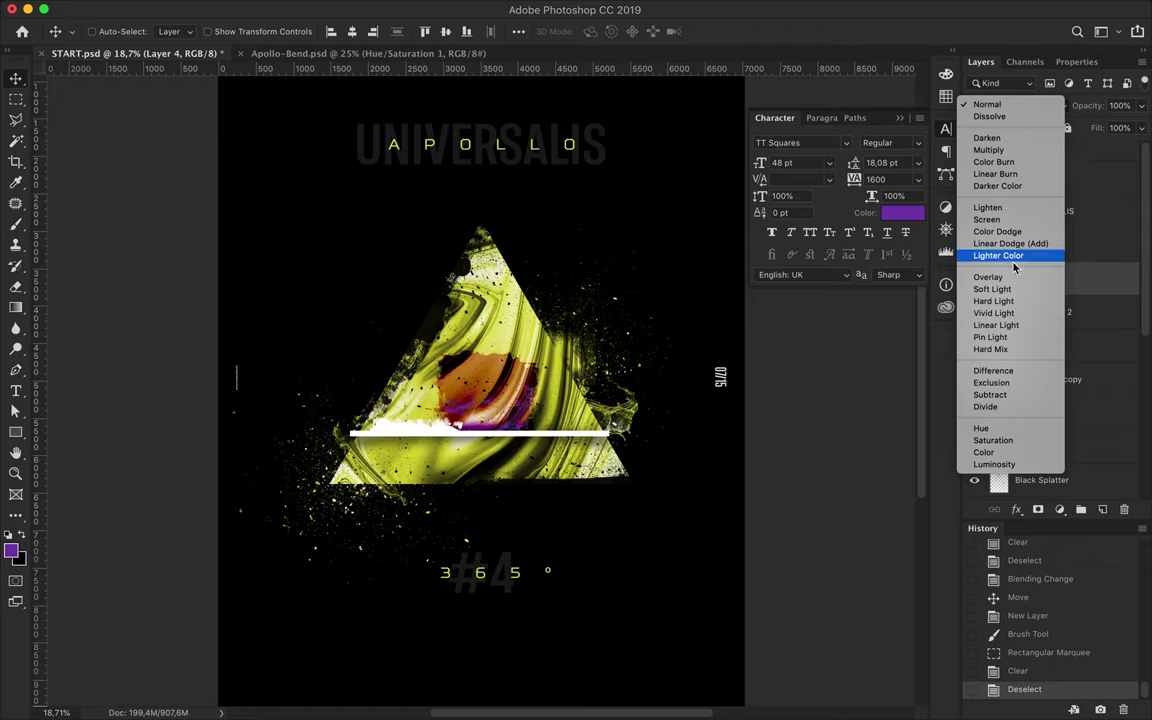
click(995, 370)
Try white speckles from a 2500 px dust particles brush on a clipped layer, then undo them
key(b)
click(115, 31)
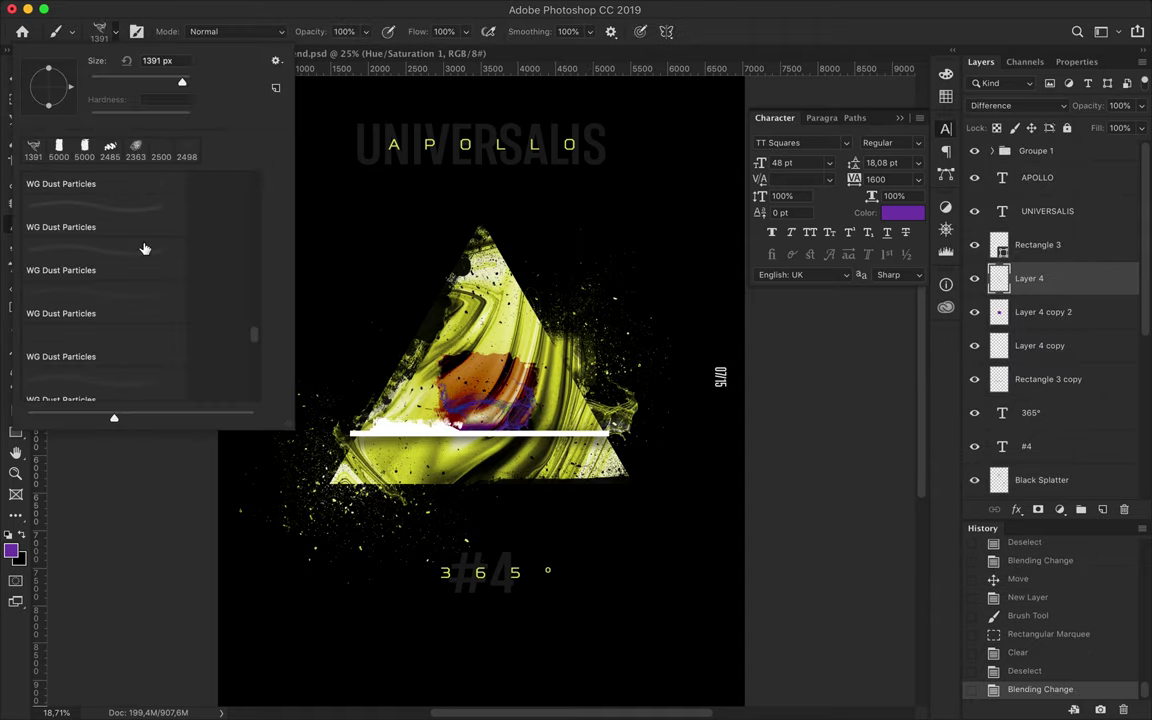
click(100, 172)
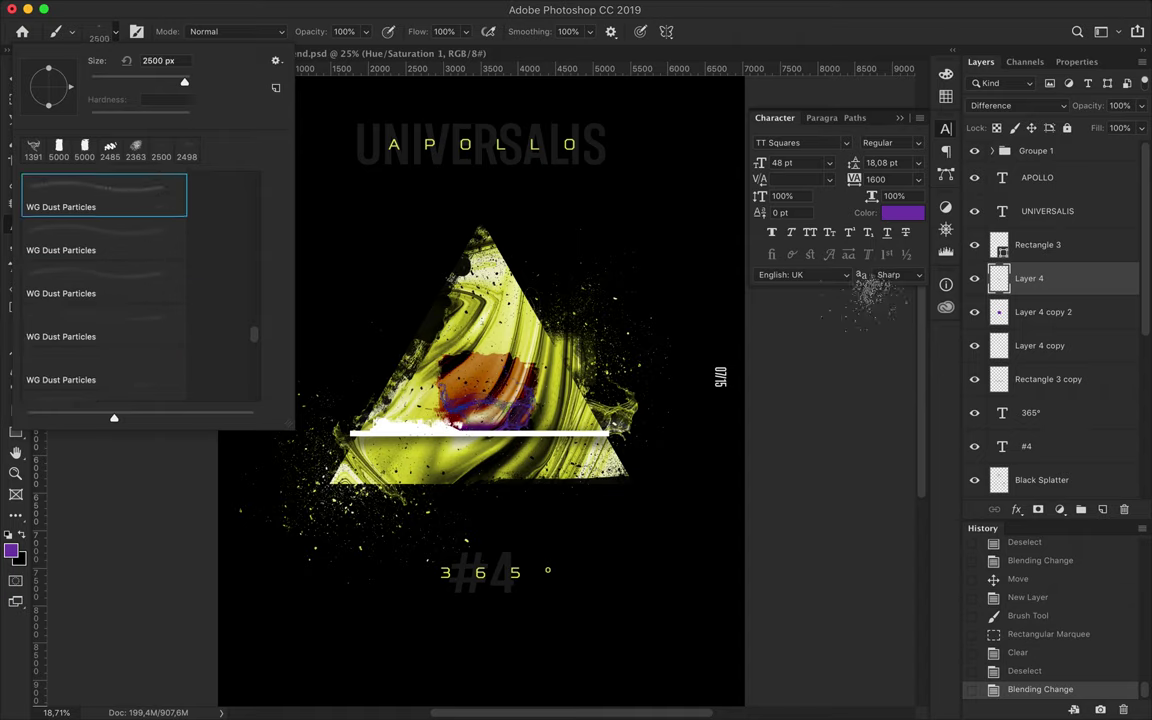
click(1060, 312)
key(ctrl+shift+alt+n)
click(490, 347)
click(760, 340)
alt+click(1040, 327)
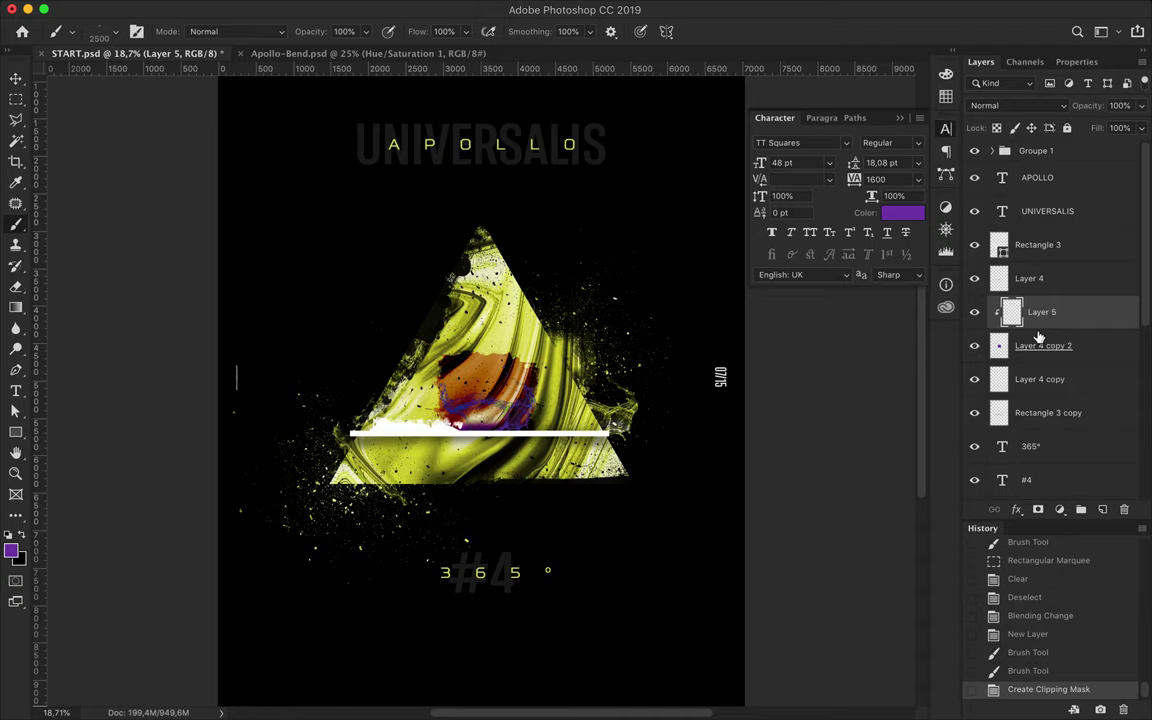
key(ctrl+z)
key(ctrl+z)
key(ctrl+z)
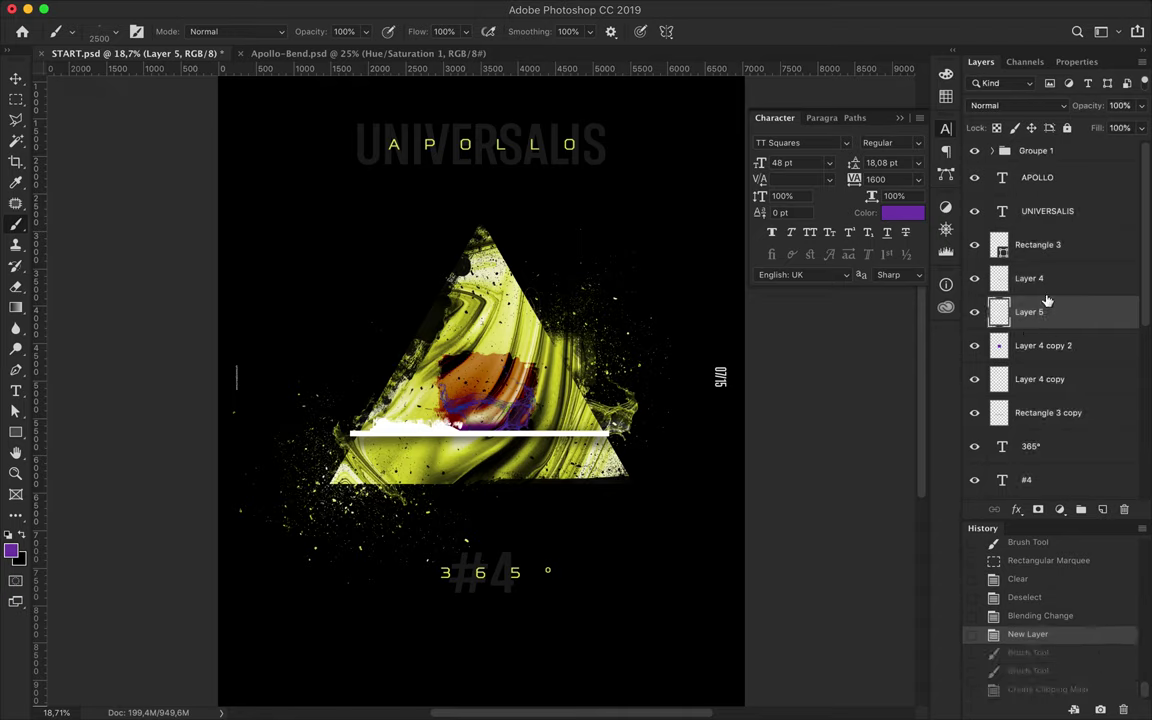
key(ctrl+z)
click(670, 425)
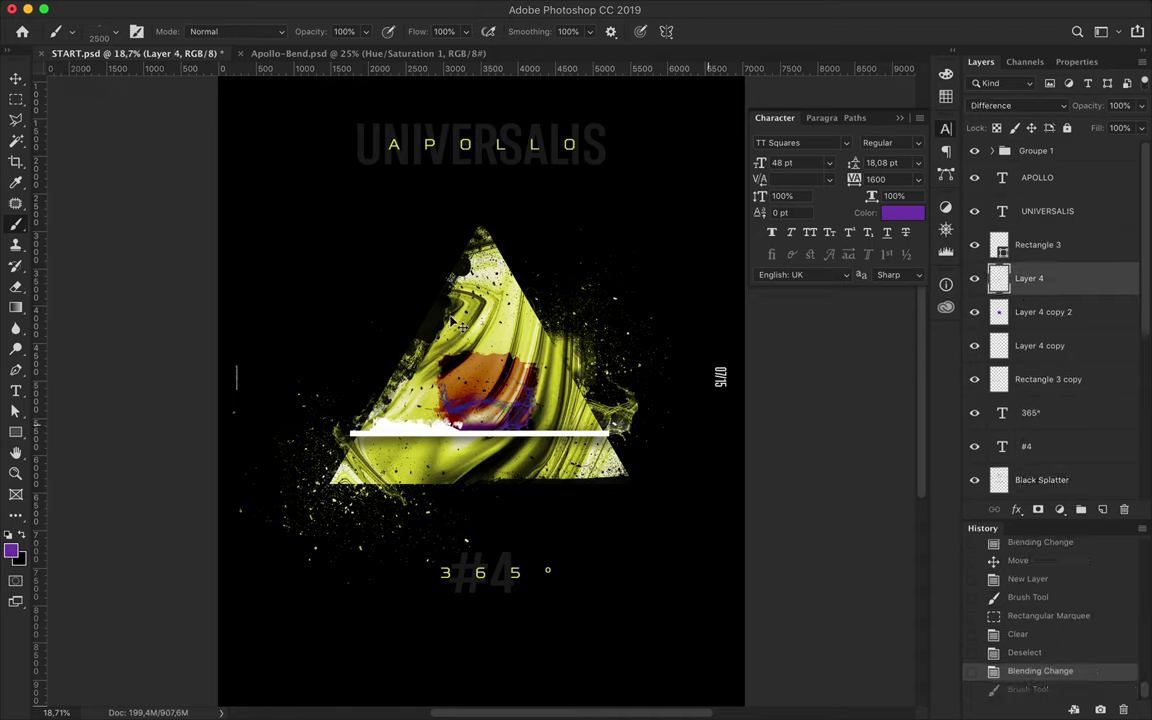
key(ctrl+z)
Paint a stroke with the bam6 brush after trying a WG Dust Particles brush
click(72, 31)
scroll(106, 240, down, 1)
scroll(100, 220, down, 1)
click(118, 245)
scroll(100, 300, up, 3)
click(133, 246)
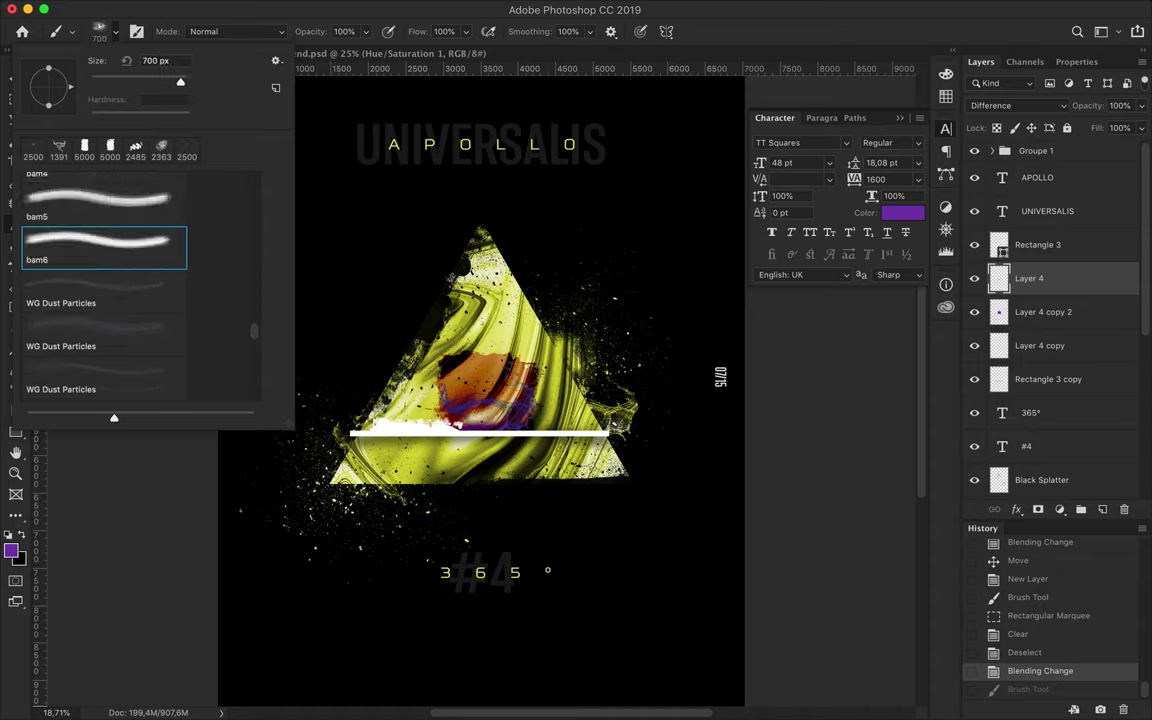
click(237, 376)
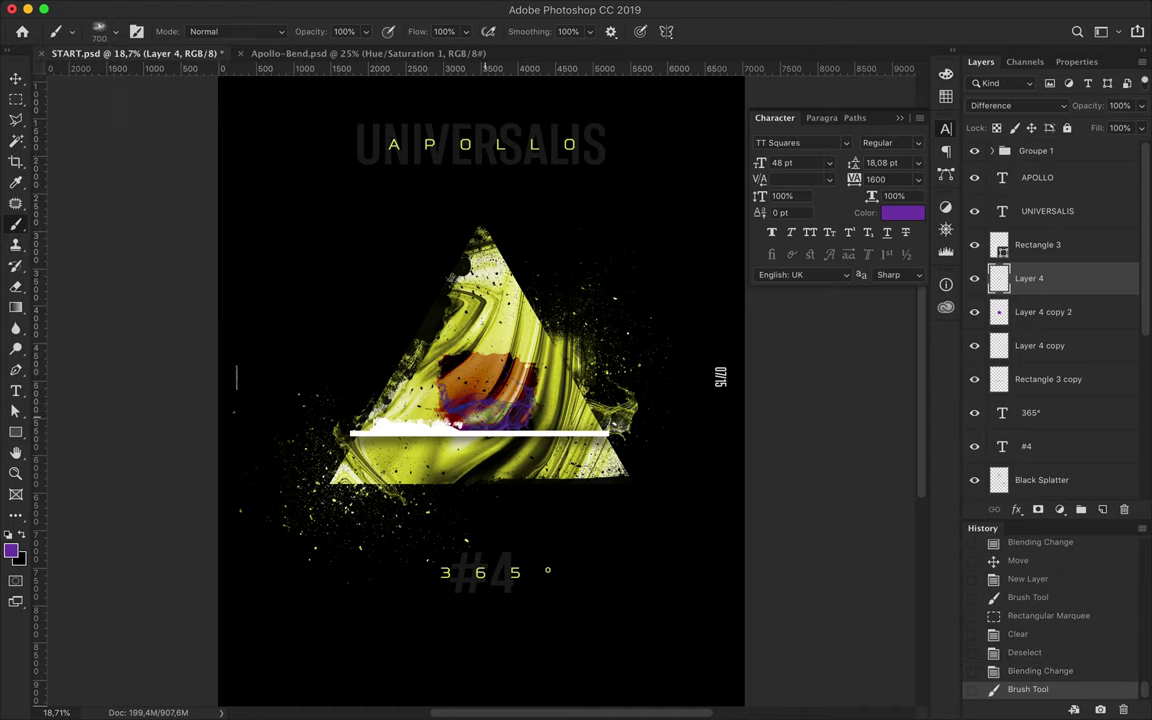
Paint extra texture strokes with an 800 px brush and a 580 px brush
click(115, 31)
click(100, 200)
click(463, 410)
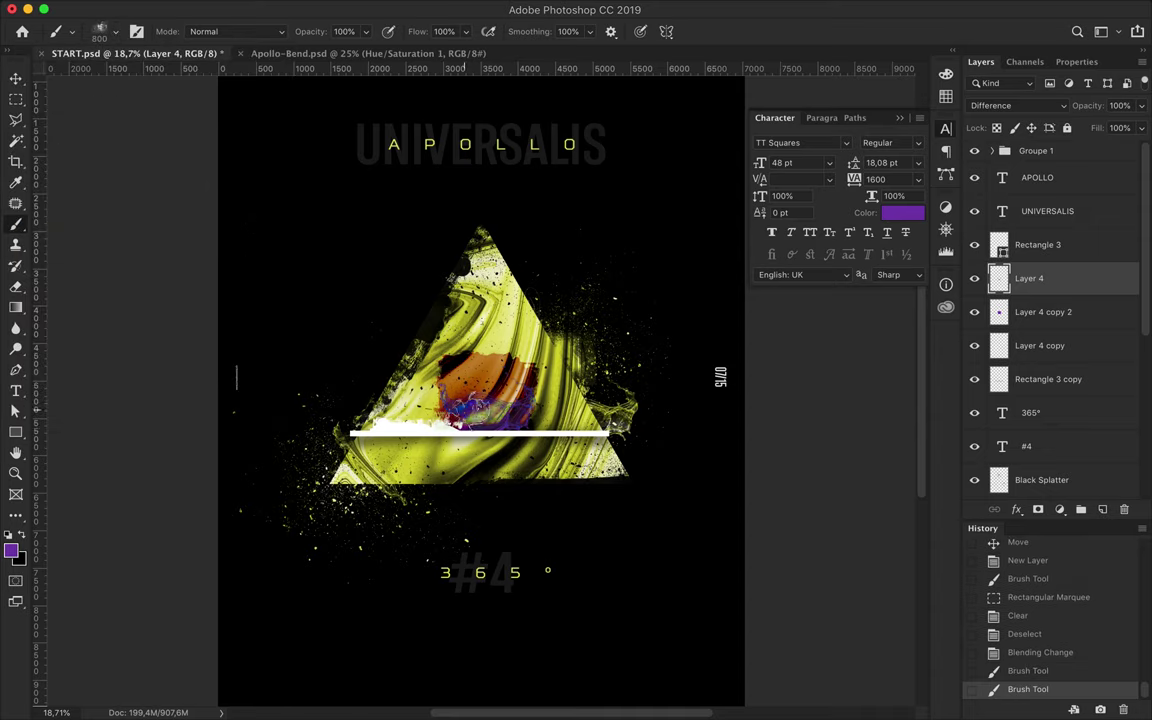
click(115, 31)
scroll(85, 258, up, 1)
click(100, 244)
click(550, 340)
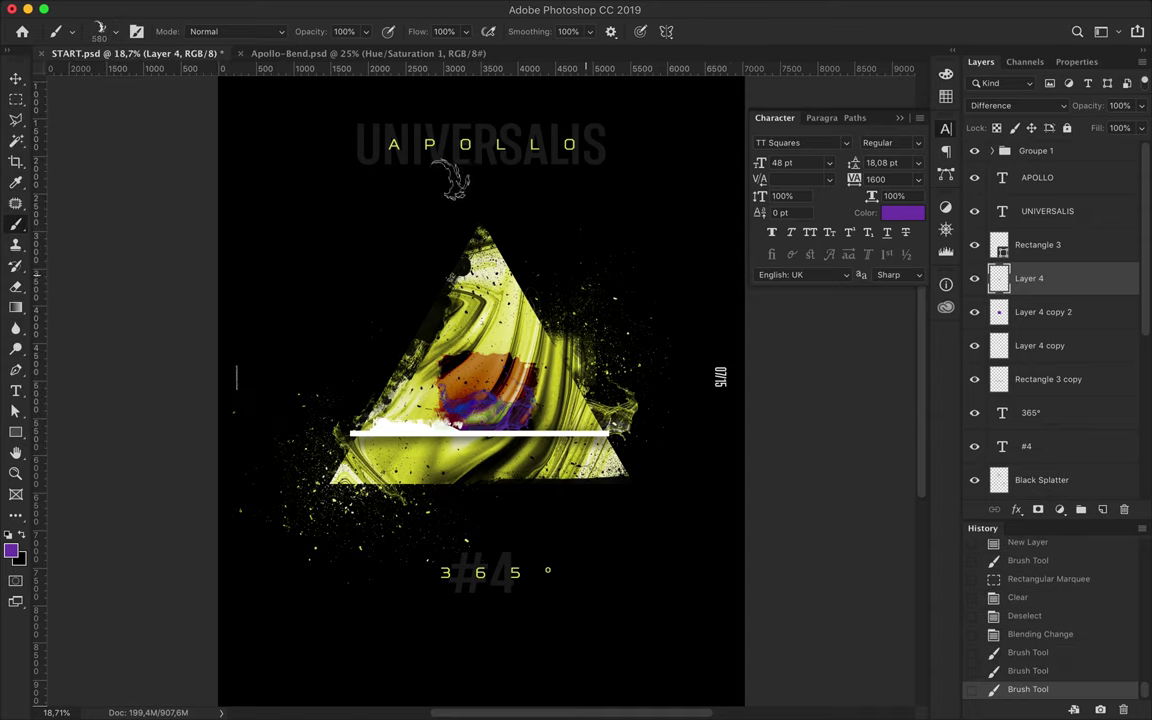
Paint a GM Ink Wash stroke, then undo it
click(103, 30)
scroll(100, 260, up, 1)
click(100, 278)
scroll(193, 292, down, 1)
click(456, 390)
key(ctrl+z)
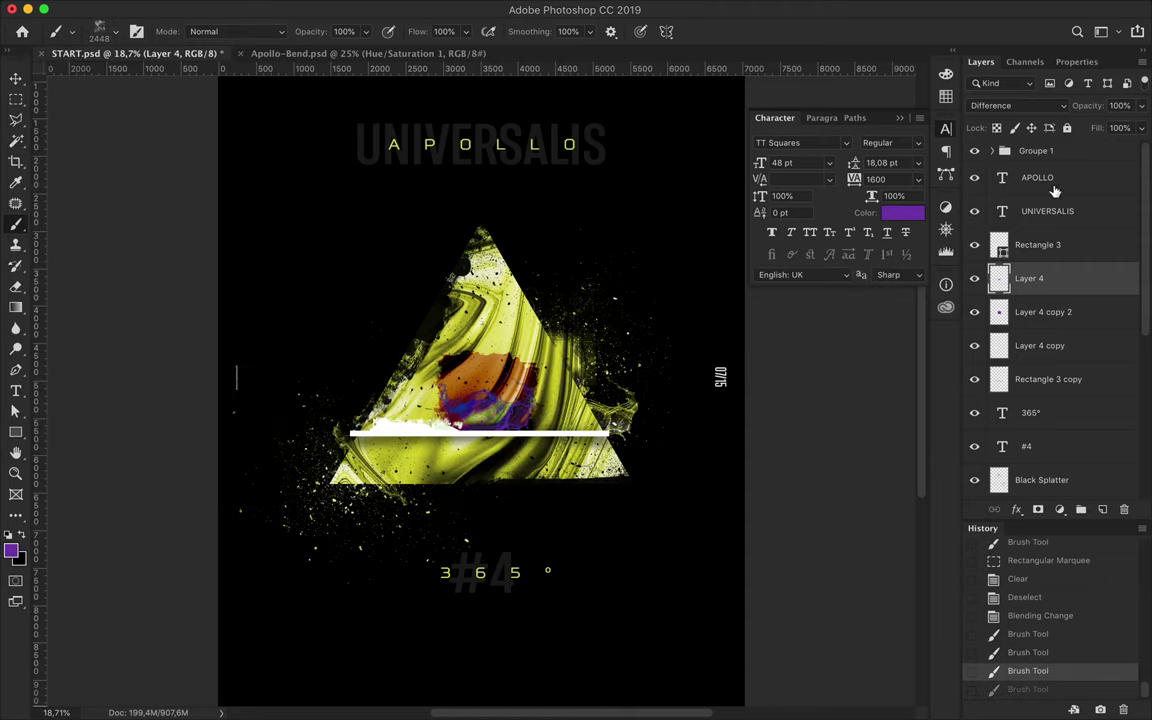
Keep Difference blending and select the Hue/Saturation 1 layer
click(1035, 105)
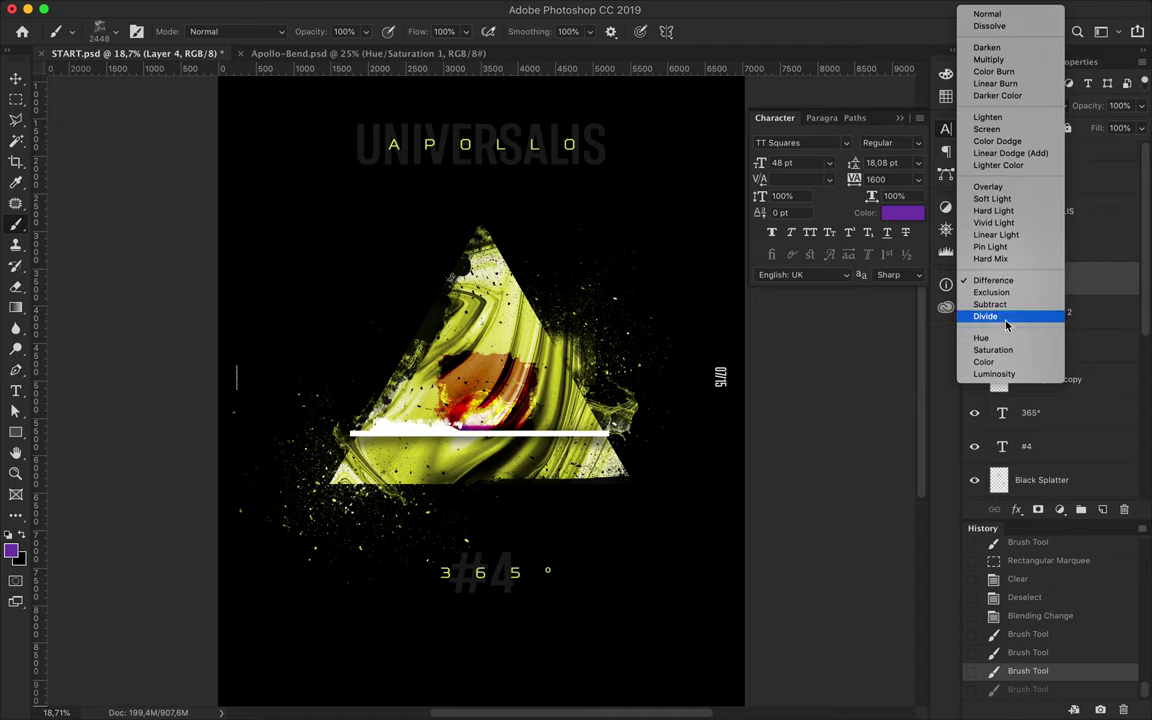
key(Escape)
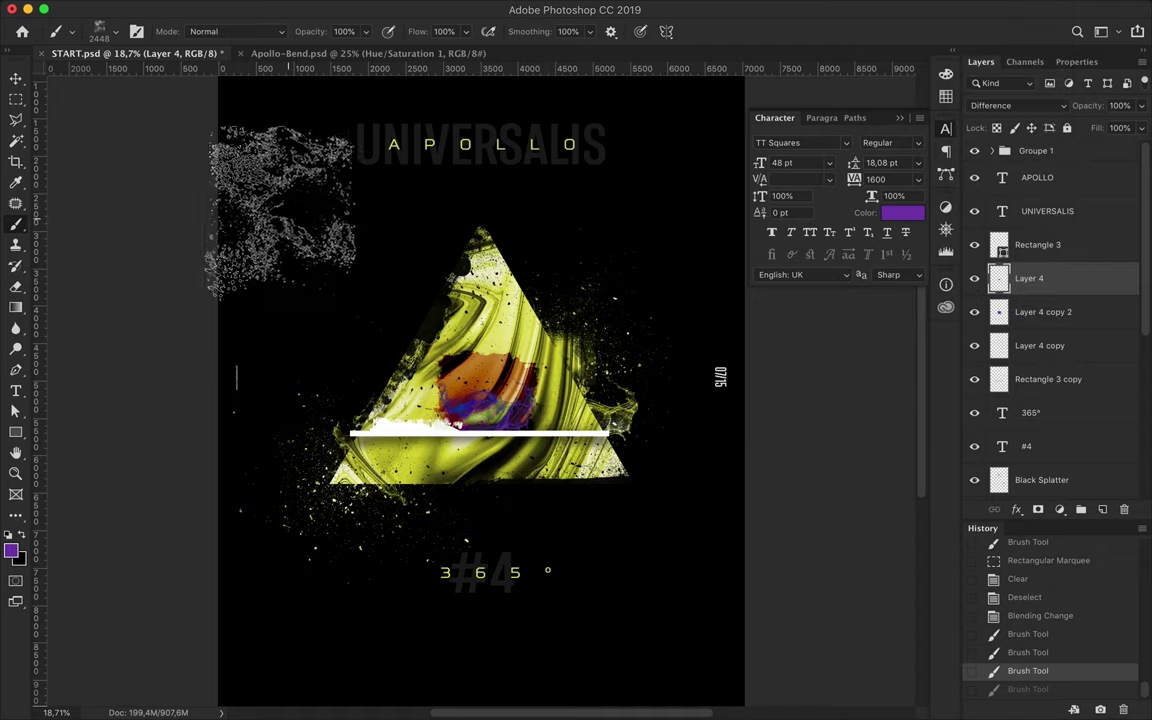
click(15, 84)
scroll(1061, 342, down, 5)
click(1047, 414)
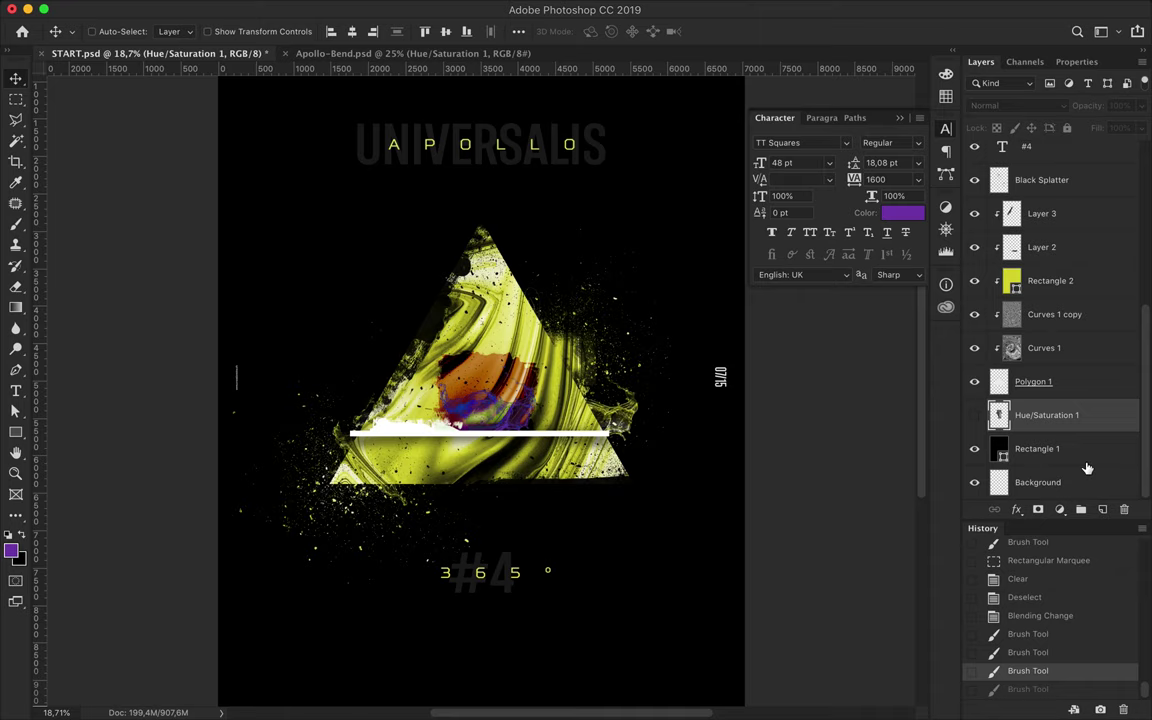
Paint a soft yellow glow, sampled from the triangle, behind its left side on a new layer
click(1102, 509)
key(b)
click(110, 31)
scroll(100, 280, up, 10)
click(100, 190)
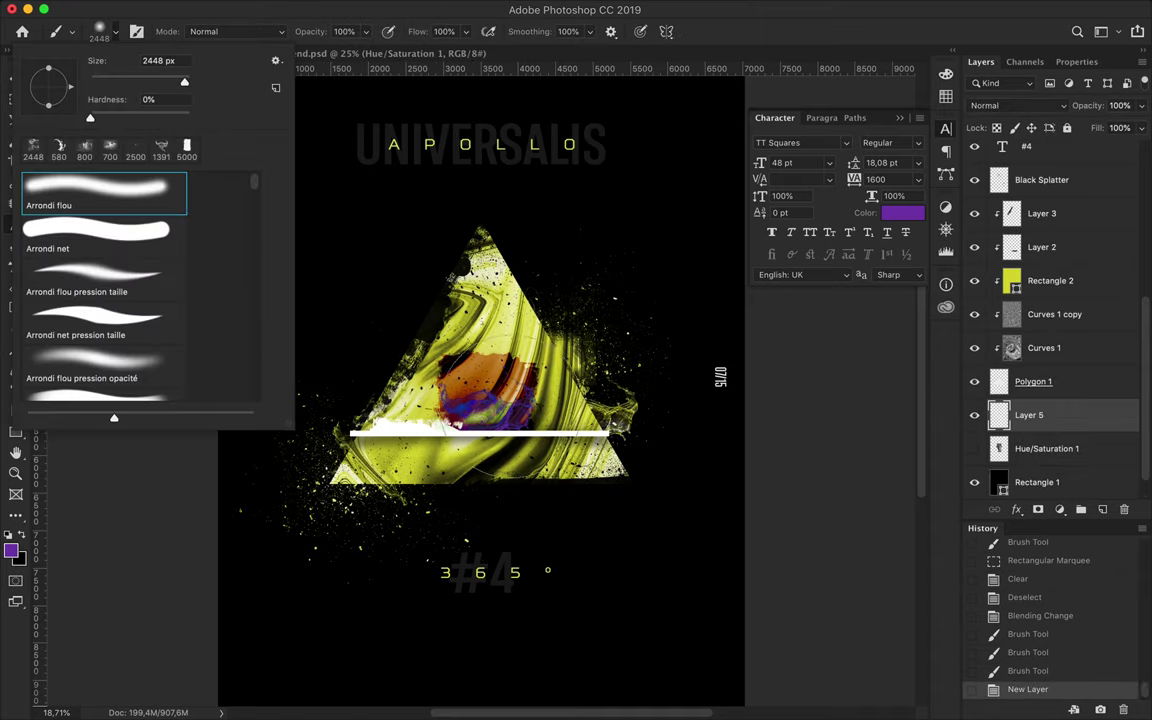
key(i)
drag(463, 370, 488, 343)
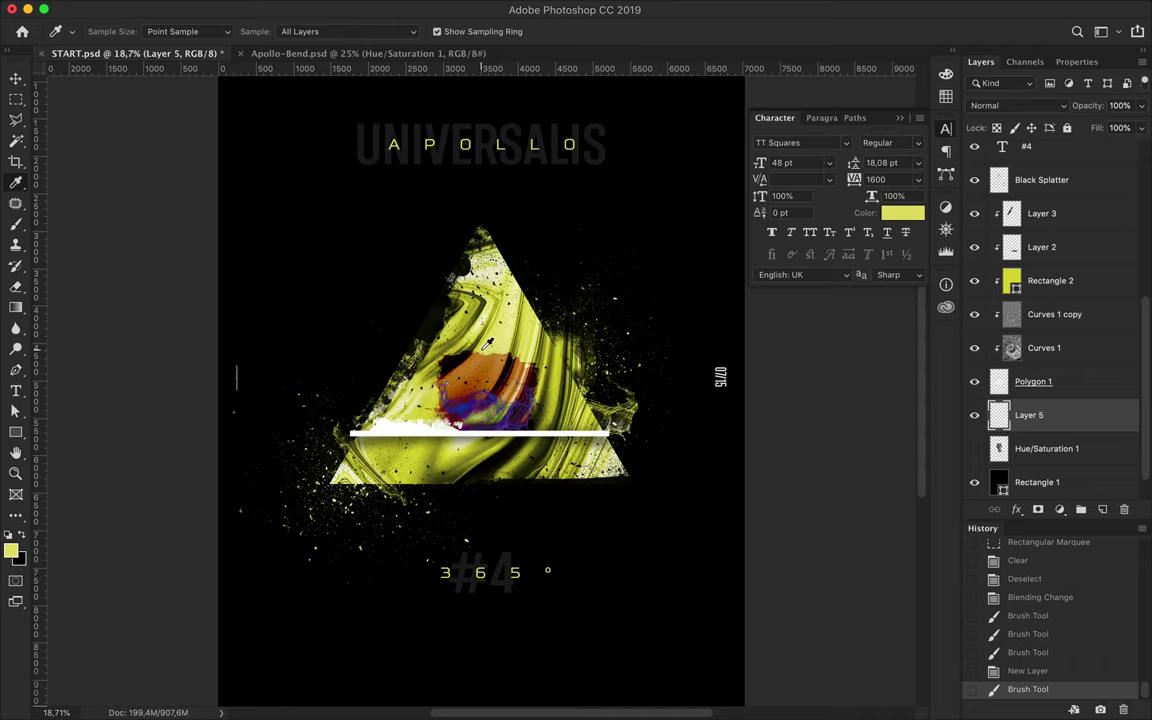
key(b)
drag(394, 408, 444, 305)
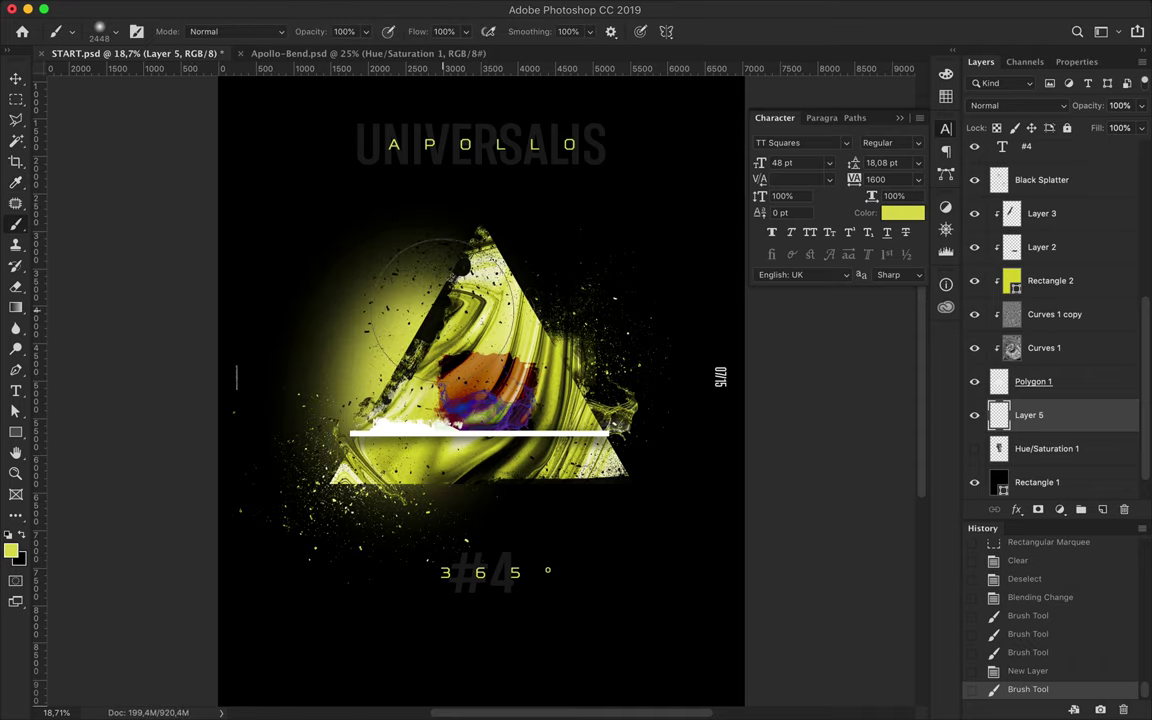
Apply a 271 px Gaussian Blur to the glow on Layer 5 and duplicate it
click(393, 9)
mouse_move(400, 199)
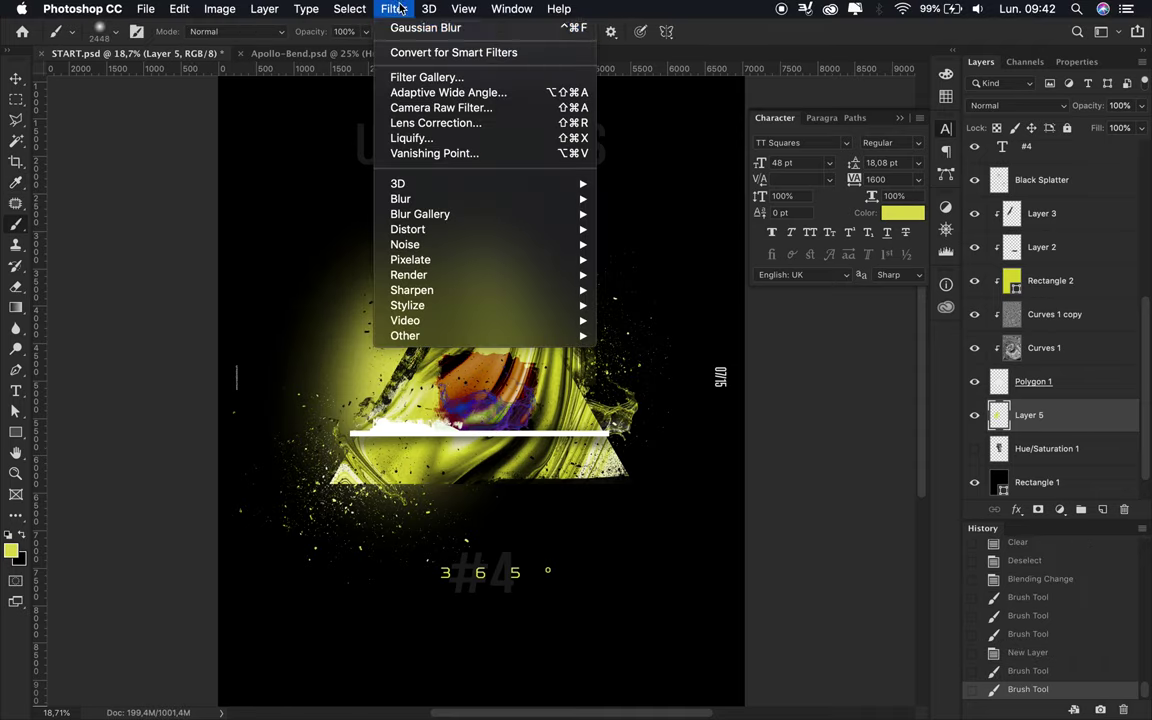
click(650, 259)
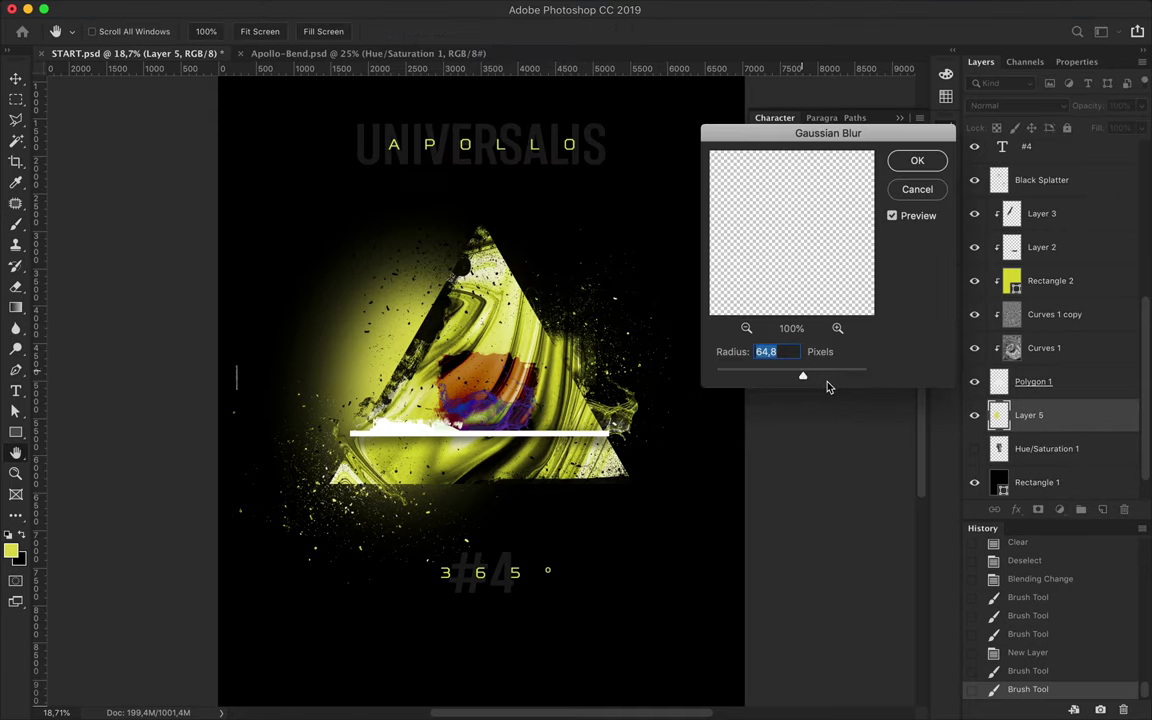
drag(713, 378, 842, 376)
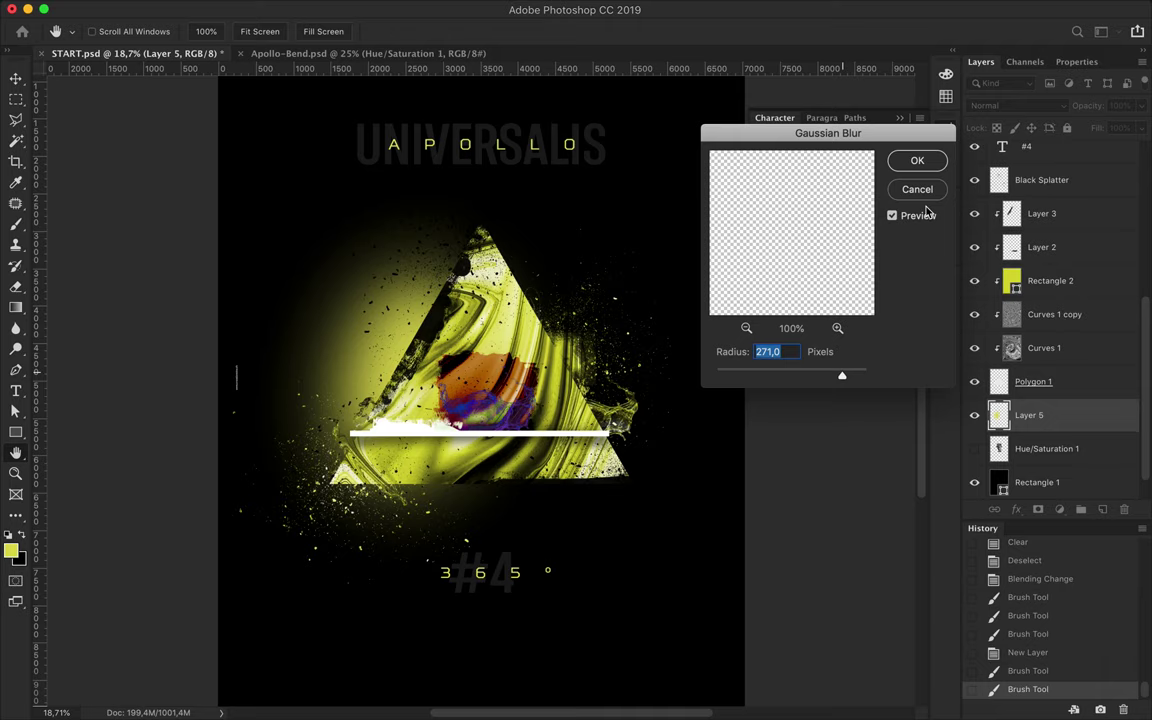
click(934, 158)
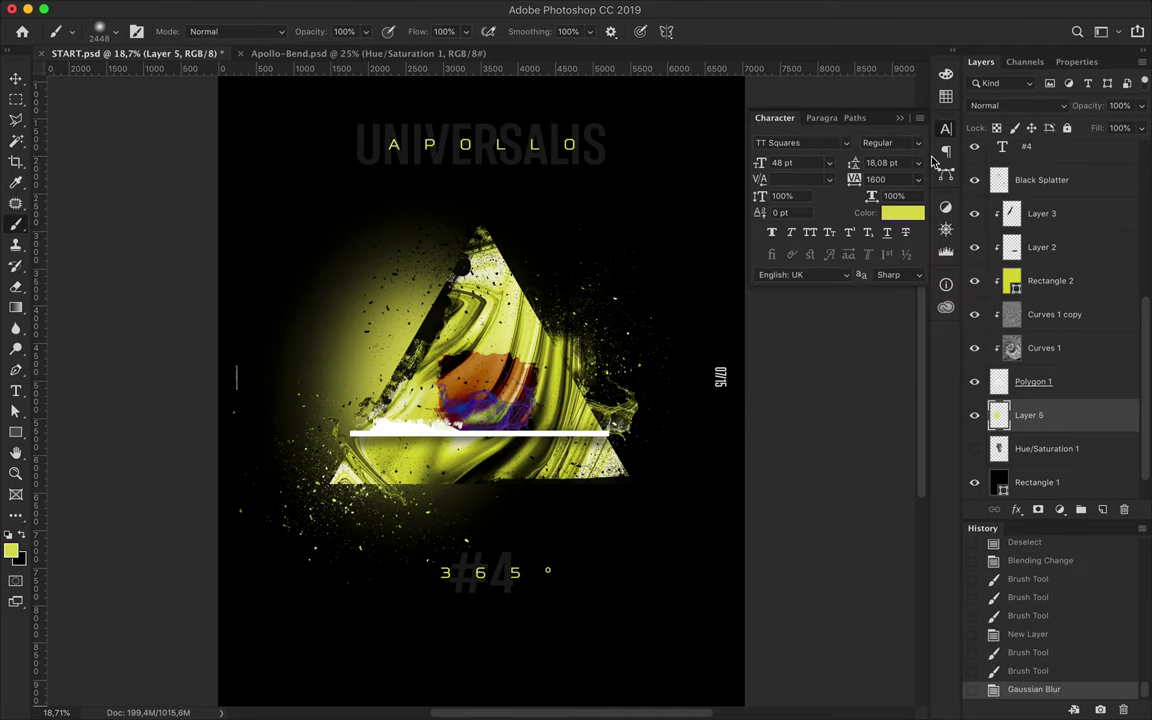
key(super+j)
click(391, 8)
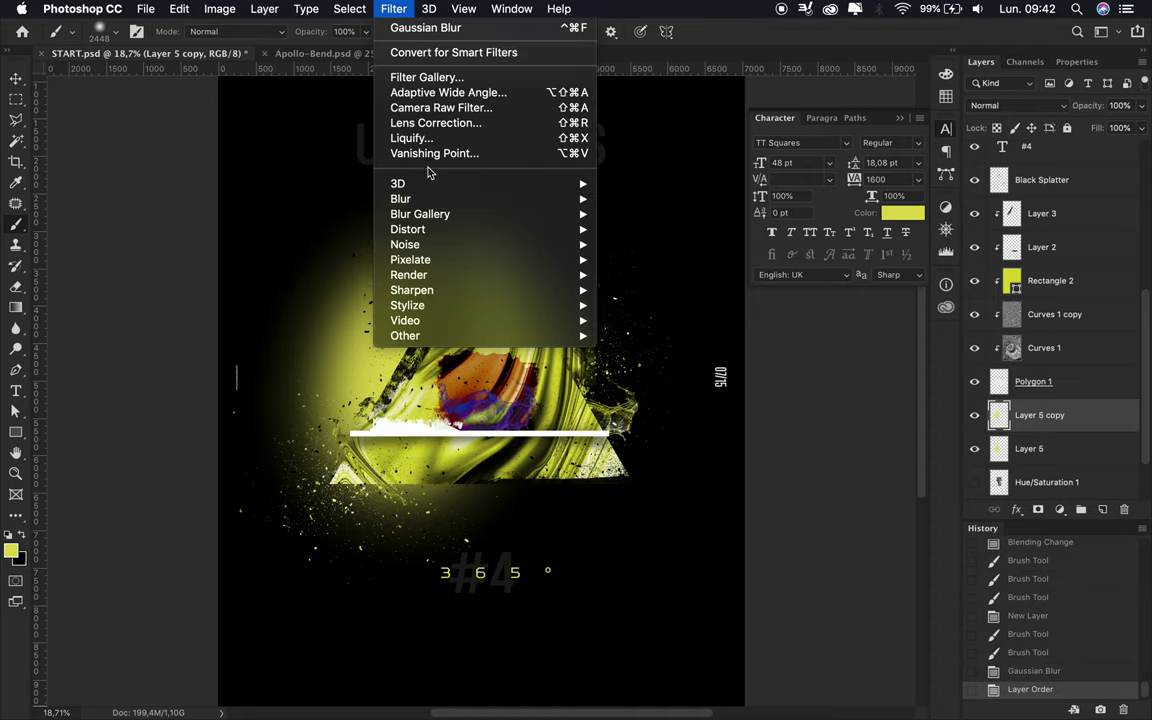
Add noise to Layer 5 copy and set its blend mode to Color Dodge
click(587, 244)
click(207, 44)
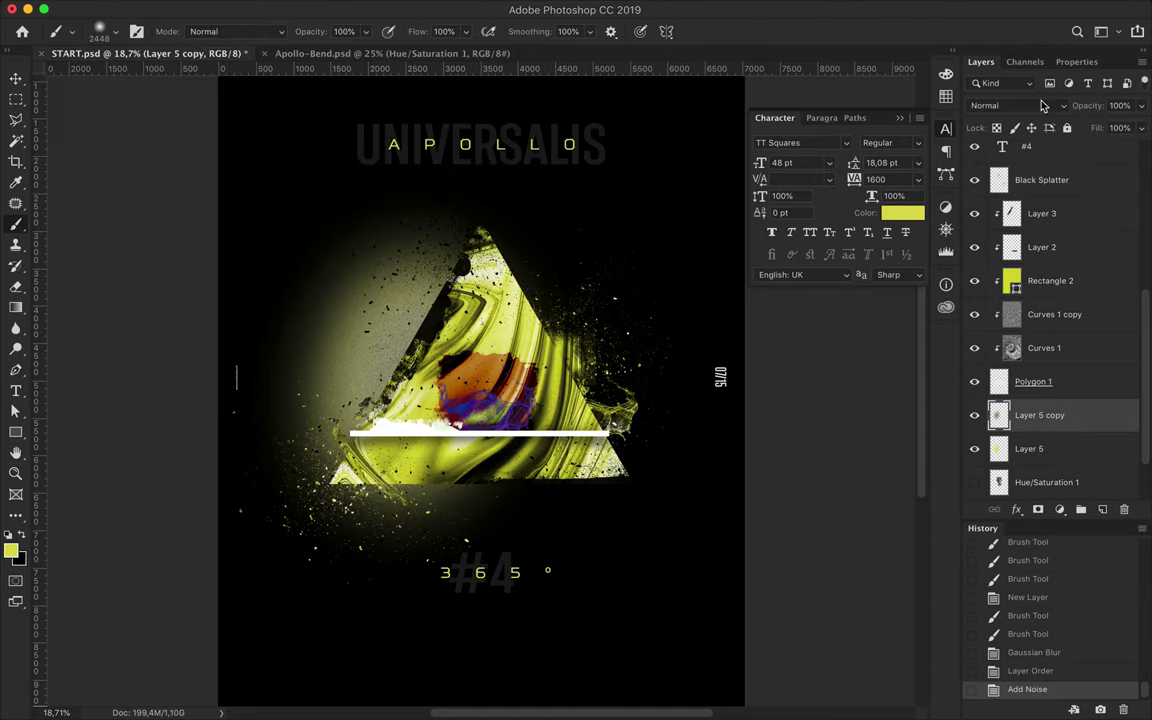
click(1000, 105)
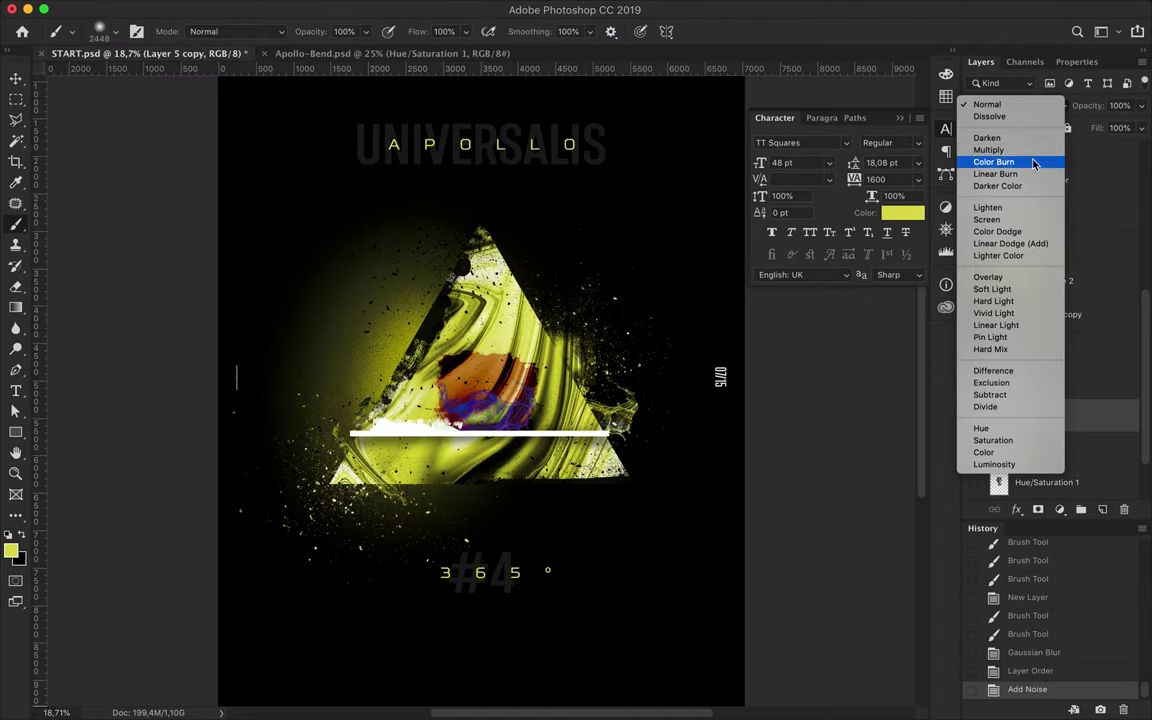
click(1020, 233)
Group the two glow layers, move them behind the triangle, and shrink them to 85%
shift+click(1035, 446)
key(ctrl+g)
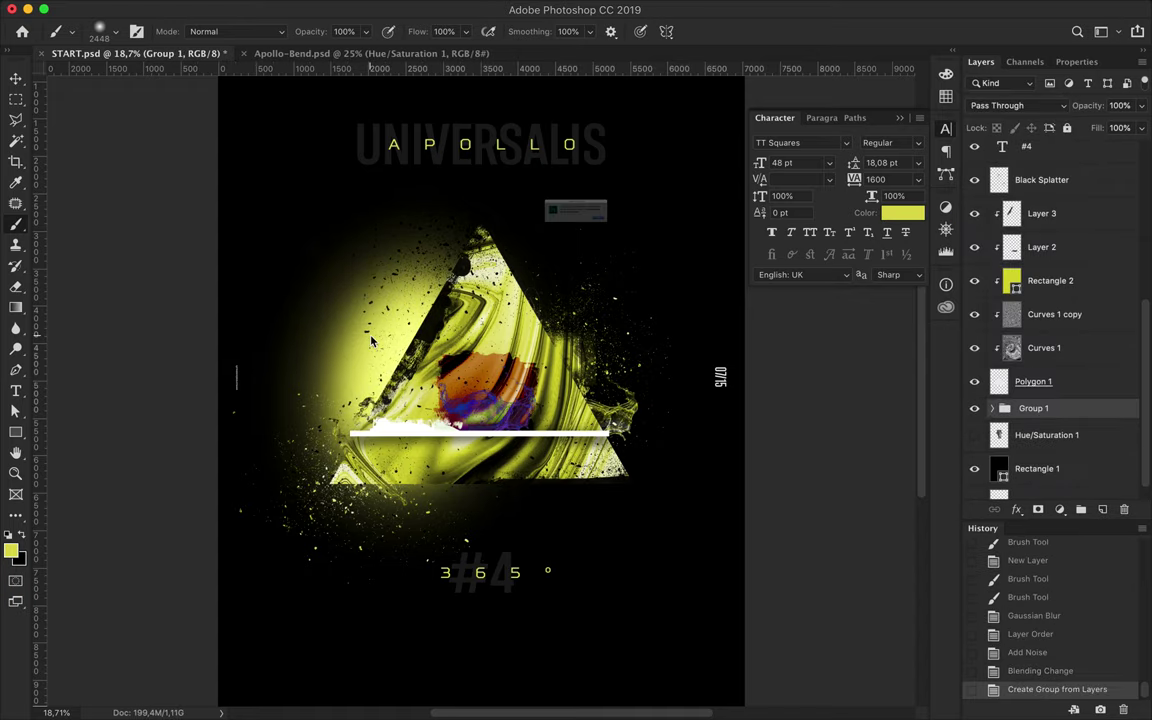
key(v)
drag(328, 333, 376, 345)
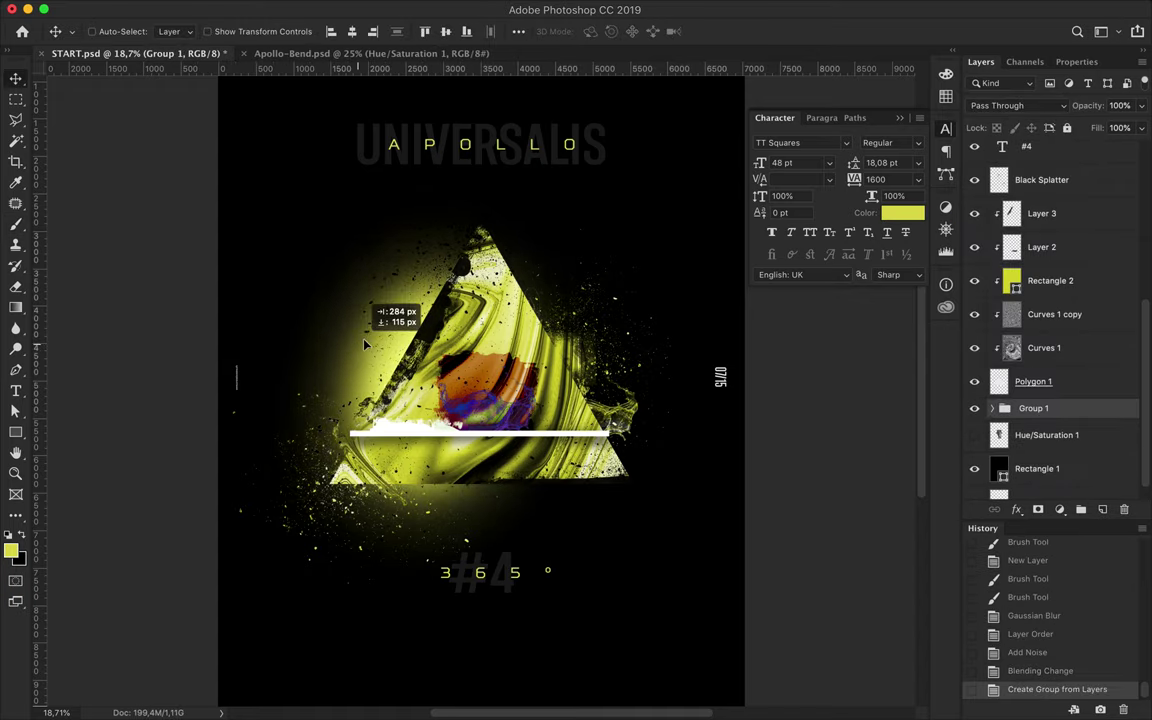
key(ctrl+t)
drag(612, 390, 558, 395)
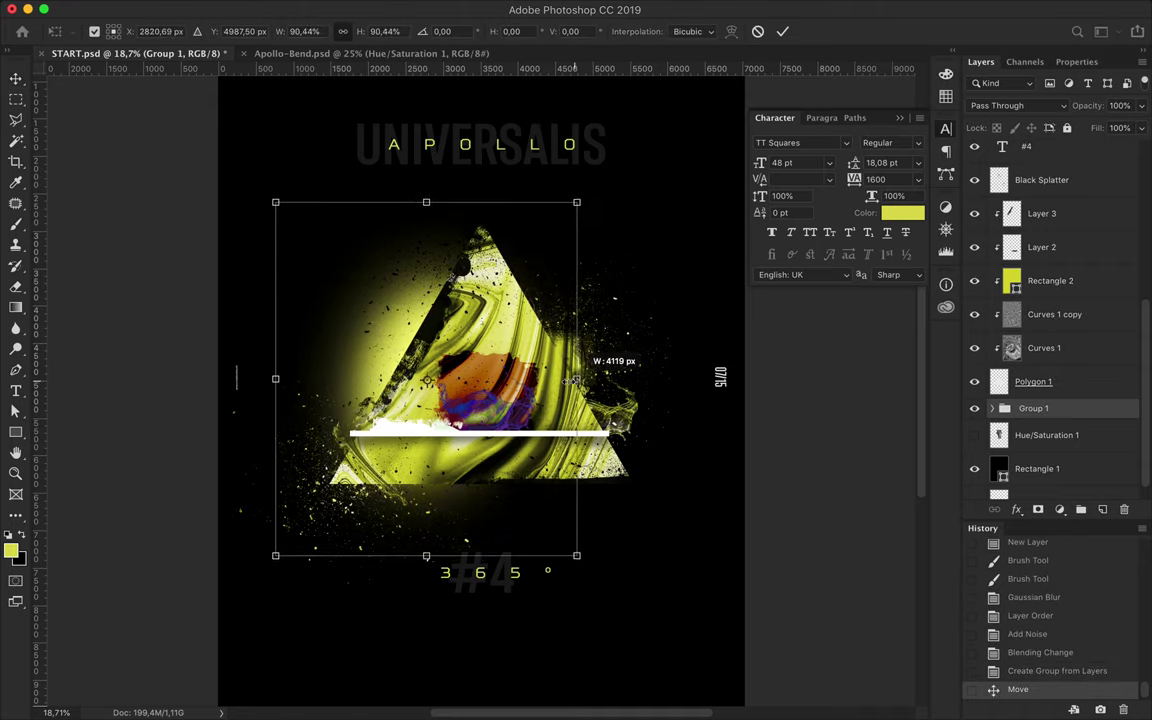
drag(393, 332, 393, 340)
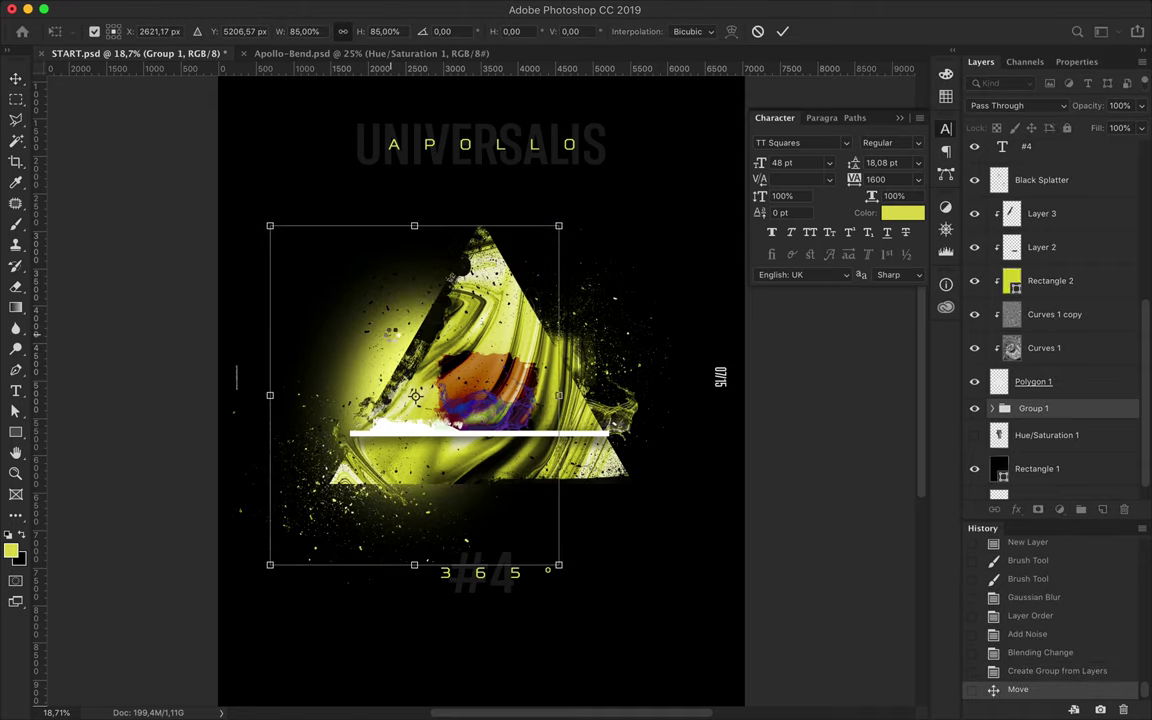
key(Return)
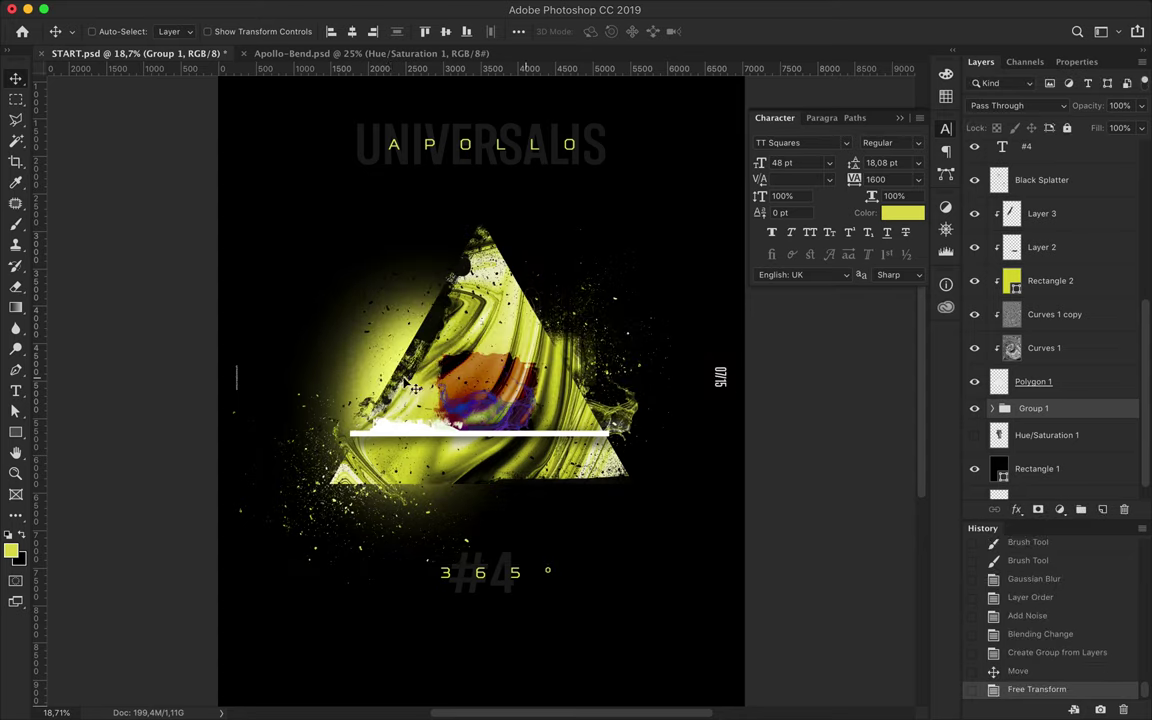
drag(375, 381, 375, 381)
key(ctrl+t)
right_click(375, 381)
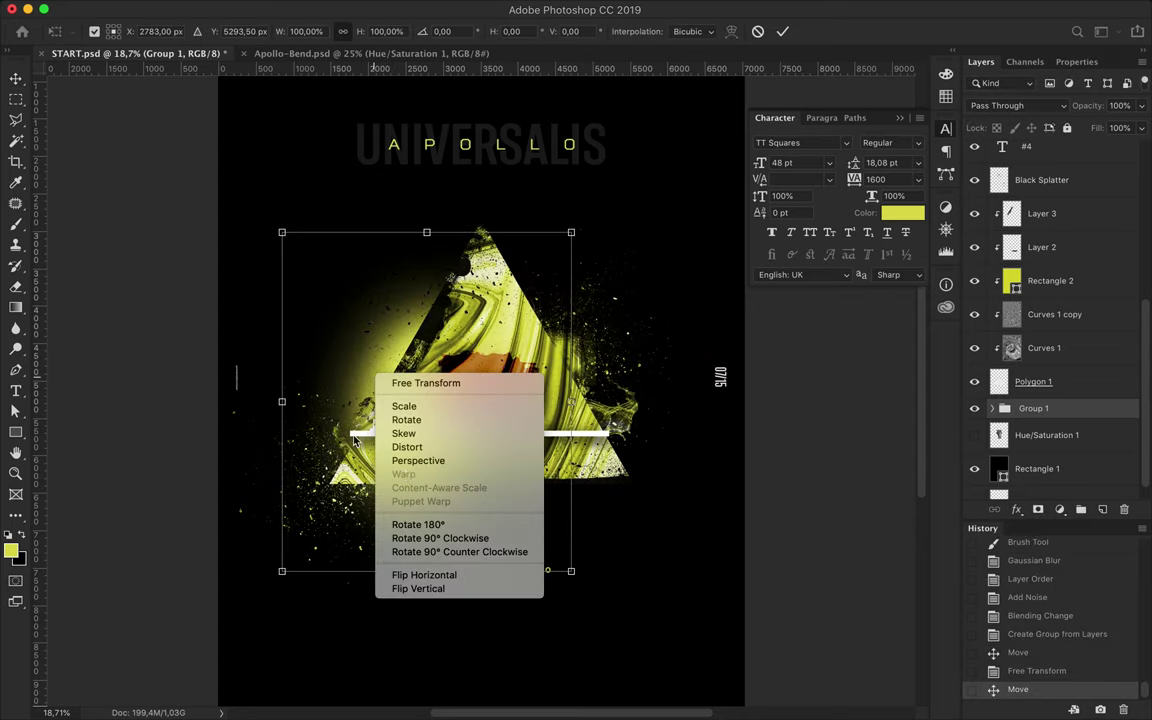
key(Escape)
key(Escape)
Reorder the glow copies inside the group and merge them into one layer
key(ctrl+e)
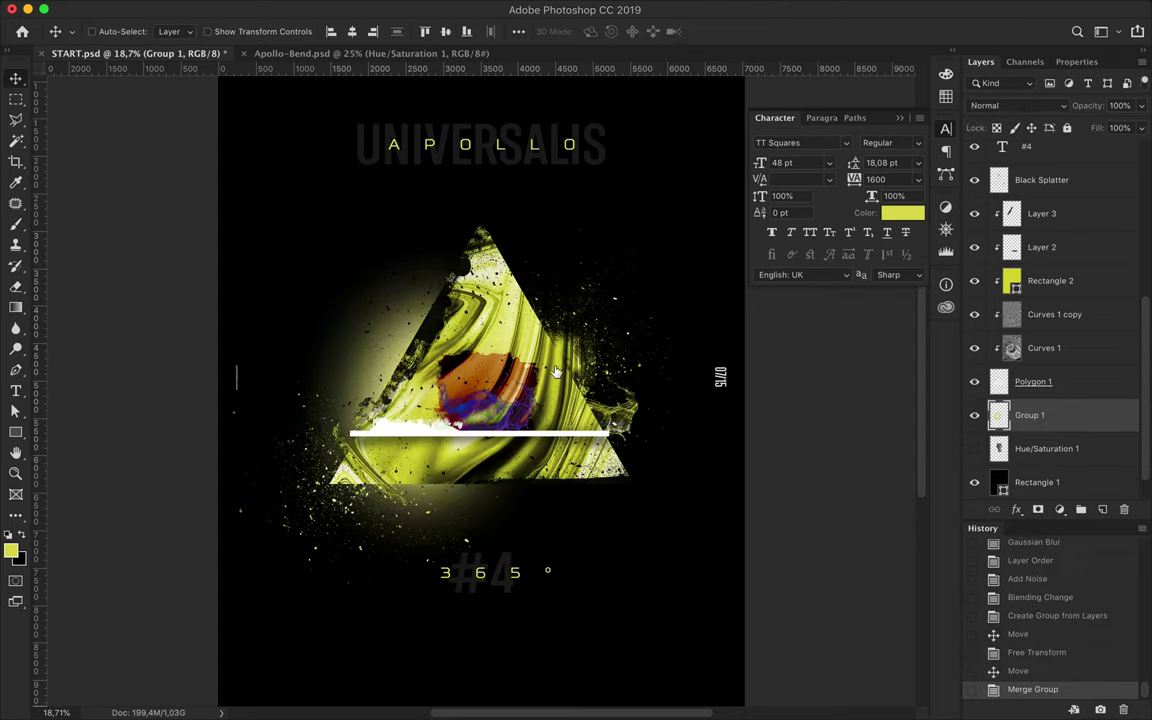
key(ctrl+z)
click(992, 408)
drag(1054, 468, 1054, 437)
scroll(1052, 482, down, 2)
shift+click(1040, 484)
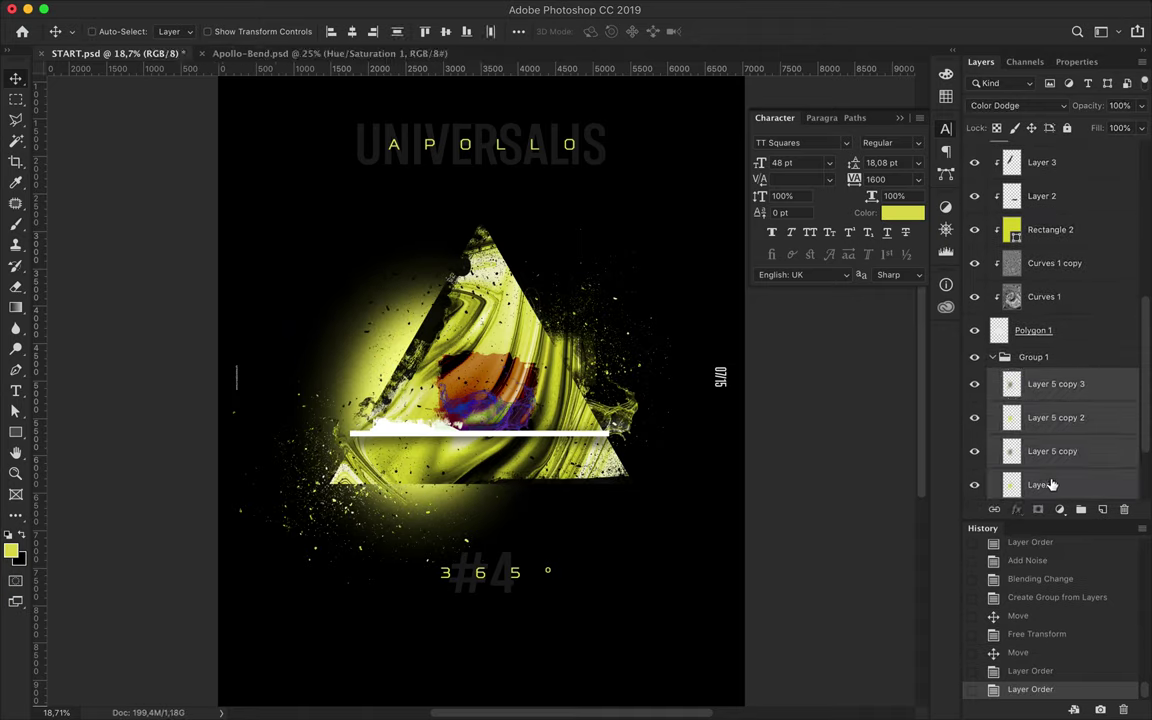
key(ctrl+e)
click(1003, 105)
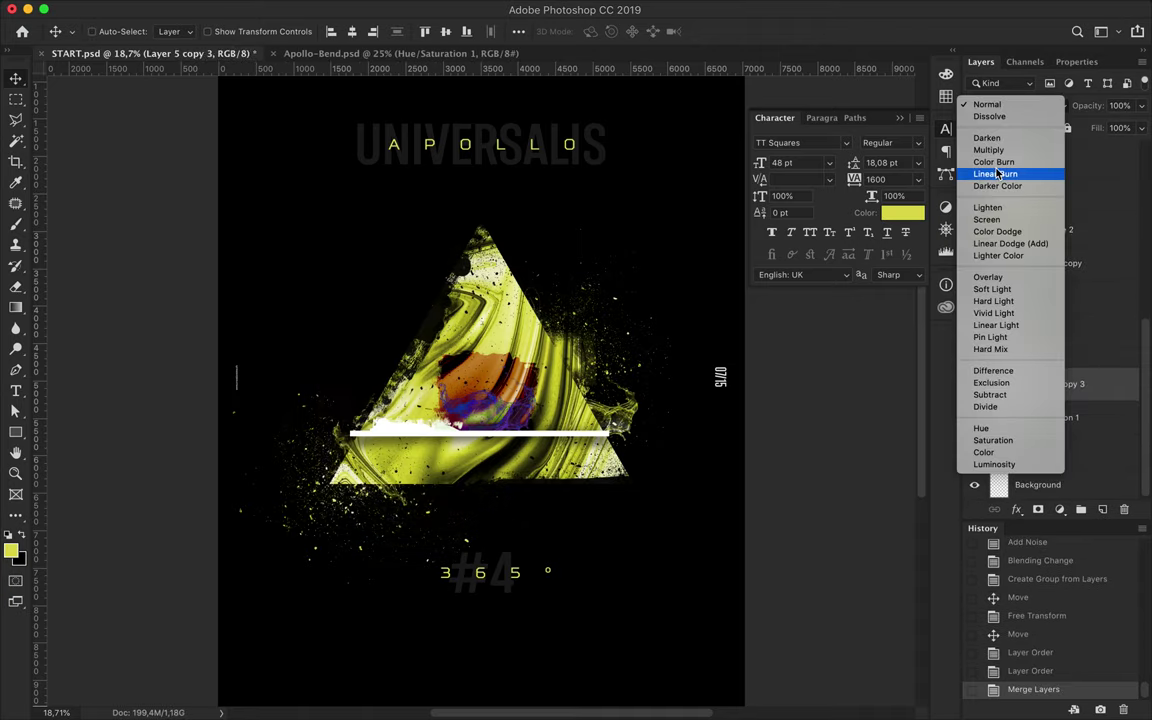
click(840, 322)
Warp and shrink the merged glow, then shift it right behind the triangle
key(ctrl+t)
right_click(398, 352)
click(420, 455)
drag(330, 300, 536, 355)
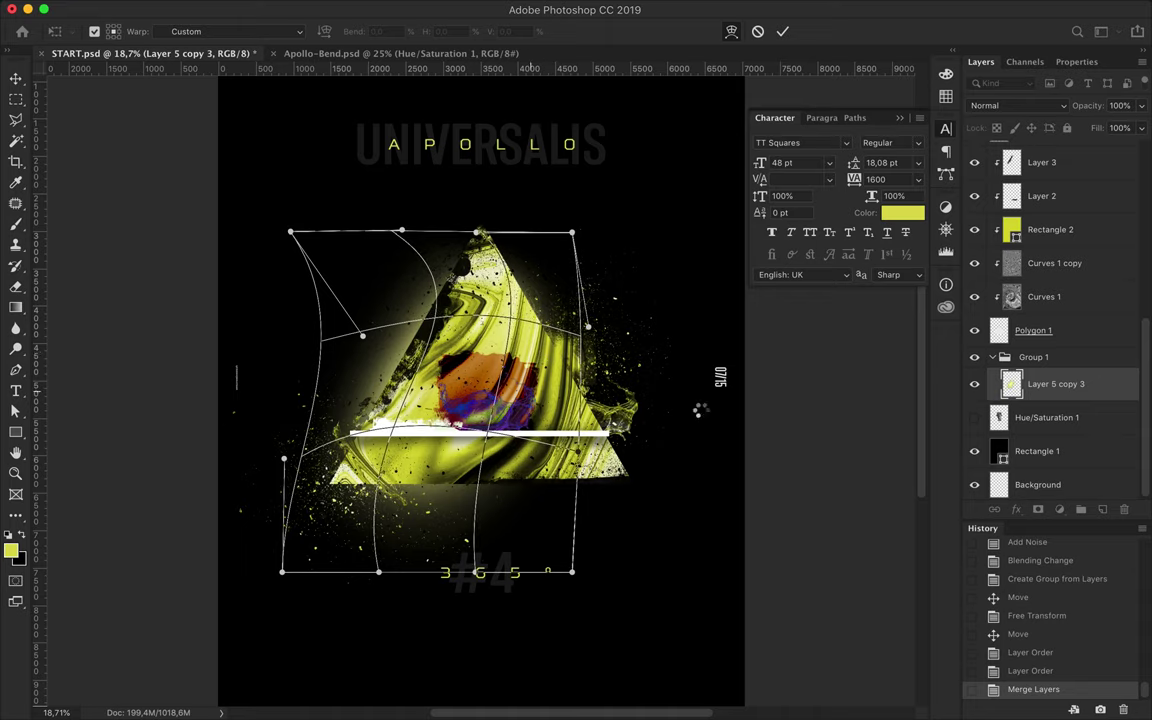
key(ctrl+t)
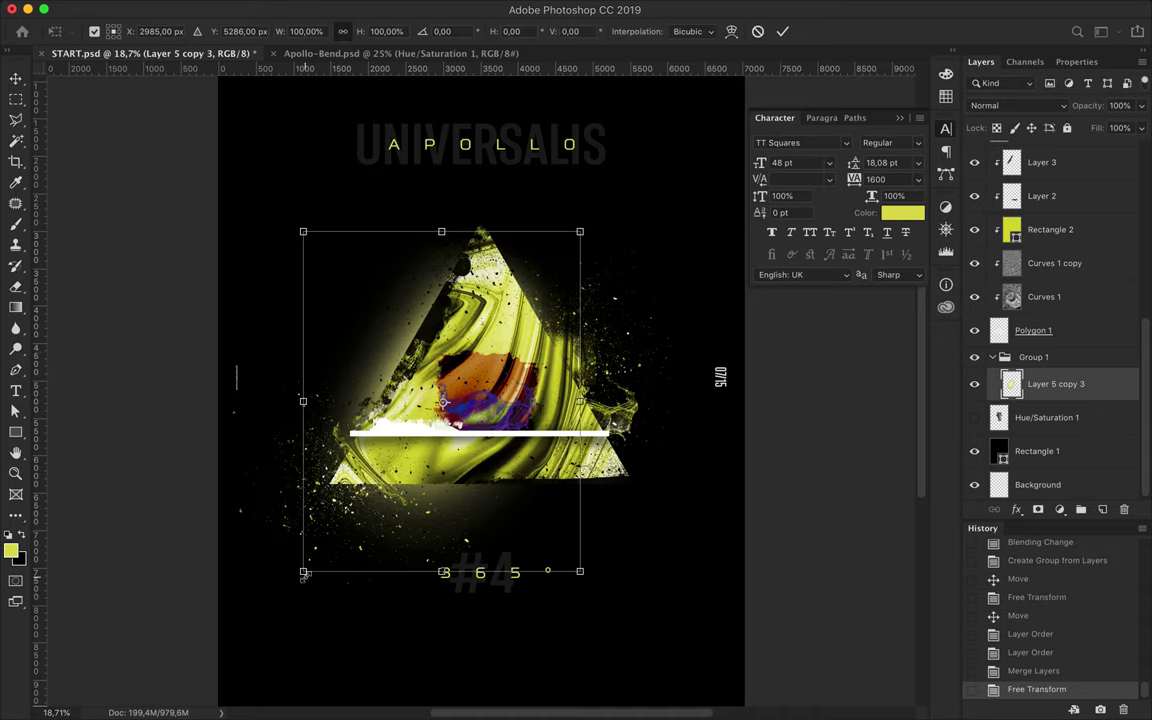
drag(303, 571, 331, 537)
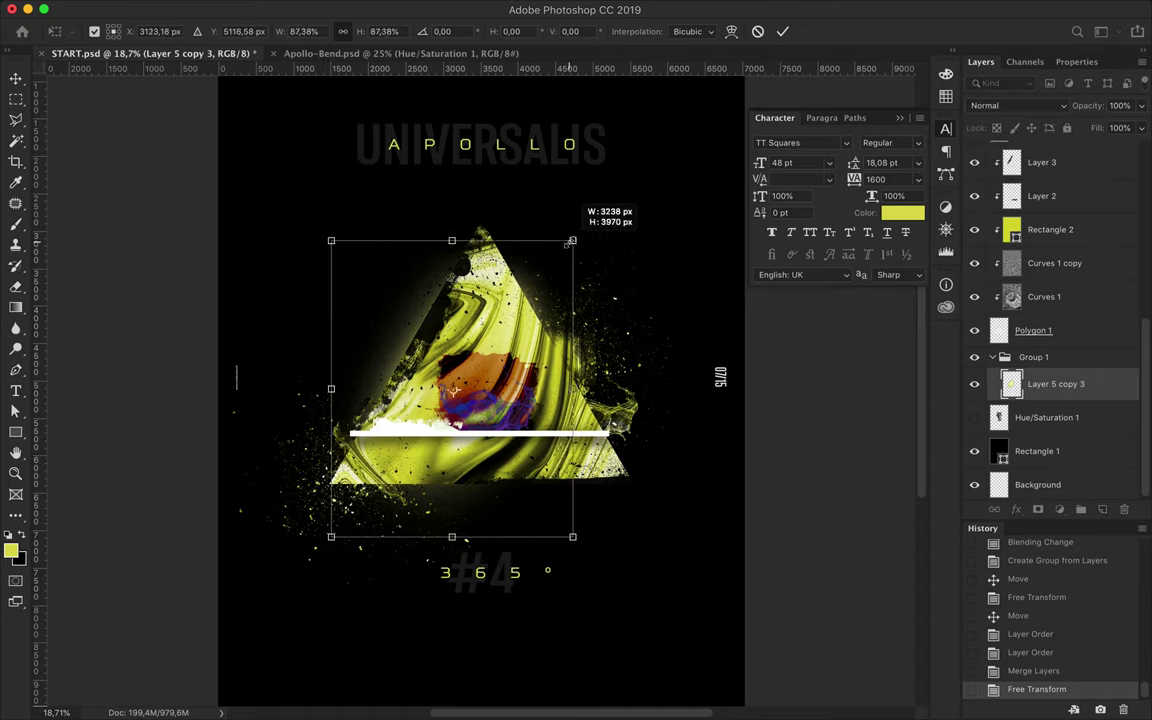
drag(581, 232, 578, 230)
key(Return)
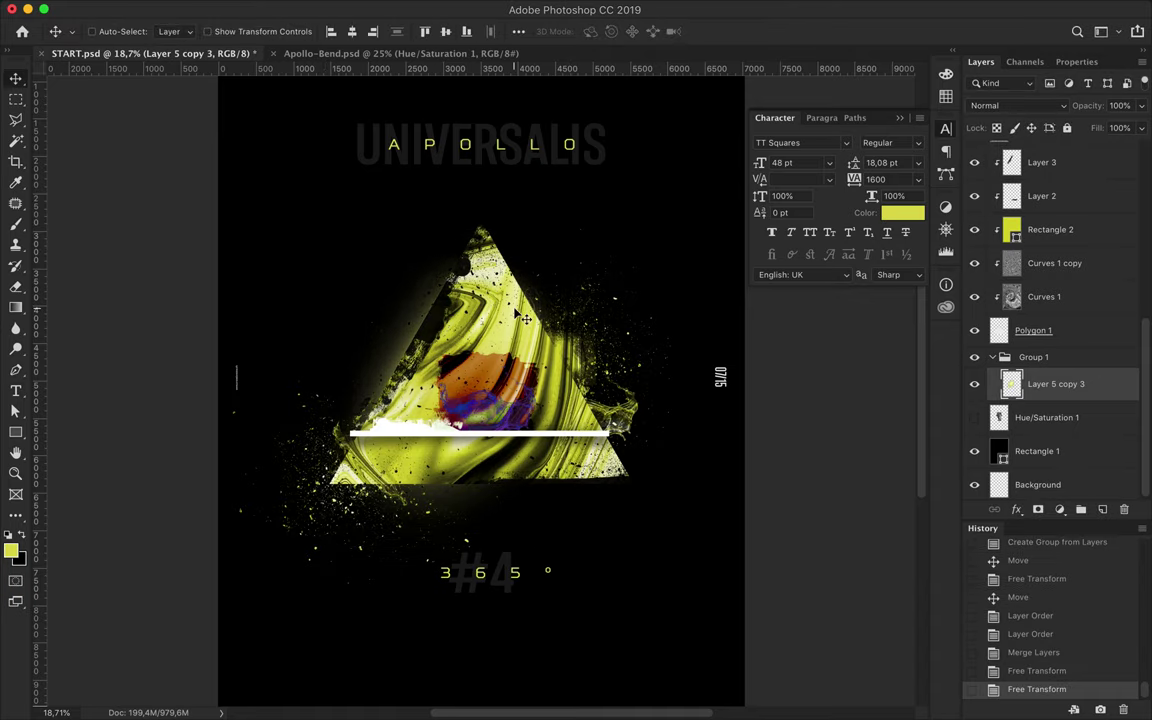
click(975, 384)
drag(353, 350, 443, 352)
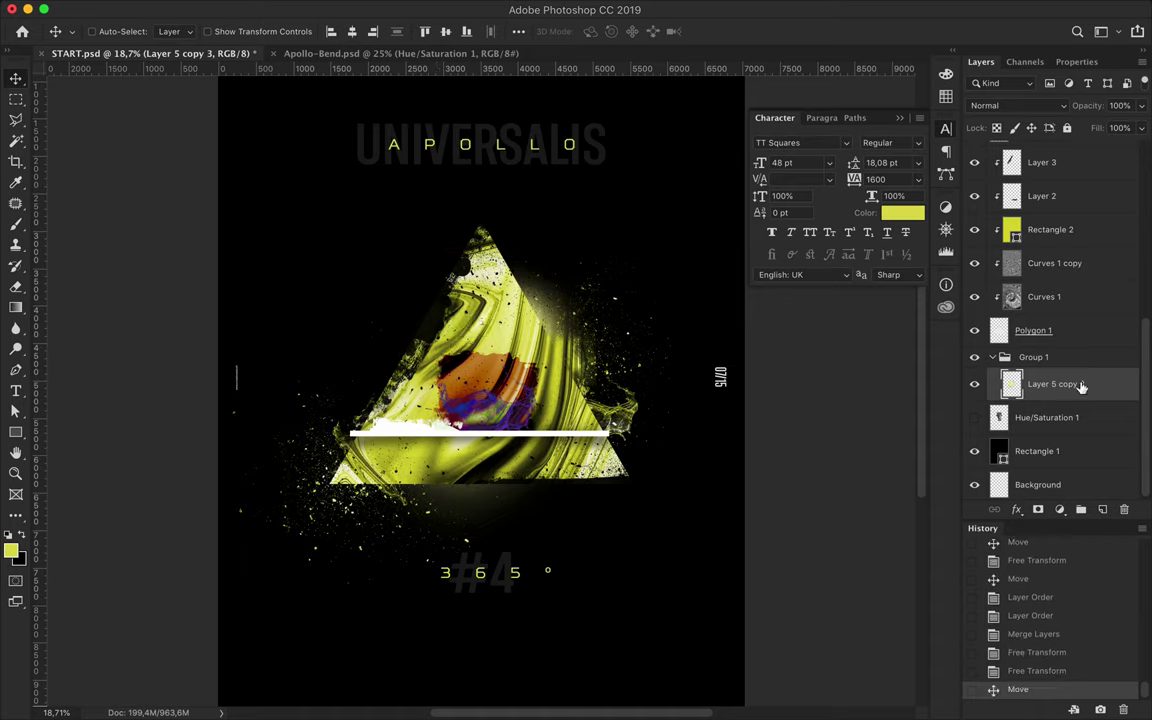
Clip a Vibrance layer (+100 vibrance, +75 saturation) to the glow, then select the rectangle copy
click(1060, 509)
click(1045, 636)
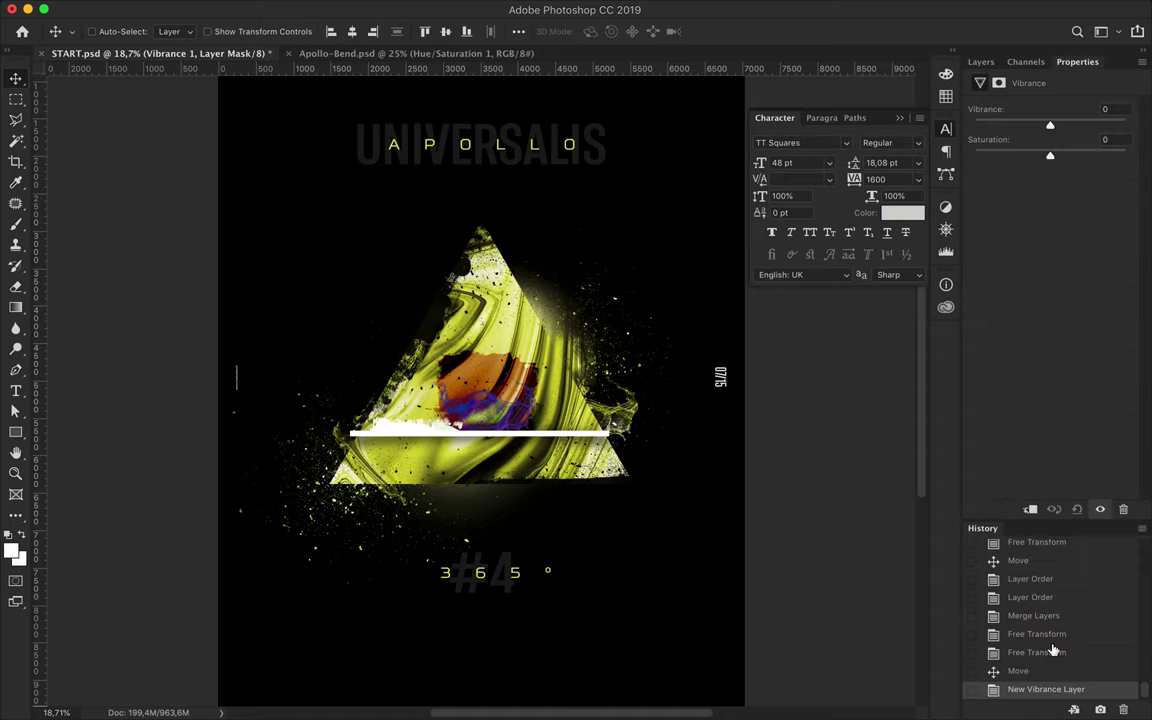
drag(1050, 157, 1116, 157)
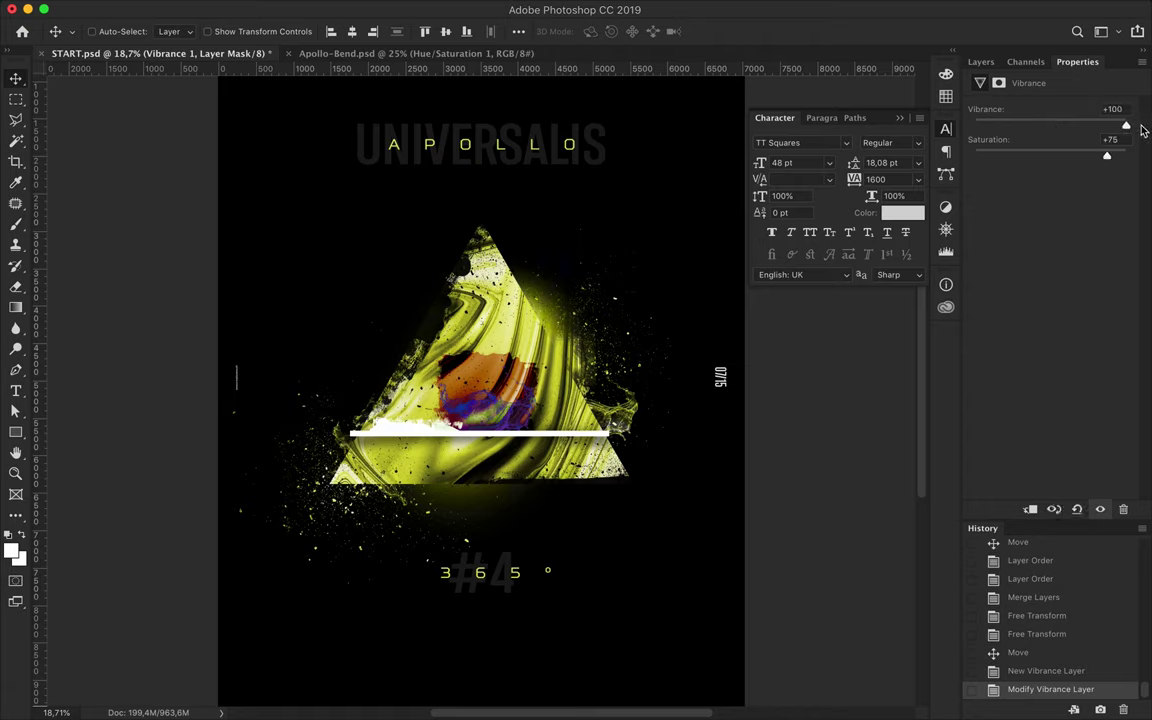
click(981, 63)
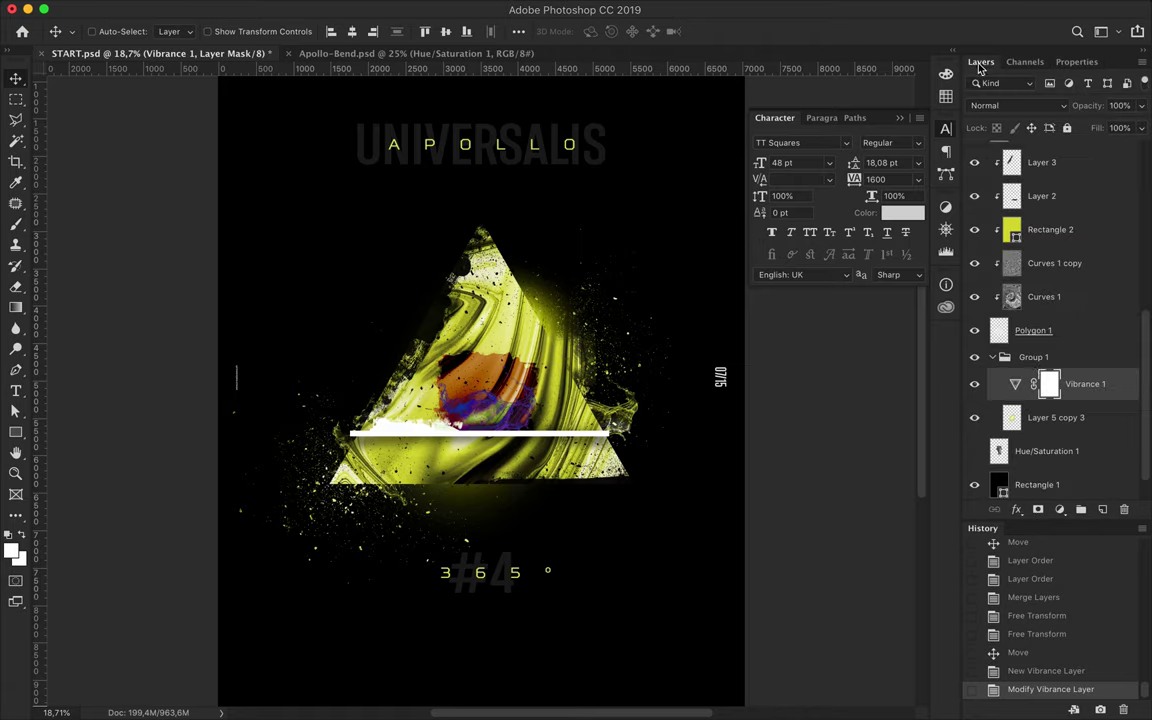
click(998, 358)
alt+click(1049, 427)
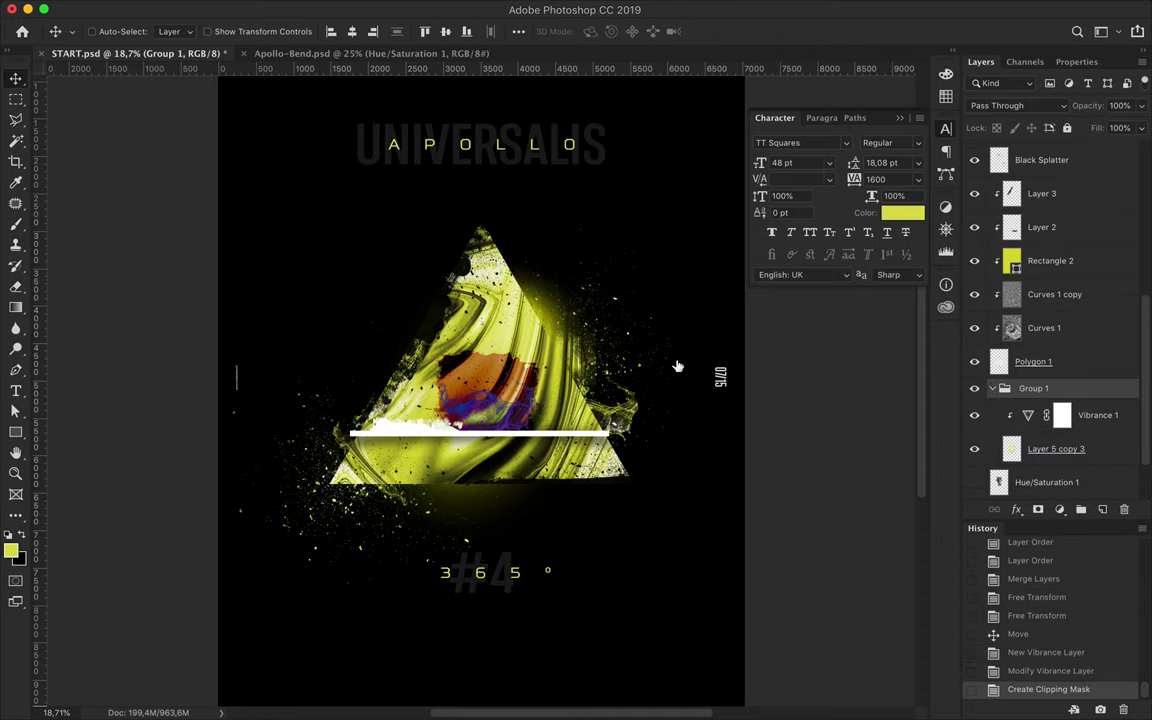
scroll(619, 368, up, 2)
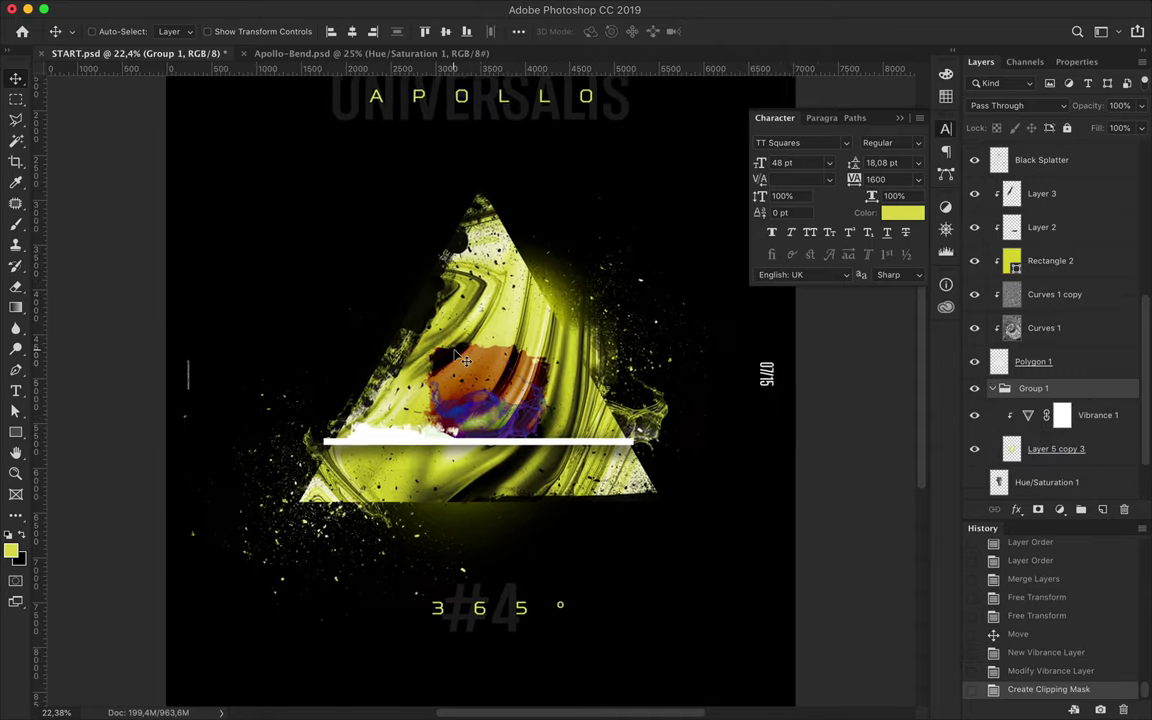
scroll(462, 358, down, 3)
scroll(1037, 322, down, 2)
click(1049, 447)
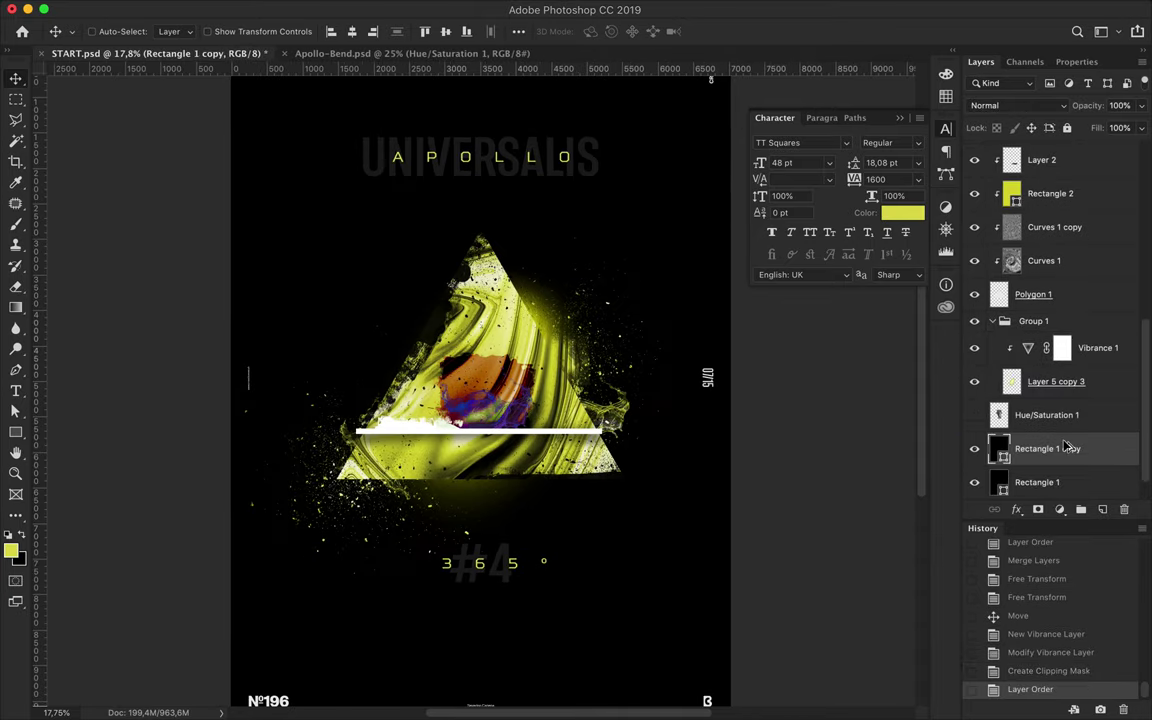
click(397, 8)
mouse_move(405, 244)
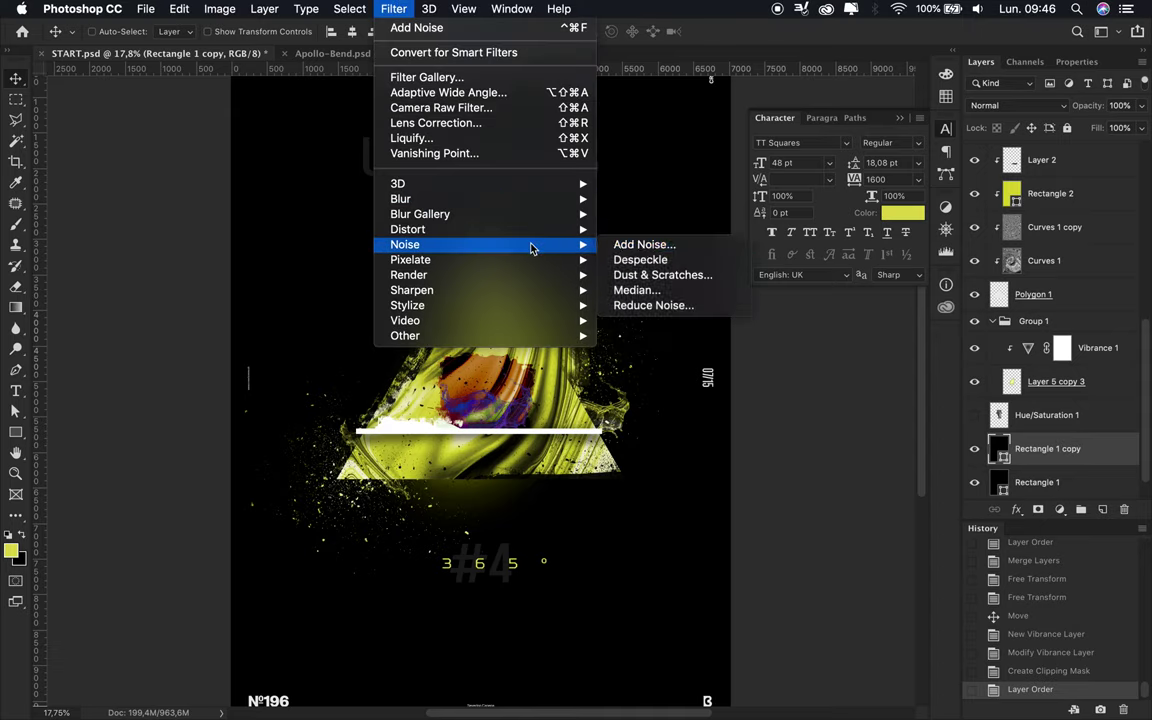
Convert the rectangle copy to a smart object and add noise at about 26%
click(645, 249)
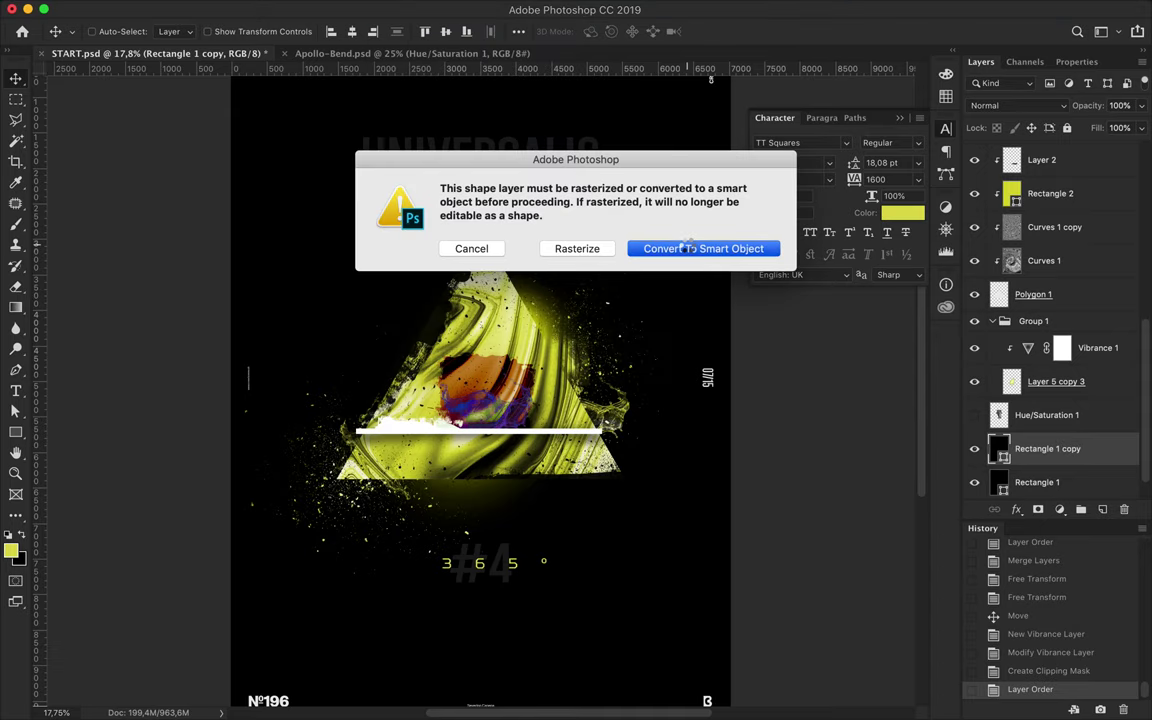
click(688, 246)
drag(131, 254, 25, 256)
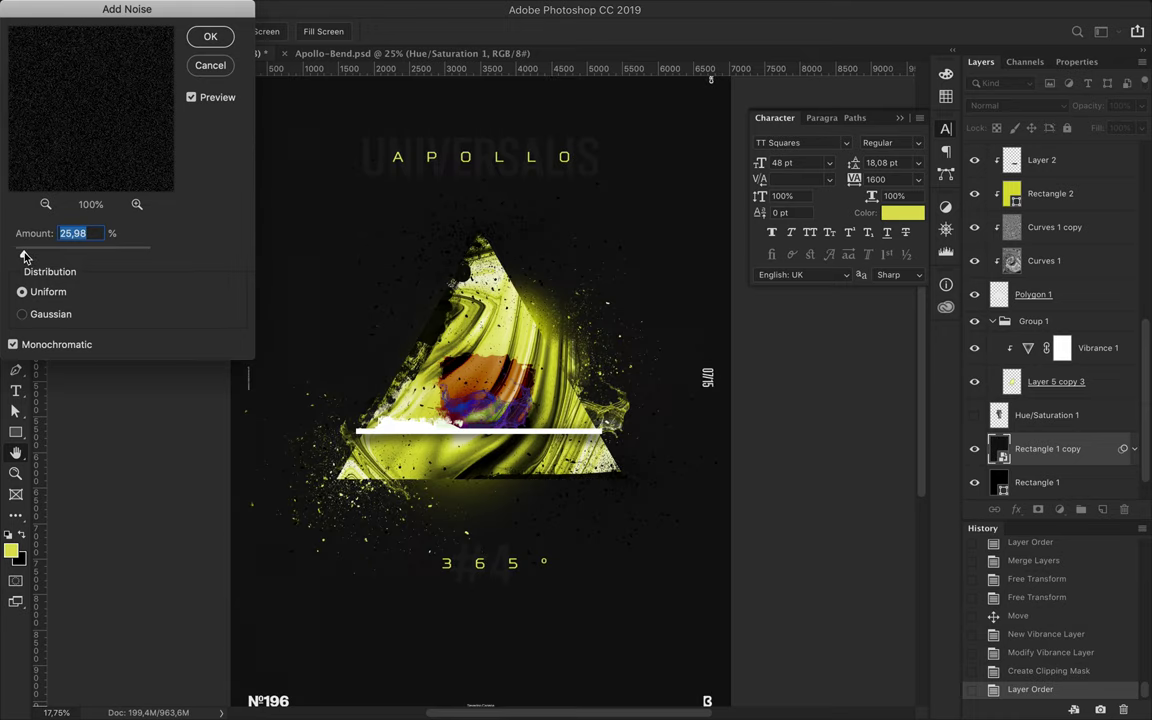
key(Return)
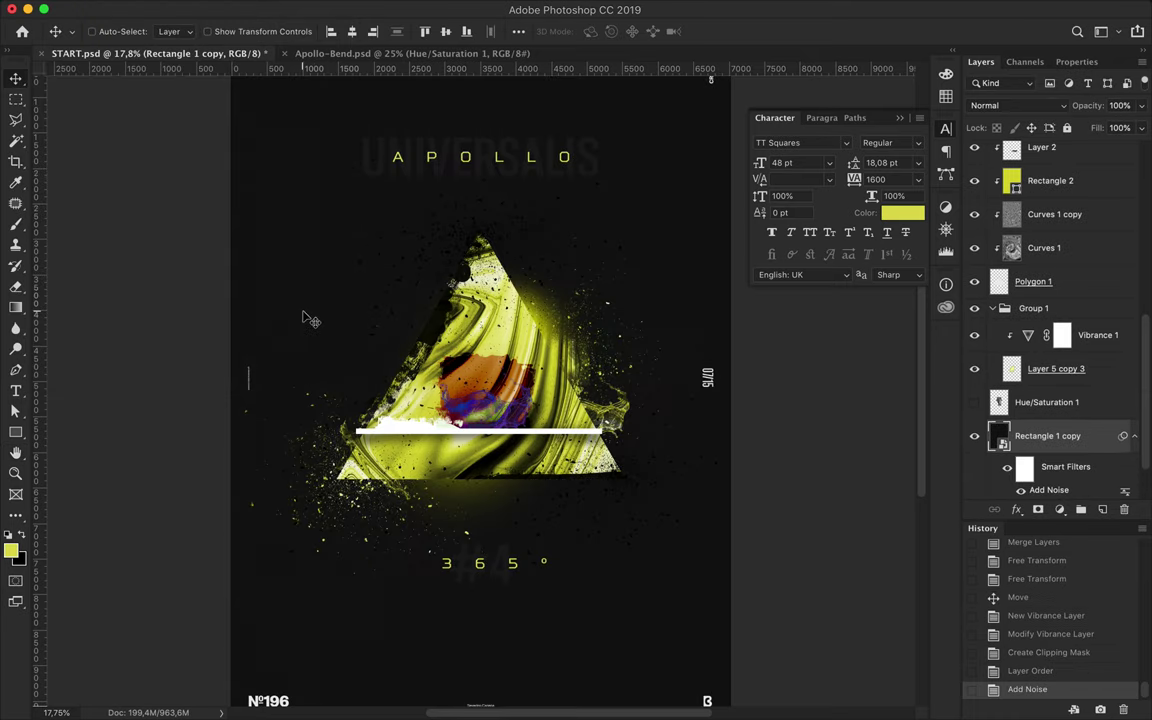
scroll(312, 318, up, 3)
scroll(312, 318, up, 2)
scroll(312, 318, up, 1)
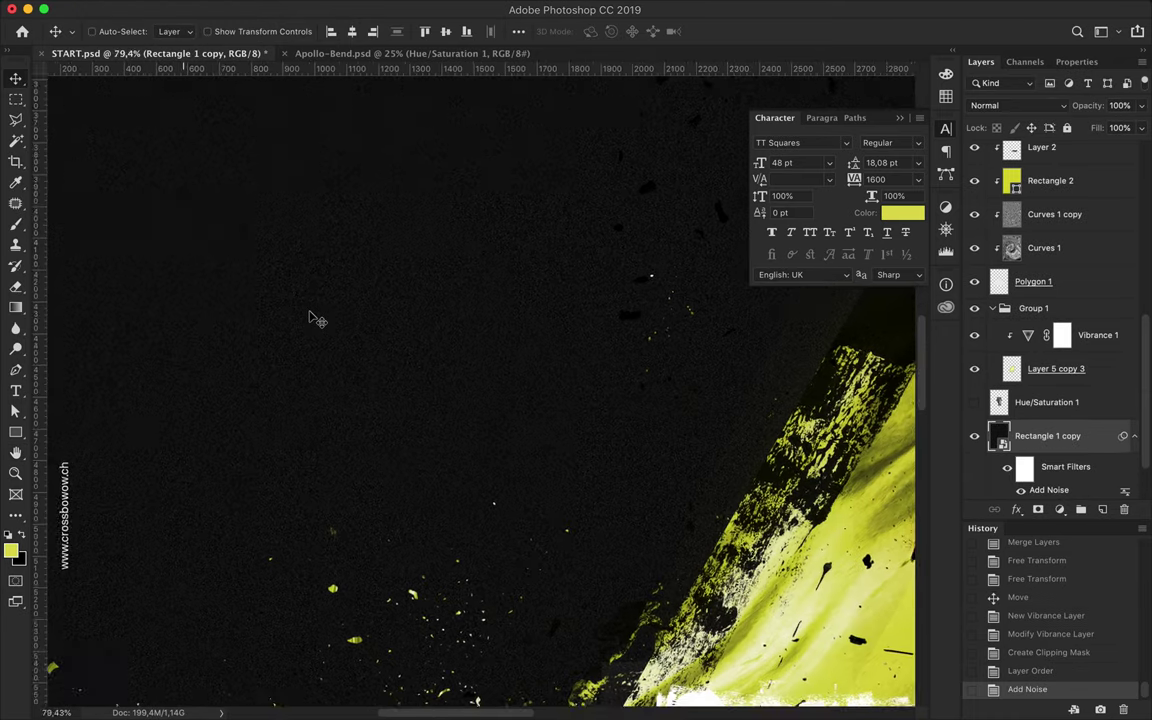
scroll(312, 318, up, 2)
scroll(312, 318, up, 4)
Thin the noise to scattered specks with a Magic Wand inverse selection, rasterizing and deleting
key(w)
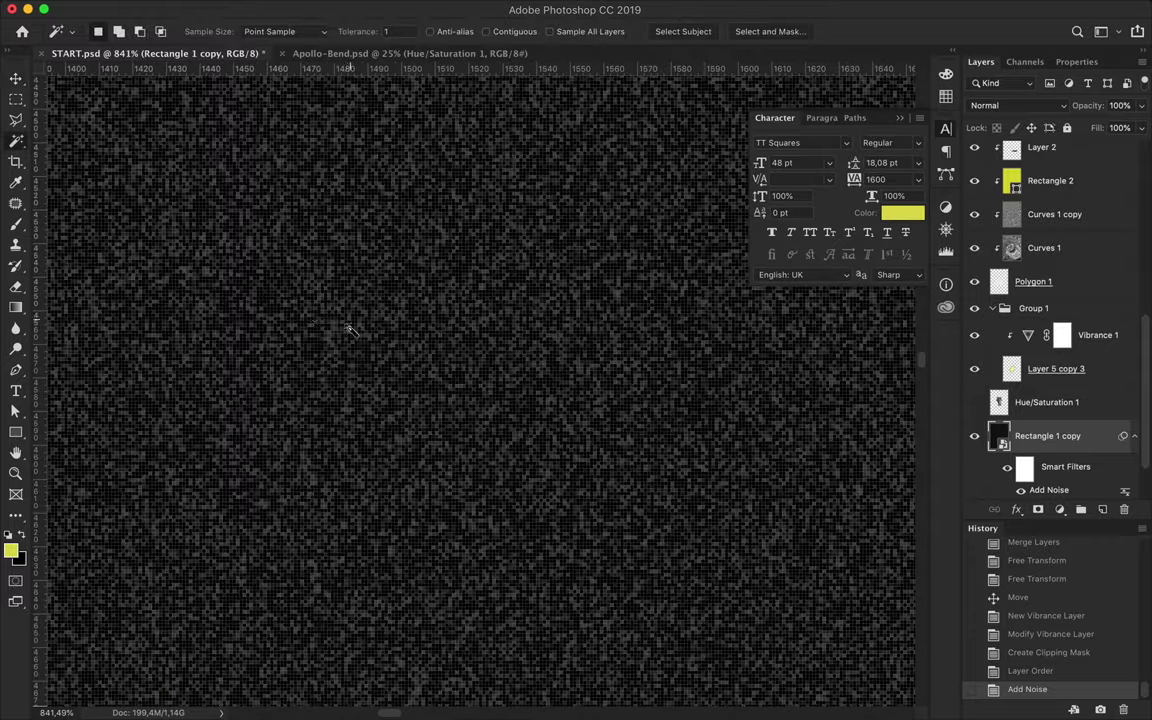
click(332, 345)
key(ctrl+shift+i)
key(BackSpace)
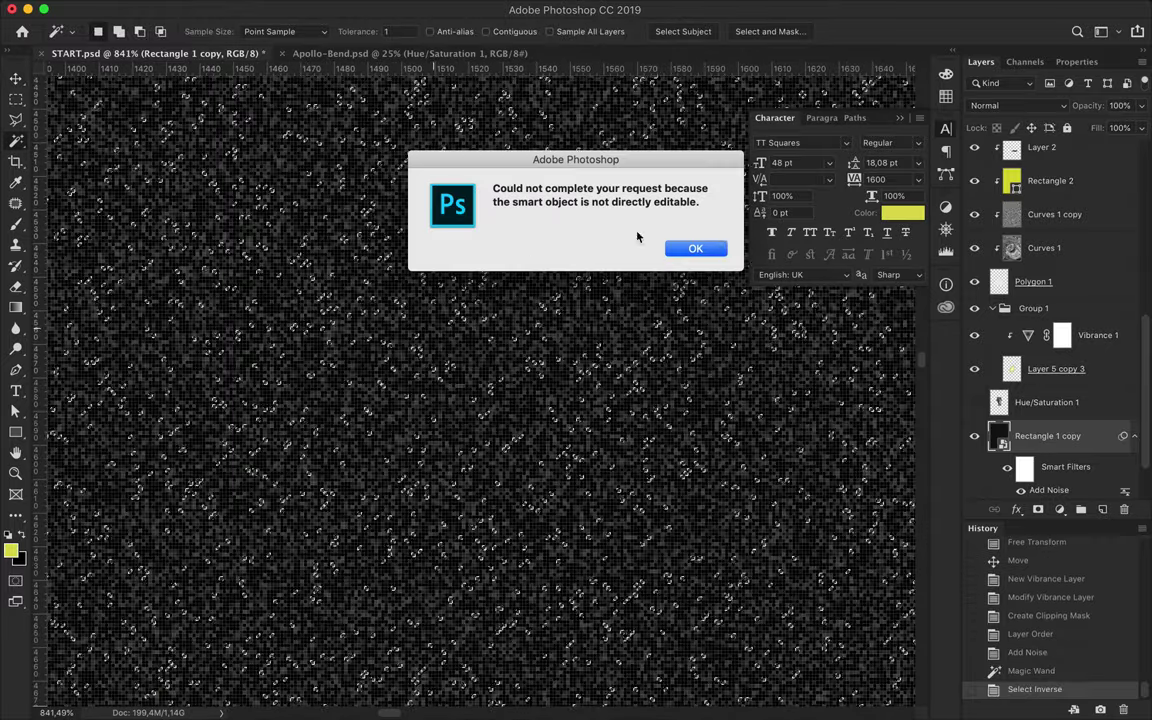
click(696, 249)
right_click(1047, 436)
click(880, 300)
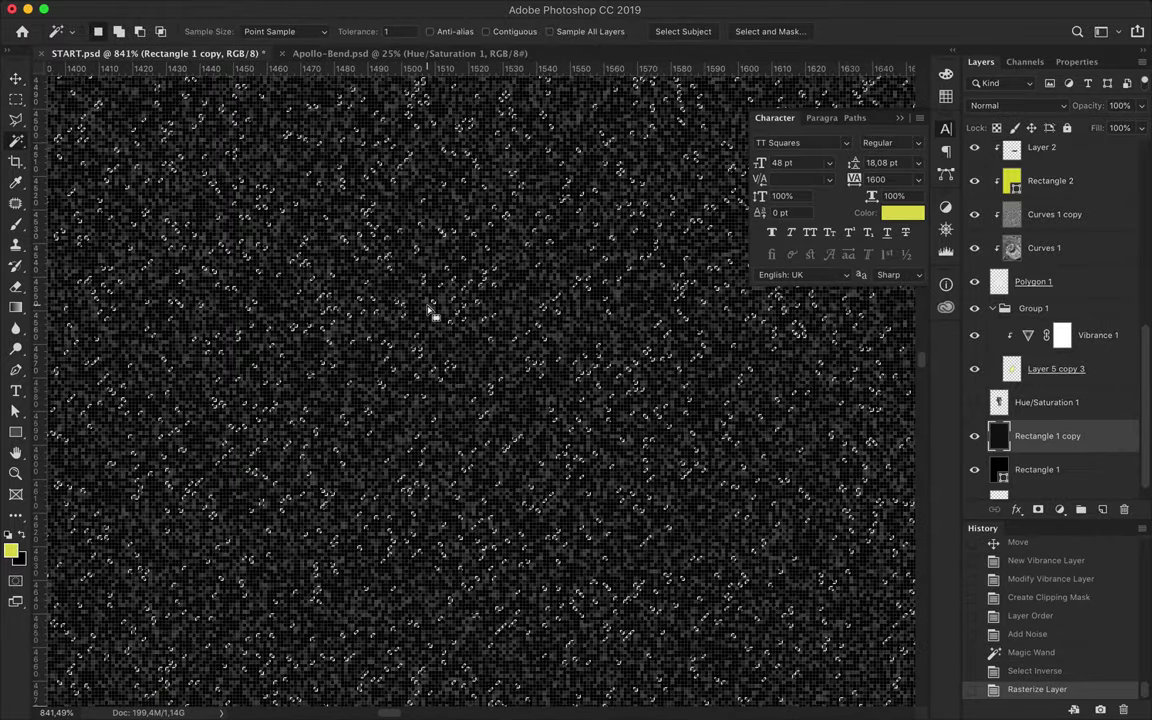
key(BackSpace)
key(ctrl+d)
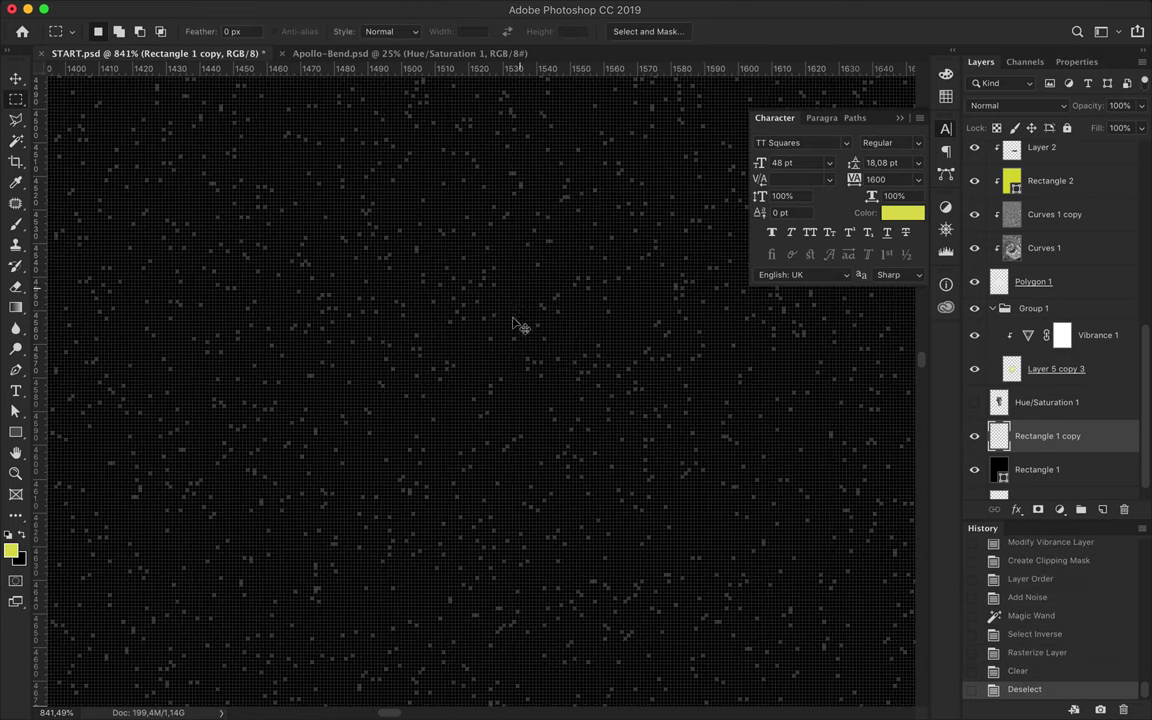
Soften the specks with Gaussian Blur 0.4, then streak them with Motion Blur at angle 0
key(v)
click(395, 8)
mouse_move(400, 199)
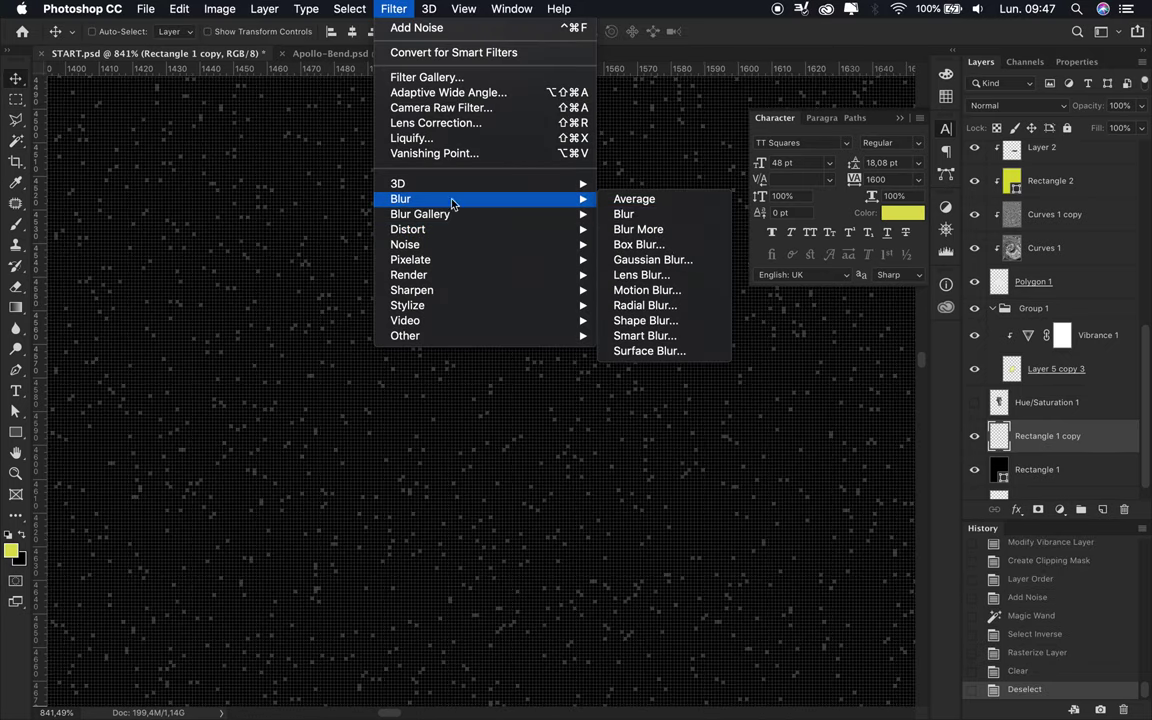
click(642, 259)
drag(841, 376, 726, 376)
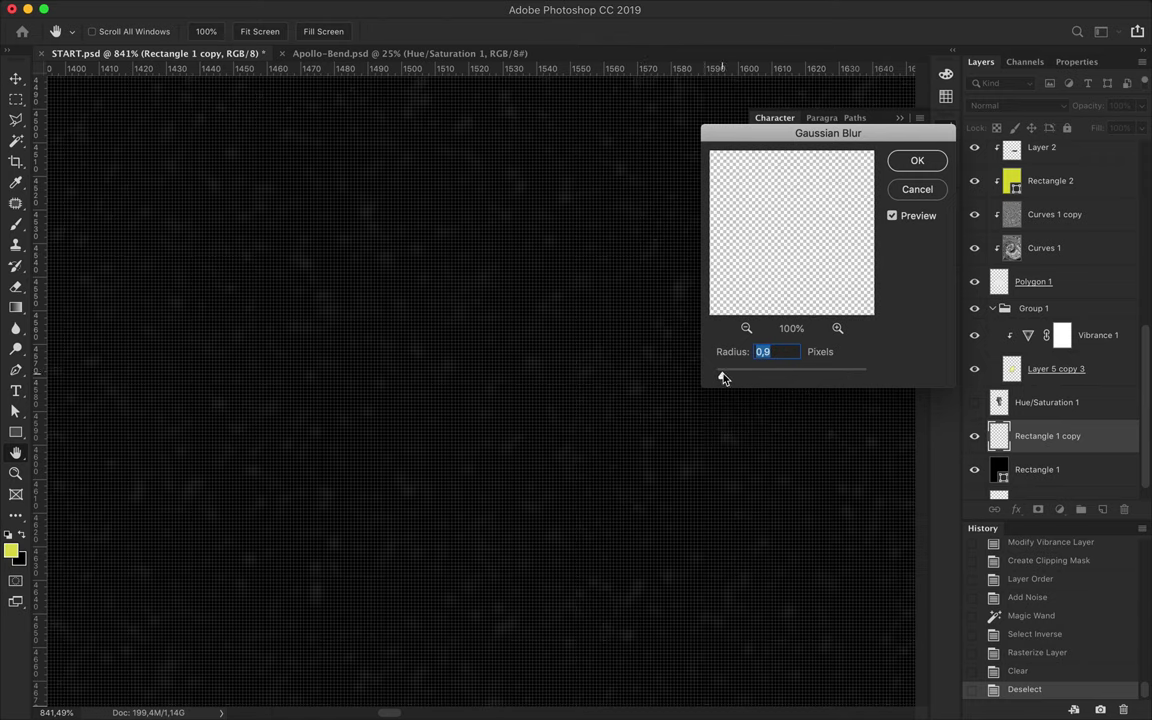
drag(724, 378, 719, 380)
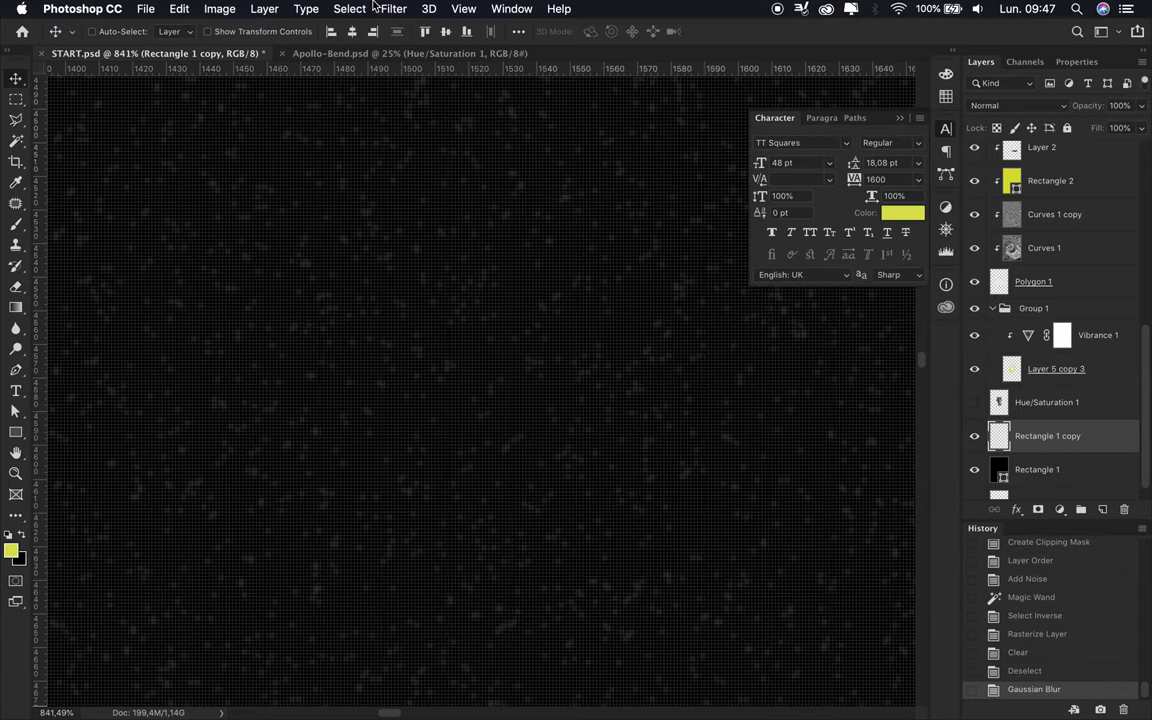
click(393, 9)
click(660, 291)
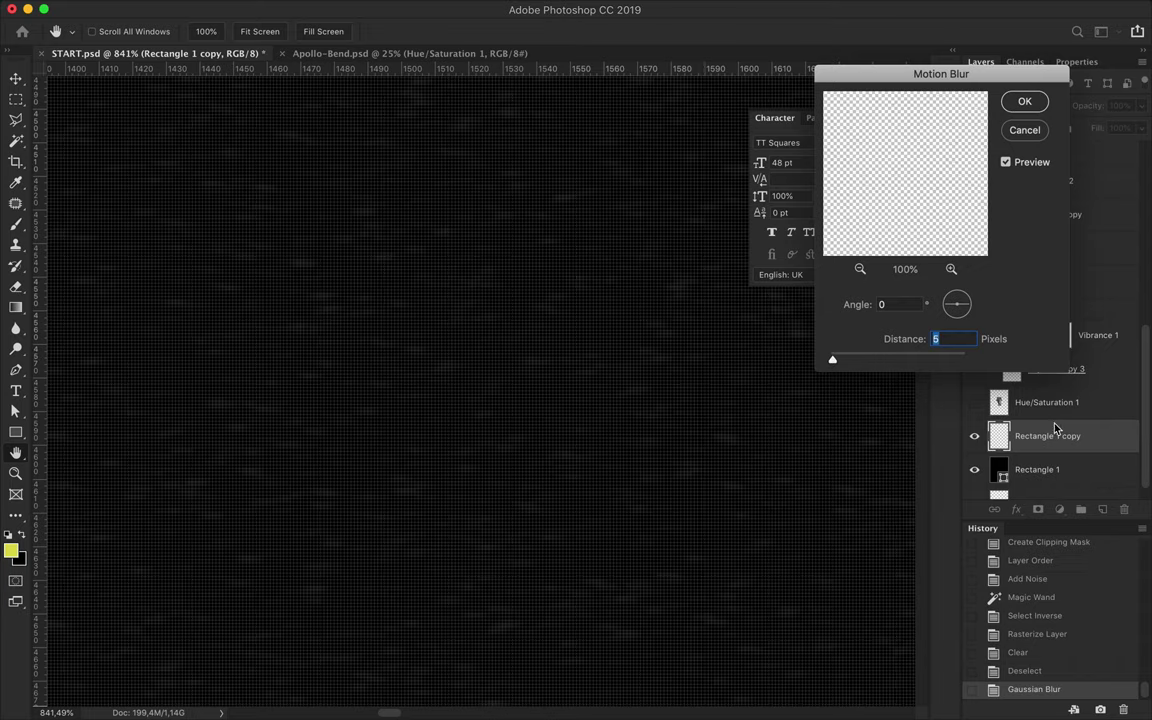
key(Return)
Reorder the noise layers and delete the extra copy, leaving Rectangle 1 copy 2
drag(1050, 437, 1040, 473)
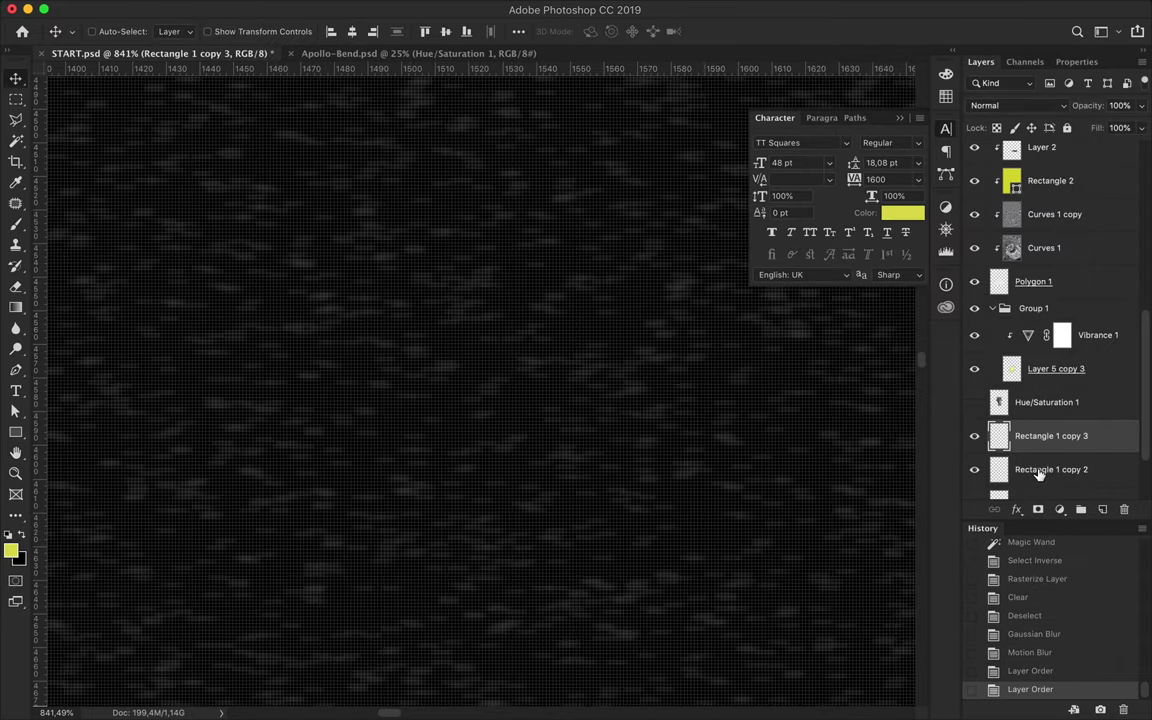
scroll(1040, 450, down, 1)
key(ctrl+0)
scroll(560, 360, up, 2)
scroll(560, 360, up, 1)
scroll(560, 360, up, 2)
scroll(560, 360, up, 2)
scroll(560, 360, up, 2)
scroll(560, 360, up, 1)
key(Delete)
key(ctrl+0)
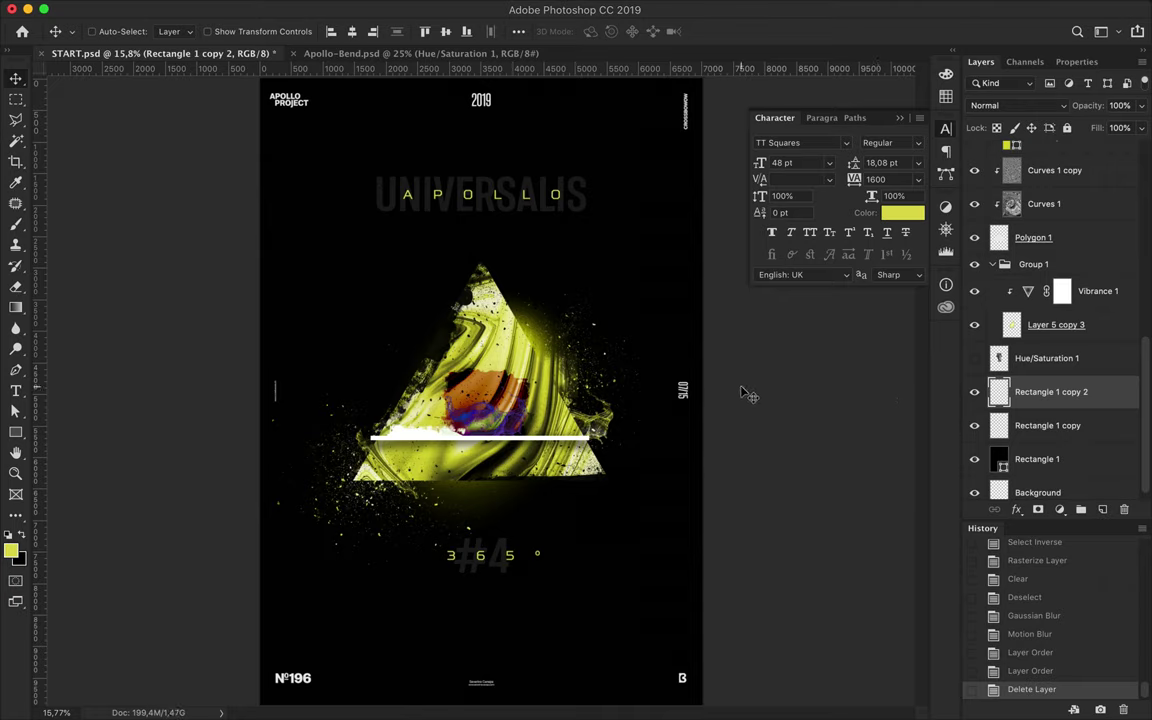
Recolour the APOLLO letters after the A to white (ffffff) and commit the text
double_click(460, 194)
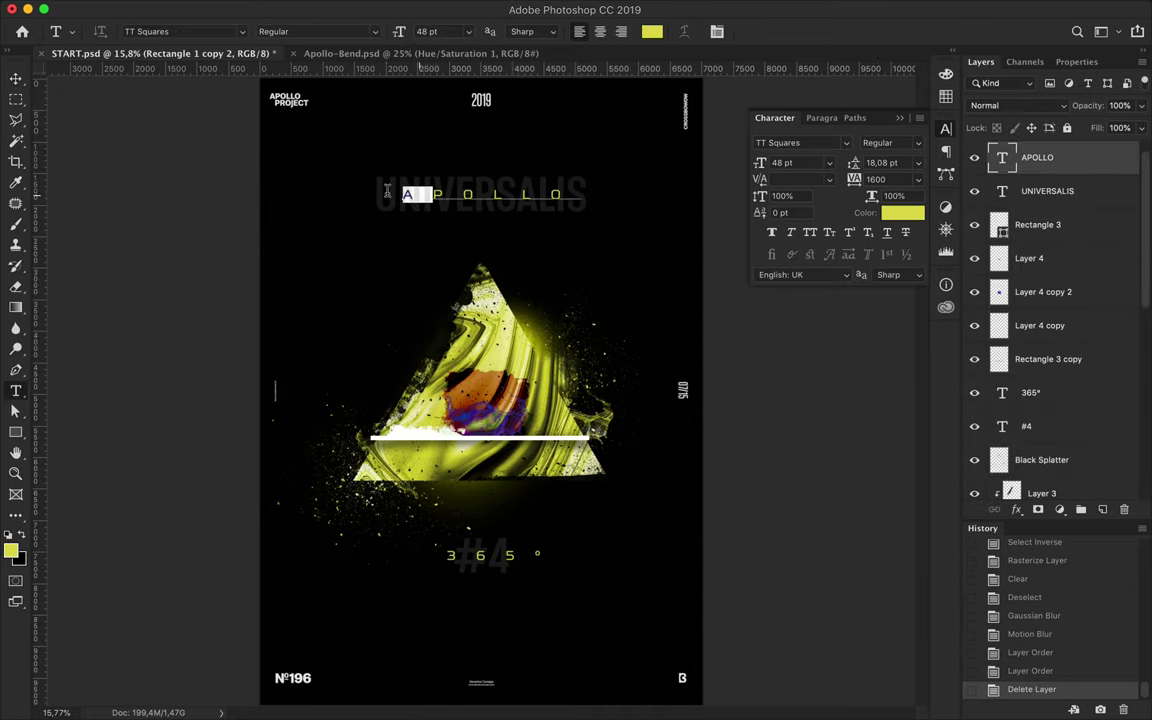
drag(403, 194, 428, 194)
click(903, 212)
click(682, 288)
click(1049, 272)
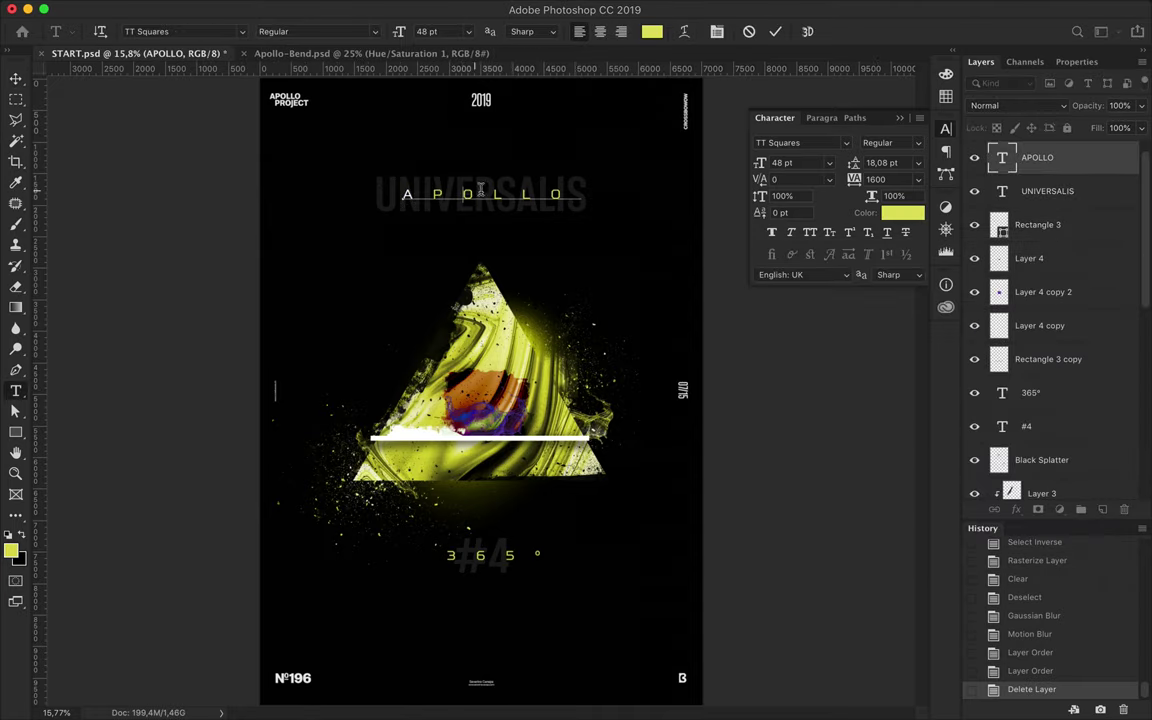
drag(565, 194, 425, 194)
click(651, 31)
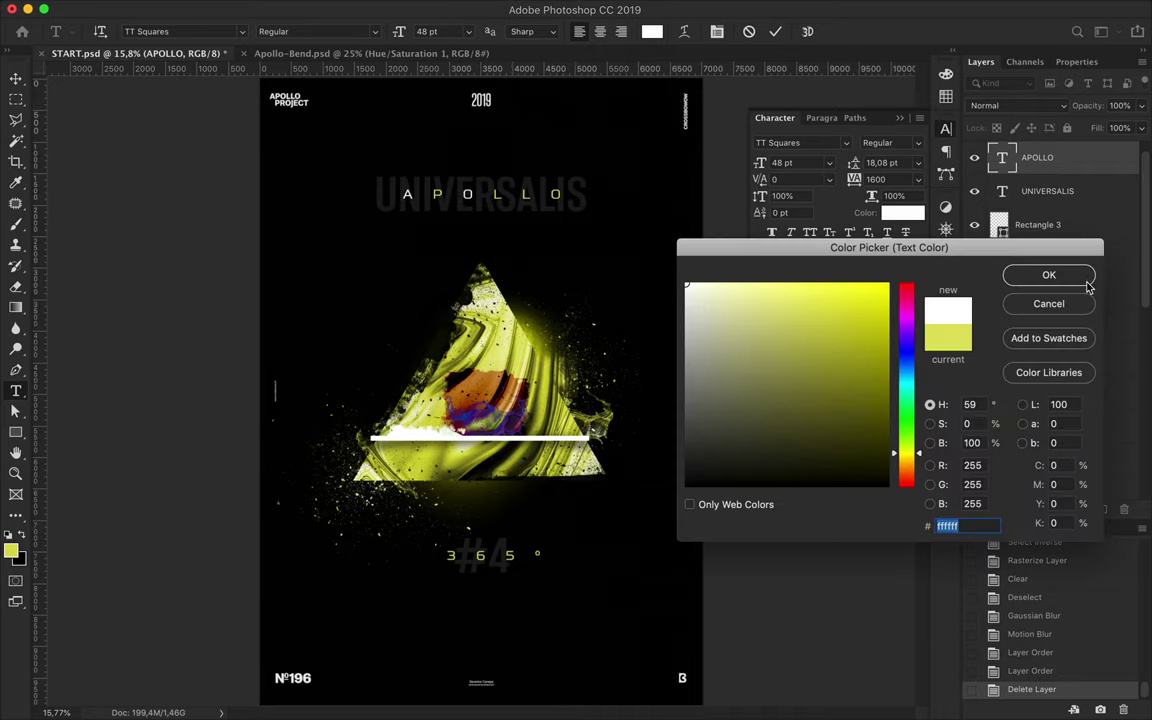
click(1049, 275)
click(651, 31)
text(ffffff)
click(1049, 275)
click(15, 78)
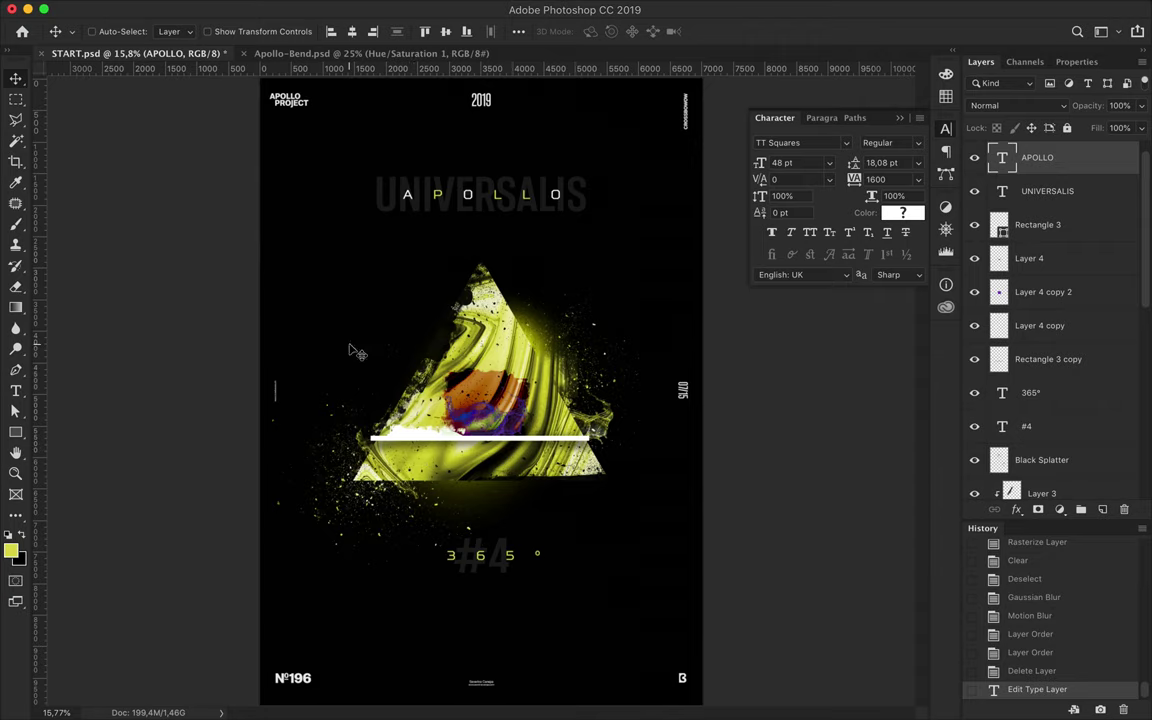
Select the Polygon 1 layer
scroll(1050, 350, down, 10)
scroll(1050, 350, up, 3)
click(1045, 352)
click(1068, 391)
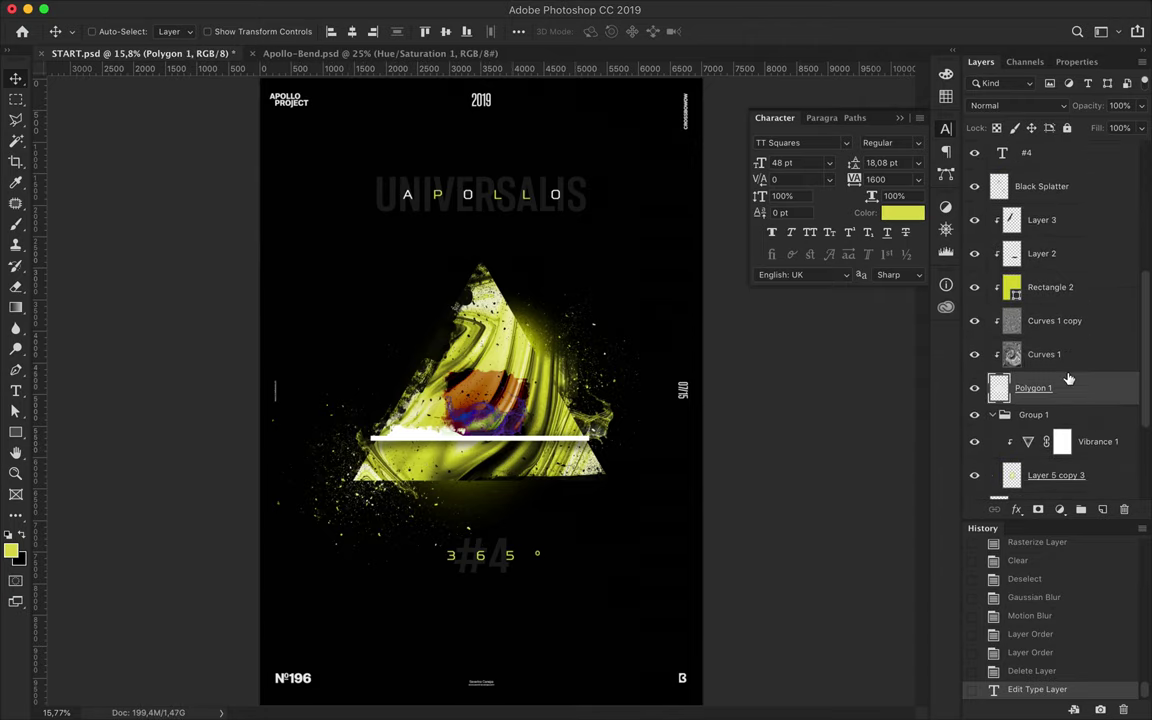
Move the three marble texture layers above Layer 3
click(1045, 354)
shift+click(1050, 287)
drag(1060, 290, 1050, 205)
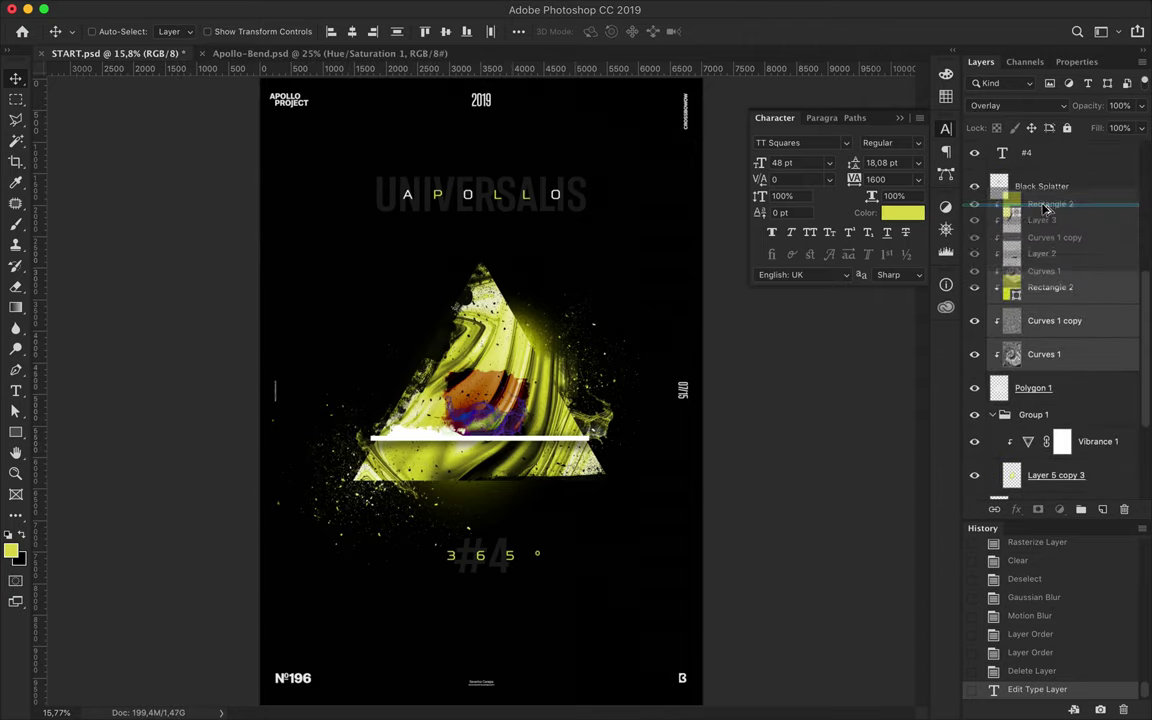
Draw a small three-sided triangle, clipping Curves 1 copy 3, Curves 1 copy 2 and Rectangle 2 copy to it
click(1102, 509)
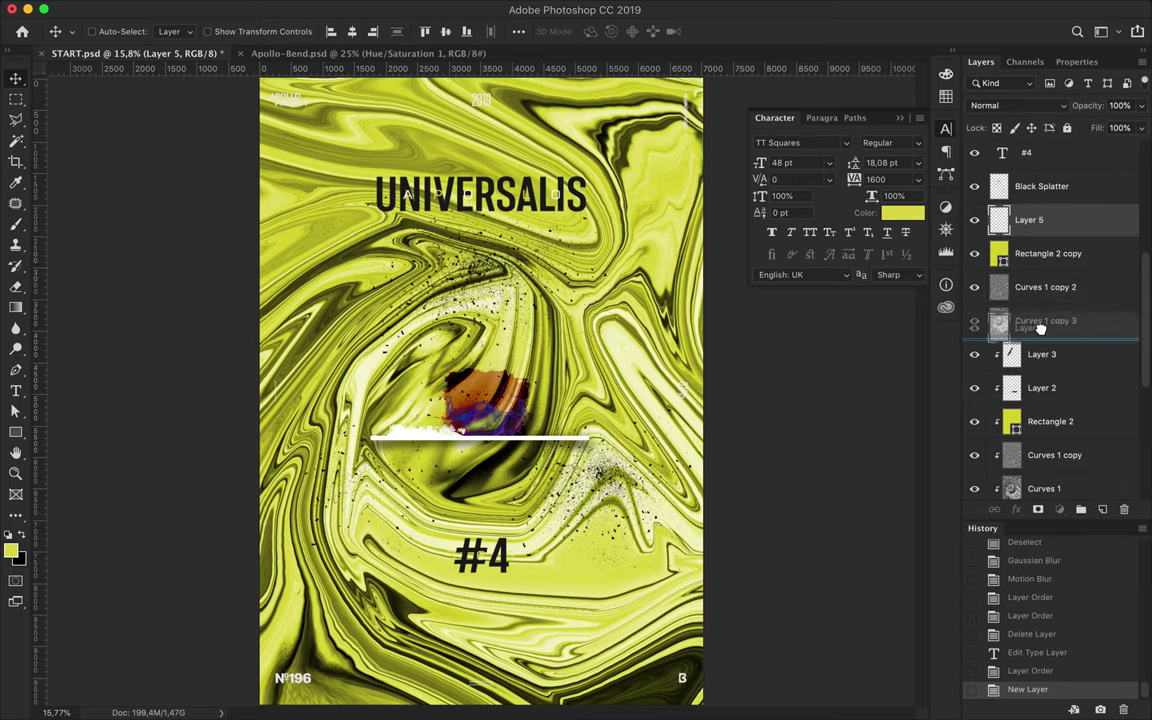
click(15, 432)
click(73, 476)
drag(323, 262, 318, 235)
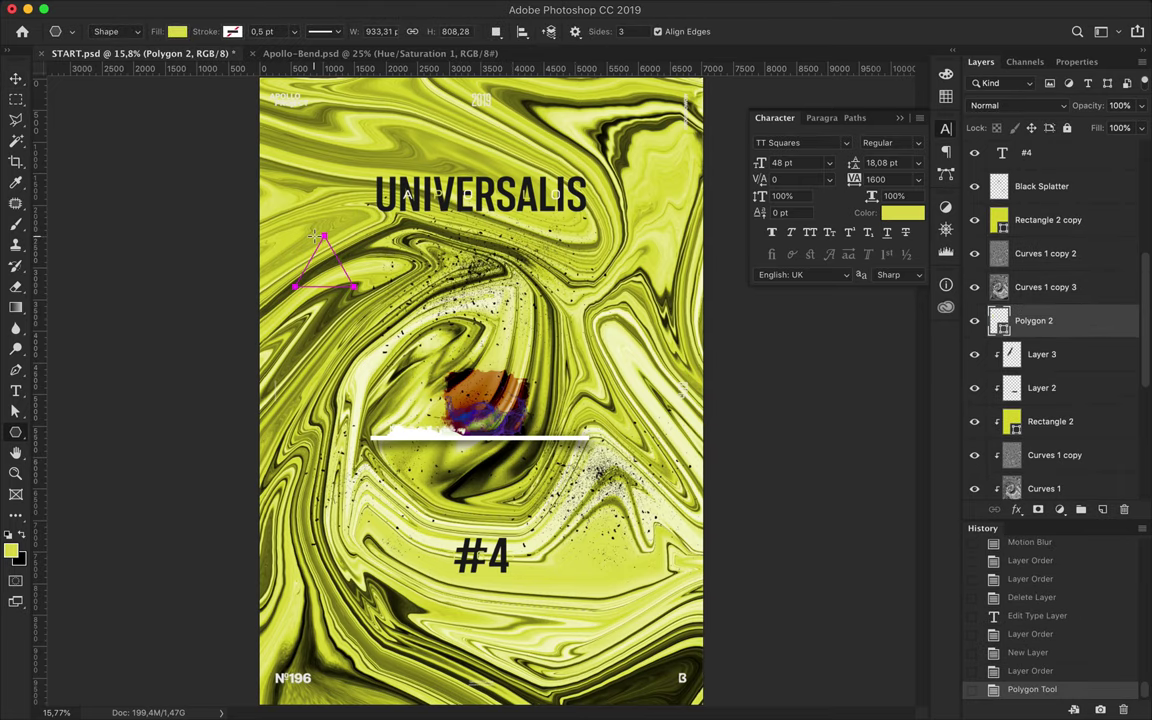
key(v)
alt+click(1020, 303)
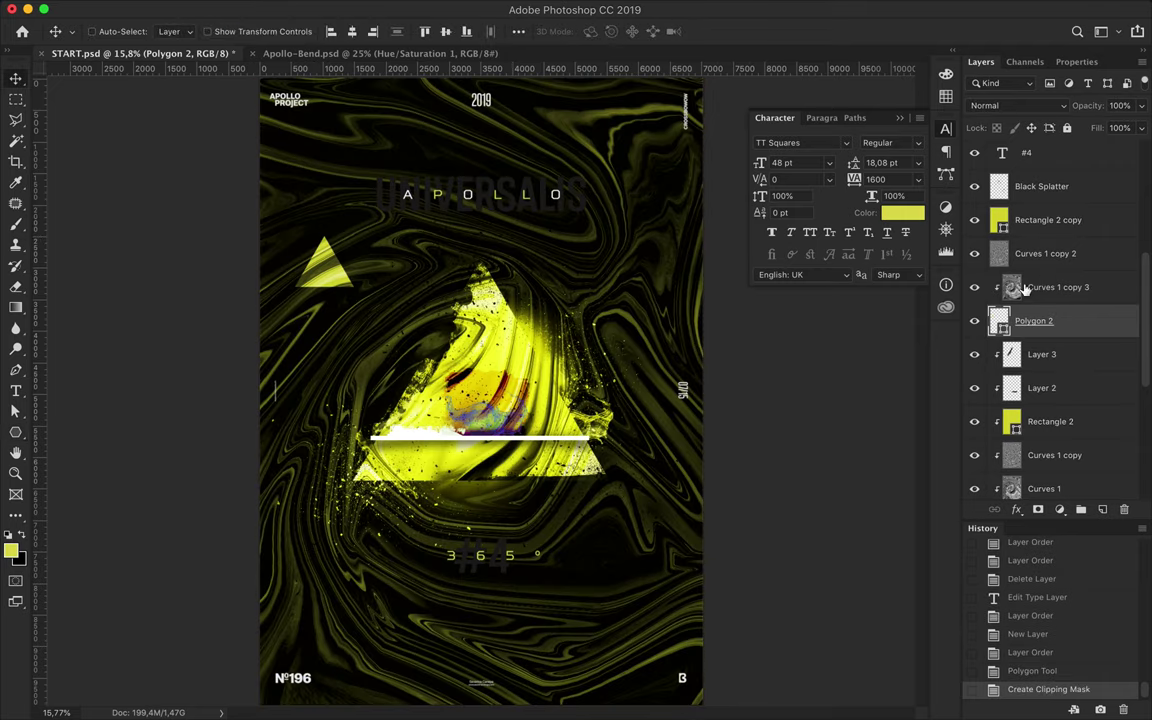
alt+click(1022, 268)
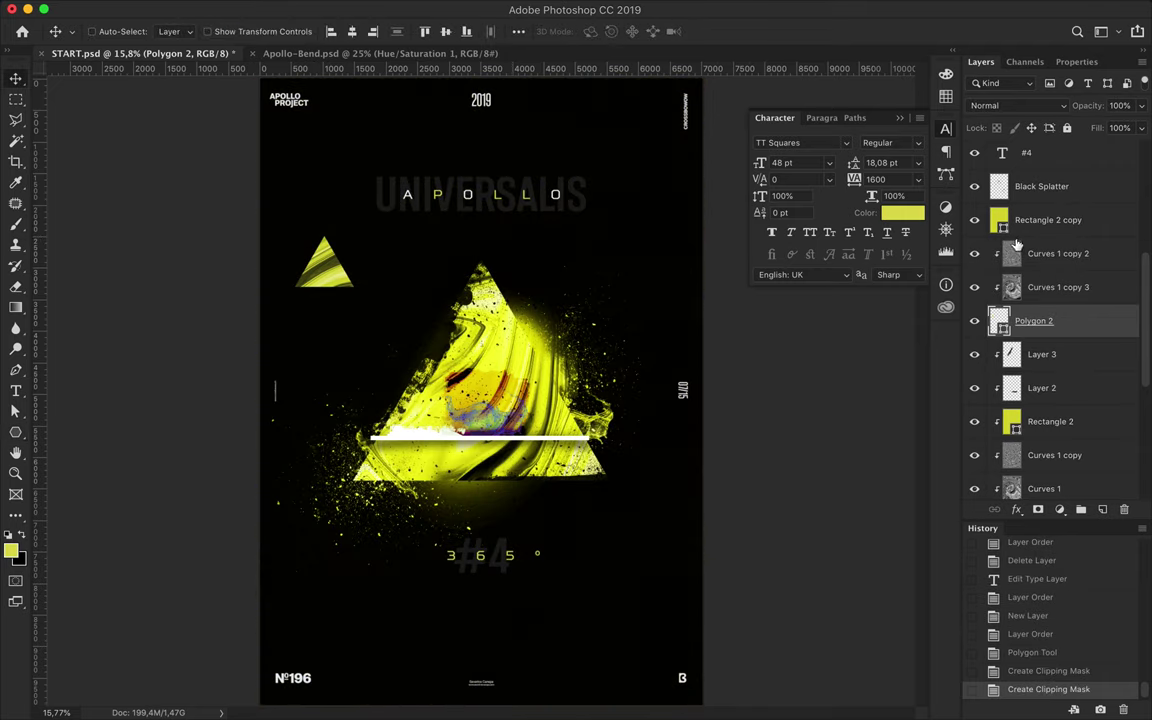
alt+click(1017, 238)
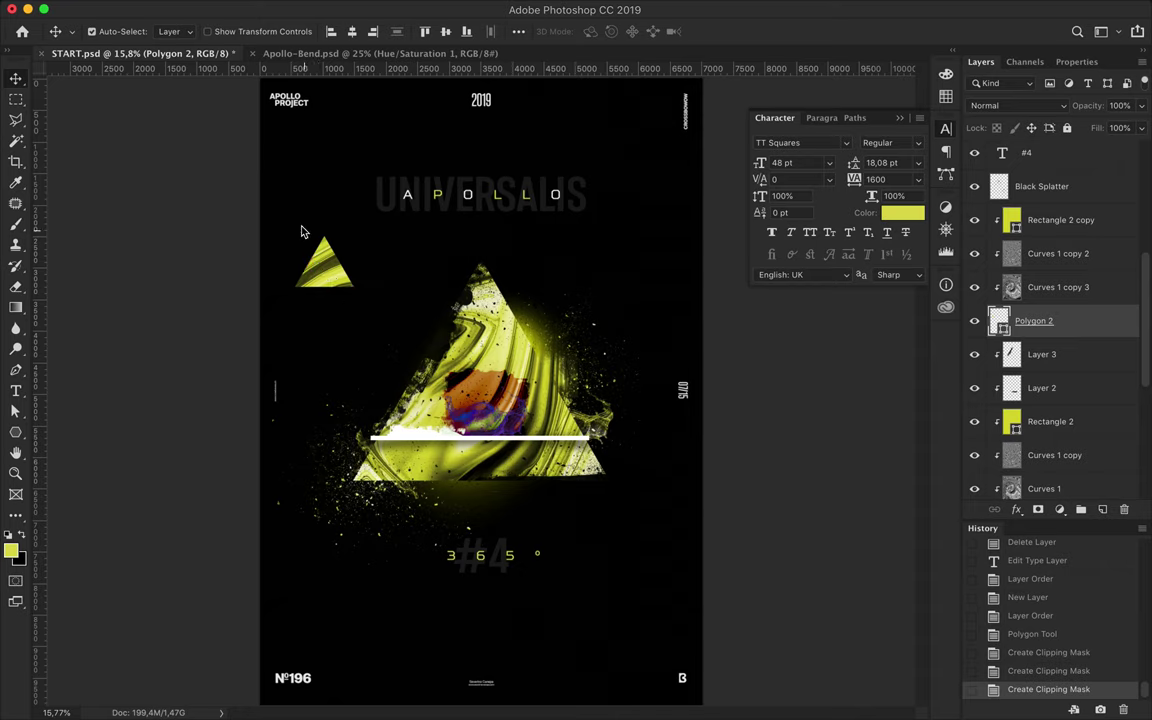
Shrink the triangle upside down and place a copy on the right side
key(ctrl+t)
mouse_move(355, 230)
mouse_down()
mouse_move(283, 295)
mouse_move(334, 253)
mouse_up()
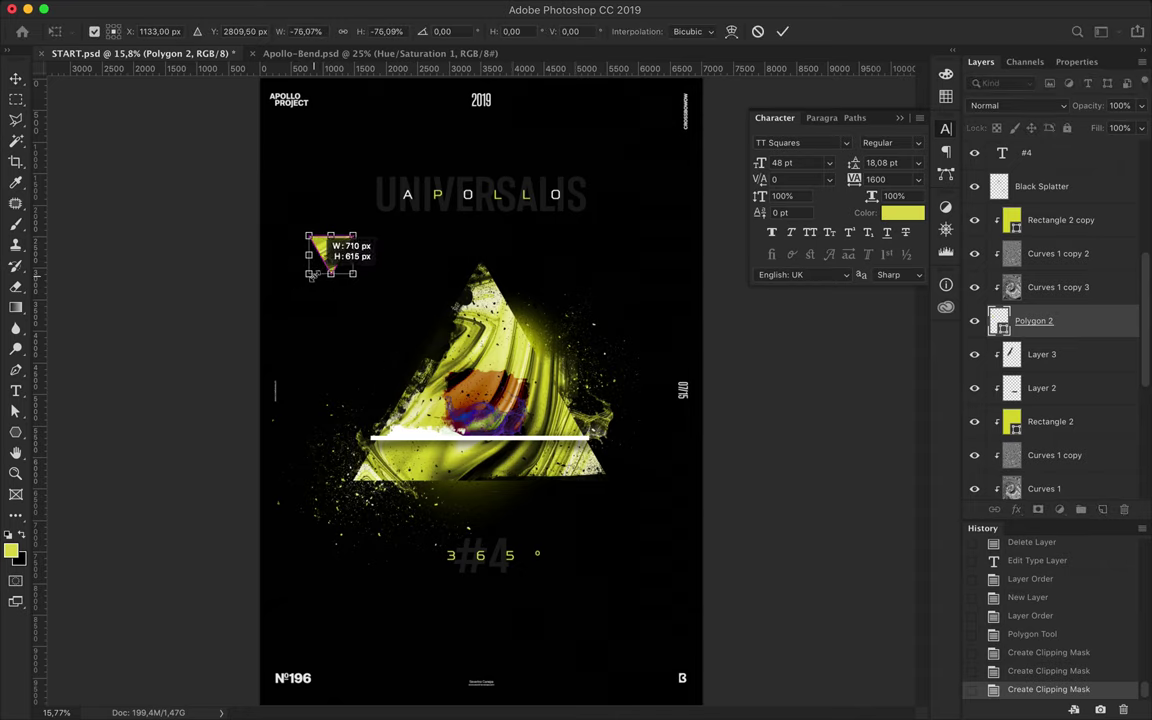
key(Return)
mouse_move(348, 271)
mouse_down()
mouse_move(338, 320)
mouse_move(641, 297)
mouse_move(670, 308)
mouse_up()
Rasterize and merge both triangle layers, re-clipping the three texture layers to them
shift+click(1046, 354)
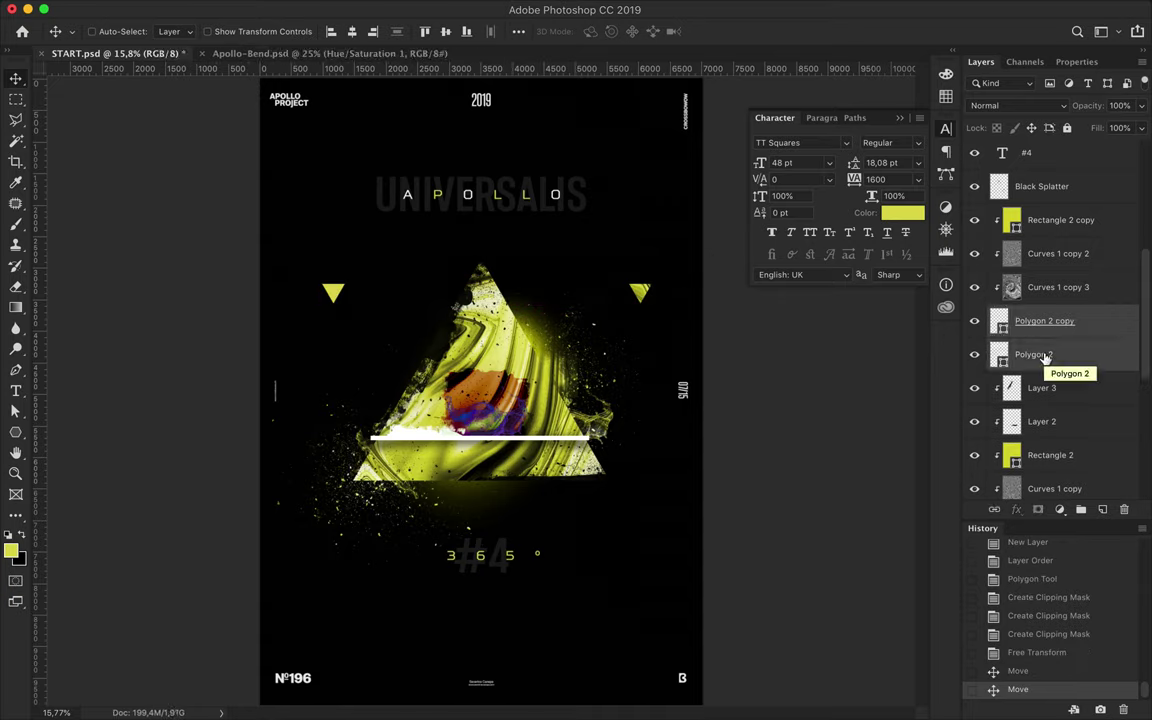
right_click(1070, 350)
click(946, 261)
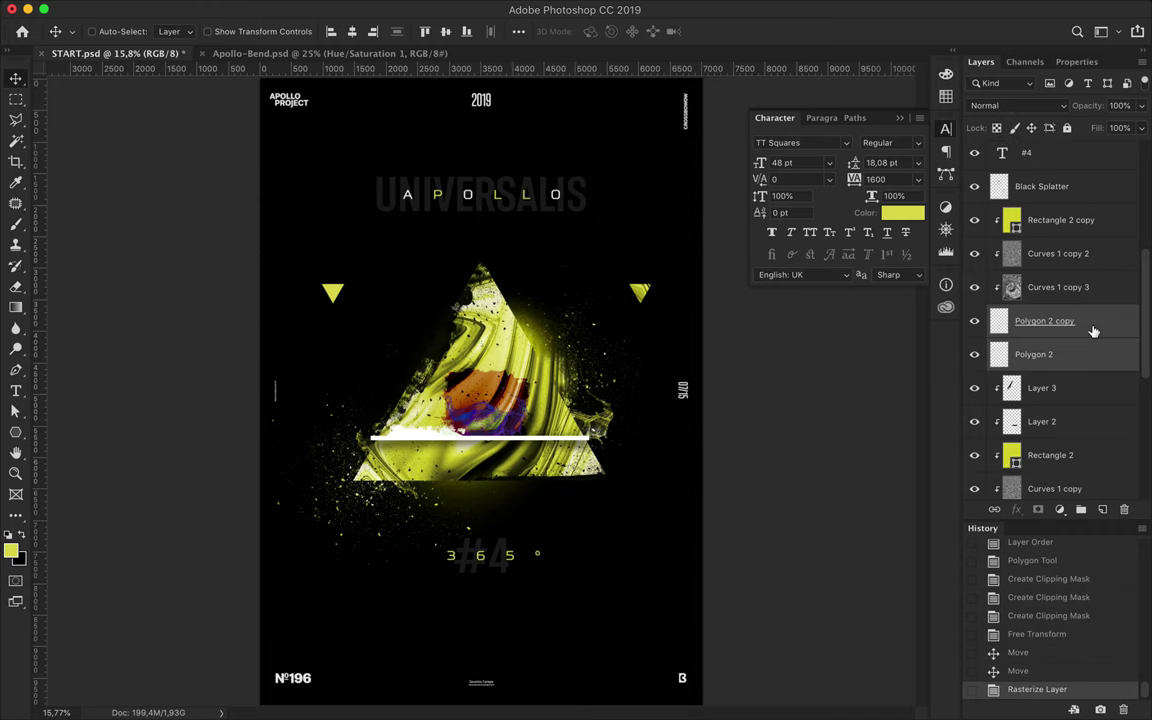
alt+click(1045, 304)
shift+click(1046, 355)
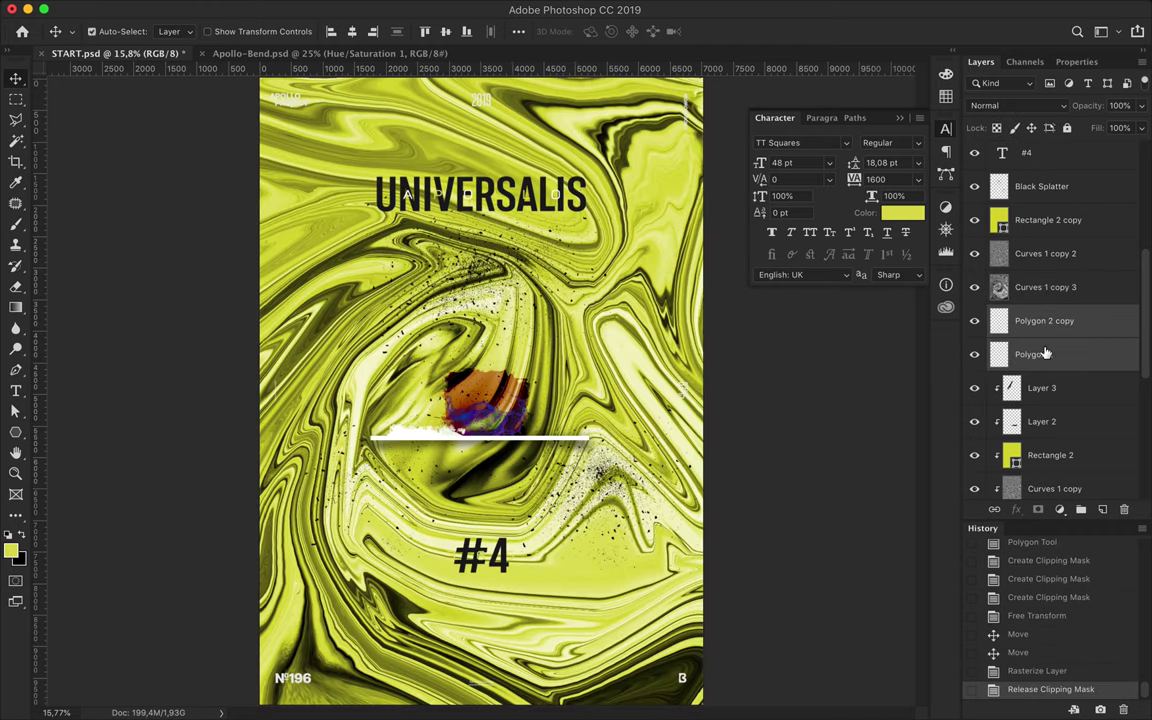
key(super+e)
alt+click(1041, 304)
alt+click(1024, 268)
alt+click(1024, 236)
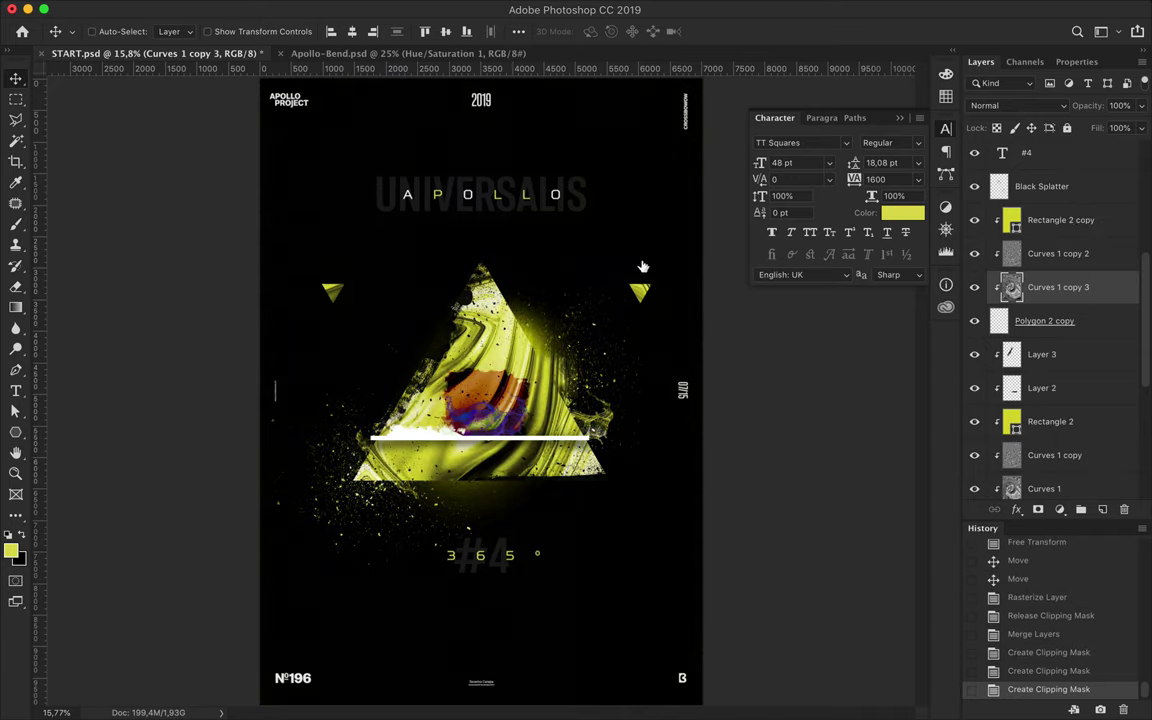
Centre the triangle pair horizontally and move the 365° and #4 text lower
click(1045, 321)
click(352, 31)
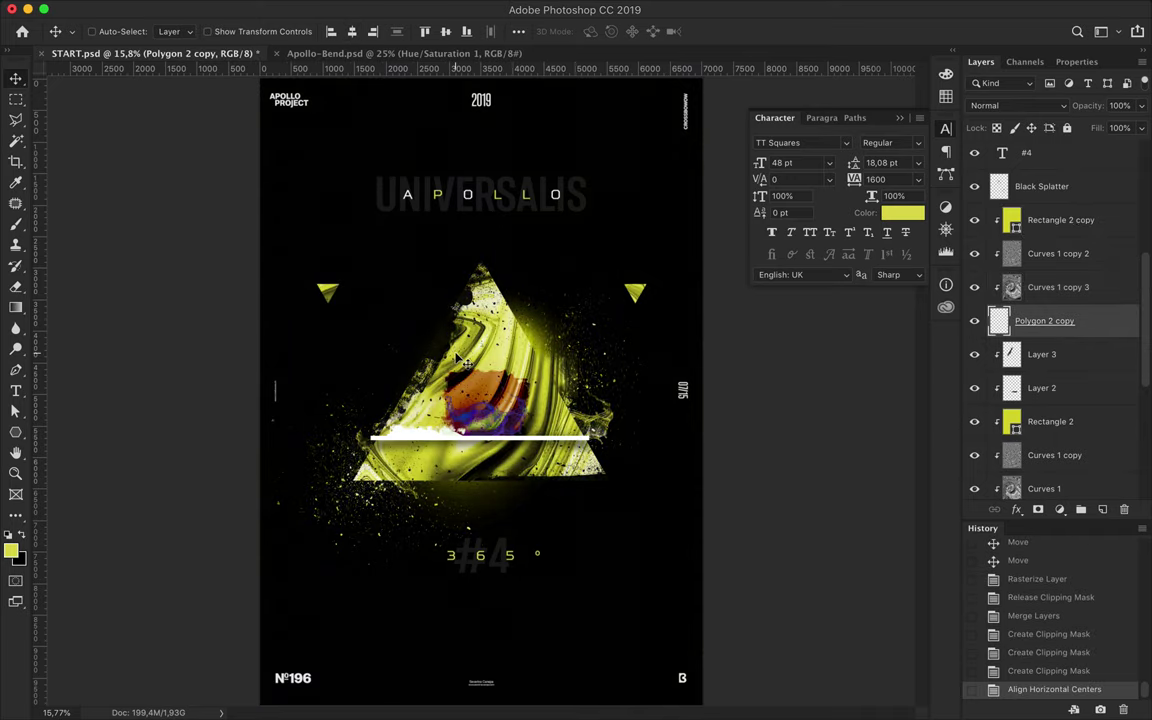
scroll(525, 560, down, 1)
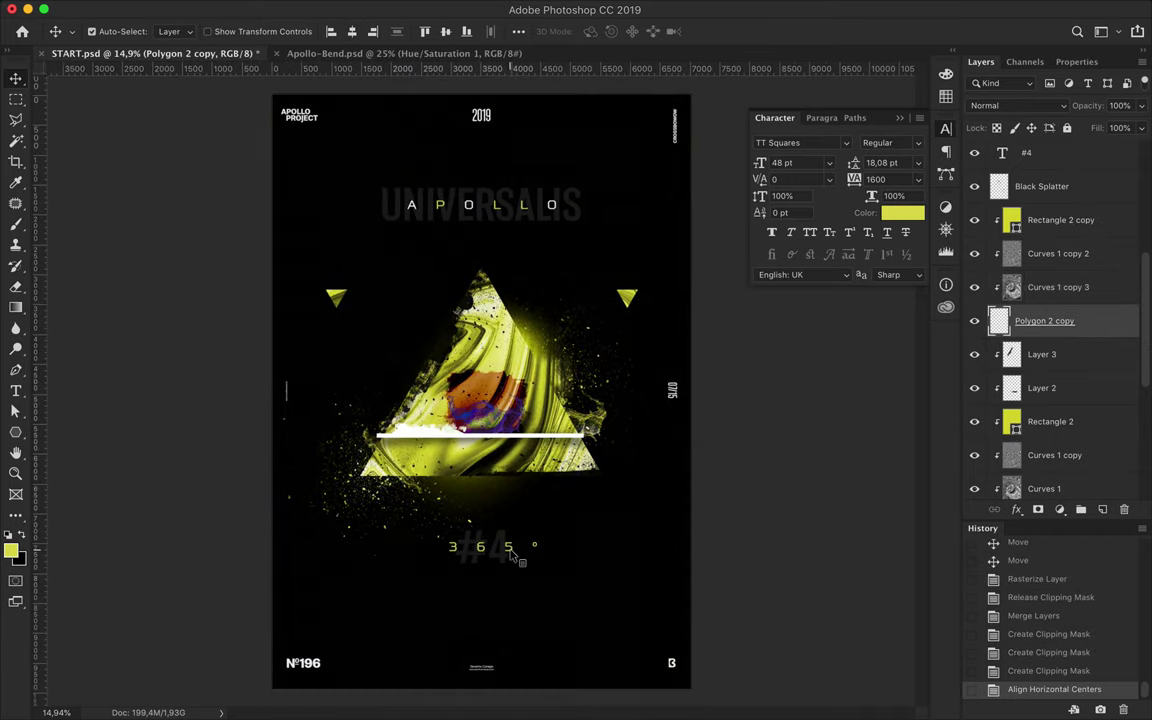
click(512, 552)
drag(512, 555, 510, 598)
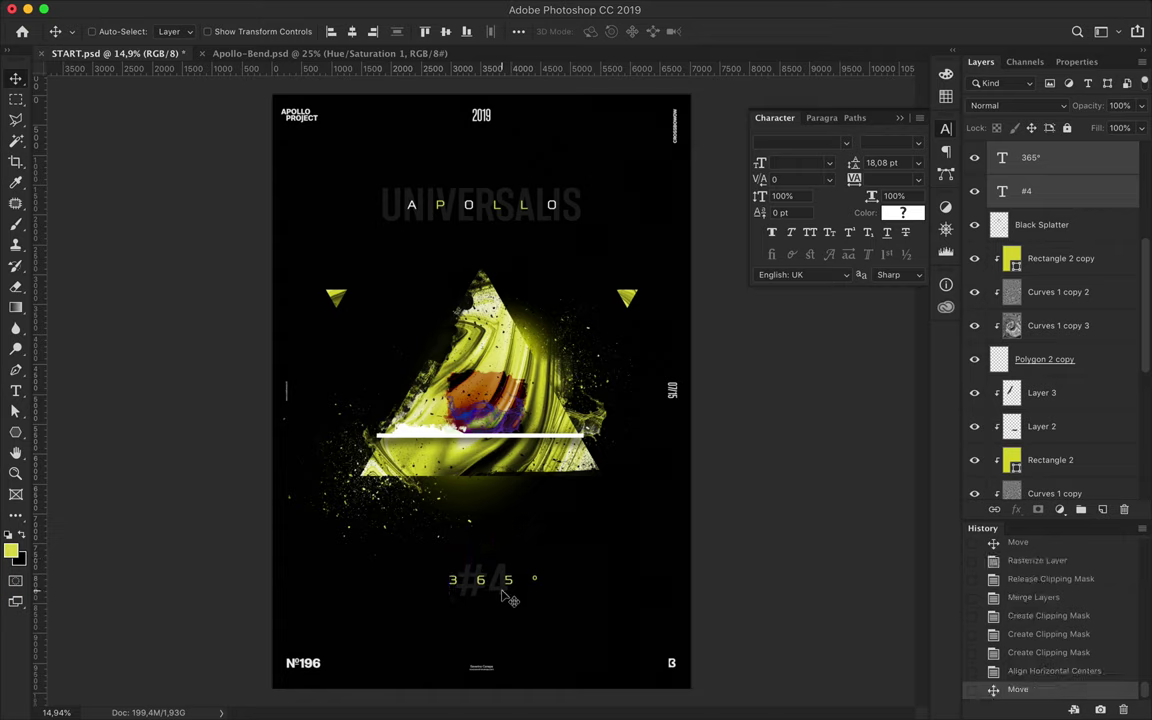
Add the spaced-out text SOMEWHERE above the triangle
key(t)
click(327, 334)
text(SOMEWHERE)
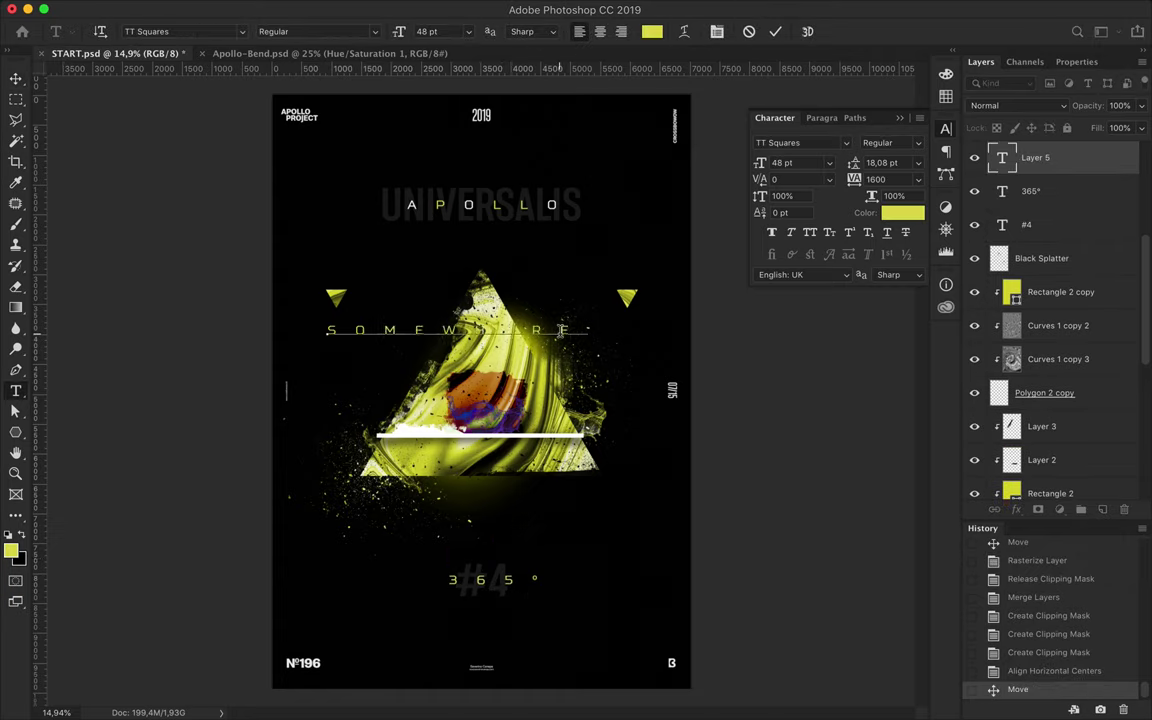
key(Escape)
Rotate SOMEWHERE 90° and place it vertically on the triangle's left side
key(ctrl+t)
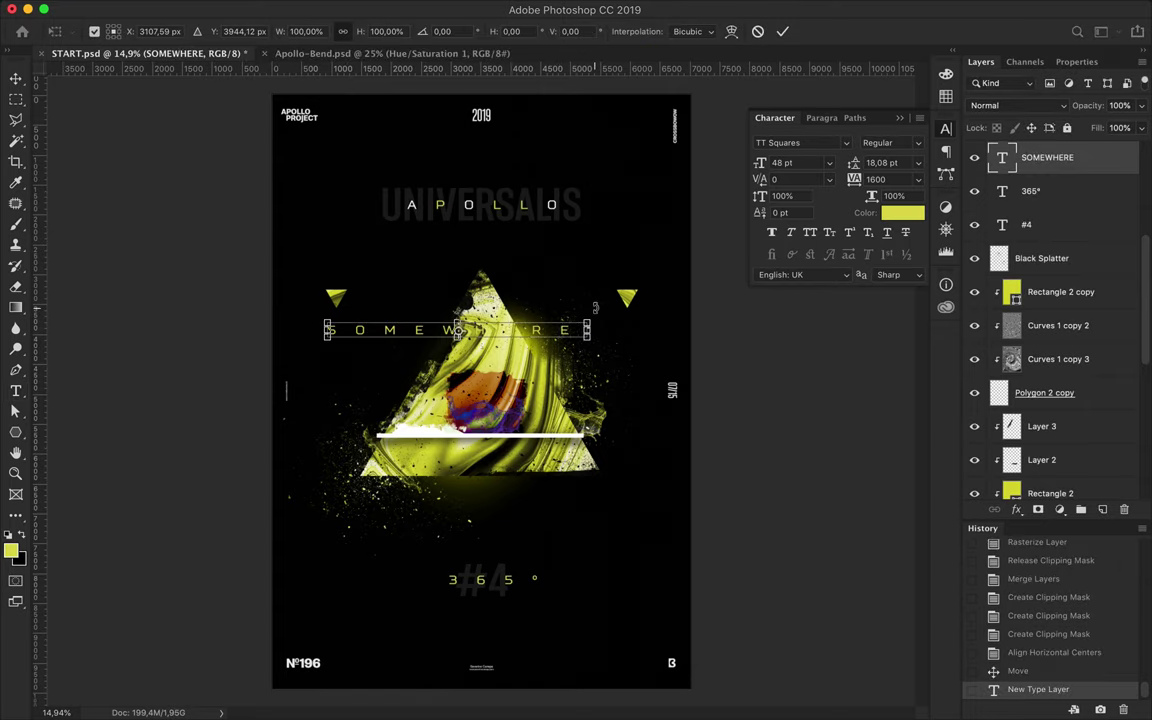
drag(537, 278, 498, 503)
drag(458, 272, 339, 392)
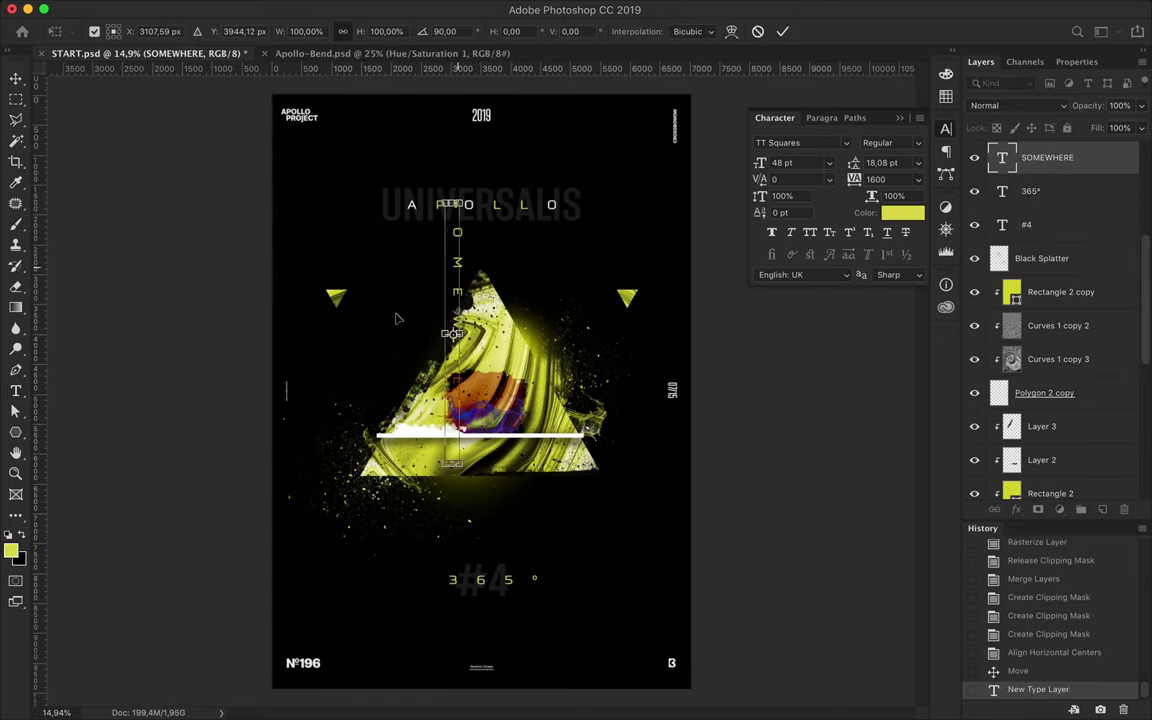
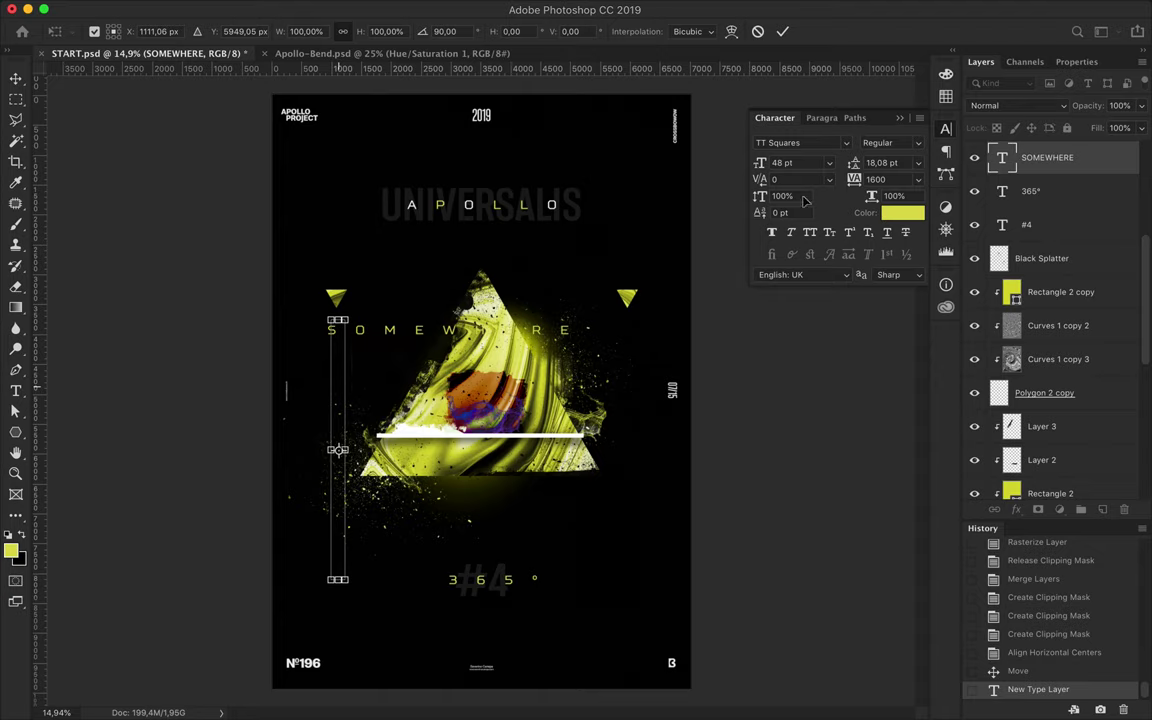
Commit the vertical SOMEWHERE caption and set its font size to 48 pt
key(Return)
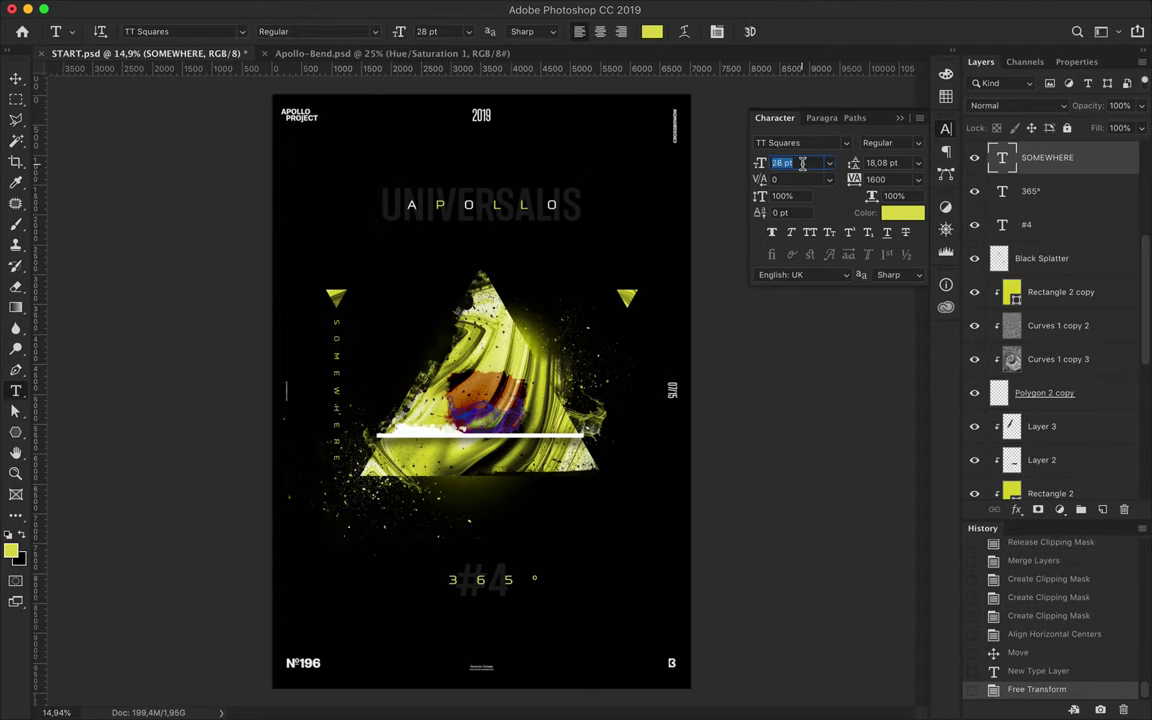
text(28)
key(Return)
text(48)
key(Return)
Make SOMEWHERE white at 29 pt and place it left of the triangle
key(v)
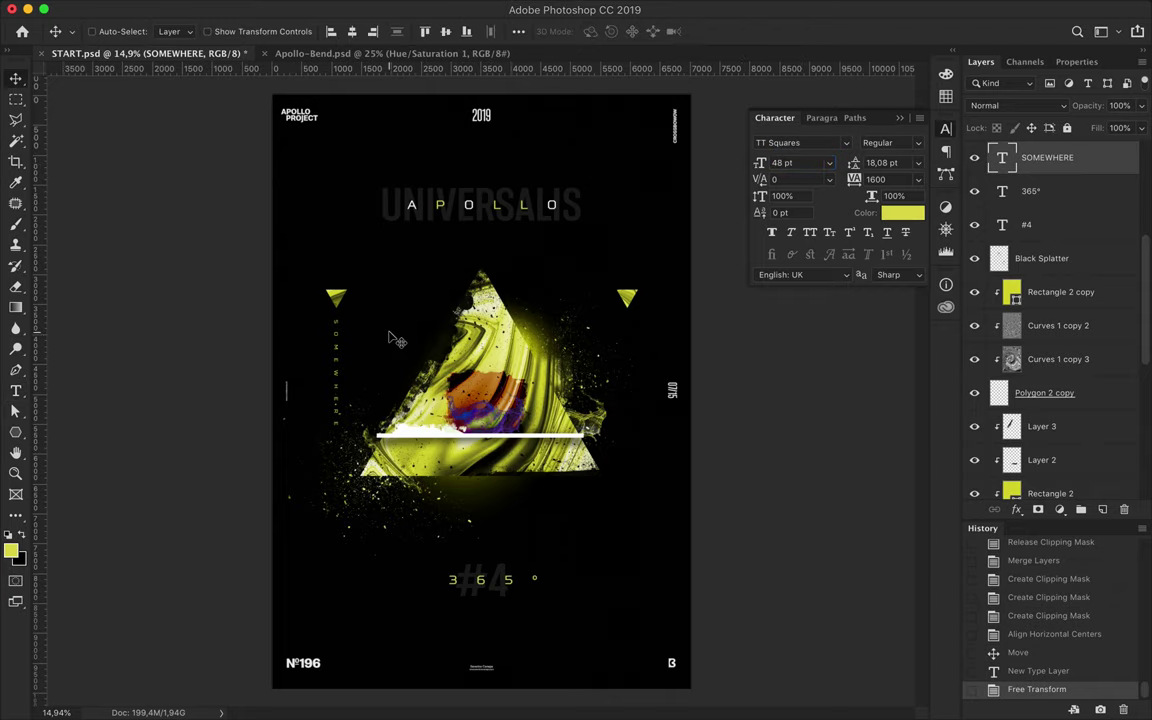
drag(310, 320, 312, 340)
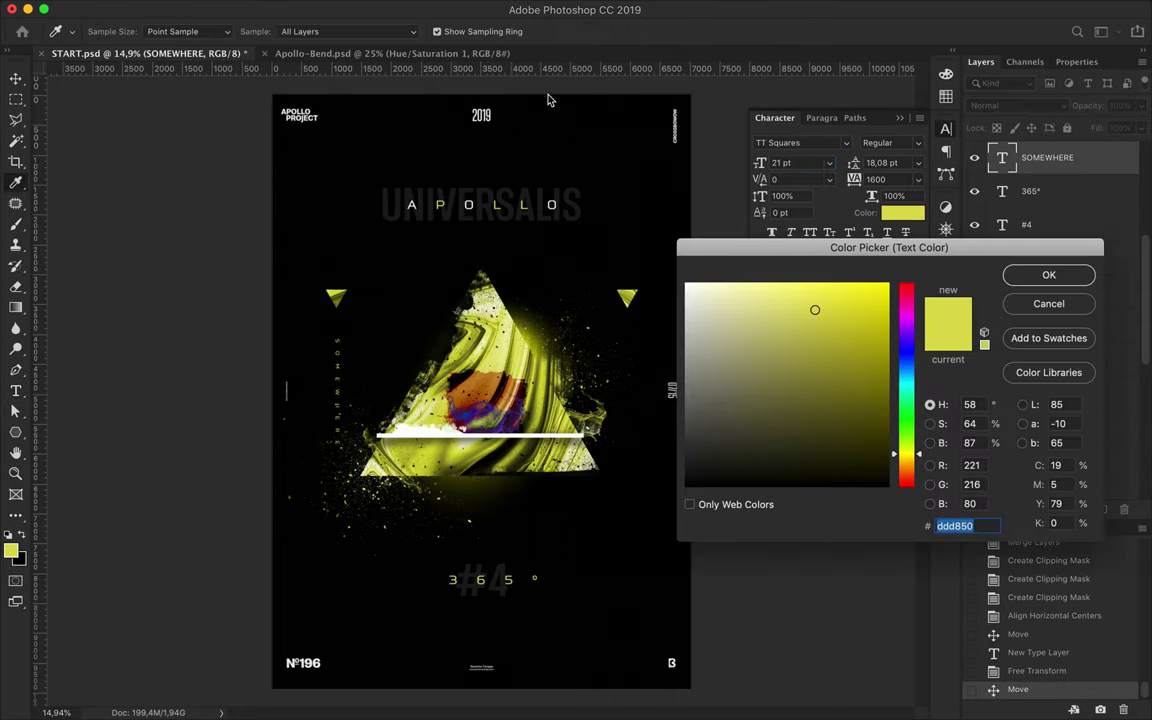
key(Return)
key(Down)
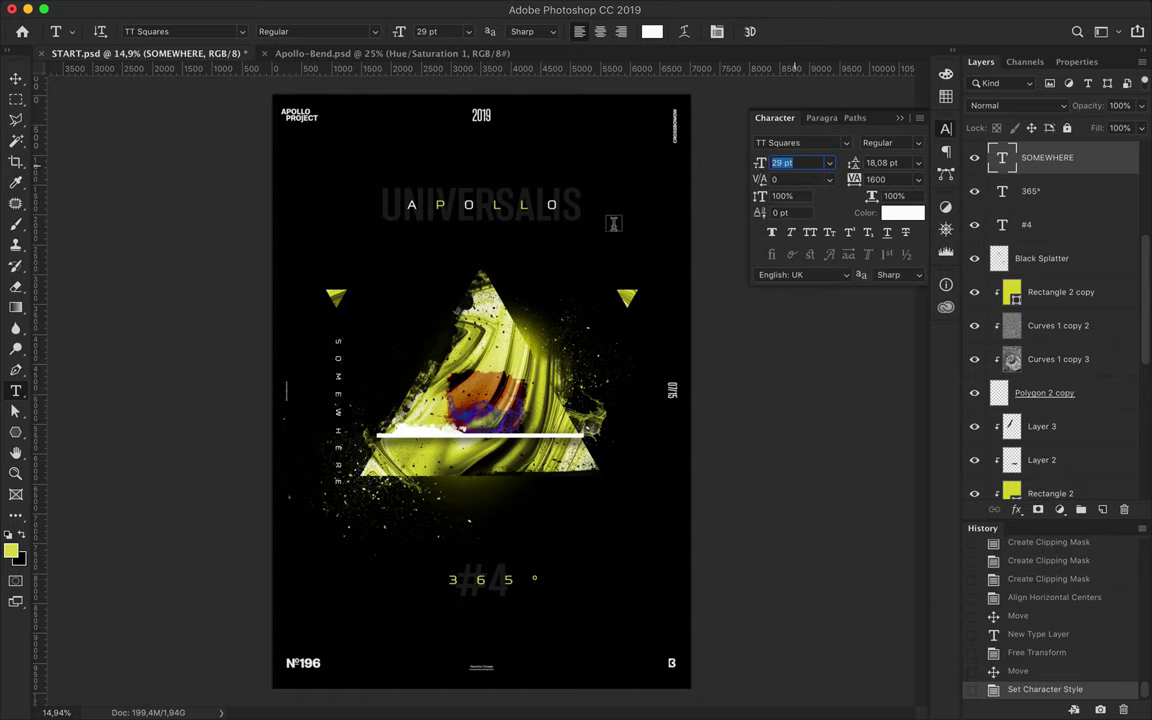
text(v)
text(v)
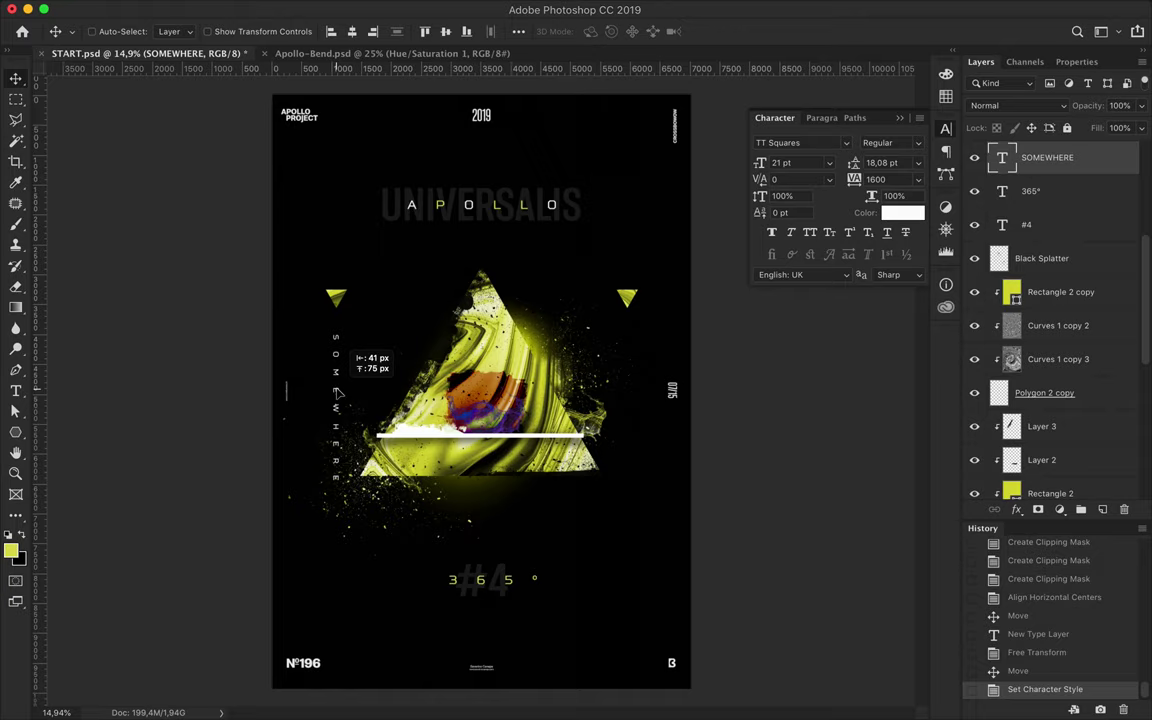
mouse_move(337, 393)
mouse_down()
mouse_move(692, 382)
mouse_move(627, 396)
mouse_move(630, 452)
mouse_up()
Duplicate the caption to the triangle's right side and retype it as FAR AWAY
key(ctrl+t)
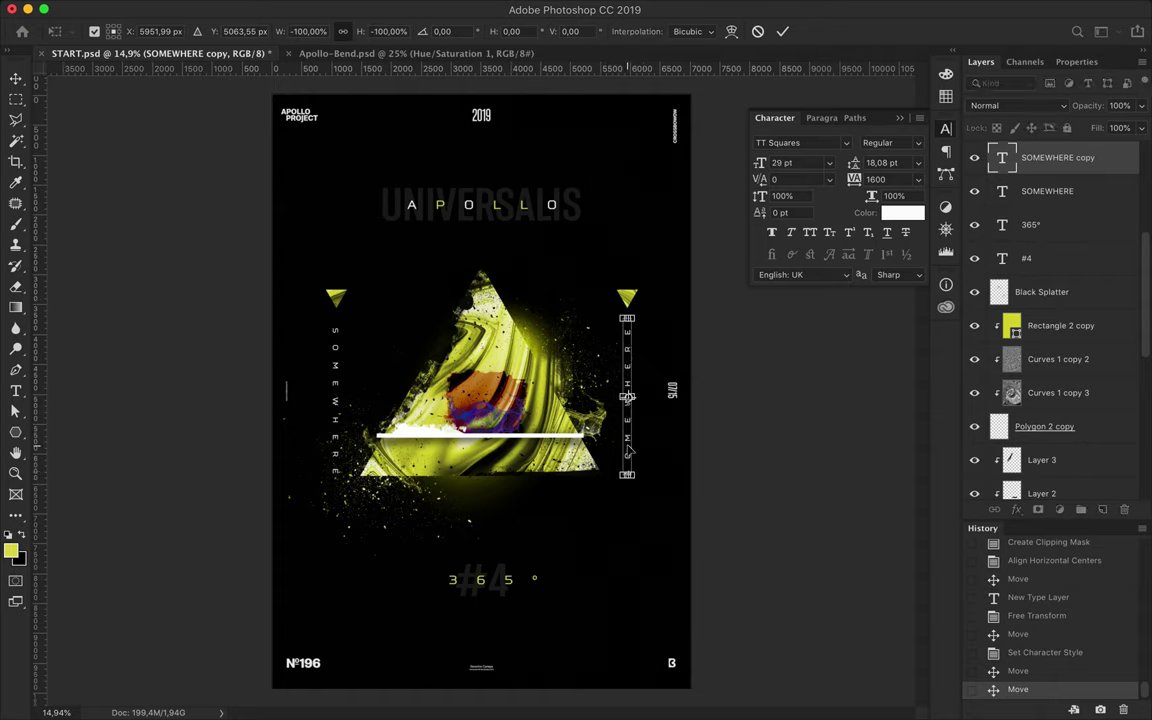
key(Return)
key(t)
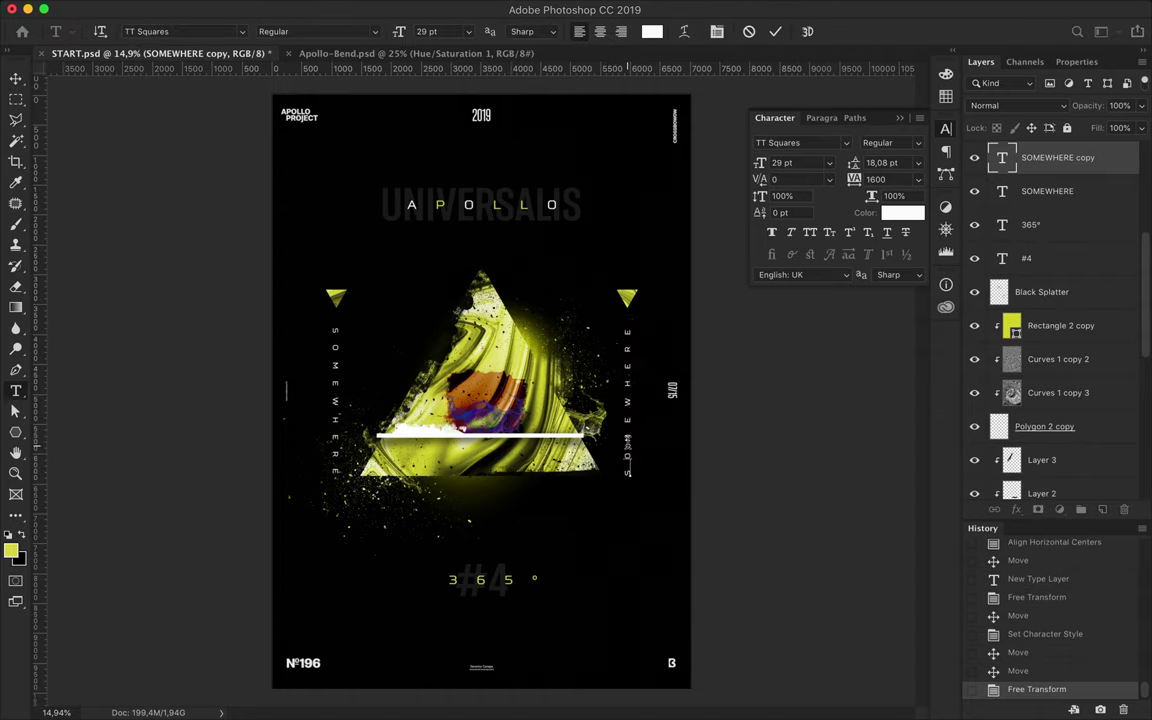
text(FAR AWAY)
key(ctrl+Return)
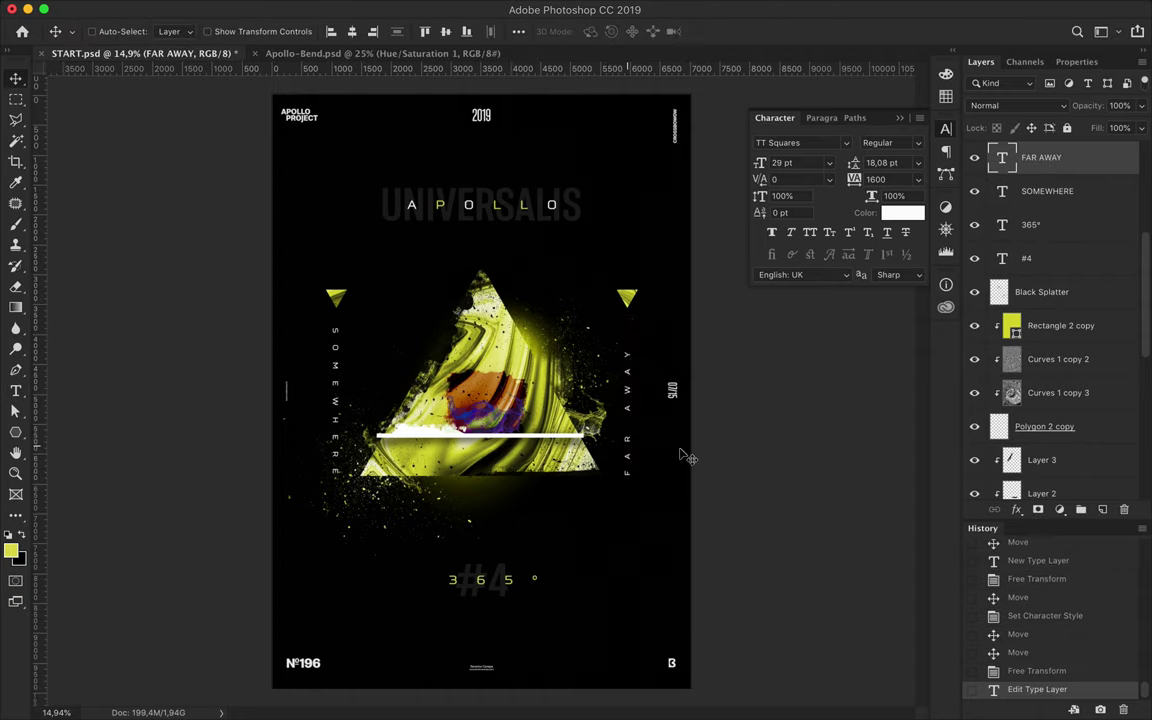
key(Right)
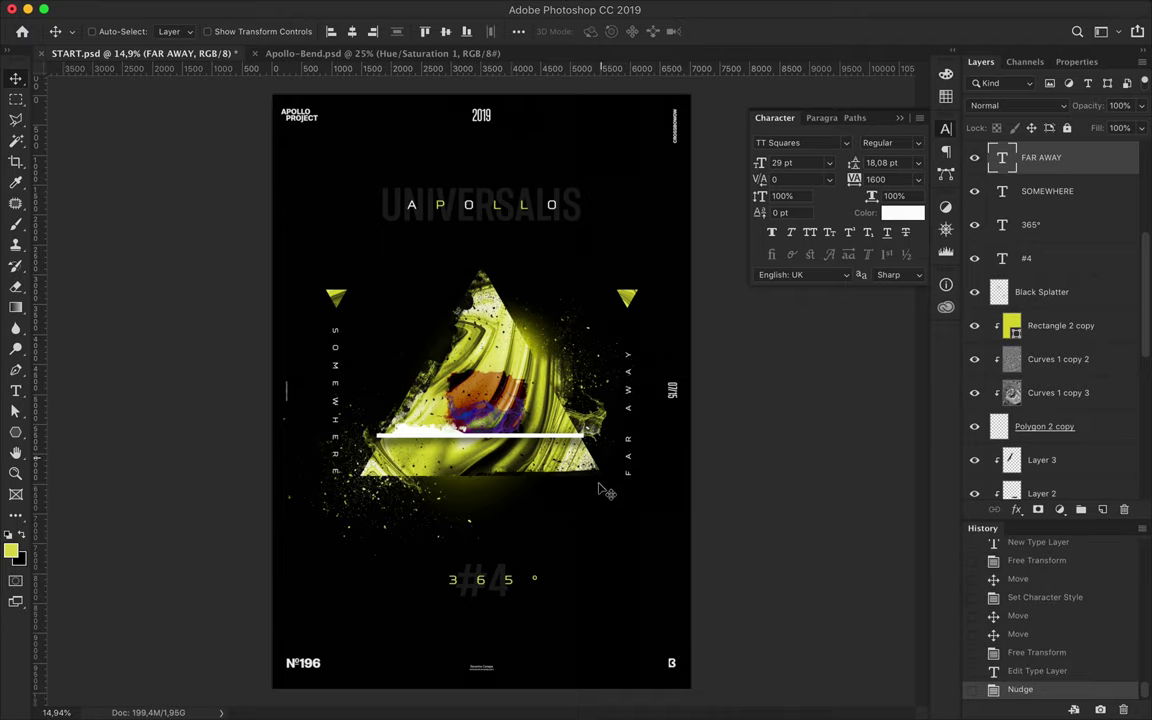
scroll(480, 490, down, 2)
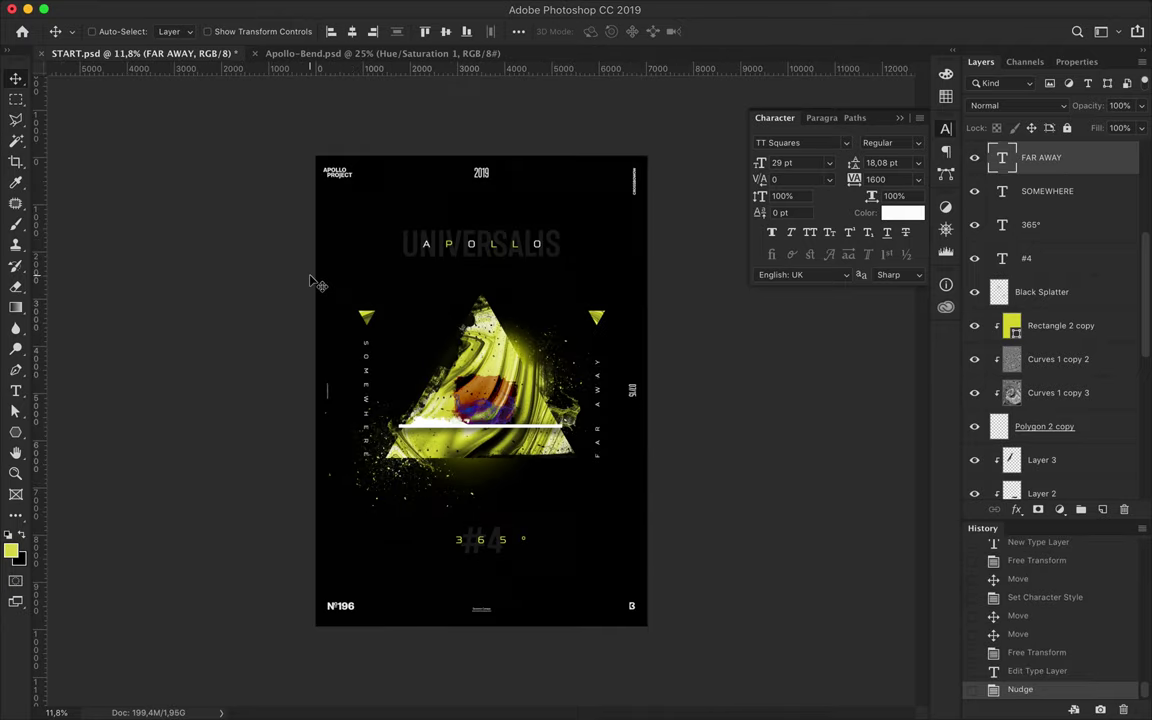
Duplicate the three swirl layers above Black Splatter, merge them, and clear a rectangular inner area
click(1060, 393)
shift+click(1047, 330)
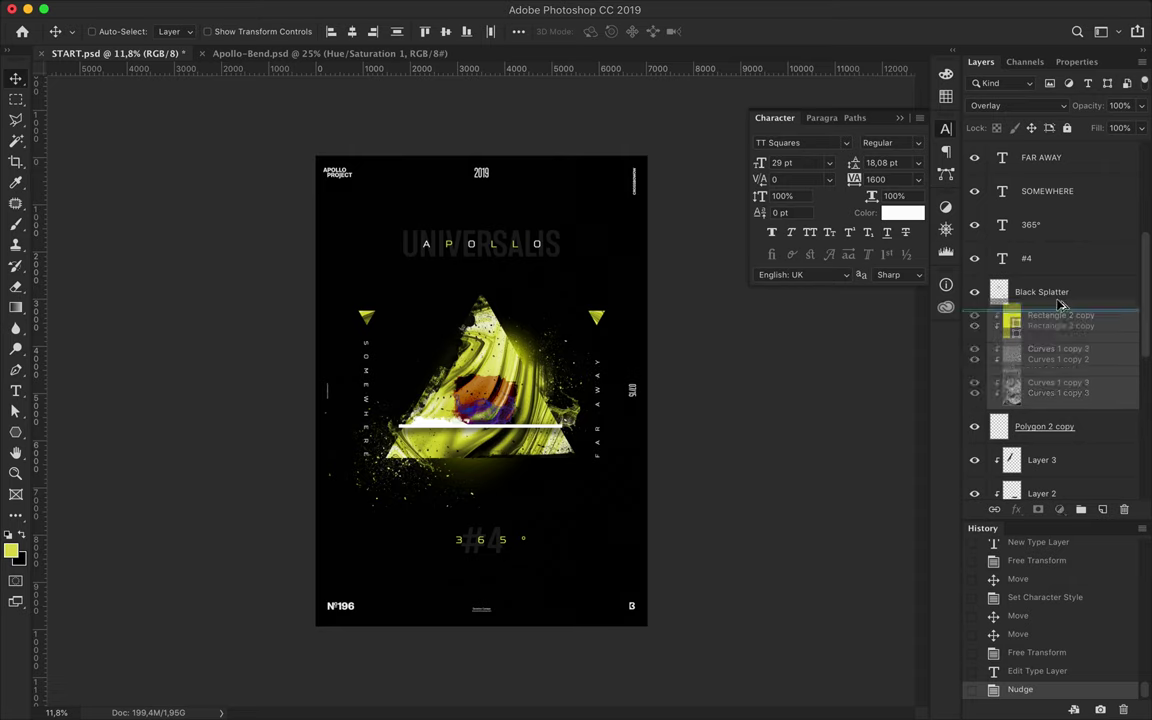
drag(1058, 330, 1054, 296)
key(m)
drag(320, 128, 718, 670)
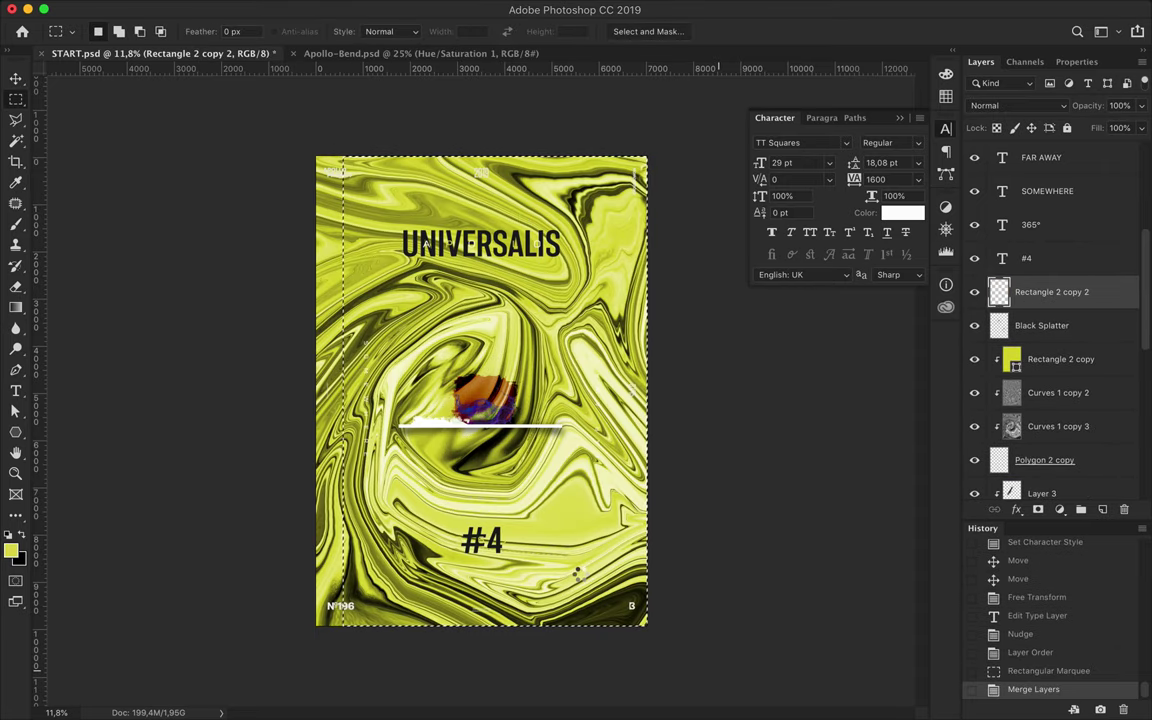
key(Delete)
key(ctrl+d)
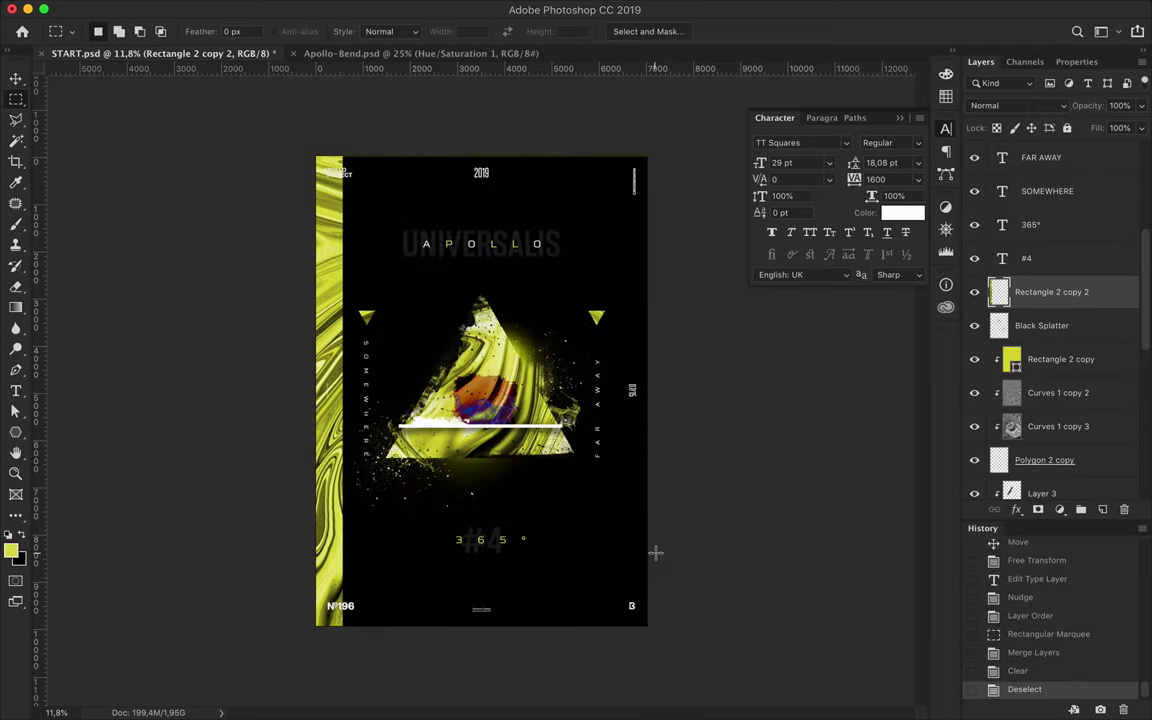
Outline the poster interior with the Polygonal Lasso and delete it, leaving a left strip
key(l)
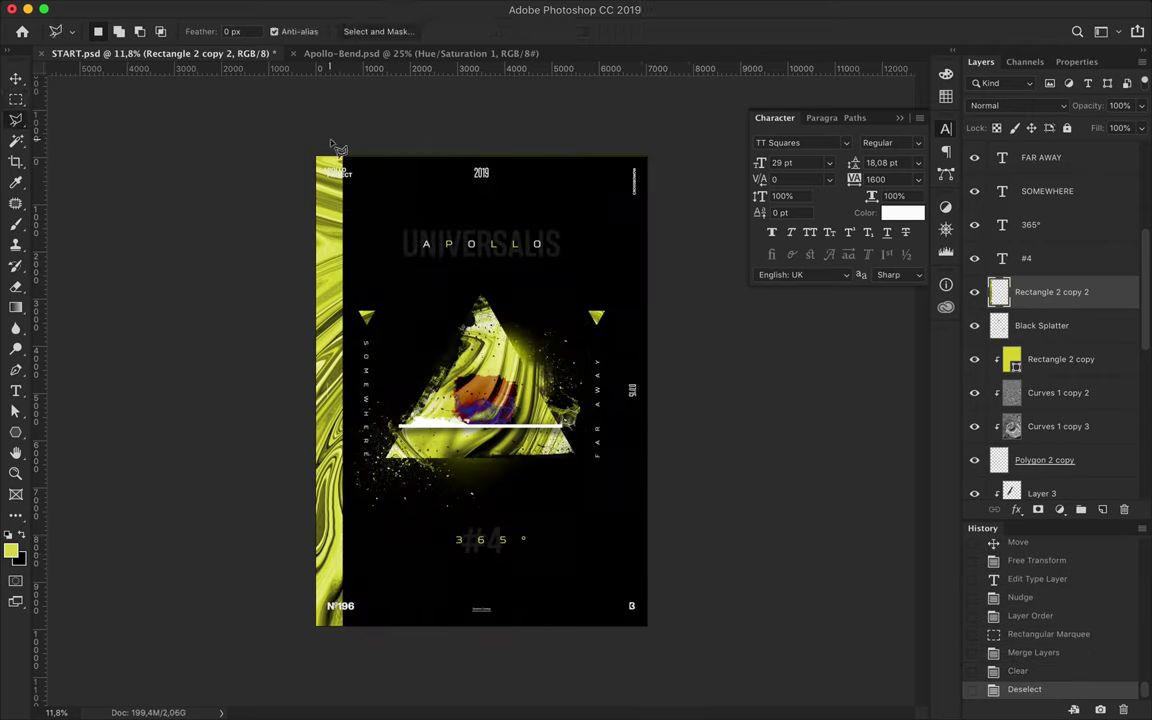
click(321, 139)
click(321, 644)
click(677, 644)
click(683, 131)
double_click(468, 144)
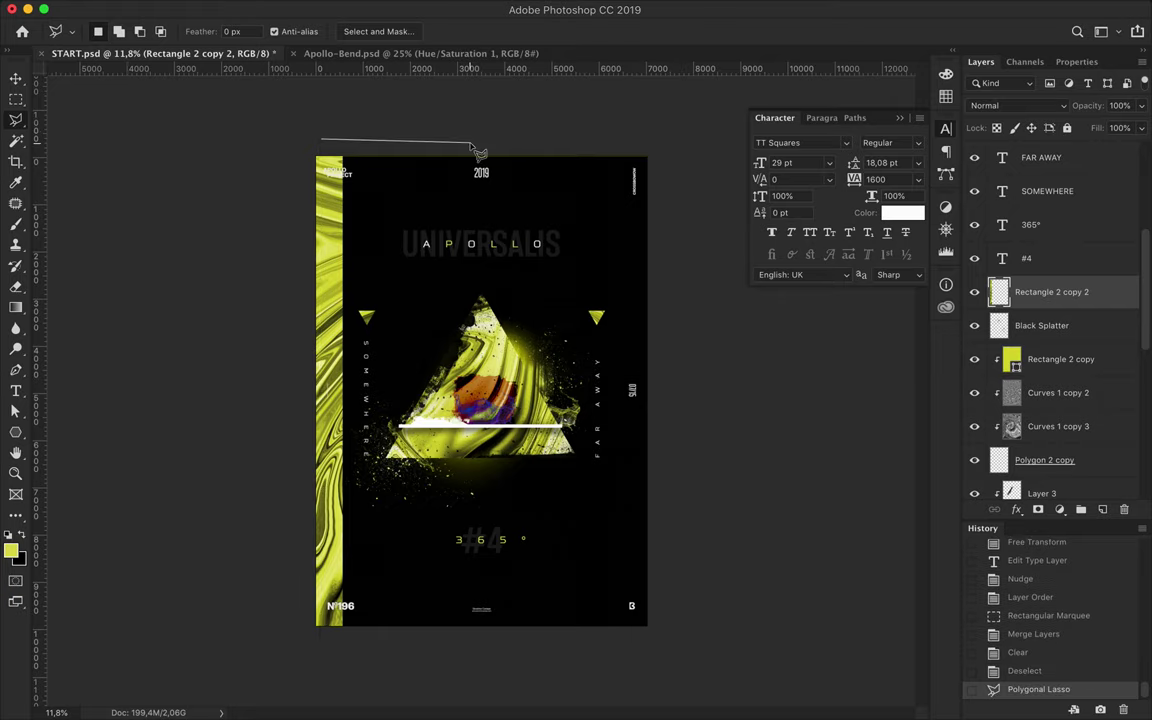
click(663, 131)
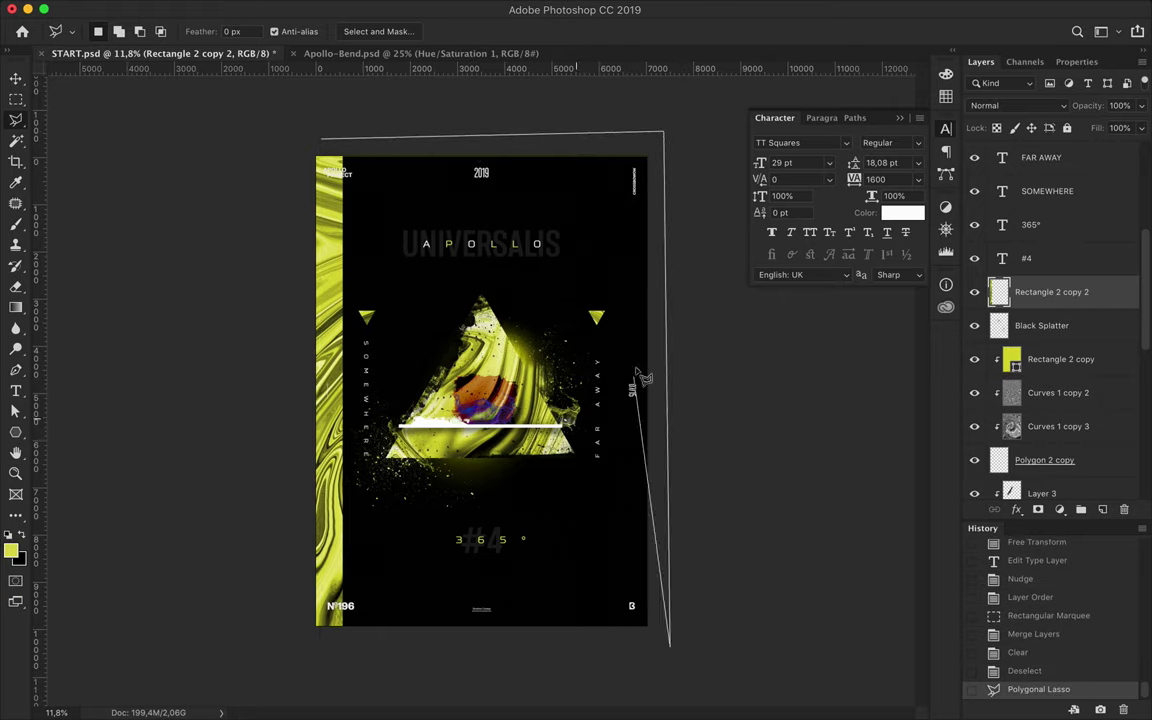
click(690, 630)
click(321, 644)
double_click(617, 143)
key(Delete)
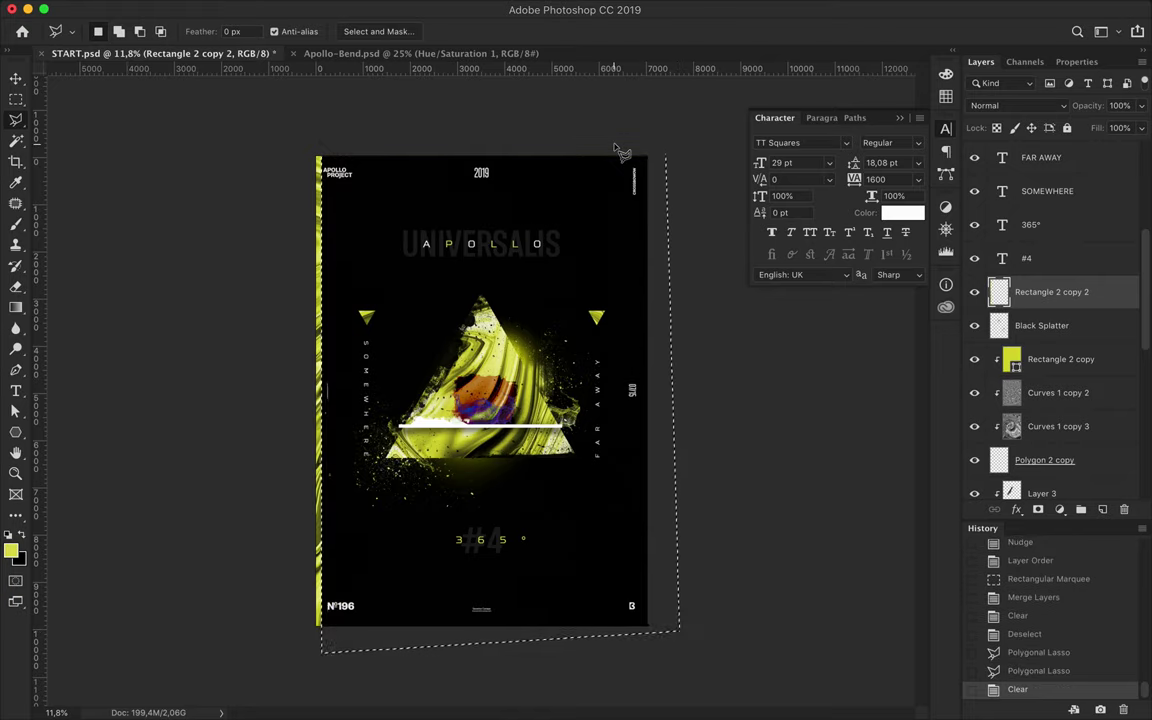
Undo a stray selection and deletion to restore the full swirl layer
click(617, 150)
double_click(660, 141)
key(Delete)
click(700, 248)
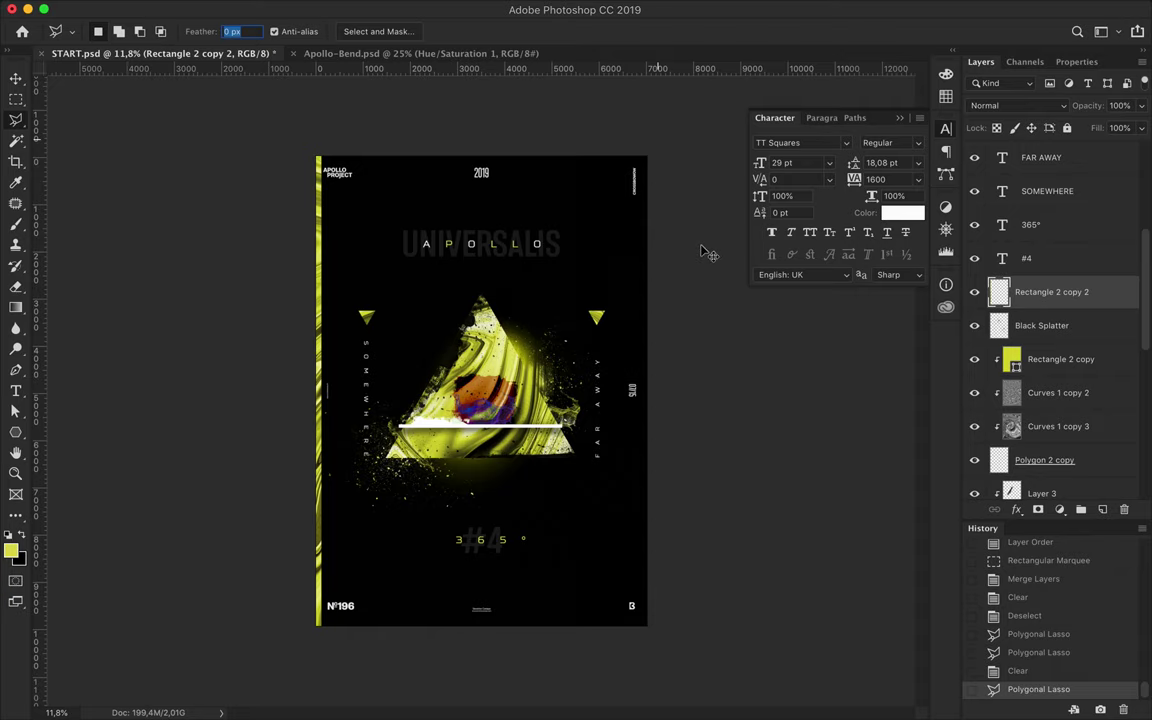
key(ctrl+alt+z)
key(ctrl+alt+z)
key(ctrl+alt+z)
key(ctrl+alt+z)
key(ctrl+alt+z)
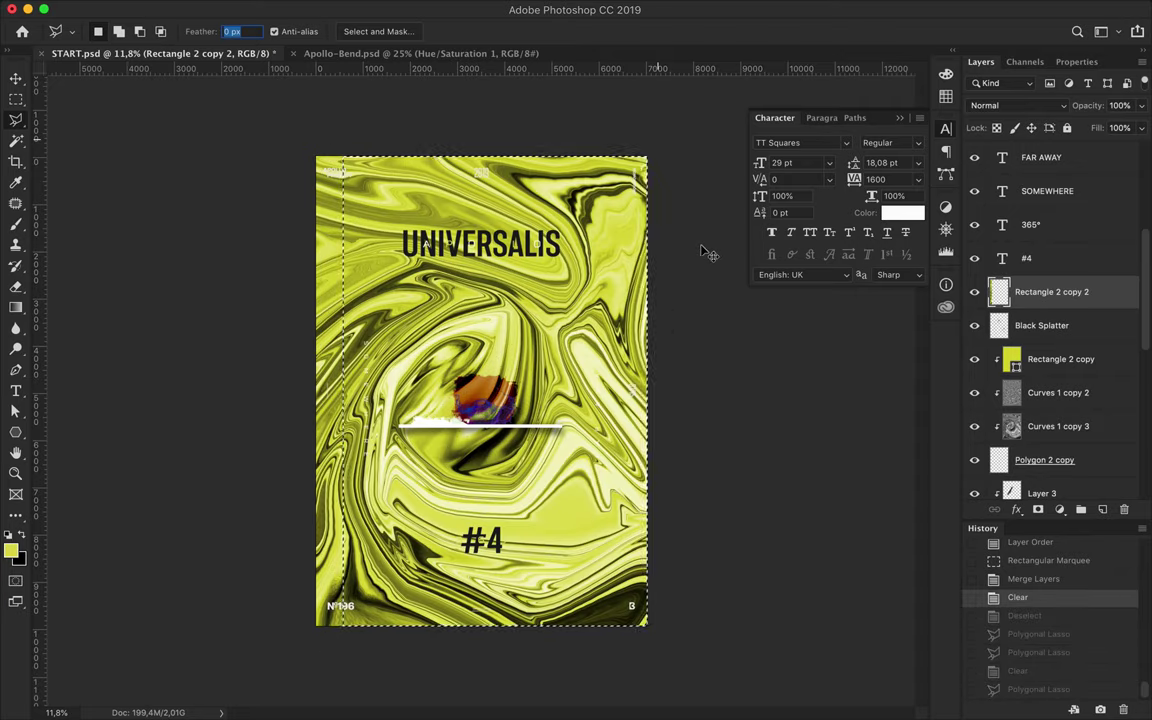
key(ctrl+alt+z)
Select an inset area inside the poster edges and delete the swirl, leaving edge strips
click(333, 632)
click(637, 632)
click(637, 155)
click(325, 145)
key(BackSpace)
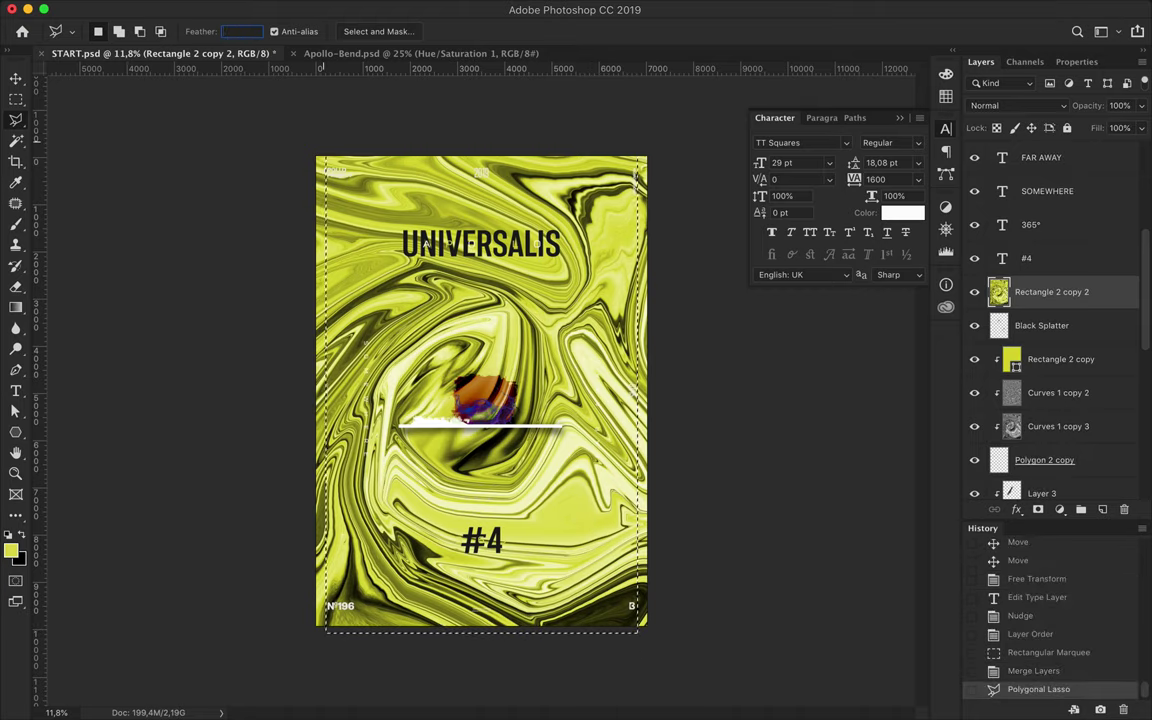
key(Return)
key(Return)
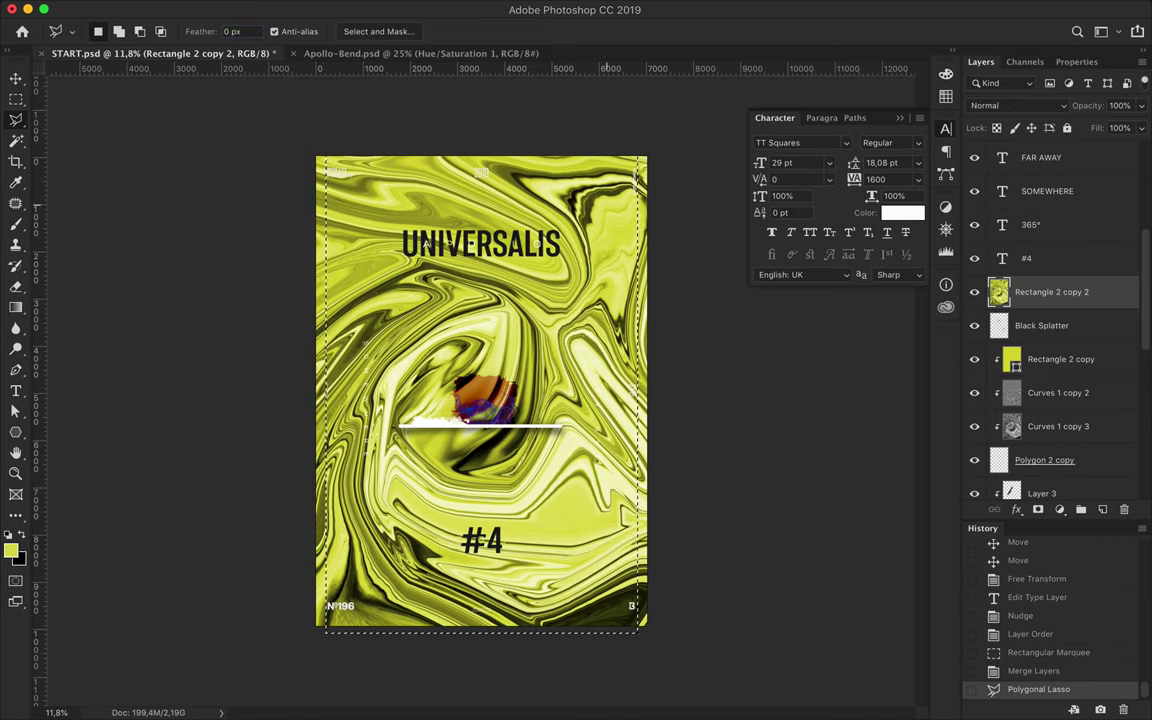
key(Delete)
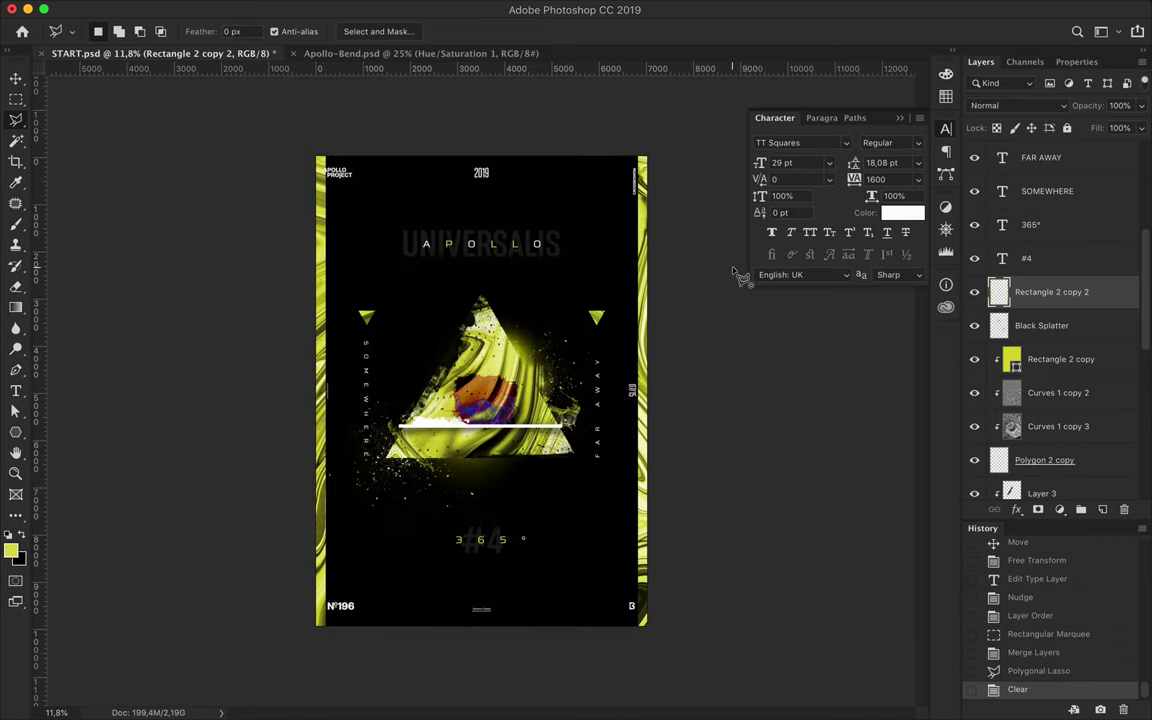
Discard another stray selection, undoing back to the full swirl with selection
click(548, 154)
double_click(676, 257)
click(690, 248)
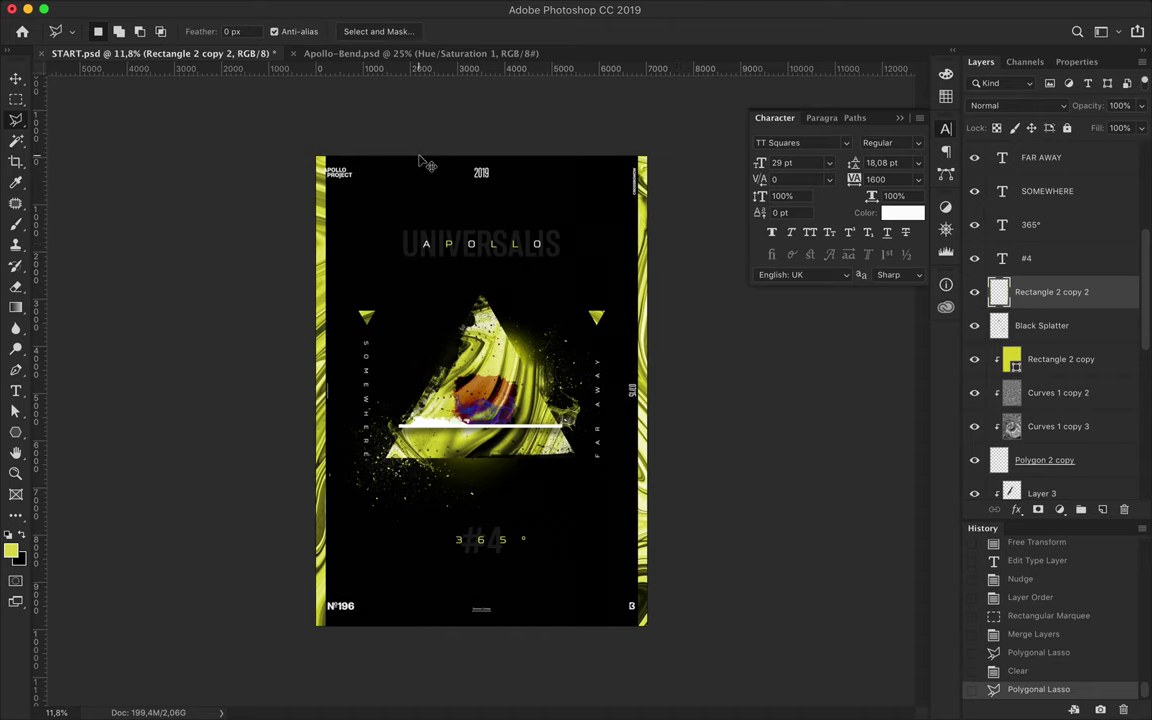
key(super+z)
key(super+z)
double_click(295, 133)
key(Return)
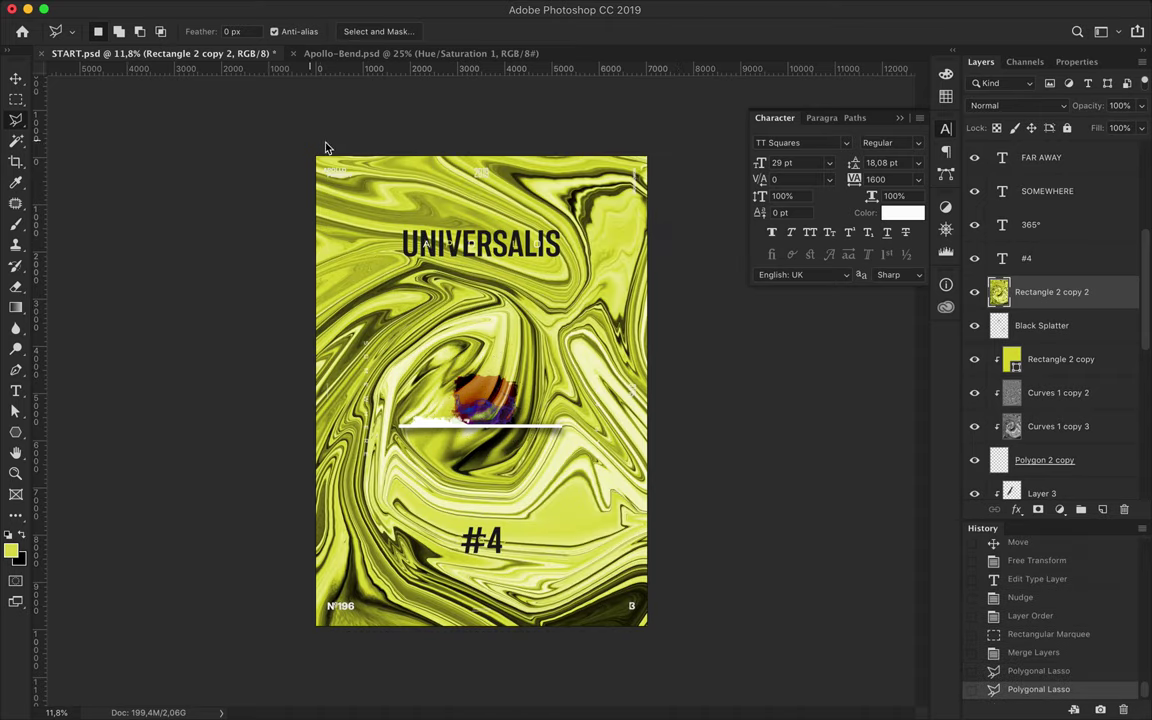
Trace a final inset outline inside the poster, delete the swirl within it, and deselect
click(320, 148)
click(320, 632)
click(643, 632)
click(643, 148)
click(331, 158)
key(Delete)
key(super+d)
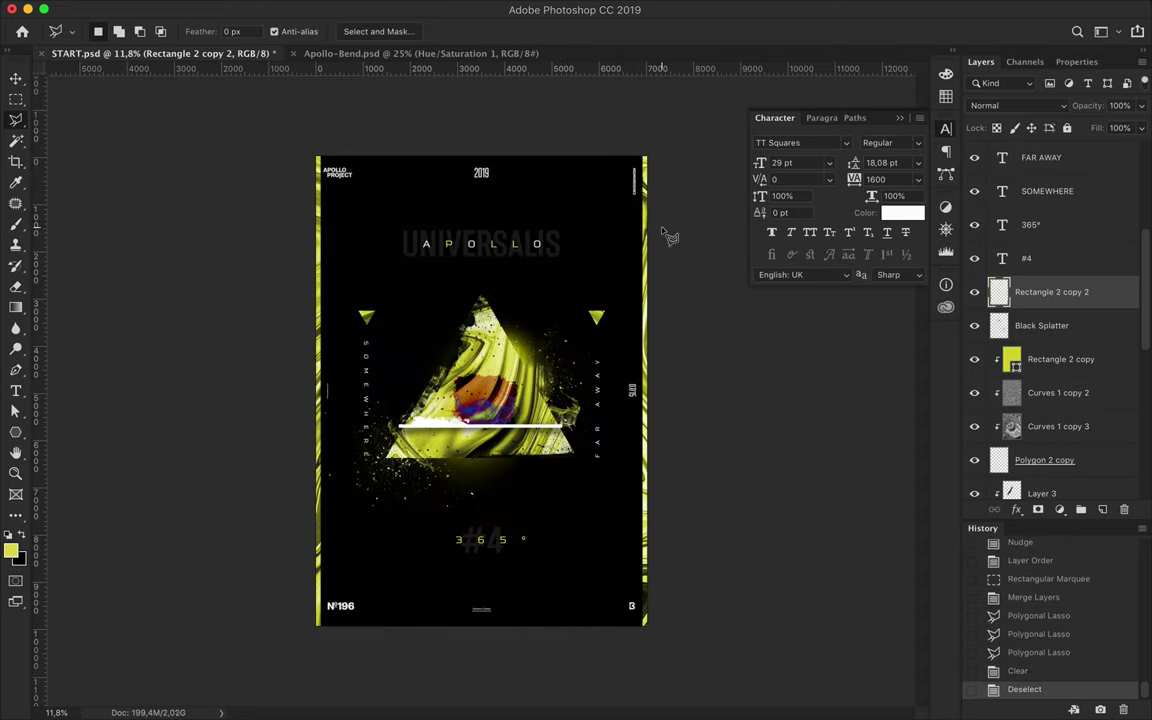
Draw a small triangle on Polygon 2 copy below the 365° text and centre it horizontally
key(u)
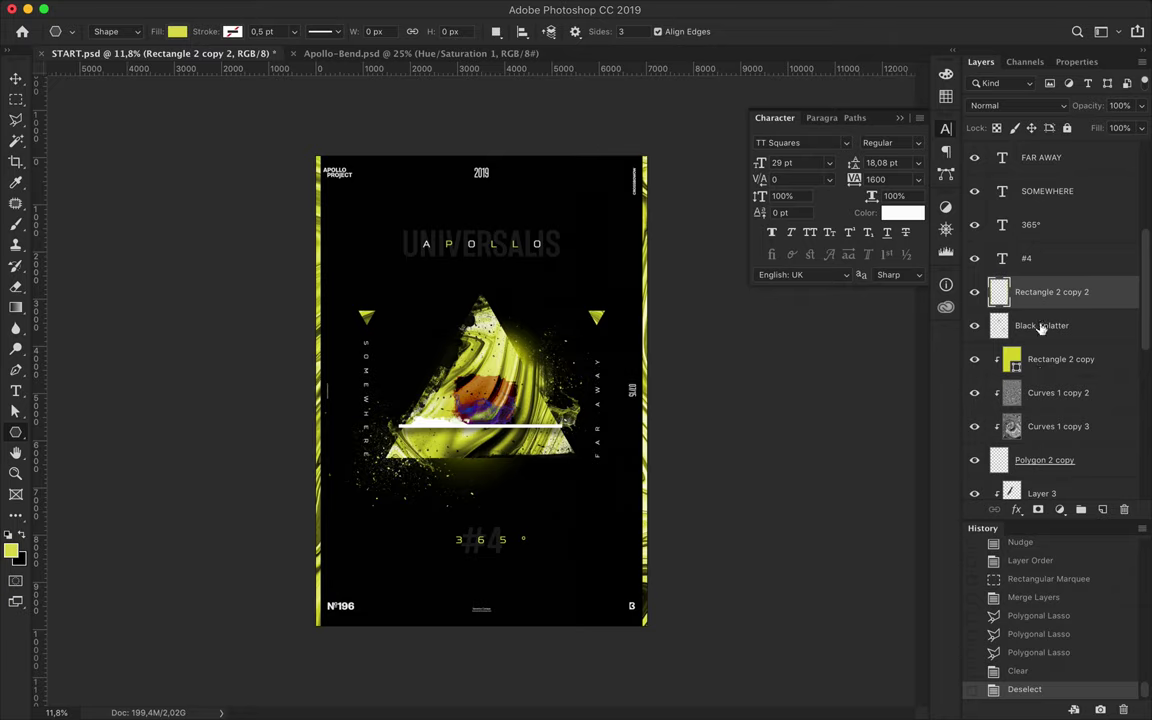
scroll(1041, 328, down, 2)
click(1044, 402)
drag(480, 570, 525, 561)
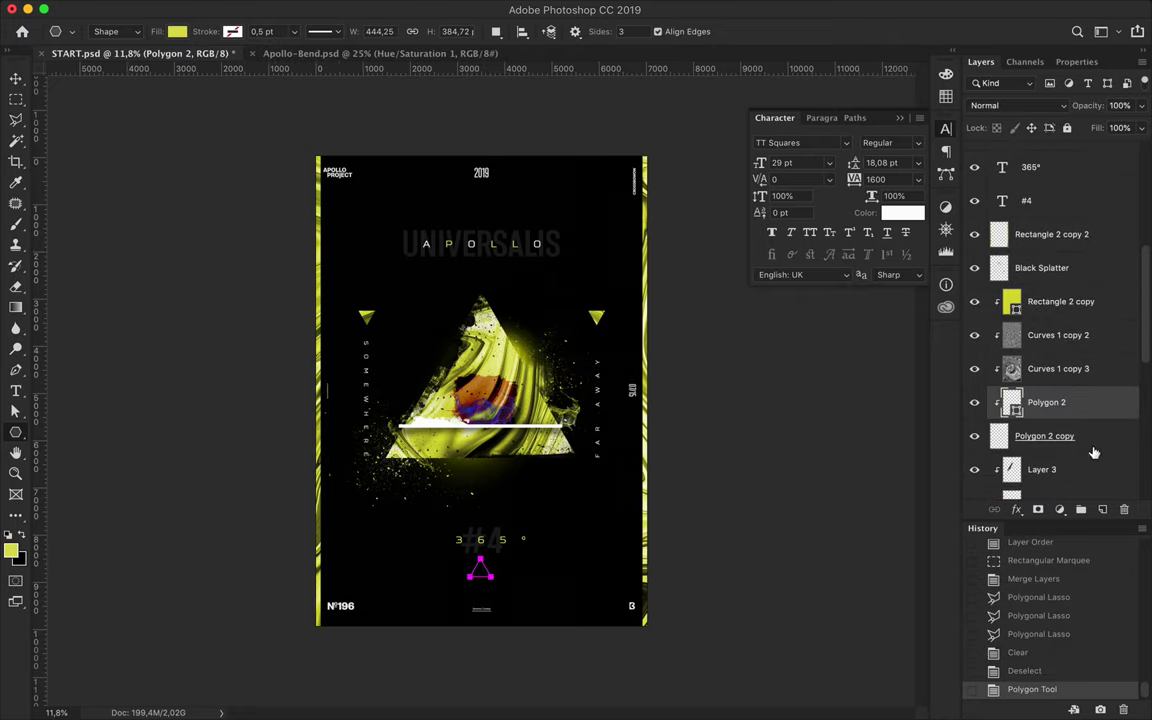
alt+click(1046, 421)
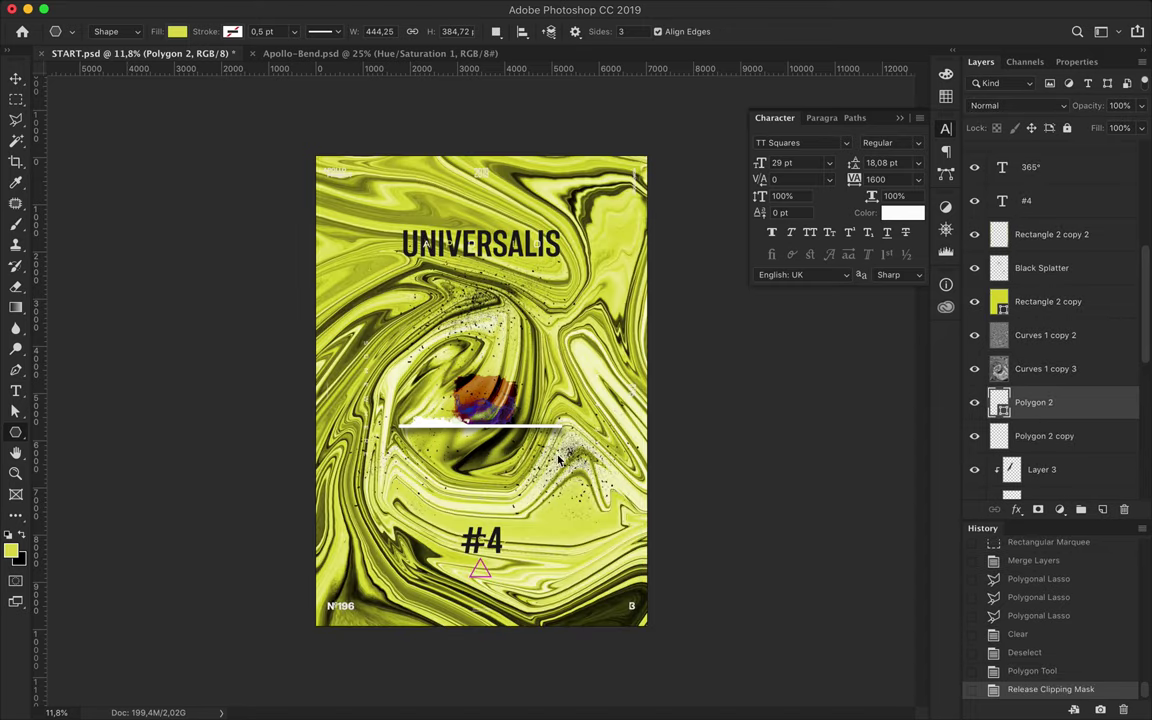
key(v)
mouse_move(440, 520)
mouse_down()
mouse_move(470, 505)
mouse_move(450, 485)
mouse_up()
click(352, 31)
Merge it into Polygon 2, clip Curves 1 copy 3, Curves 1 copy 2 and Rectangle 2 copy, and save
key(ctrl+e)
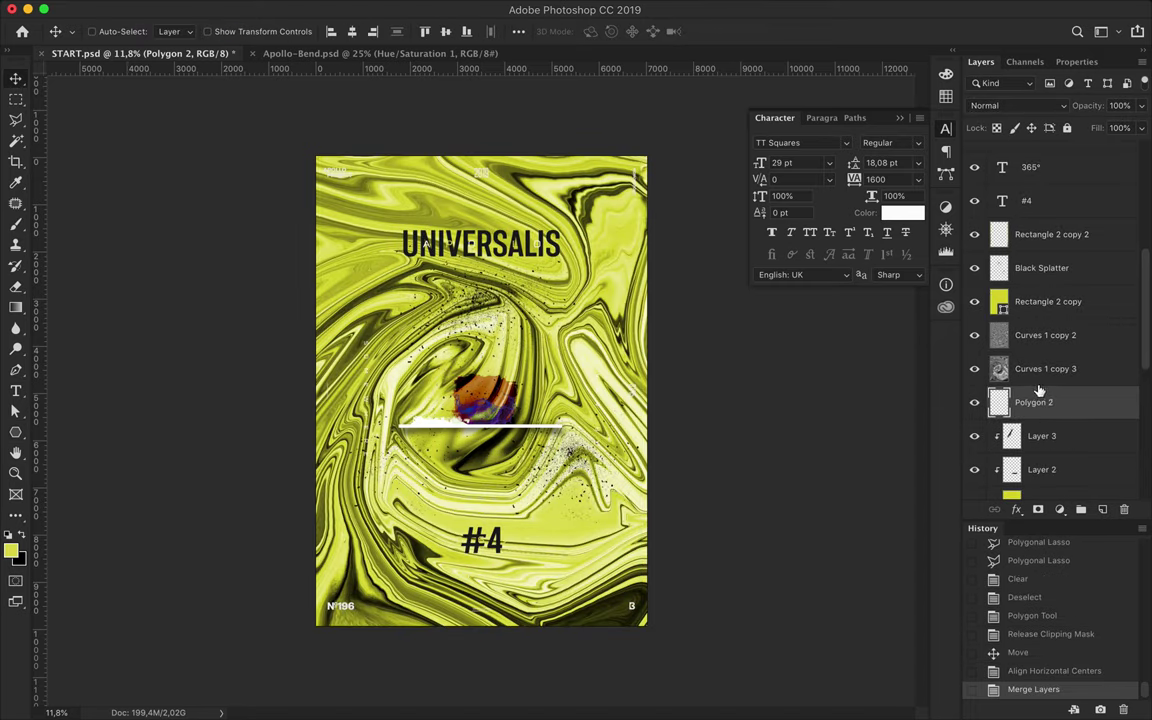
alt+click(1025, 386)
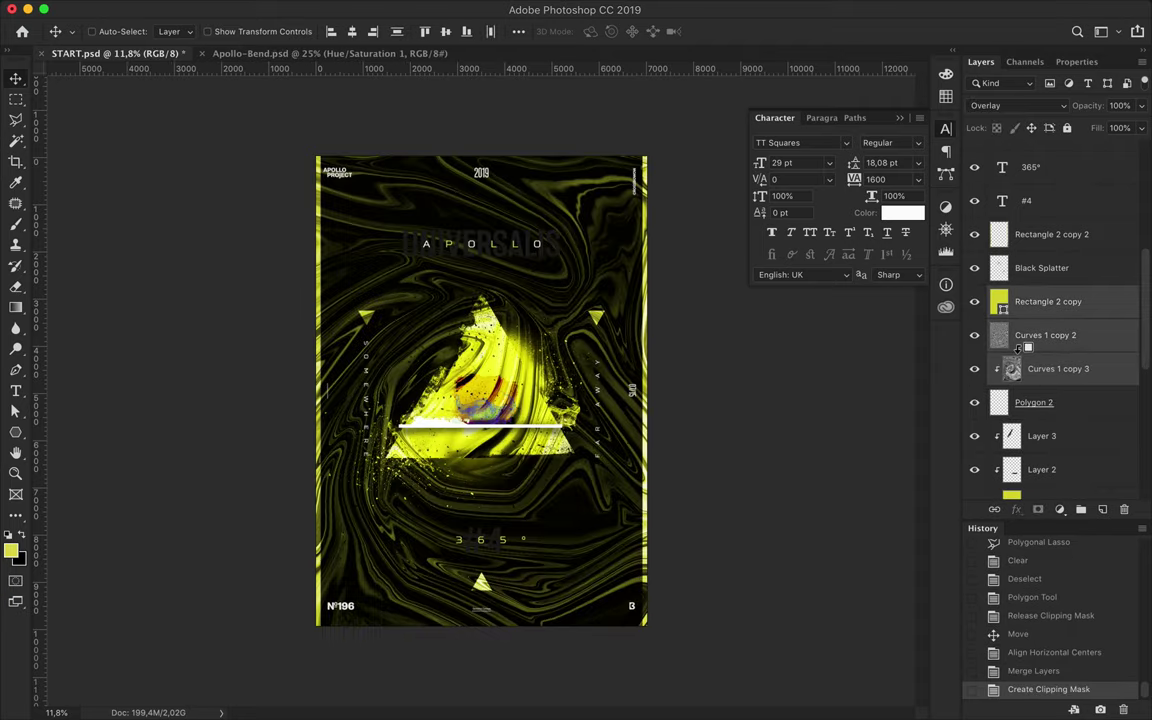
alt+click(1018, 350)
alt+click(1011, 318)
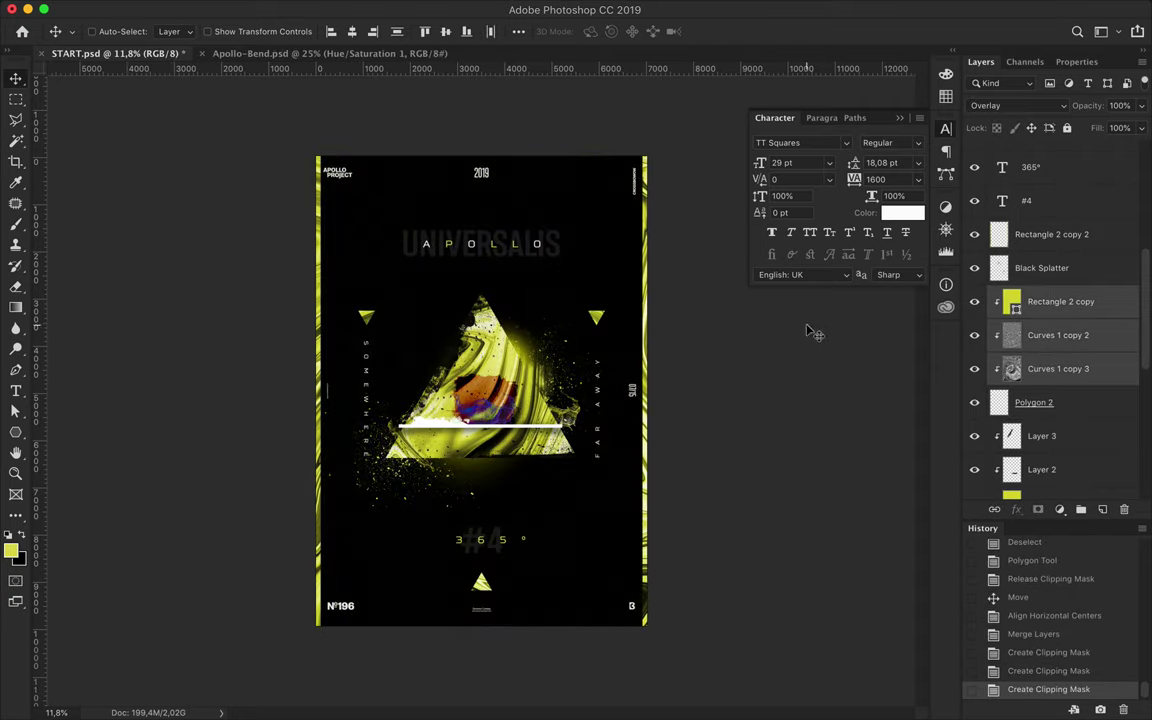
key(cmd+s)
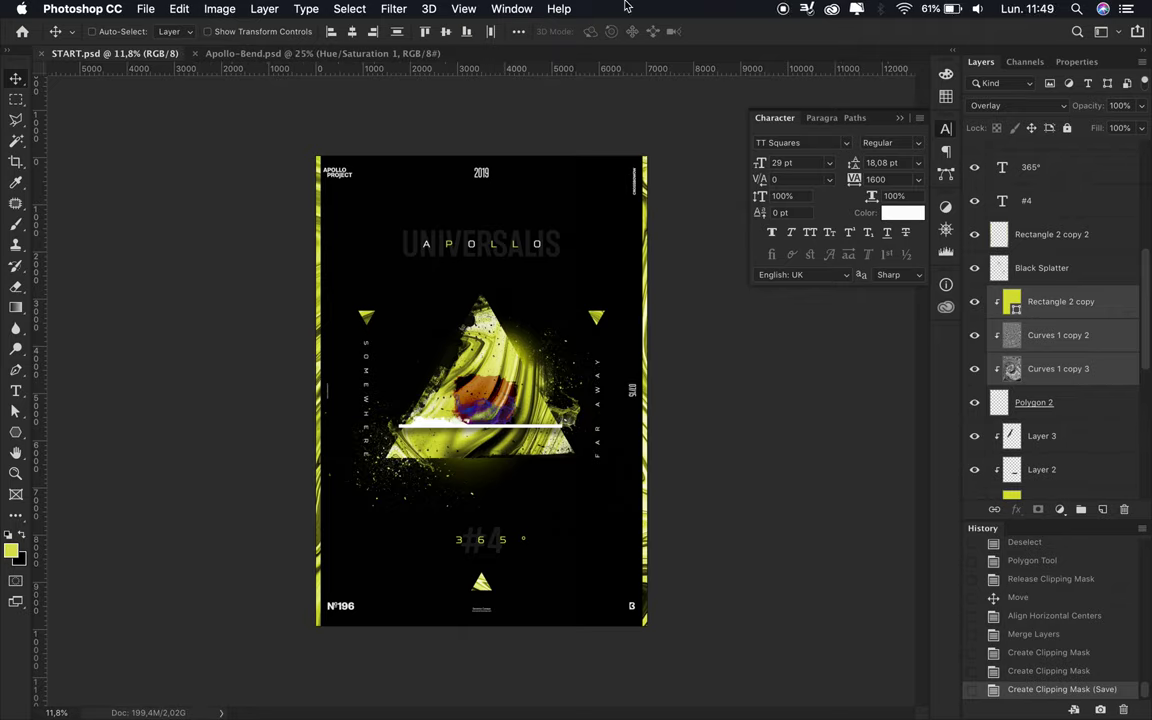
Add a vertical guide through the poster centre and discard a trial triangle
scroll(432, 474, up, 2)
scroll(432, 474, up, 4)
drag(40, 305, 481, 310)
click(15, 432)
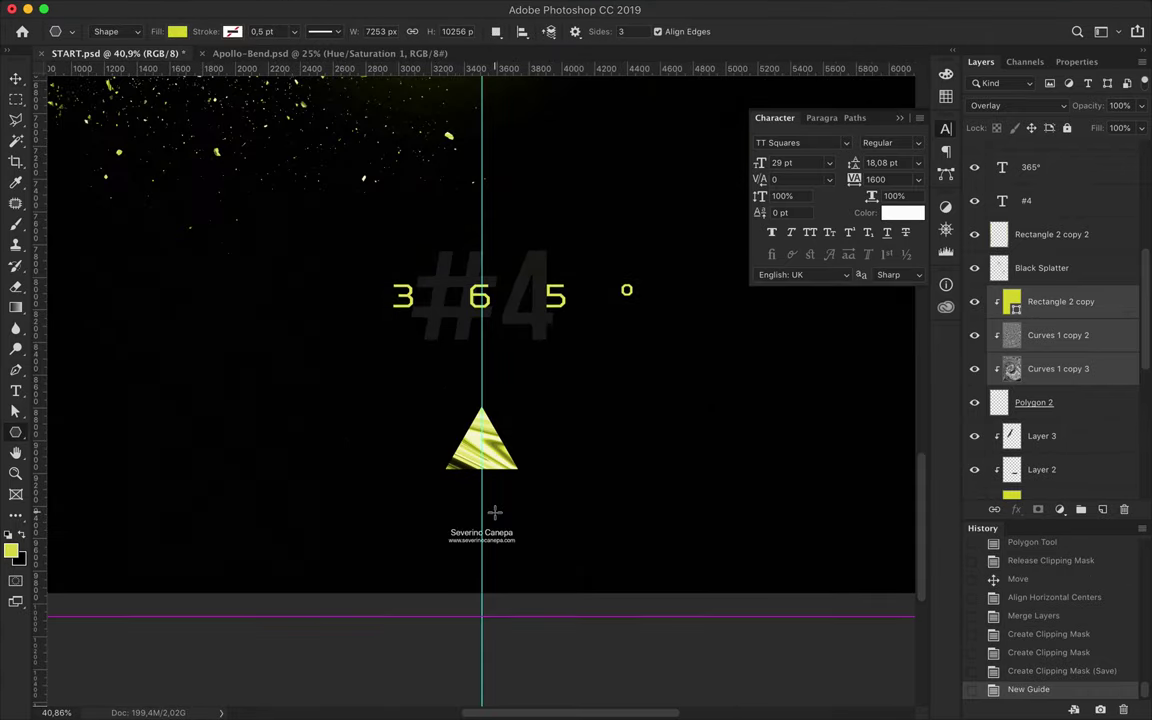
drag(481, 446, 481, 424)
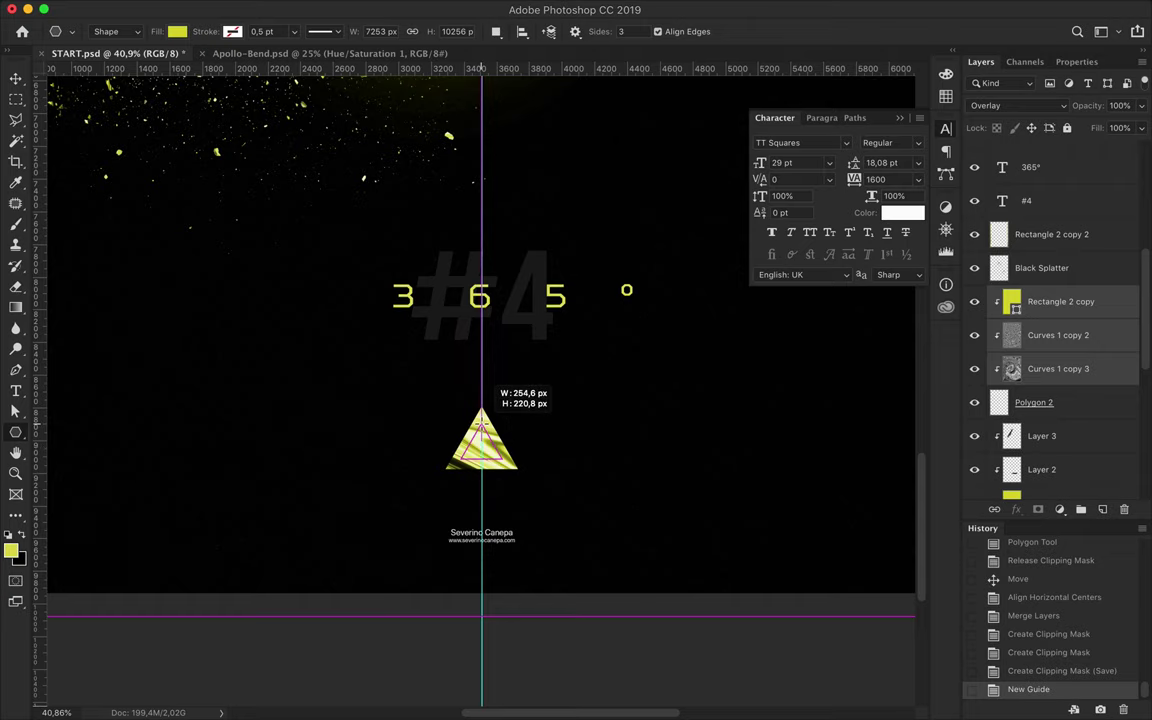
click(1004, 308)
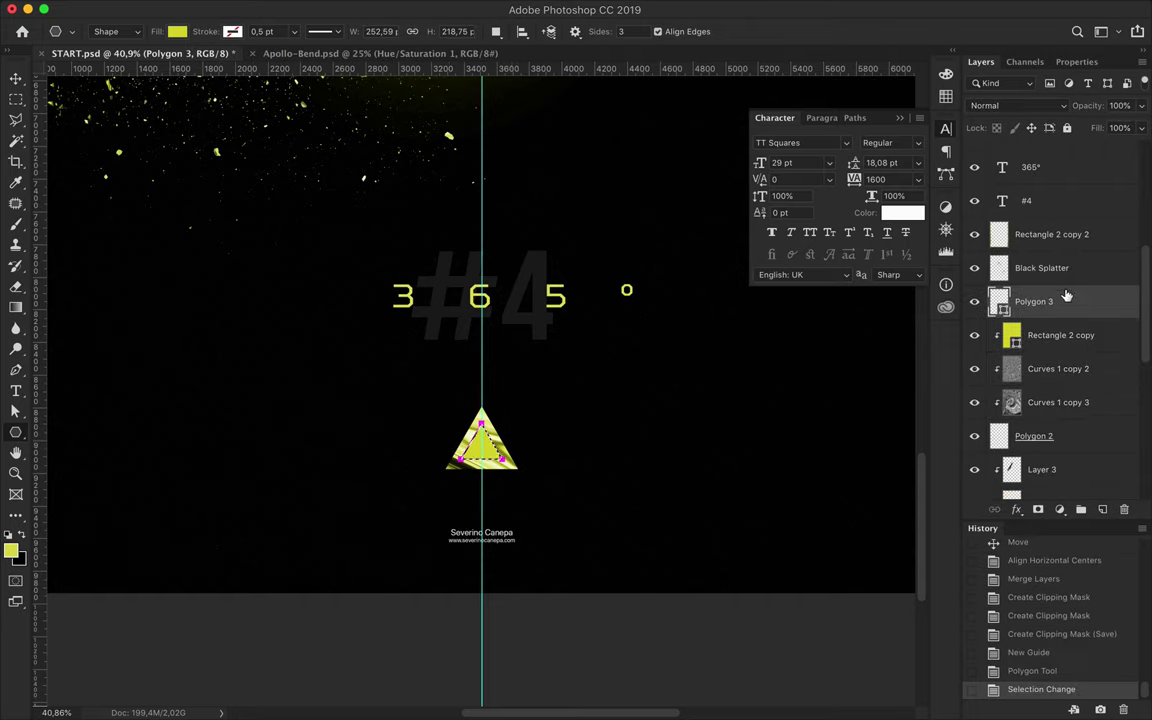
key(Delete)
click(1030, 402)
key(ctrl+0)
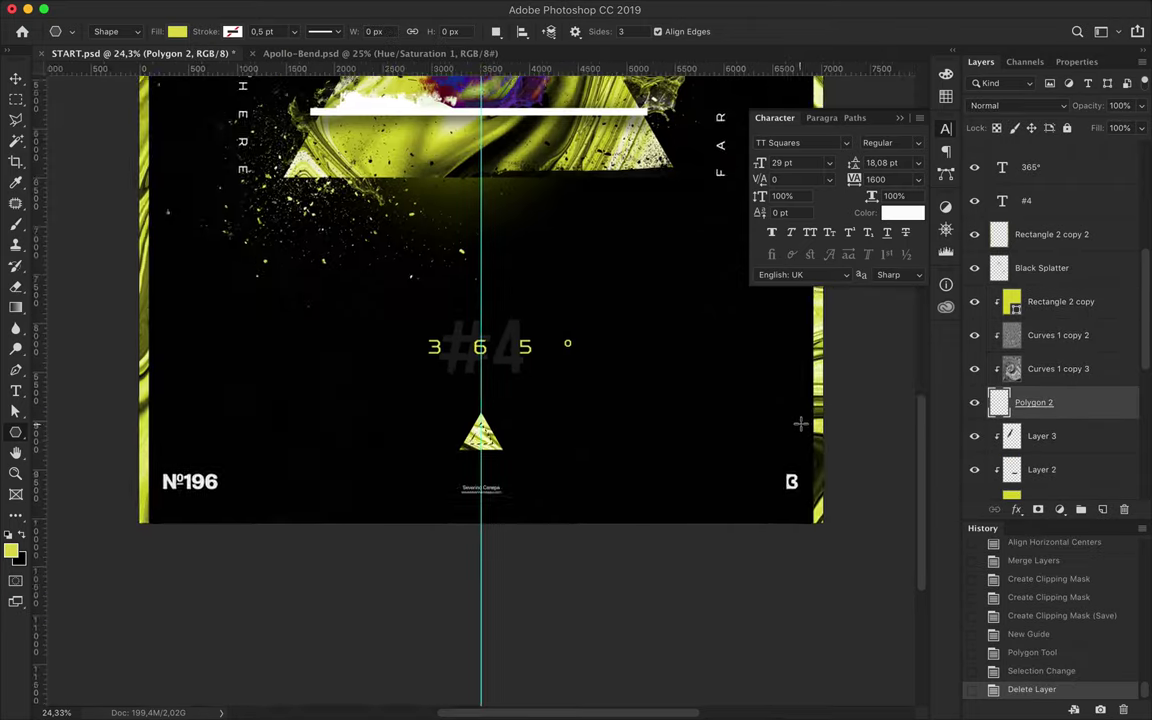
Select the small bottom triangle with the Polygonal Lasso; the copy attempt finds no pixels
key(l)
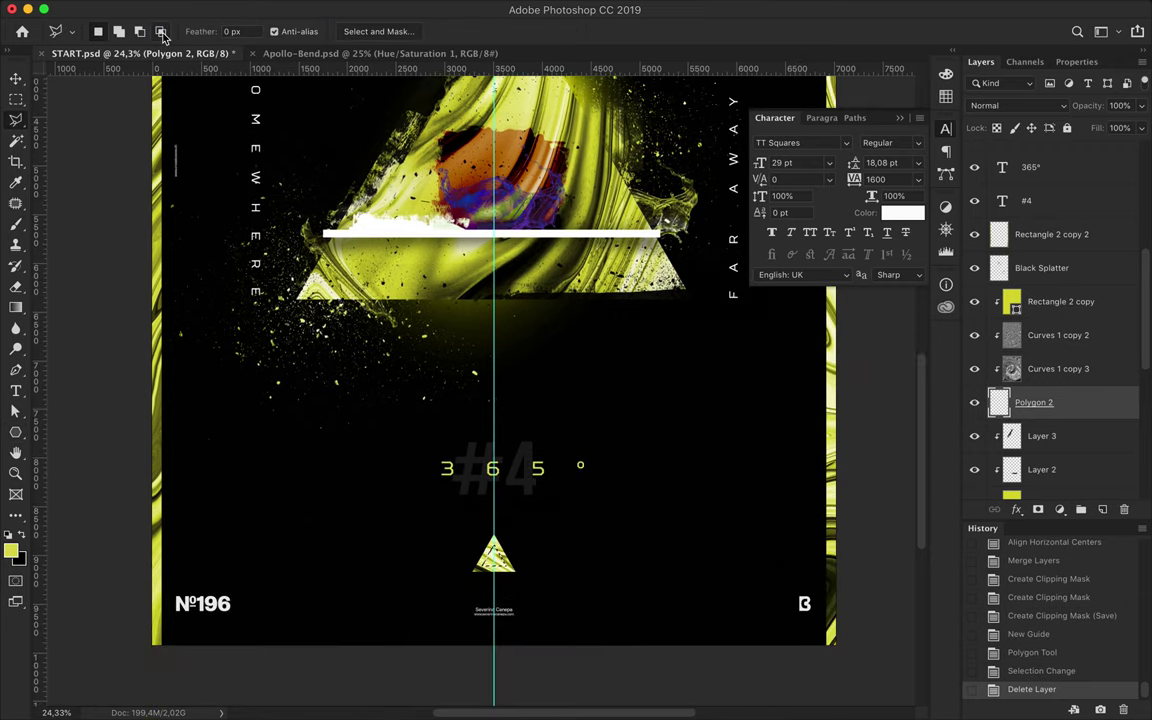
click(489, 522)
click(462, 590)
click(525, 590)
click(489, 522)
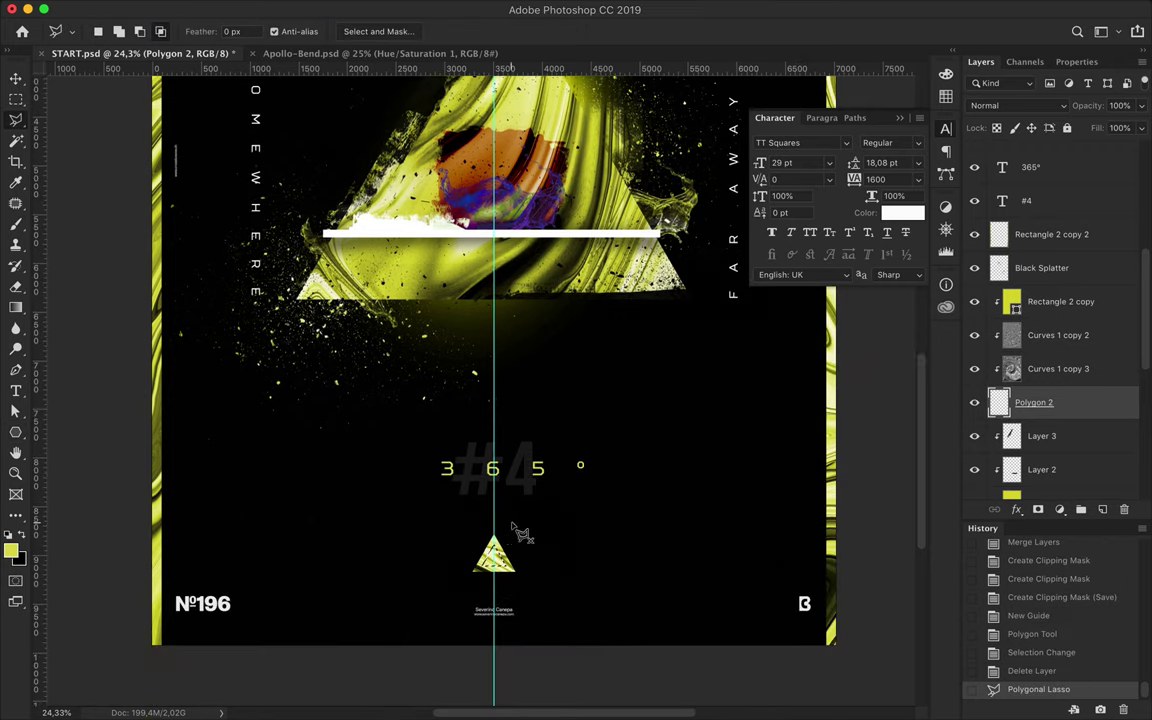
key(ctrl+j)
key(Return)
key(v)
scroll(601, 521, down, 2)
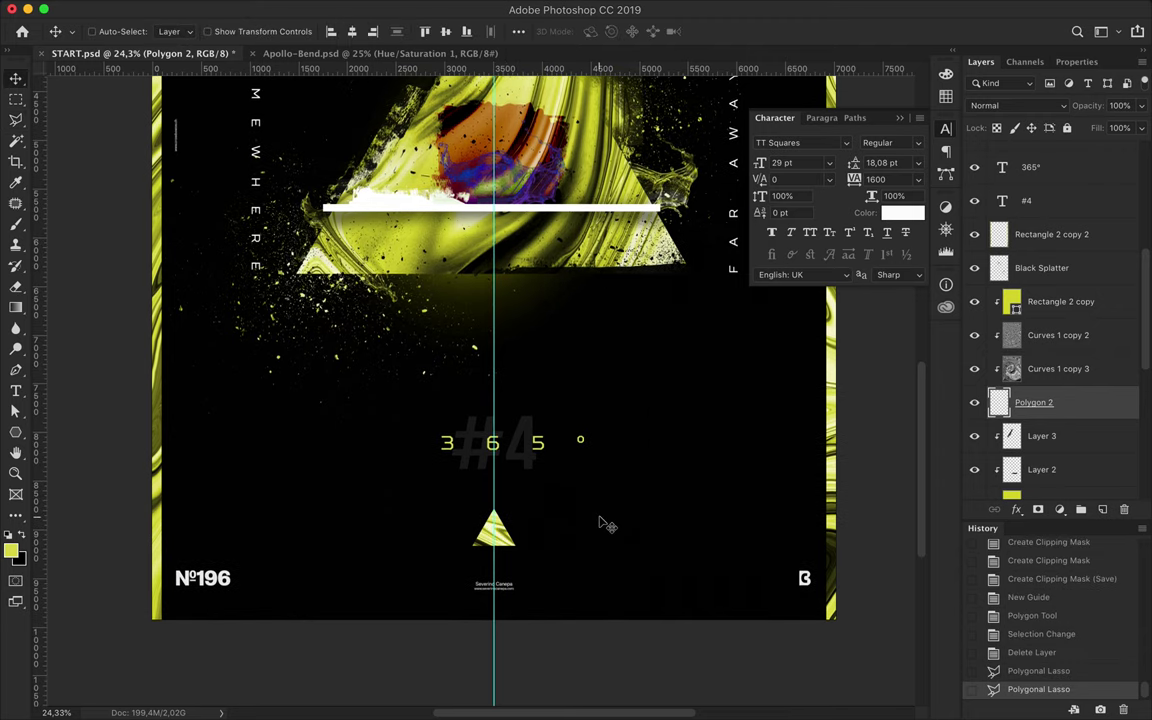
Erase the small swirl-filled triangle near the bottom, discarding two brush dabs
key(b)
click(503, 540)
key(ctrl+z)
click(503, 540)
key(ctrl+z)
key(e)
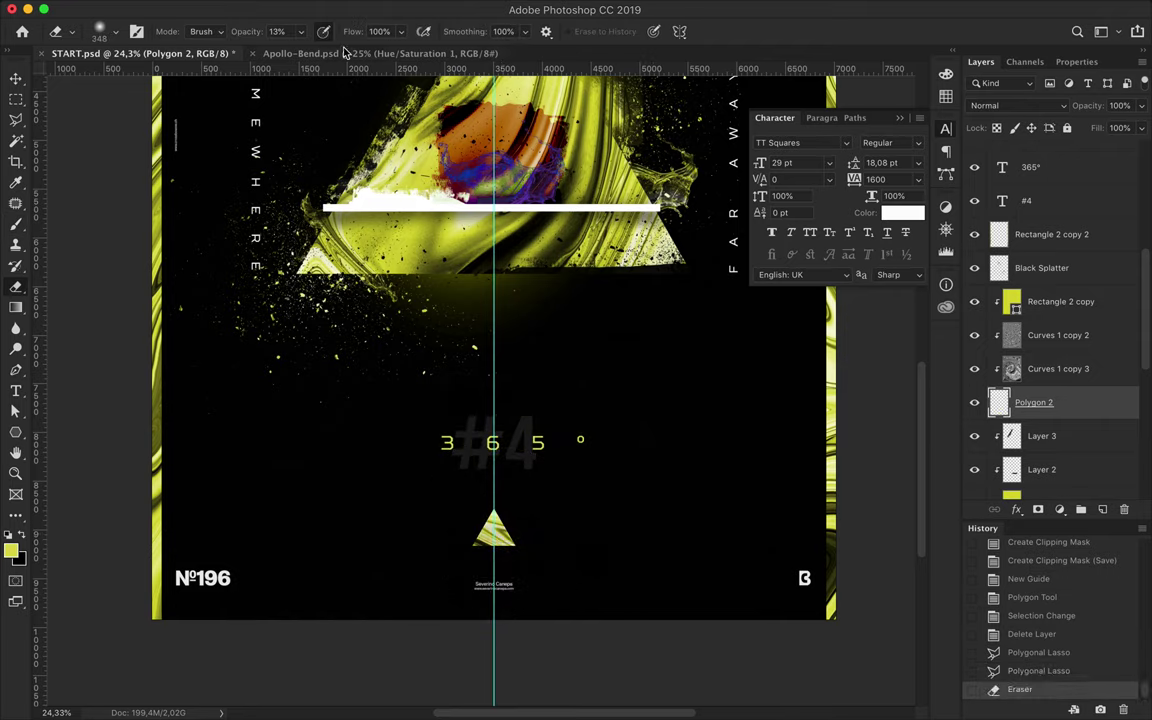
drag(505, 530, 482, 552)
click(446, 476)
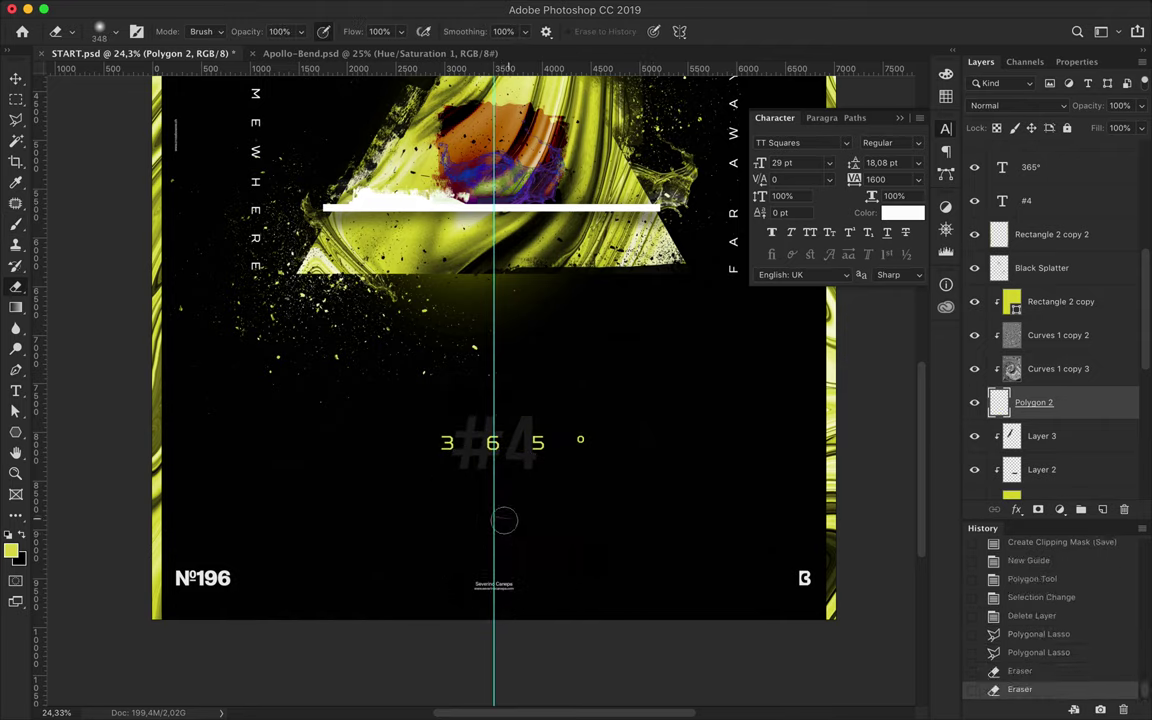
Draw a new small solid yellow triangle, Polygon 3, below the 365° text
key(b)
key(u)
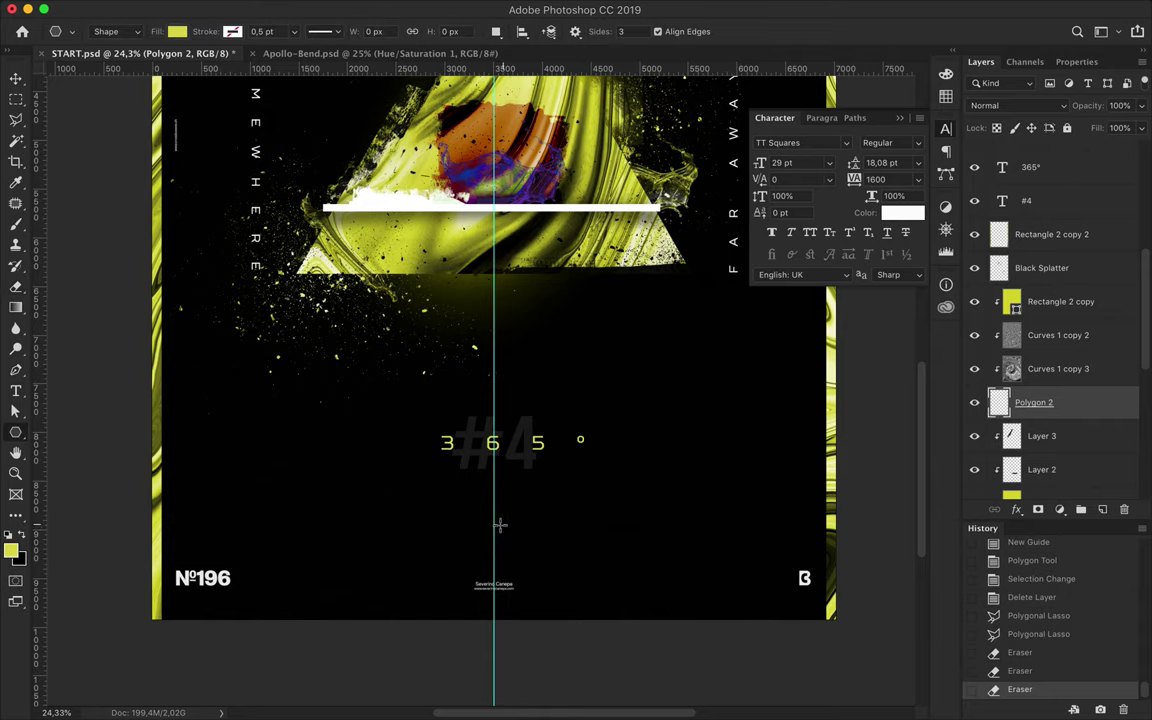
drag(493, 526, 507, 533)
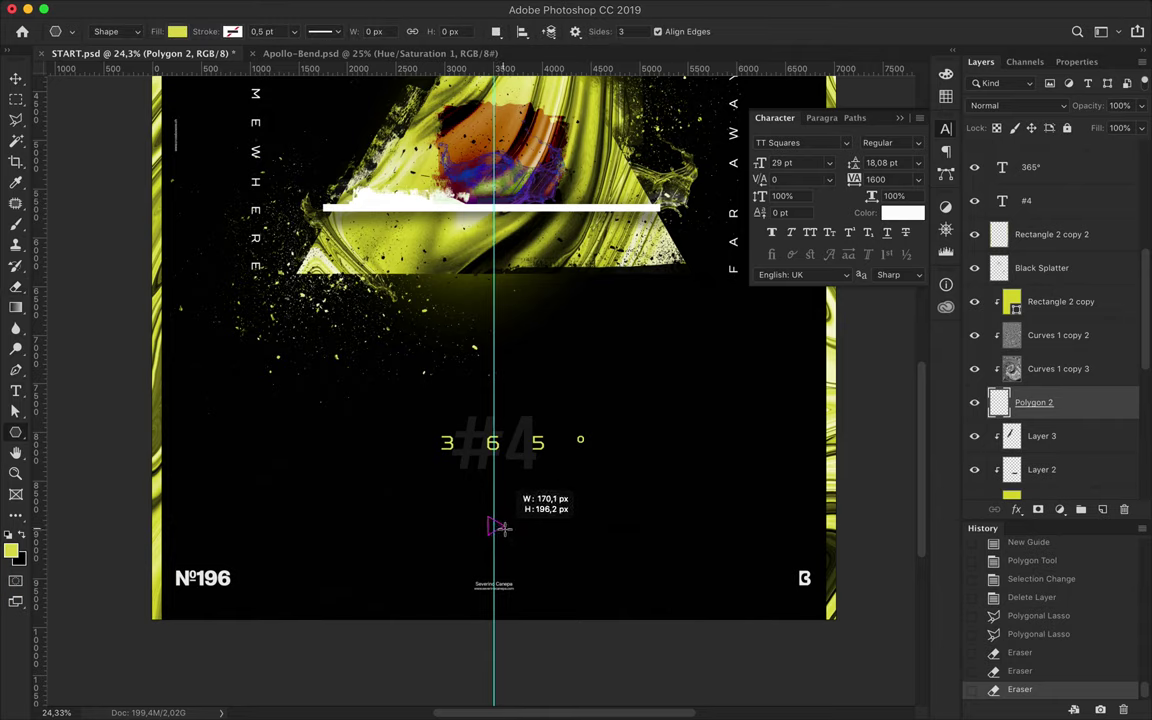
drag(507, 533, 503, 531)
Move Polygon 3 above Black Splatter and turn the 365° text white
drag(1085, 412, 1080, 268)
key(v)
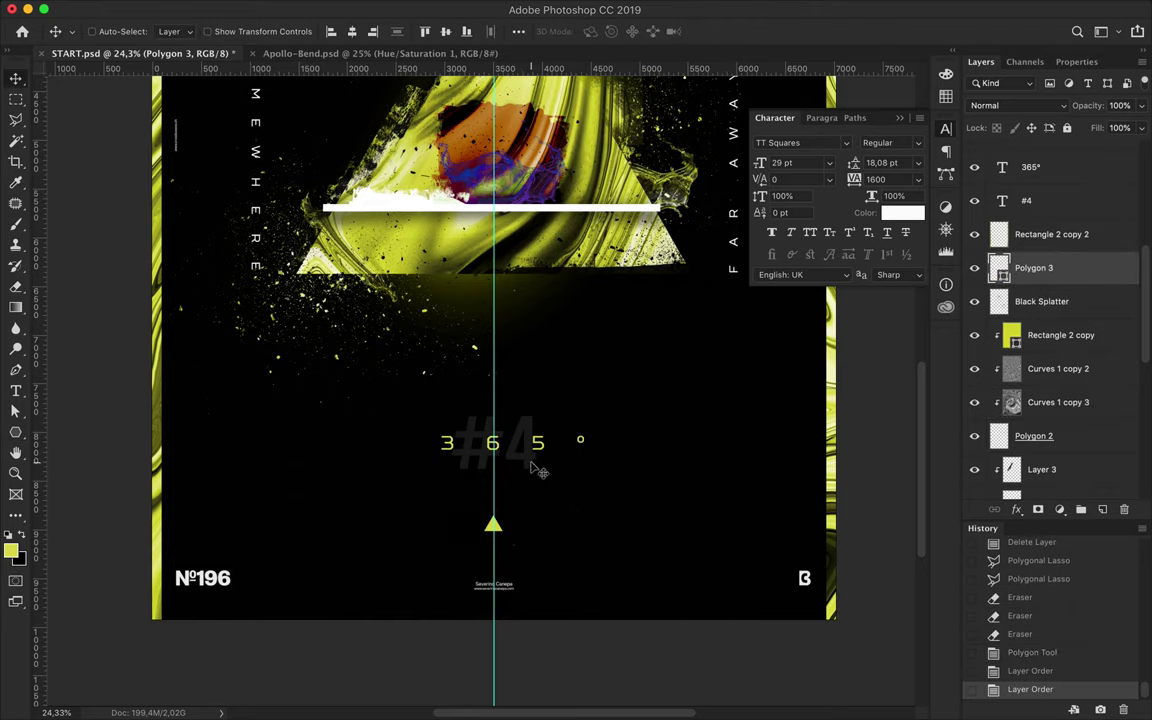
double_click(490, 440)
click(651, 31)
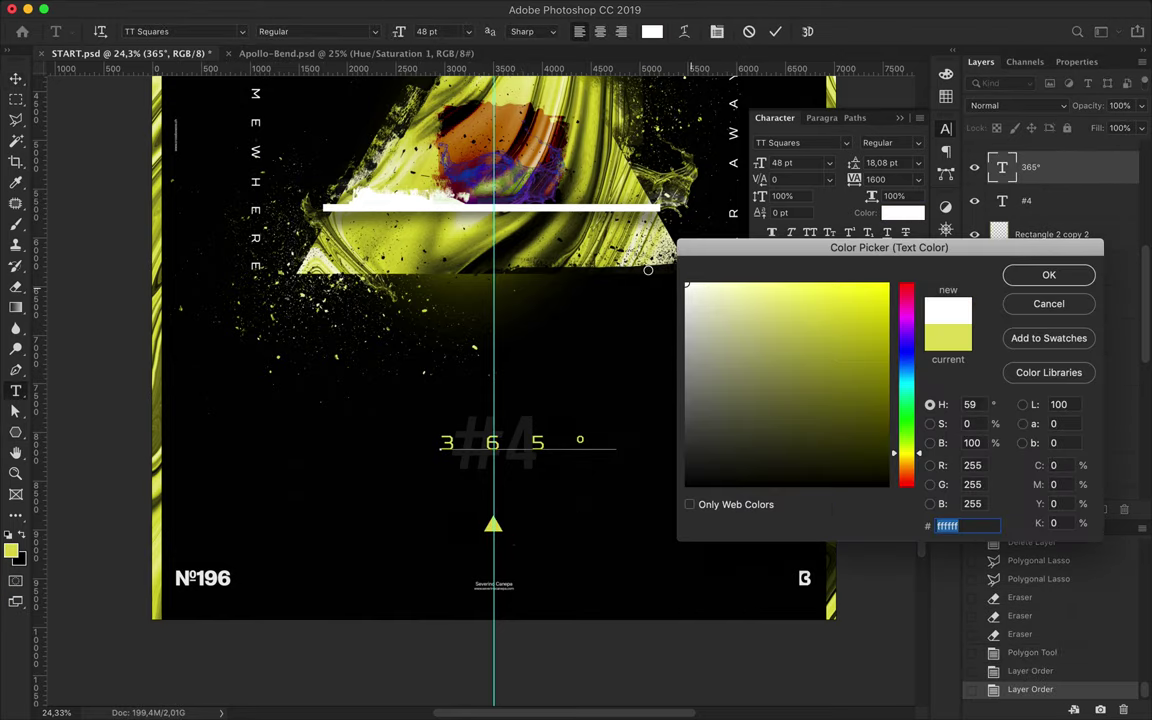
key(Return)
click(15, 78)
scroll(185, 218, up, 2)
Colour the WHERE letters of SOMEWHERE yellow, sampled from the poster
double_click(255, 200)
drag(255, 245, 266, 474)
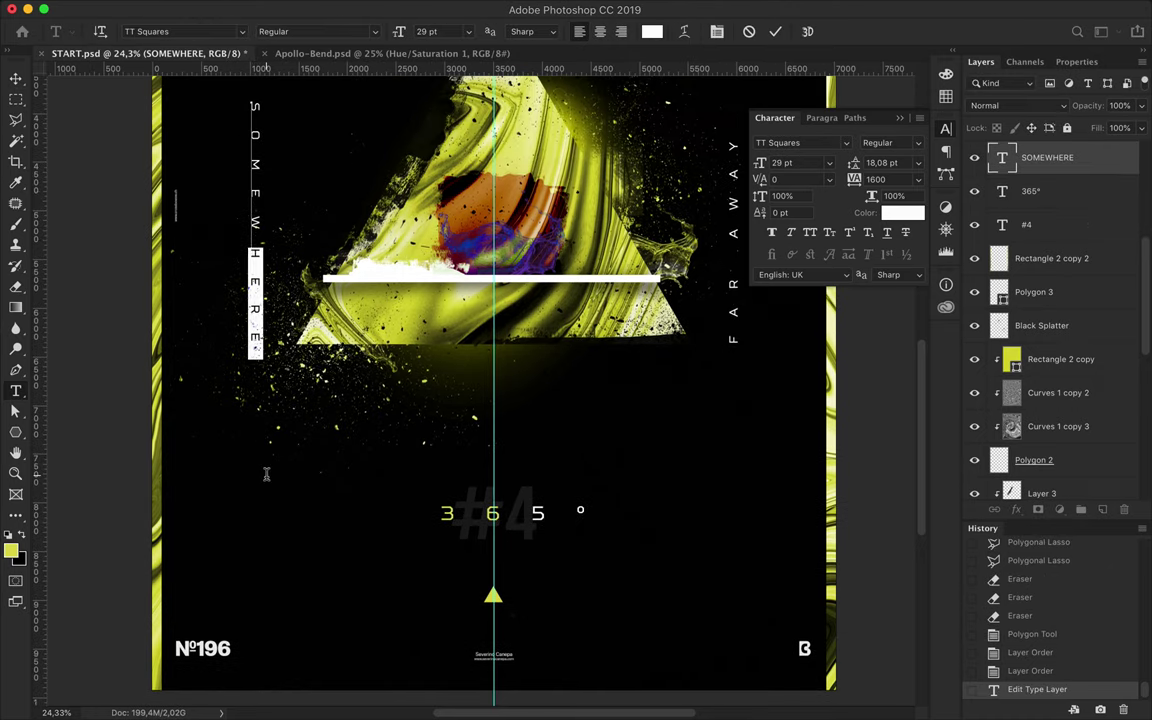
drag(258, 218, 257, 350)
click(652, 32)
click(500, 596)
click(1048, 275)
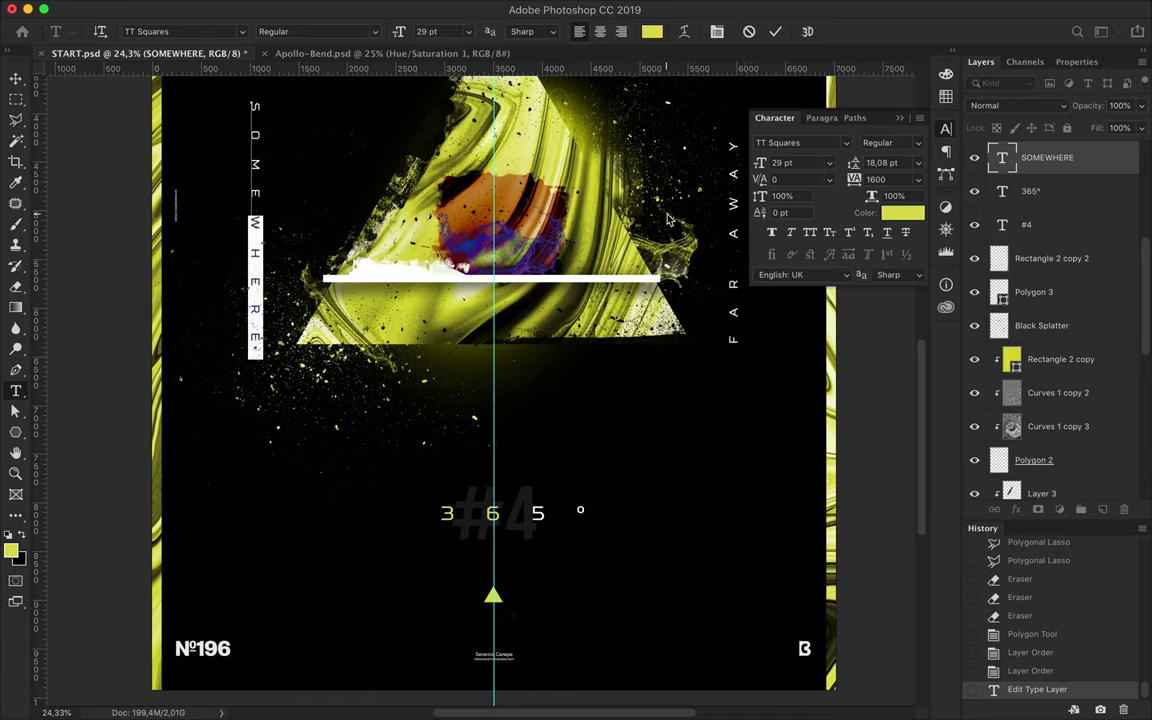
scroll(600, 300, right, 3)
key(ctrl+Return)
Colour AWAY in the FAR AWAY caption yellow (ddd850), sampled from the triangle
double_click(622, 232)
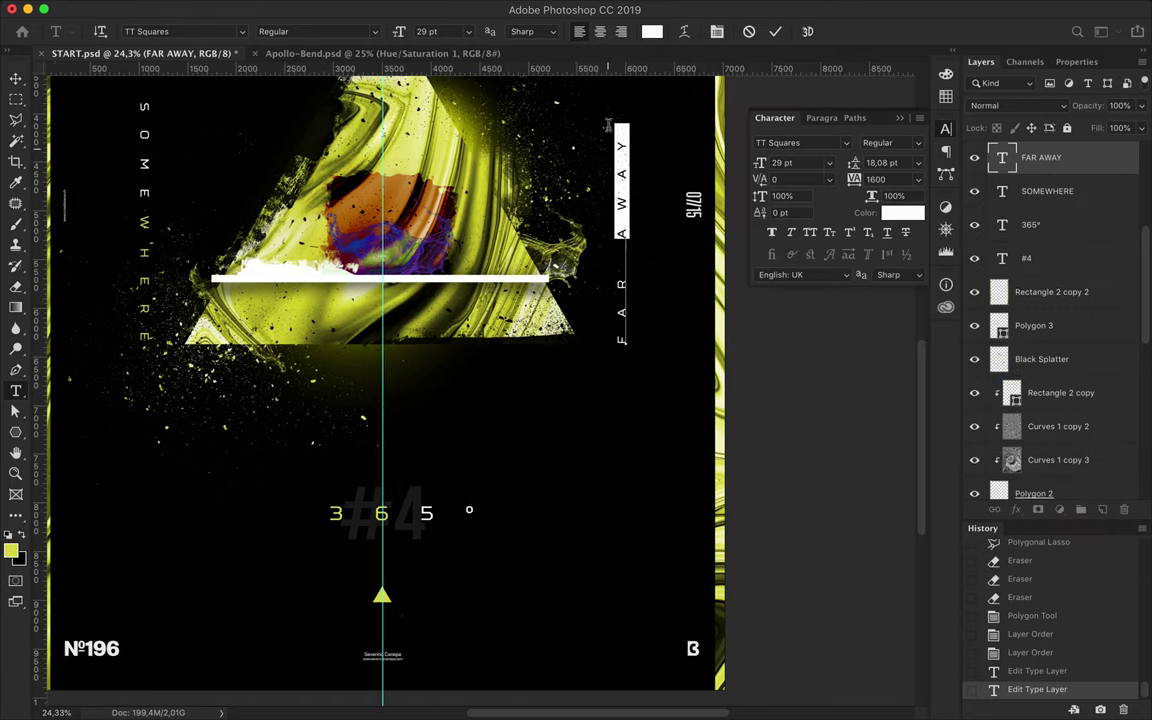
click(652, 32)
click(389, 598)
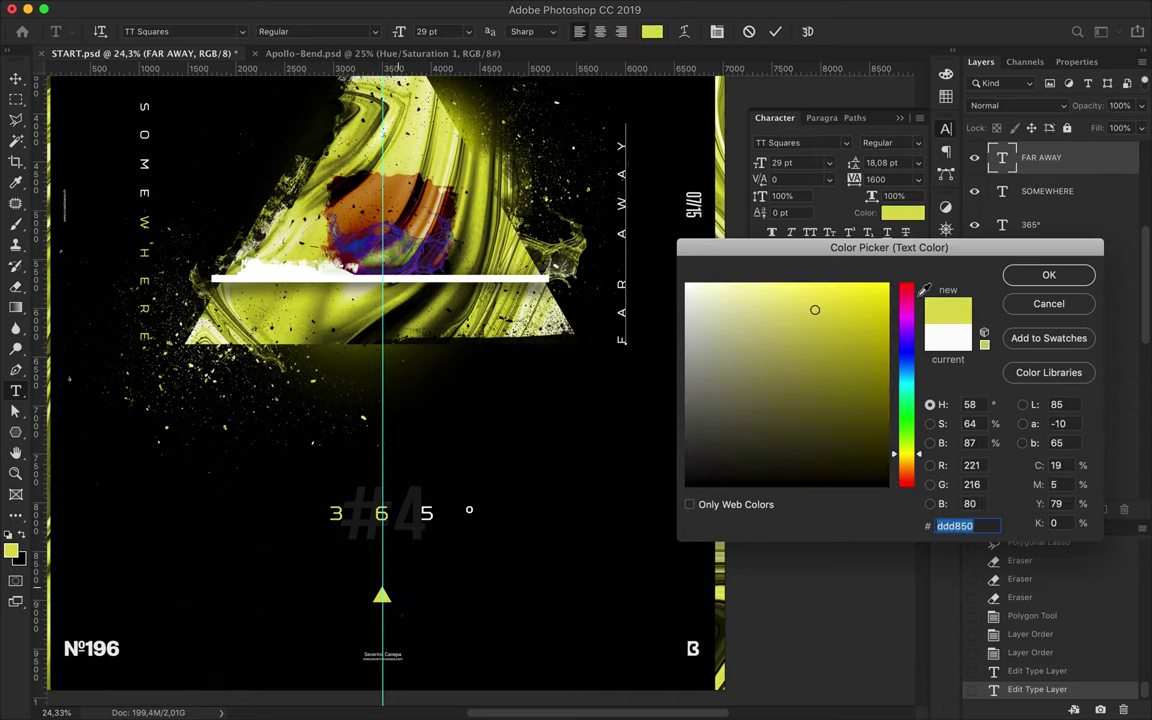
click(1048, 275)
key(ctrl+Return)
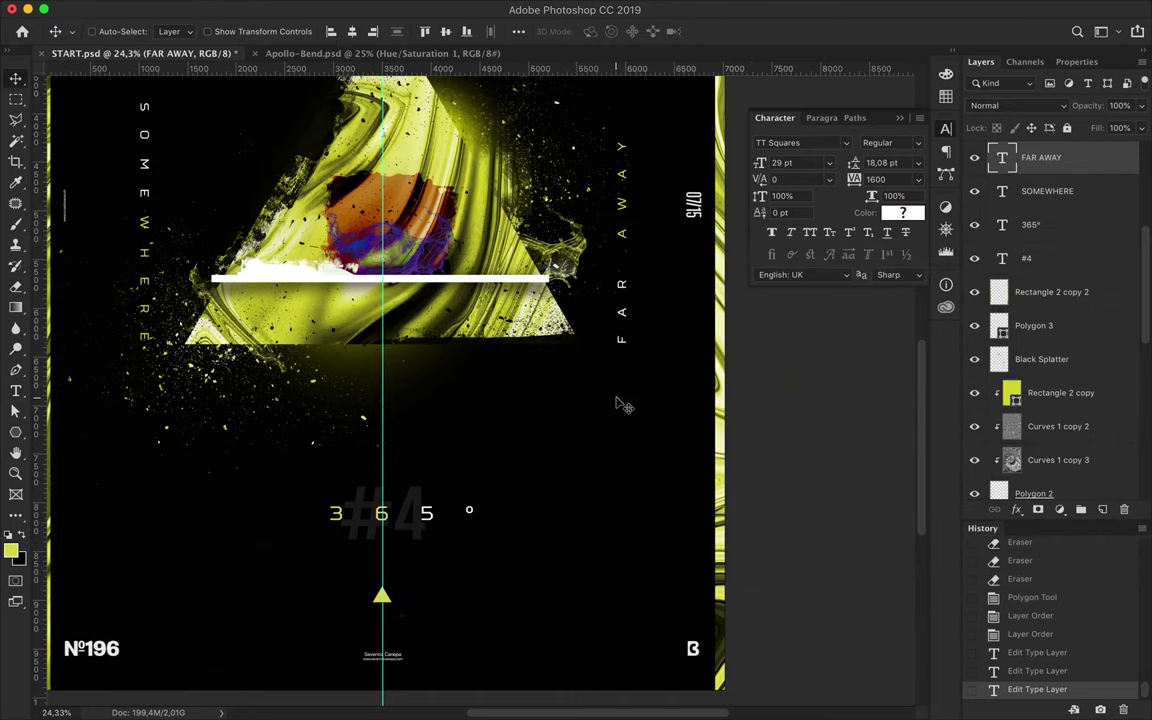
scroll(375, 229, up, 5)
scroll(375, 229, left, 4)
Draw a vertical yellow line with no fill and a 10.5 pt stroke beside SOMEWHERE
key(p)
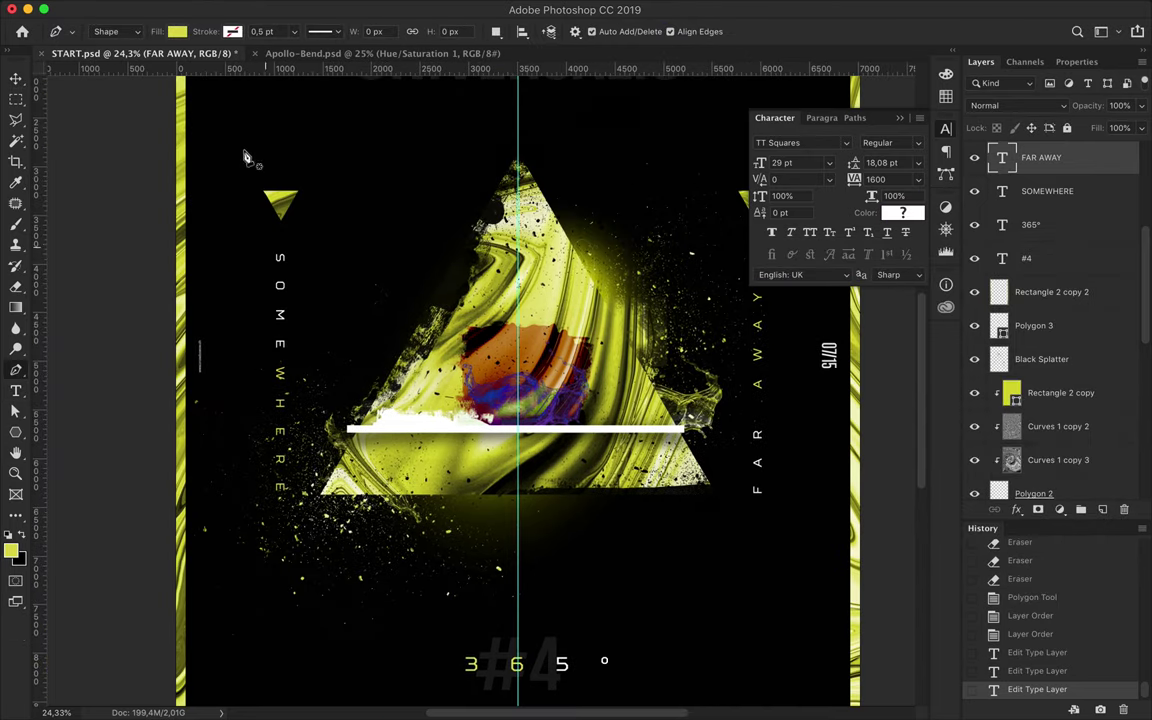
click(177, 31)
click(232, 31)
click(155, 116)
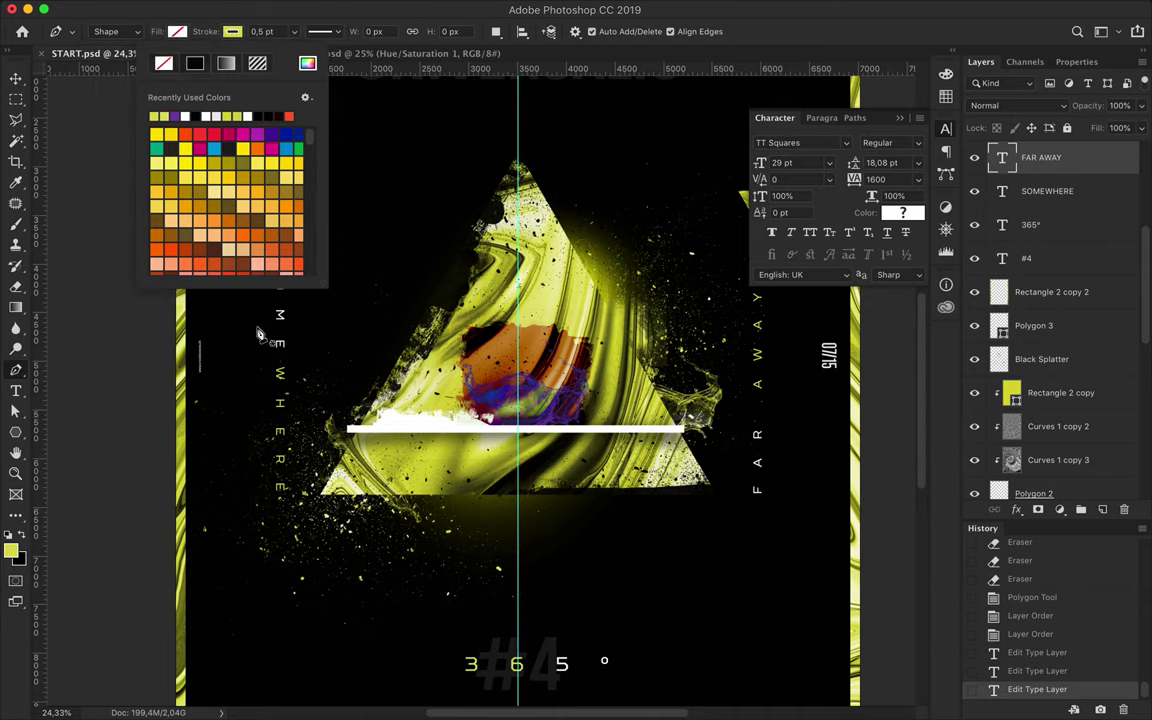
click(268, 313)
click(270, 351)
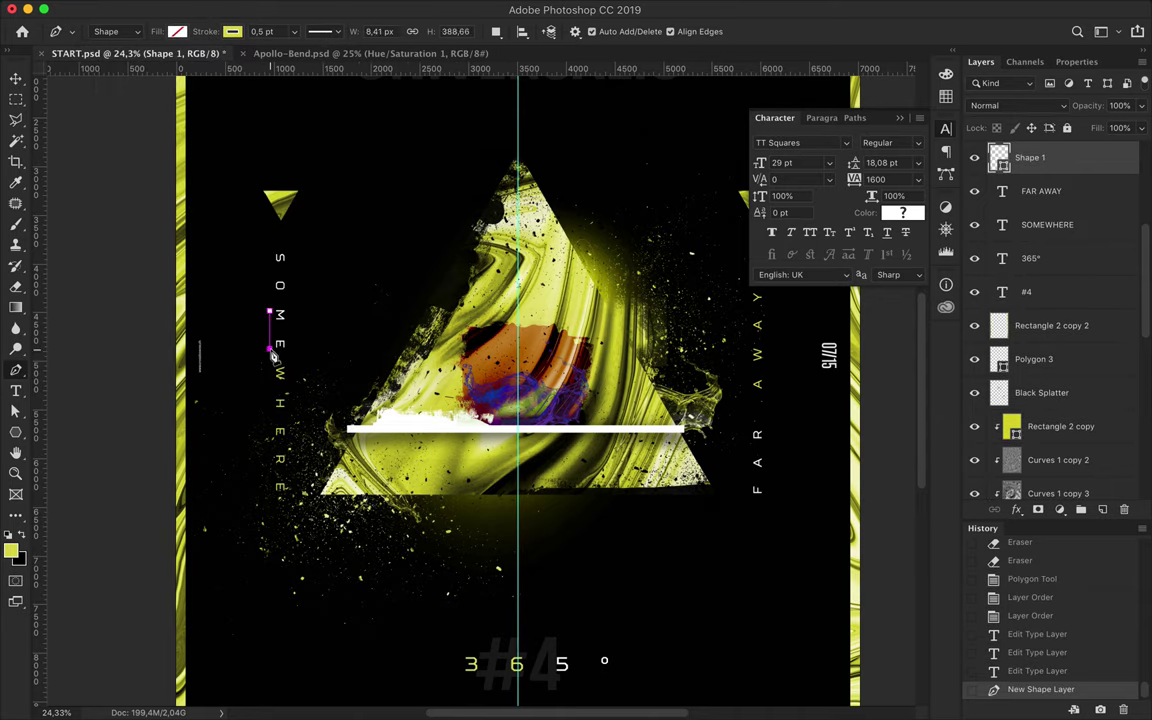
double_click(262, 31)
text(10,5)
key(Return)
click(277, 31)
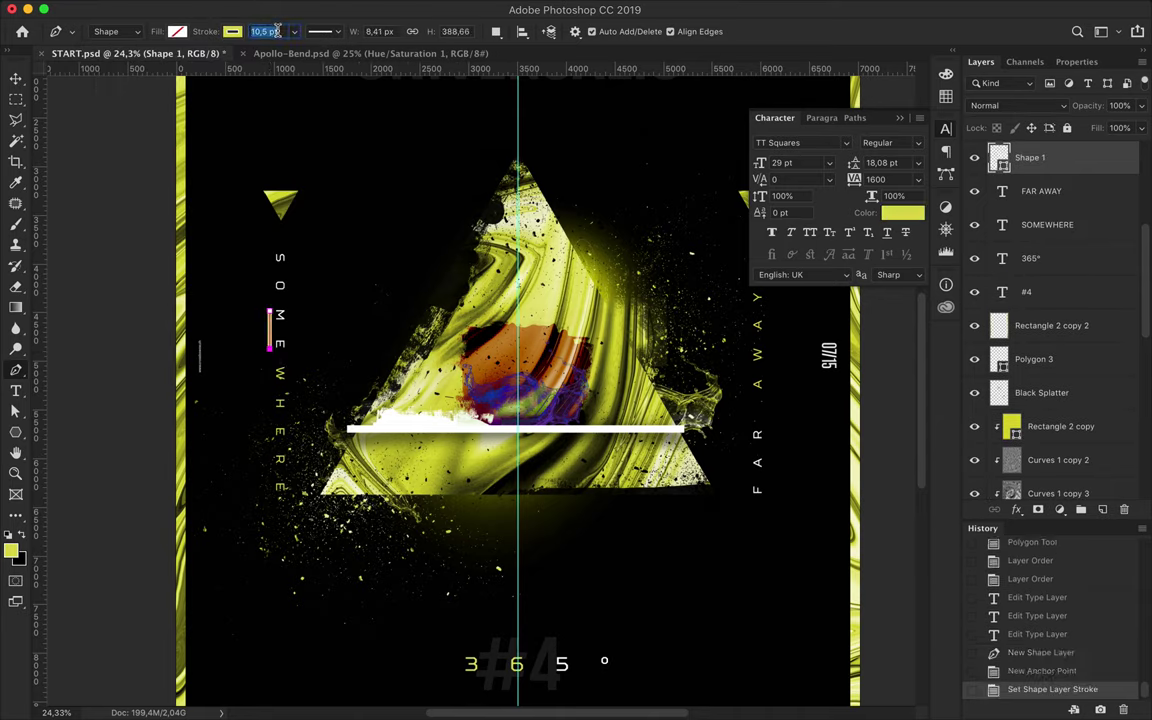
key(Return)
Shift the yellow Shape 1 bar slightly left beside SOMEWHERE
key(v)
scroll(113, 387, up, 5)
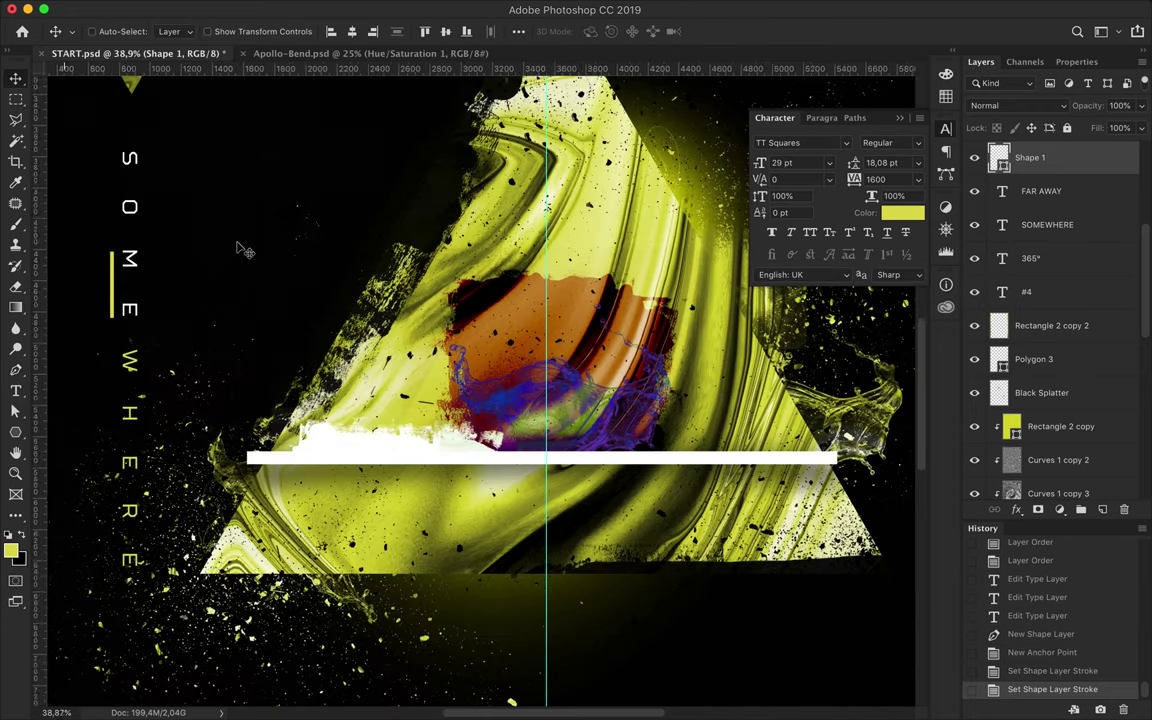
scroll(240, 250, up, 5)
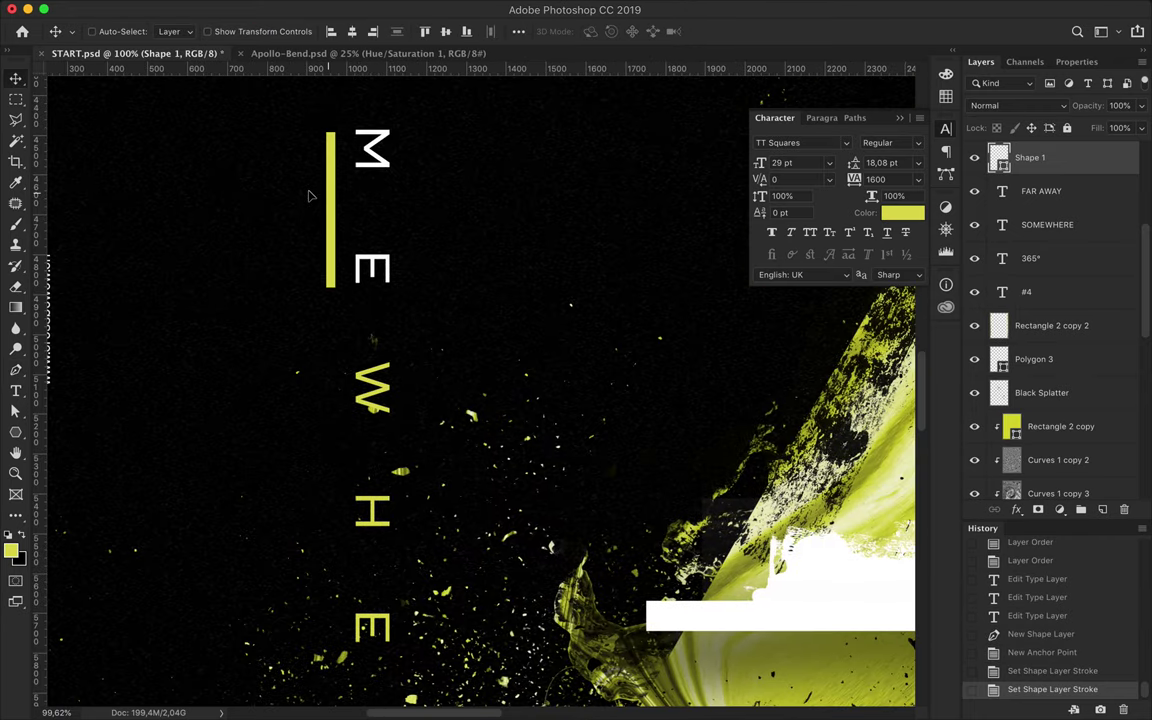
drag(332, 197, 302, 198)
scroll(311, 198, down, 2)
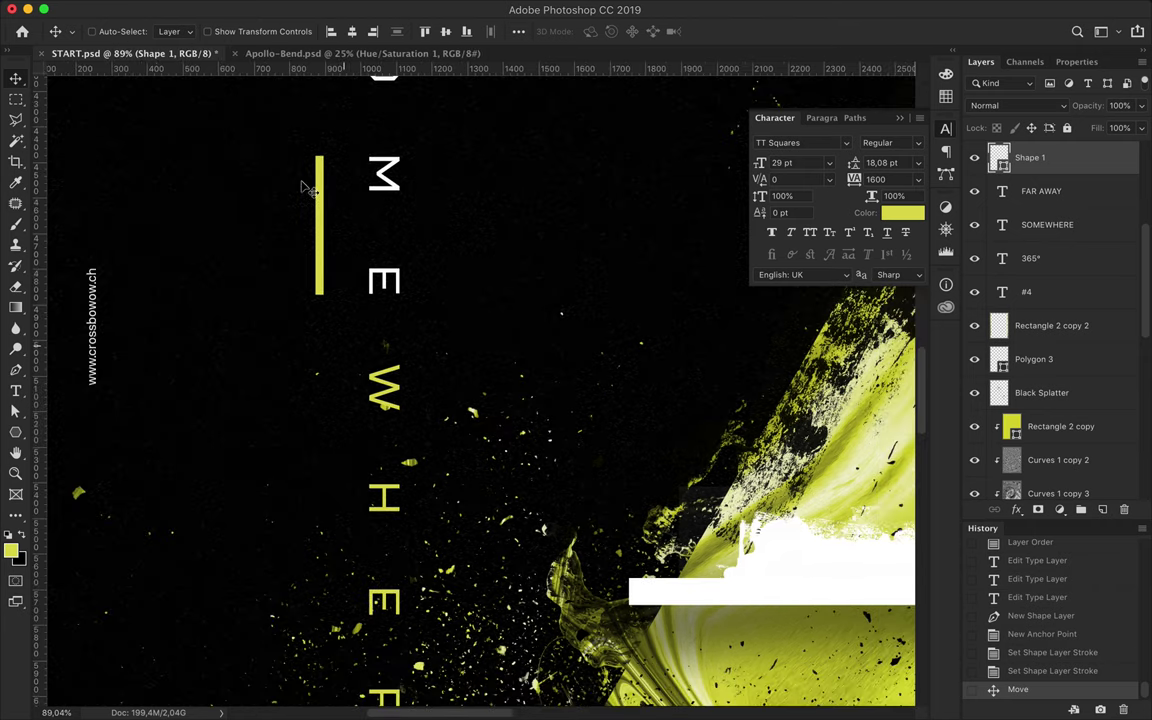
scroll(337, 148, up, 1)
scroll(393, 188, down, 2)
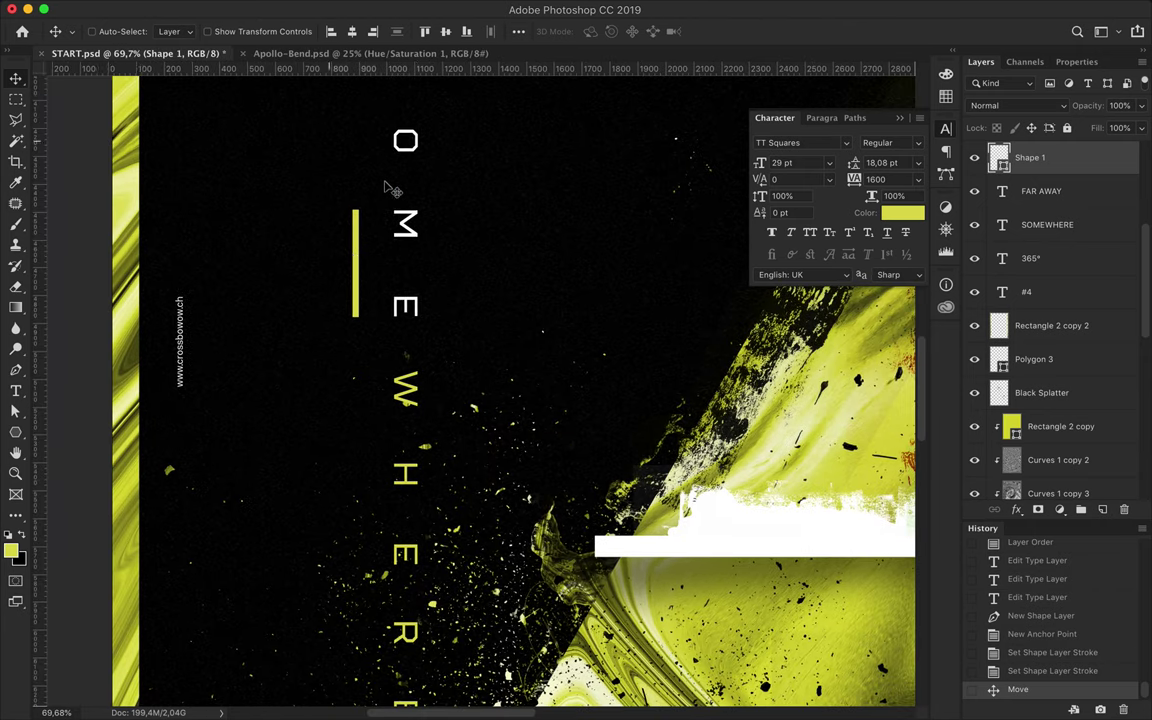
Alt-drag a copy of the yellow bar down beside H and E, and make its stroke white
drag(463, 413, 450, 512)
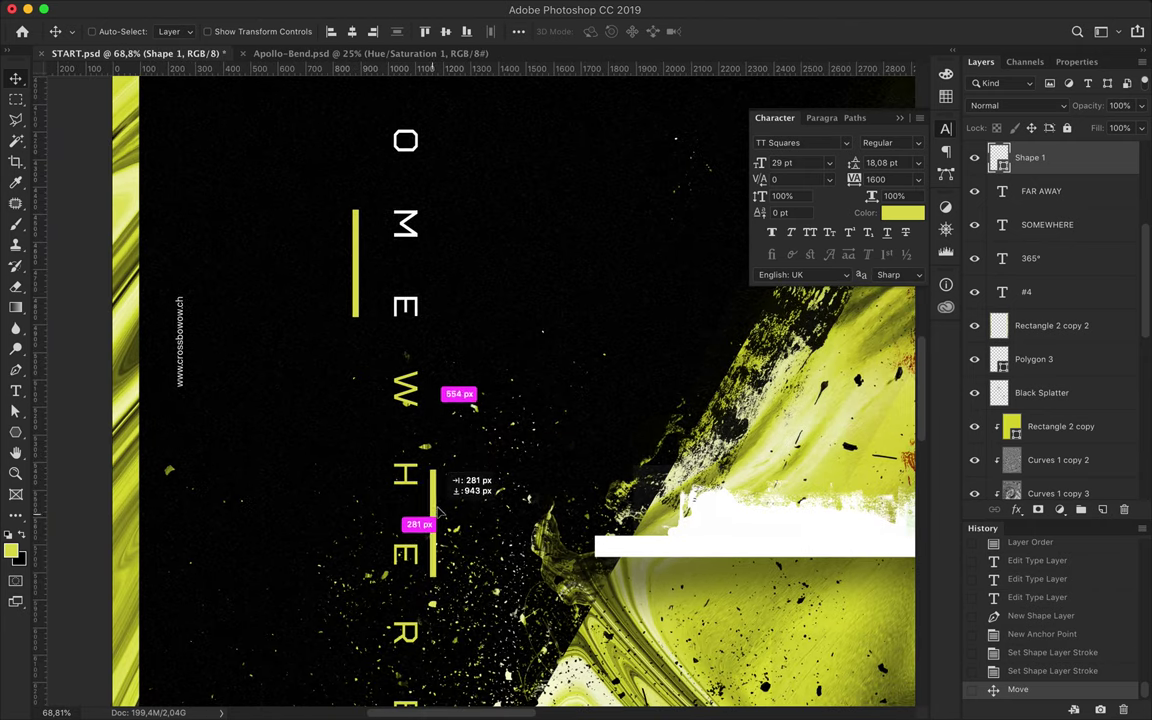
drag(450, 510, 449, 512)
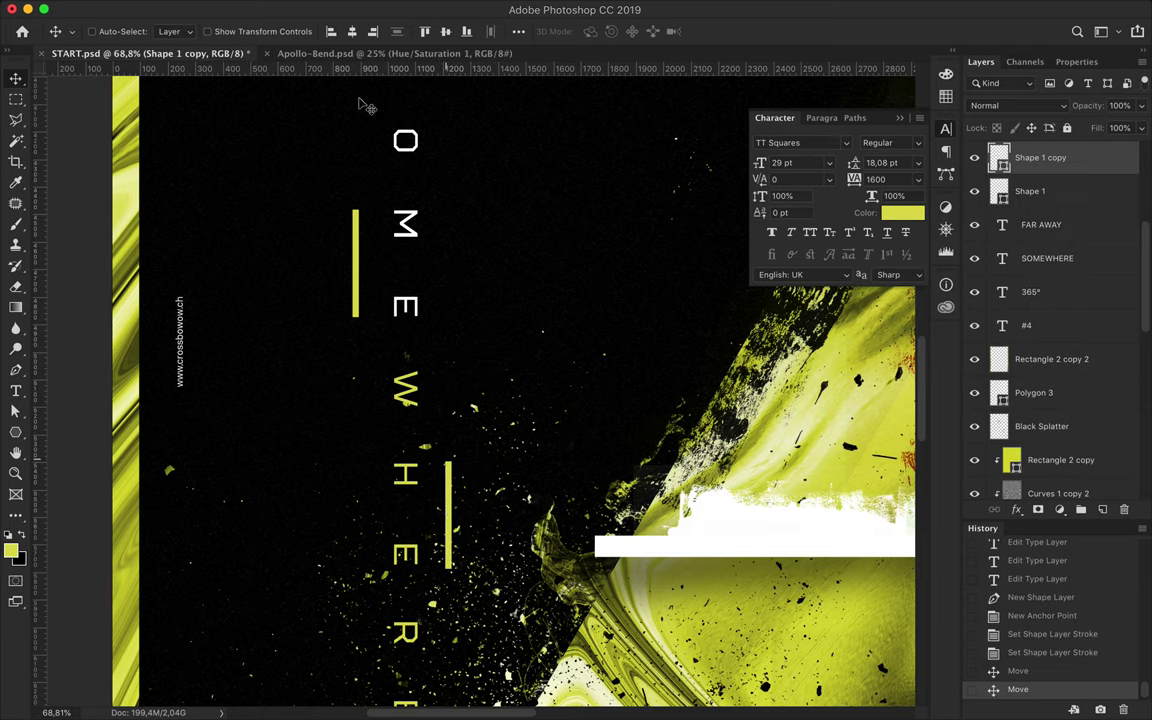
key(a)
click(239, 31)
key(v)
scroll(390, 318, down, 5)
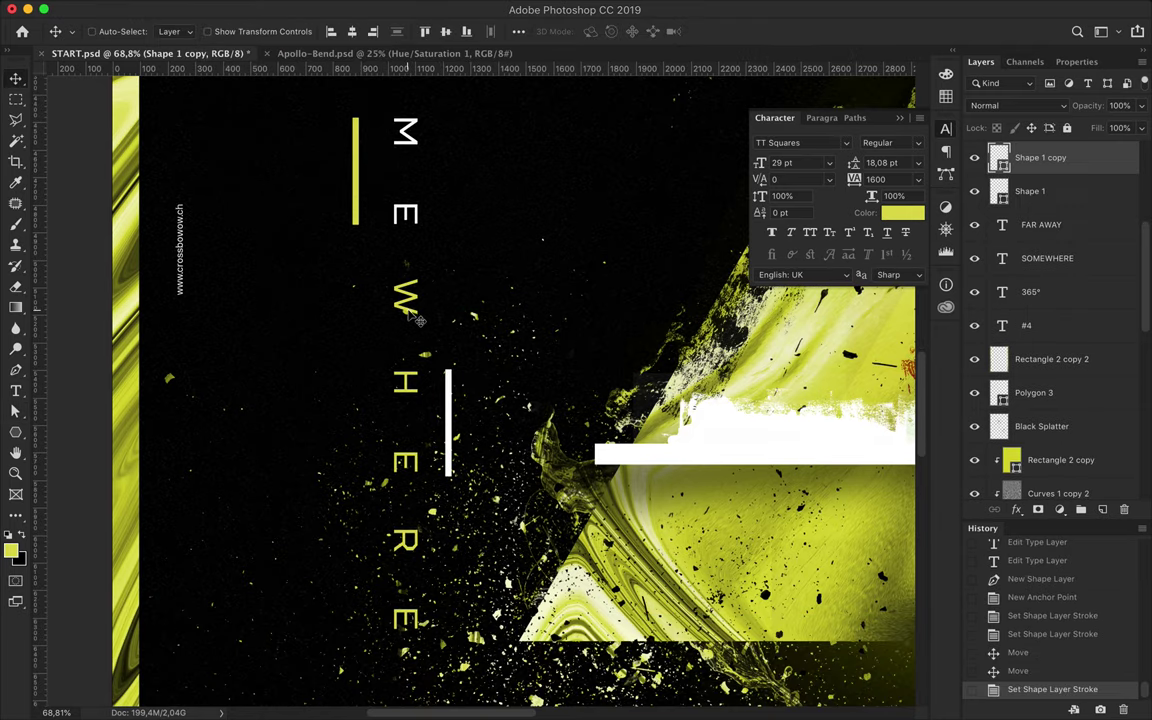
scroll(310, 295, up, 2)
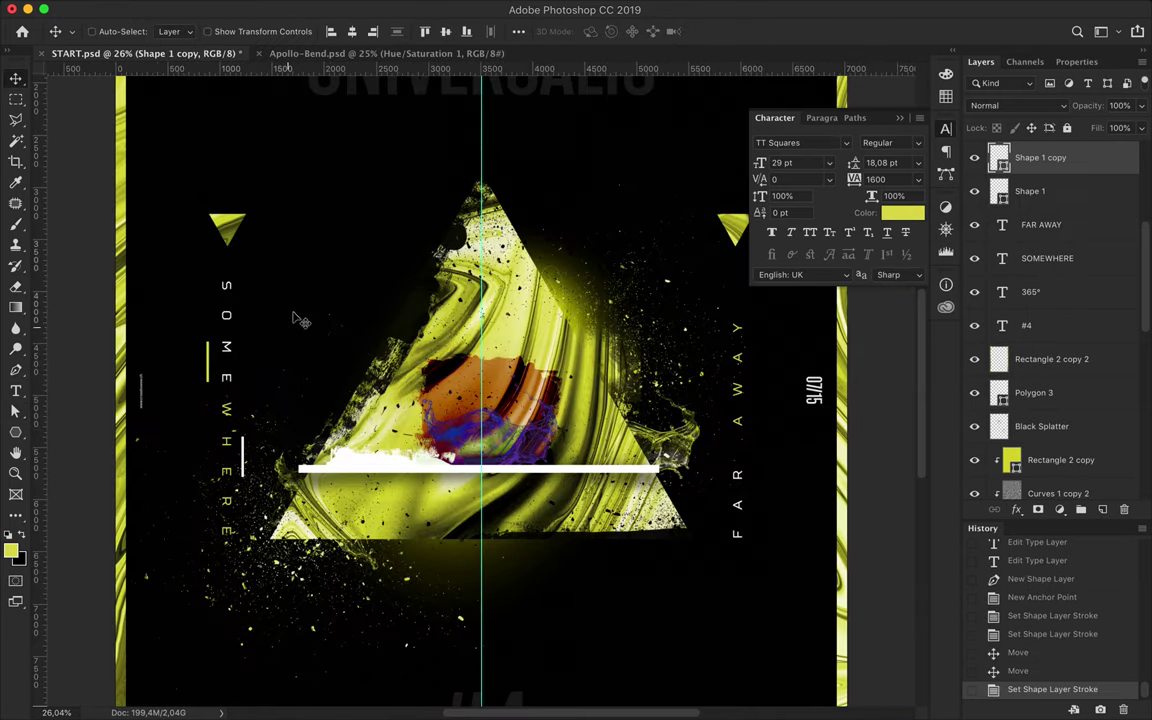
Thin the white accent line's stroke to 3,5 pt and nudge it down slightly
text(a3,5)
key(Return)
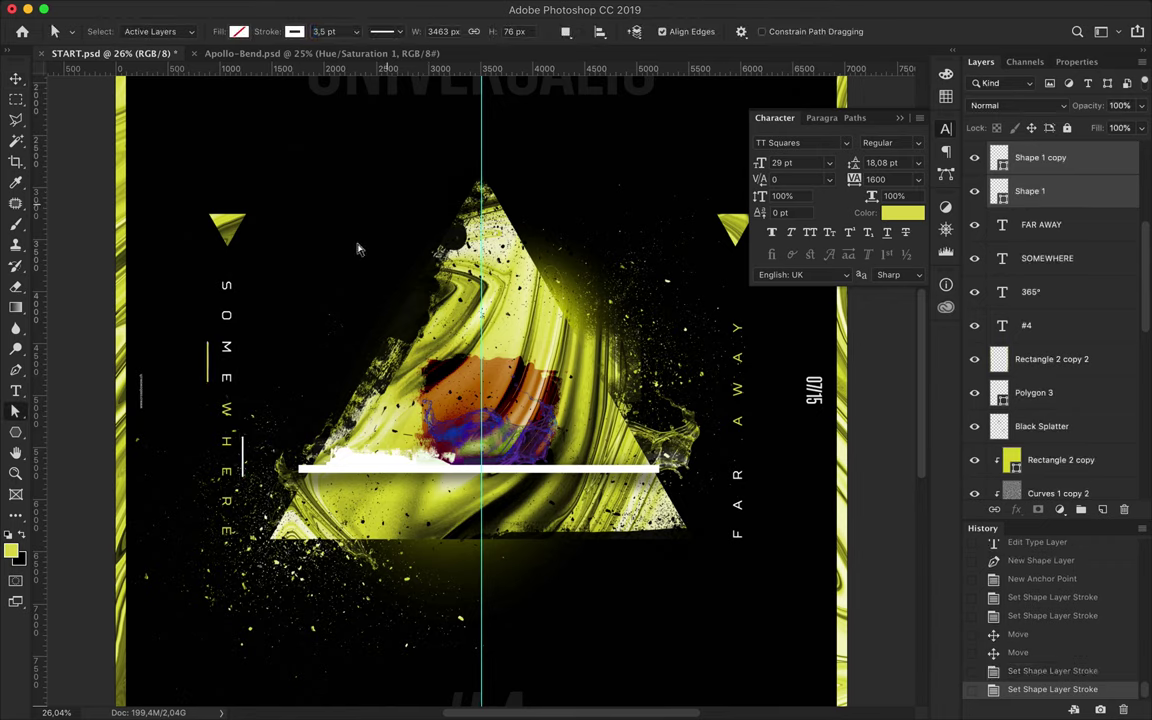
key(v)
key(Down)
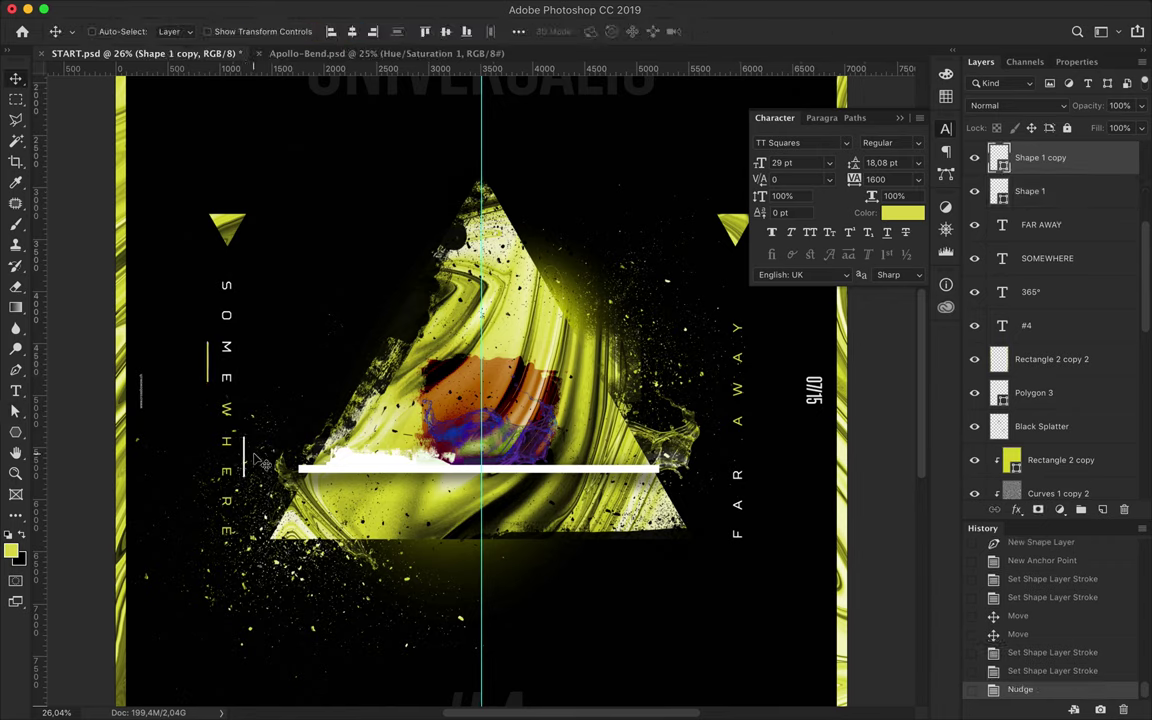
Copy the white line to the left of FAR AWAY and the yellow bar to its right
drag(247, 469, 722, 352)
drag(208, 365, 297, 358)
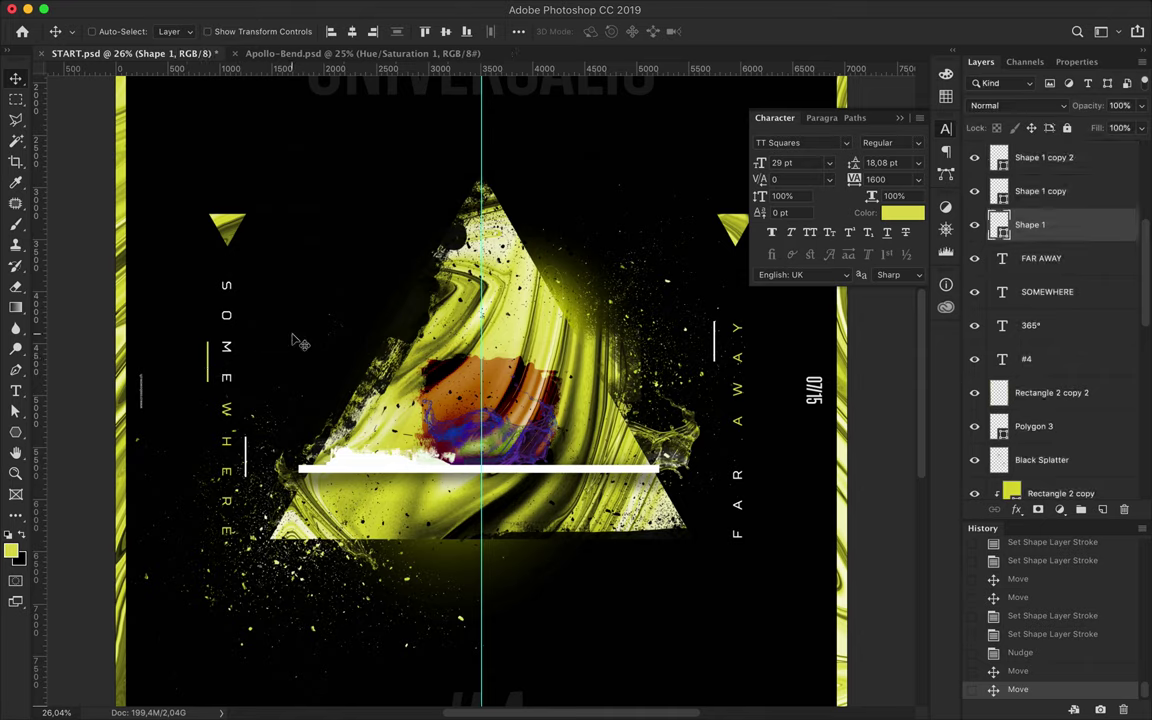
key(ctrl+z)
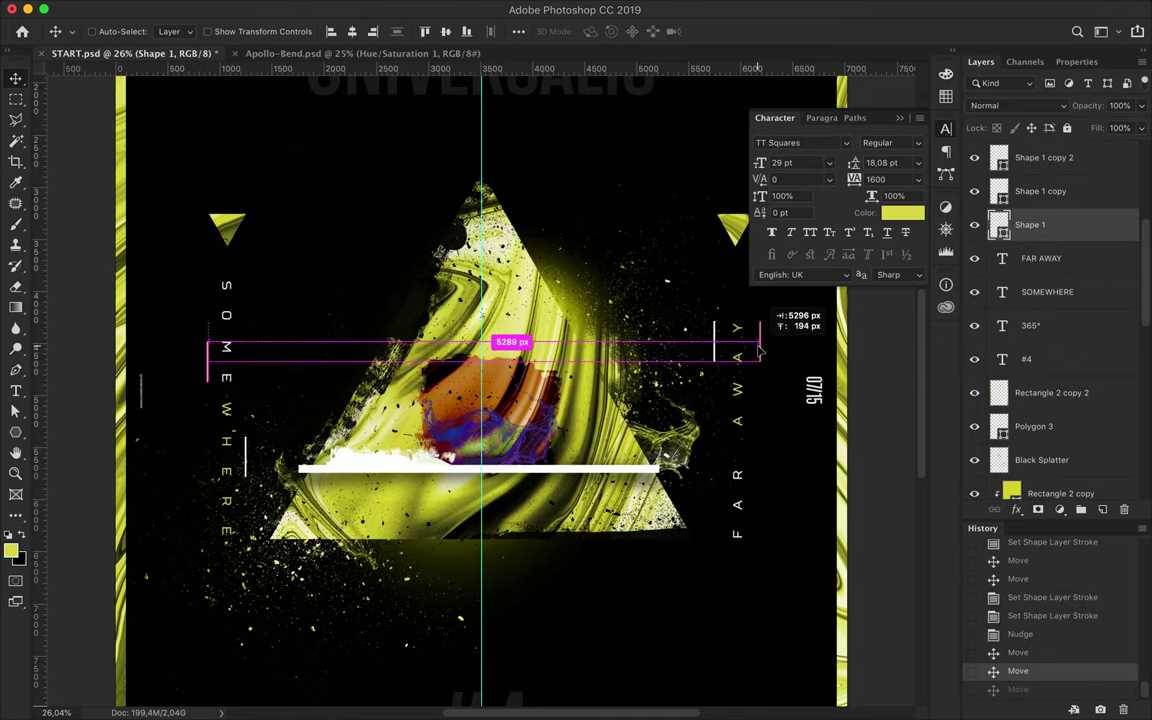
drag(759, 349, 760, 352)
scroll(481, 391, down, 3)
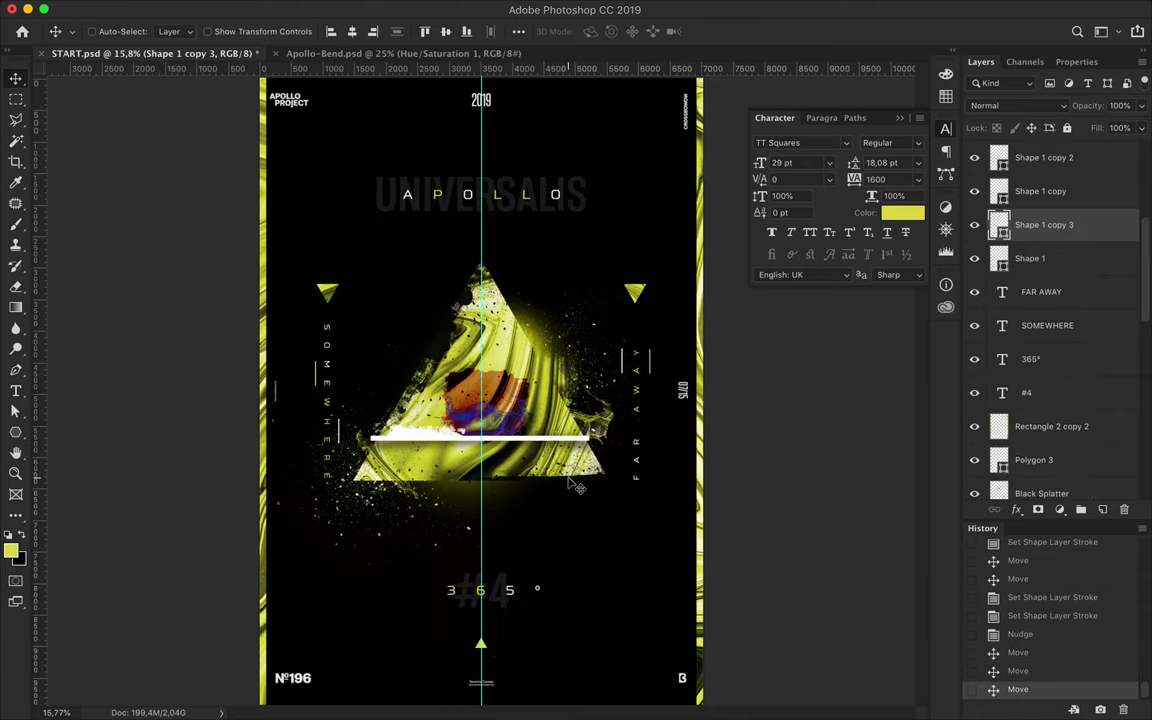
scroll(413, 160, up, 3)
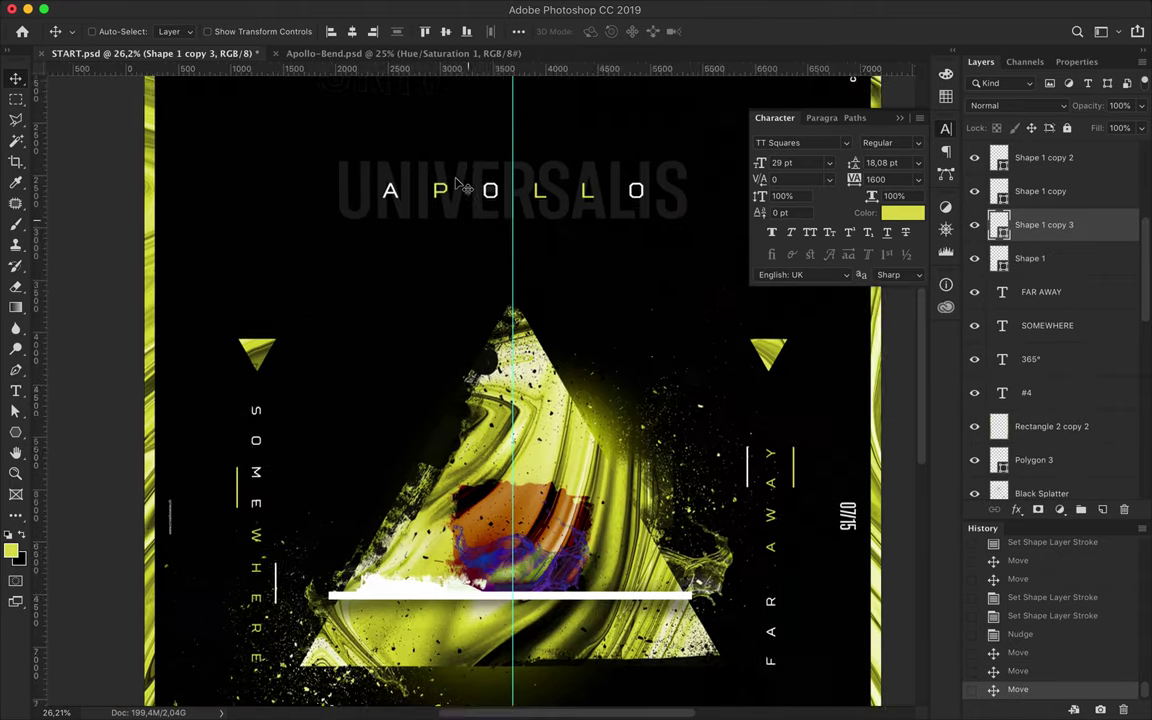
scroll(232, 183, down, 1)
Colour selected letters of PROJECT in the poster's yellow, ddd850
double_click(222, 174)
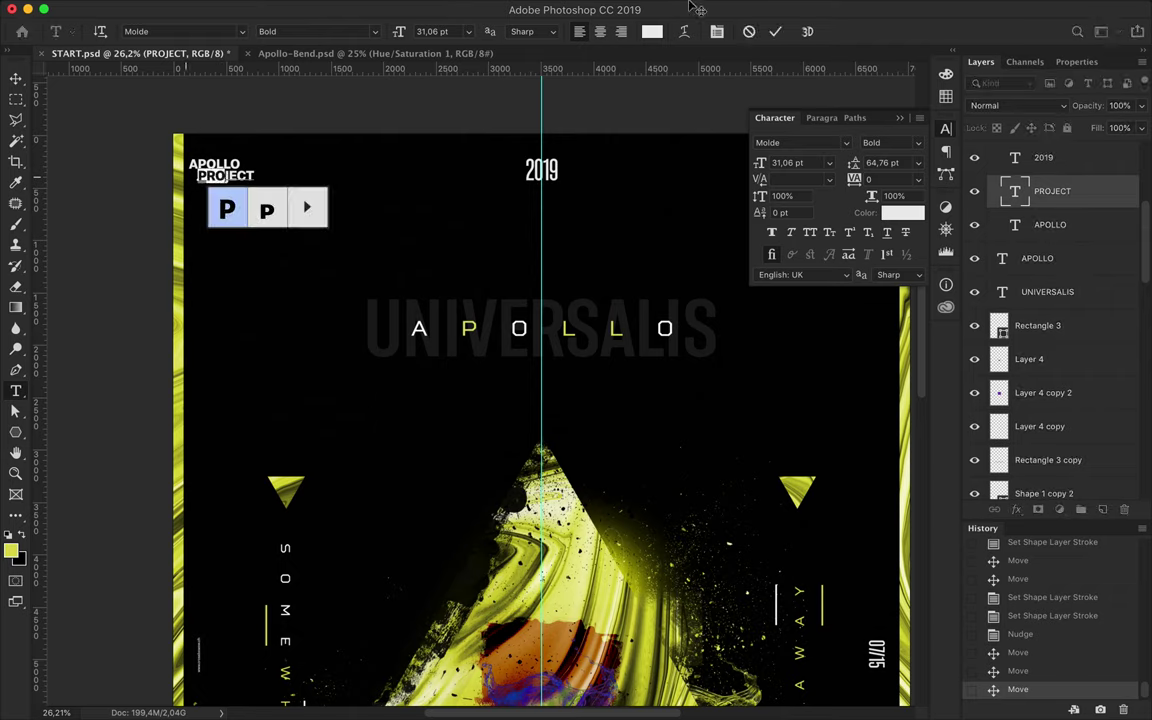
click(903, 212)
click(946, 98)
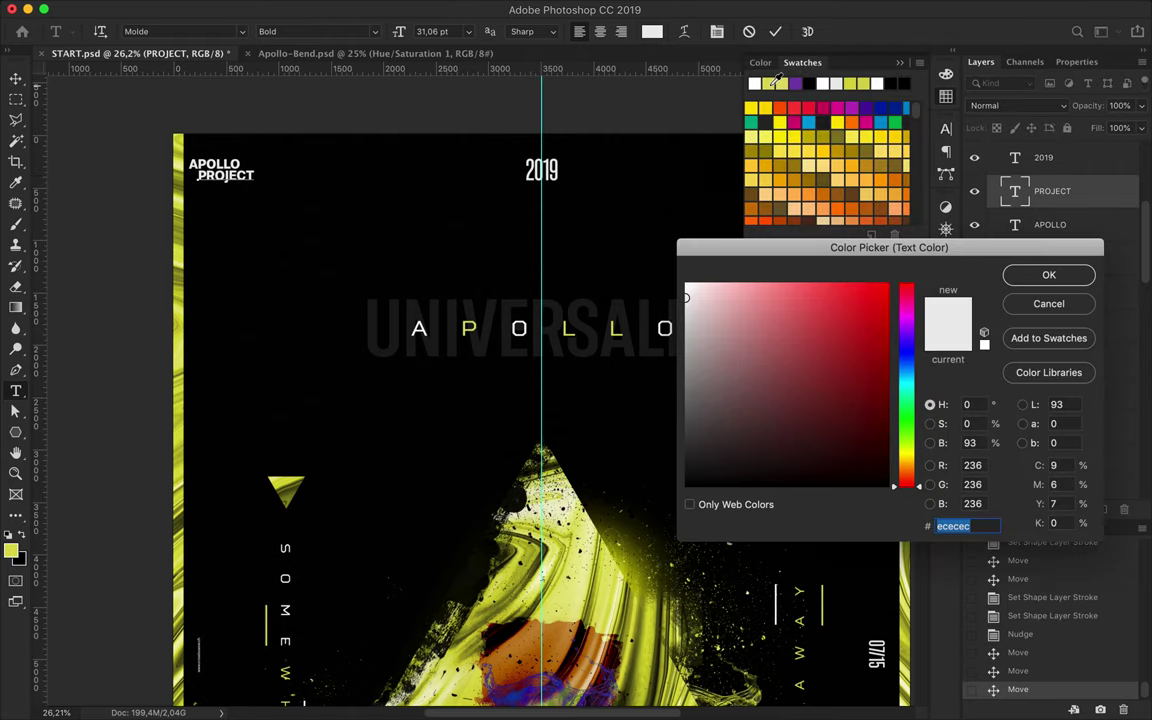
click(1058, 279)
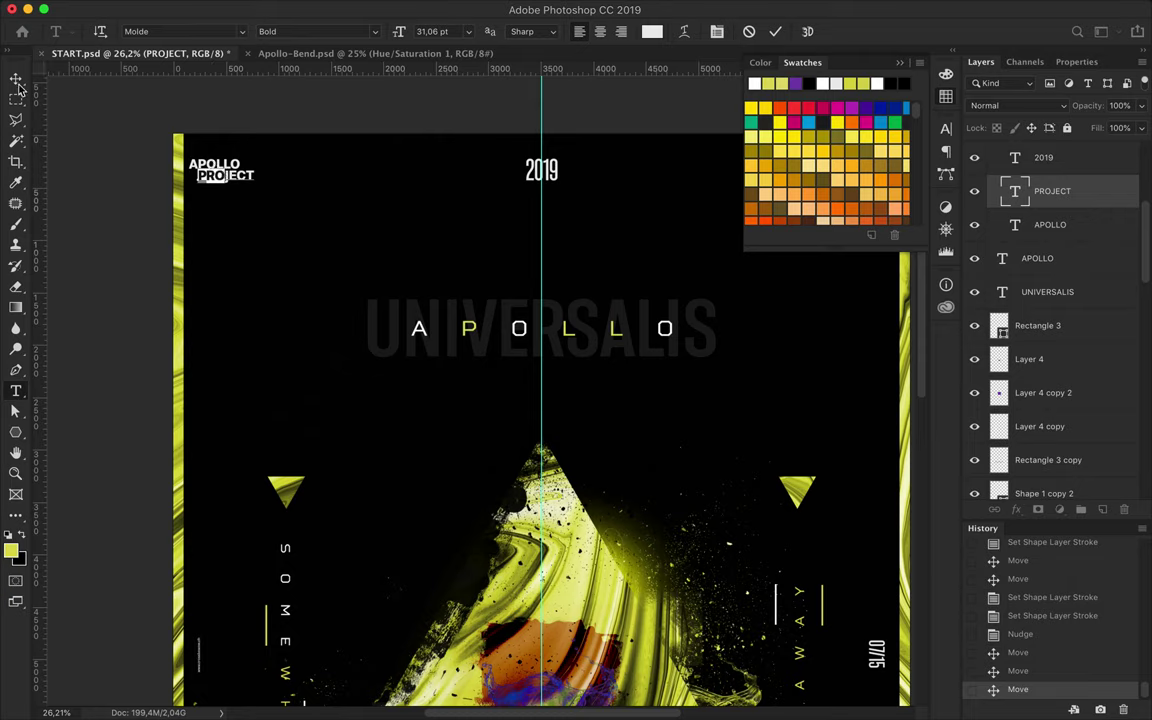
key(ctrl+Return)
click(651, 33)
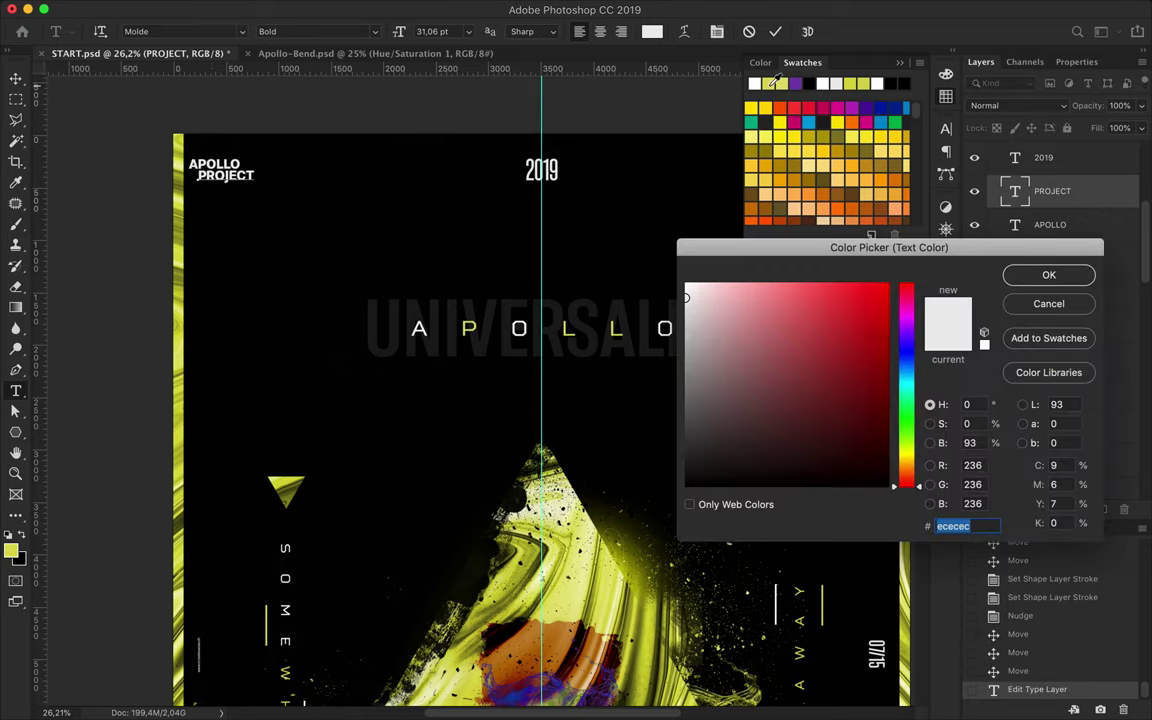
scroll(494, 497, down, 5)
click(425, 637)
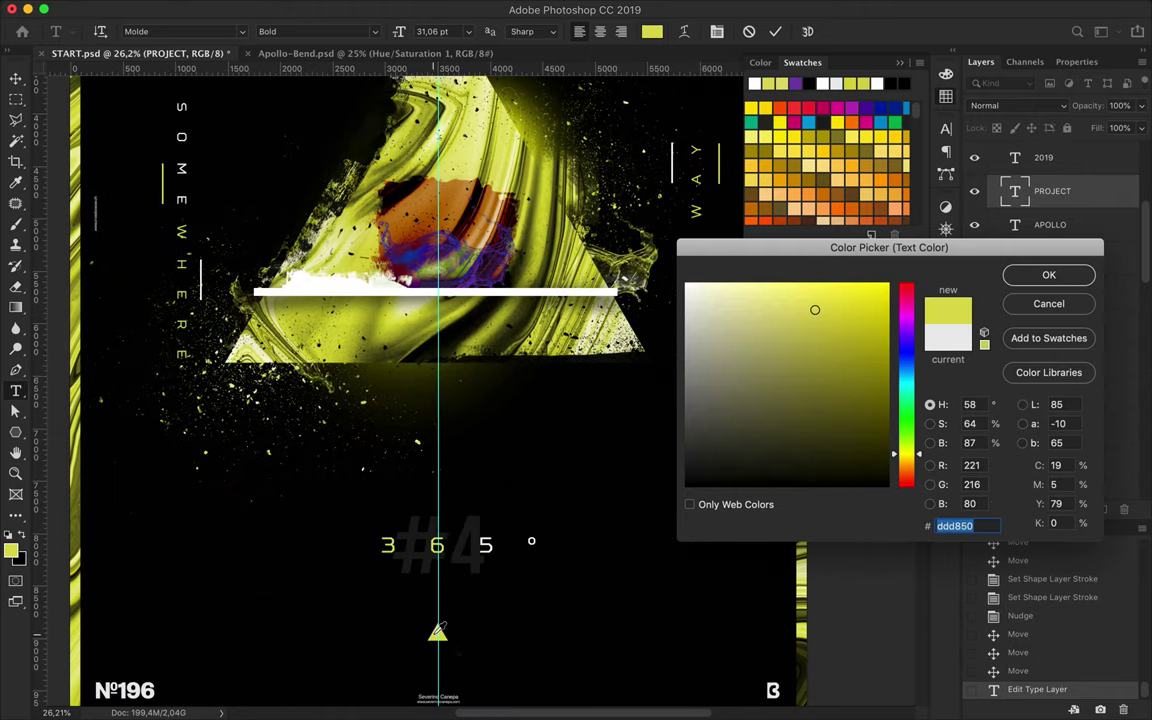
scroll(425, 637, up, 5)
click(1045, 277)
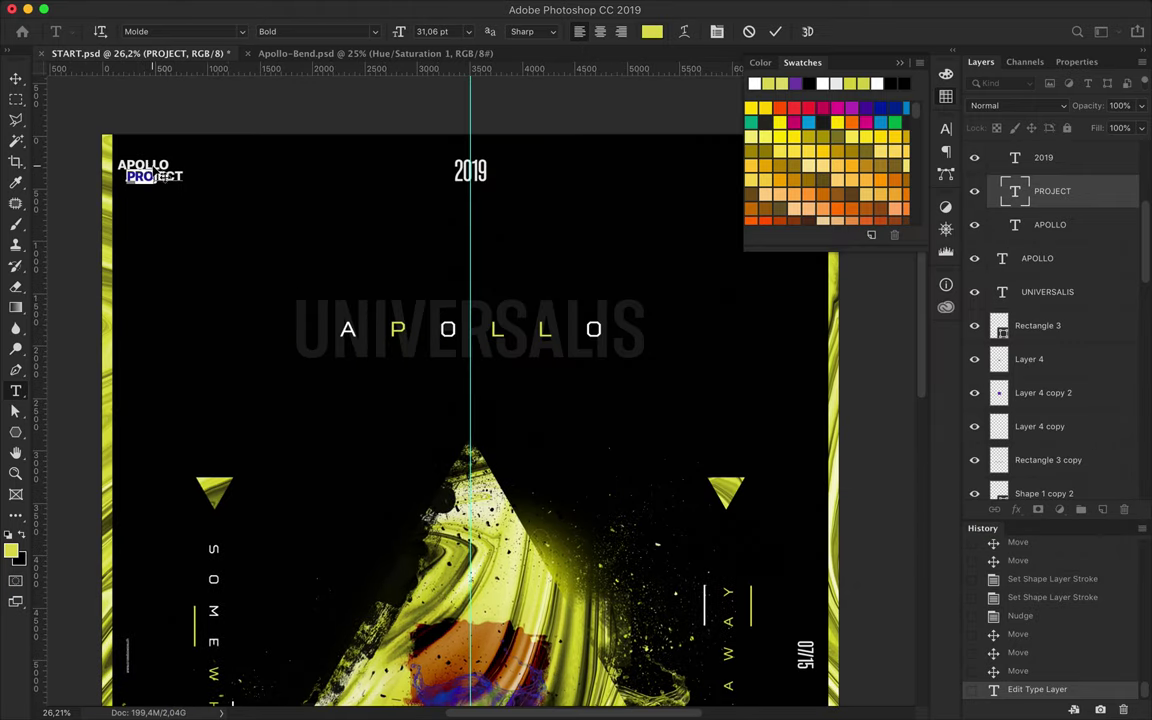
key(ctrl+Return)
Turn the A of the small APOLLO and the 20 in 2019 yellow
click(120, 166)
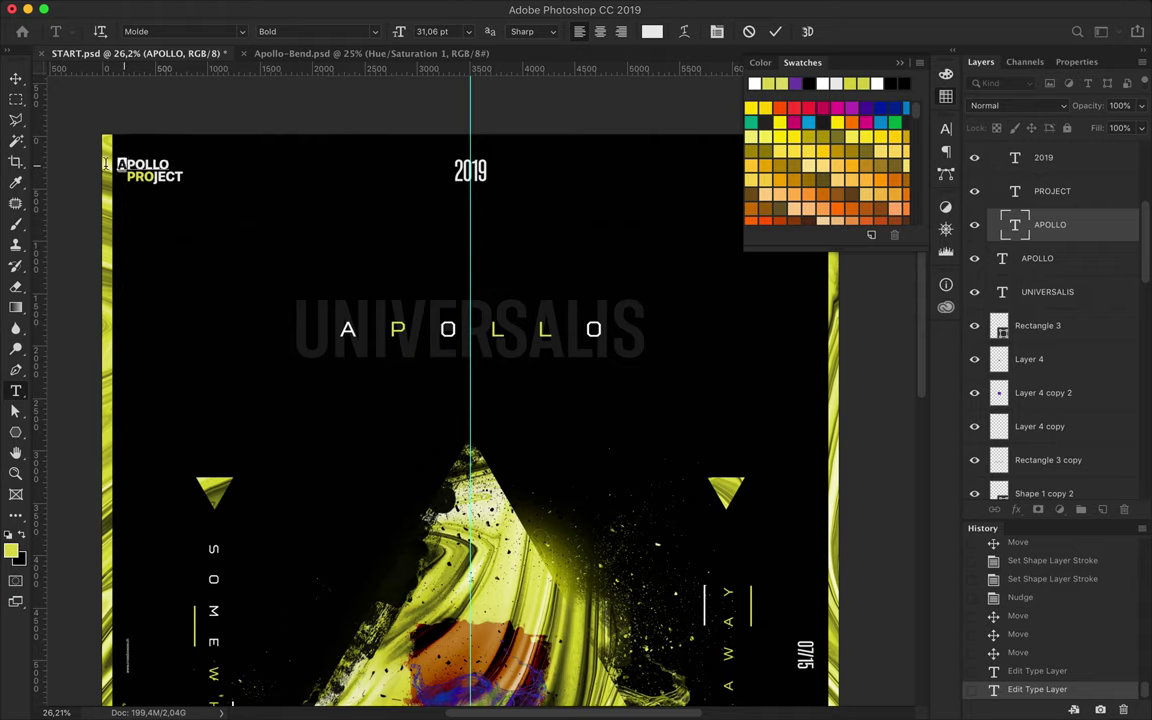
click(767, 84)
key(ctrl+Return)
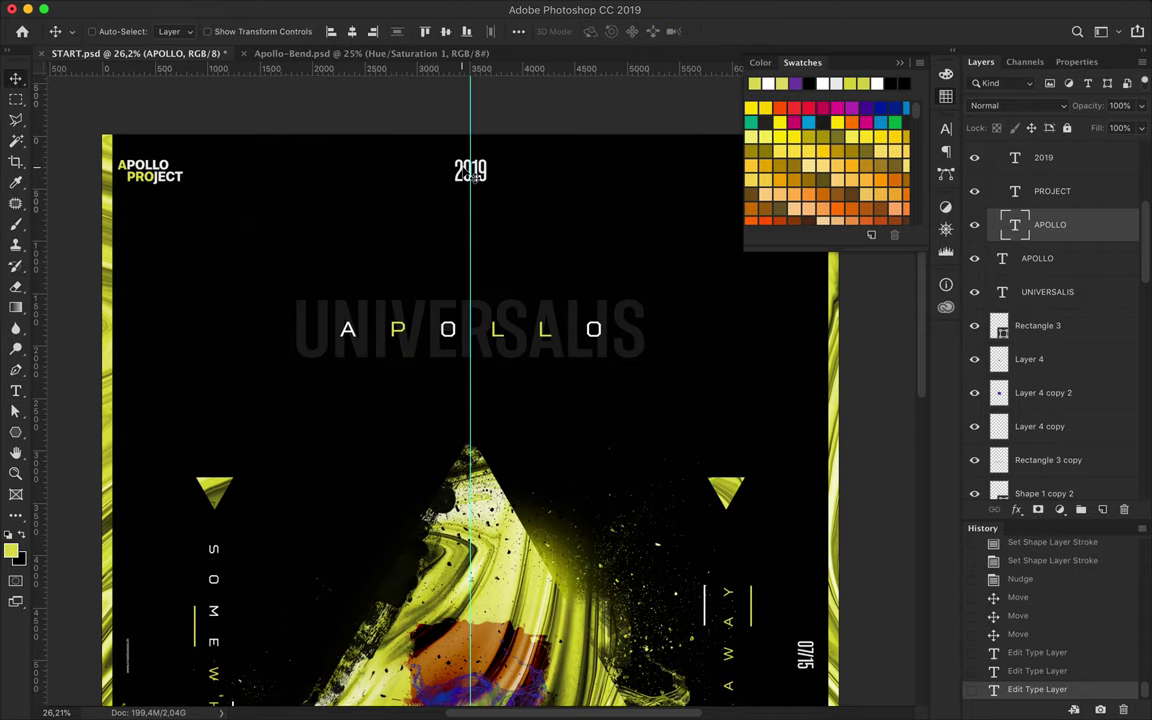
click(457, 171)
drag(455, 171, 470, 171)
key(ctrl+Return)
key(v)
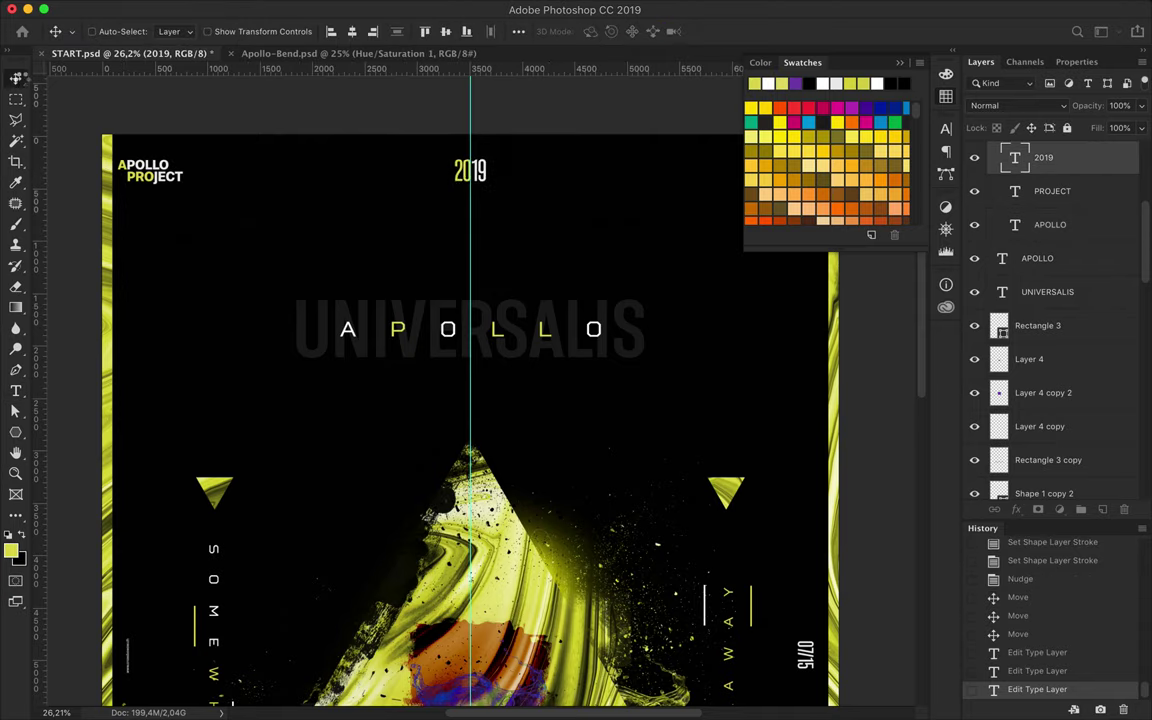
Turn the letters WOW in the vertical CROSSBOWOW yellow
scroll(553, 167, up, 2)
scroll(733, 210, up, 2)
scroll(733, 210, up, 2)
scroll(733, 210, up, 1)
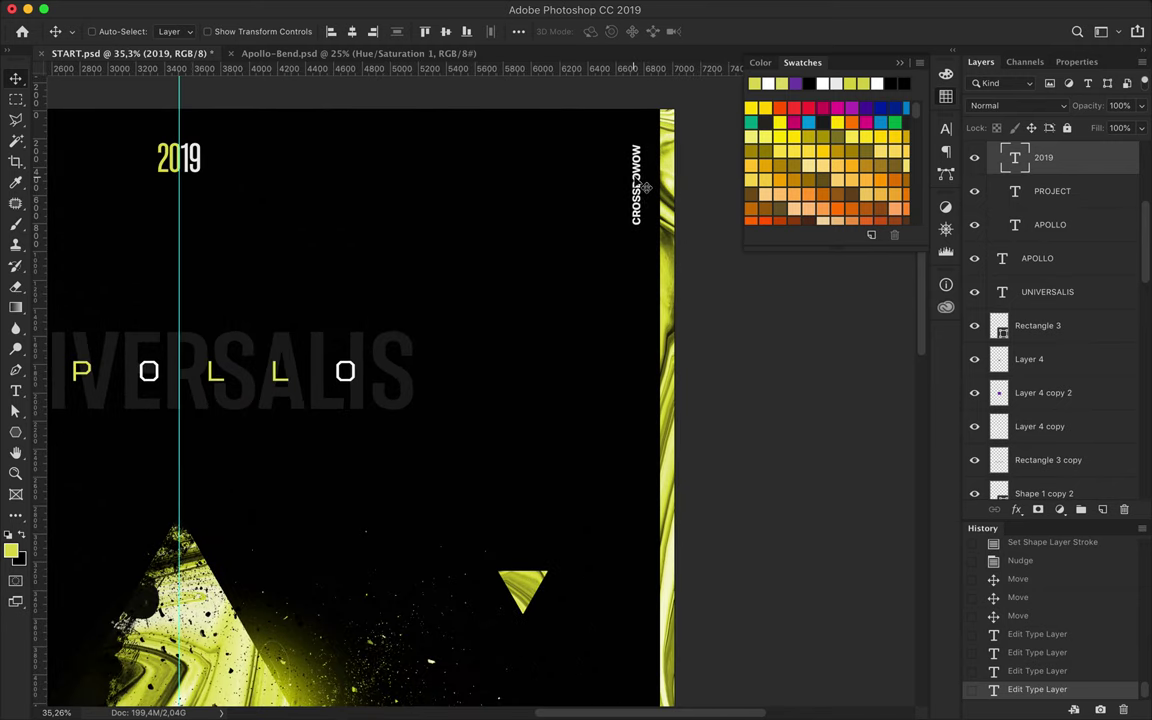
key(t)
drag(636, 175, 636, 145)
click(758, 84)
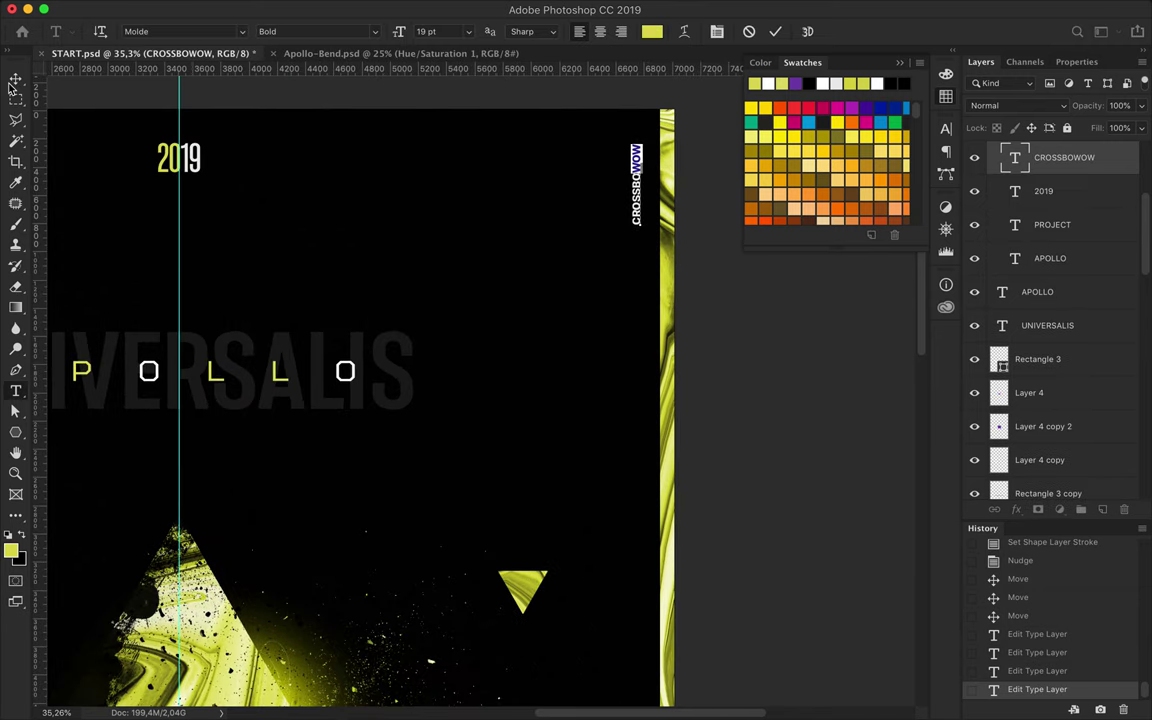
key(ctrl+Return)
key(v)
Turn the 07 in the 07/15 date yellow
scroll(612, 277, down, 5)
scroll(612, 277, down, 3)
key(t)
drag(606, 263, 606, 241)
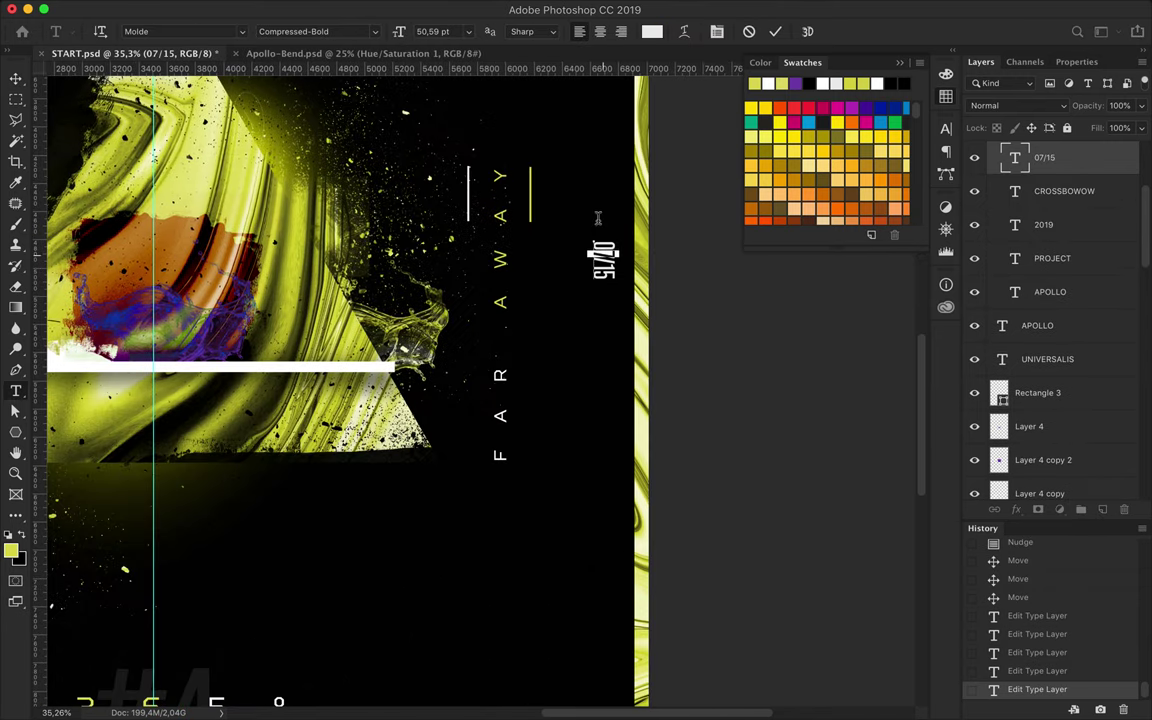
key(ctrl+Return)
key(v)
Turn the surname in the designer credit line yellow
scroll(466, 244, down, 3)
scroll(463, 243, down, 2)
scroll(463, 243, left, 3)
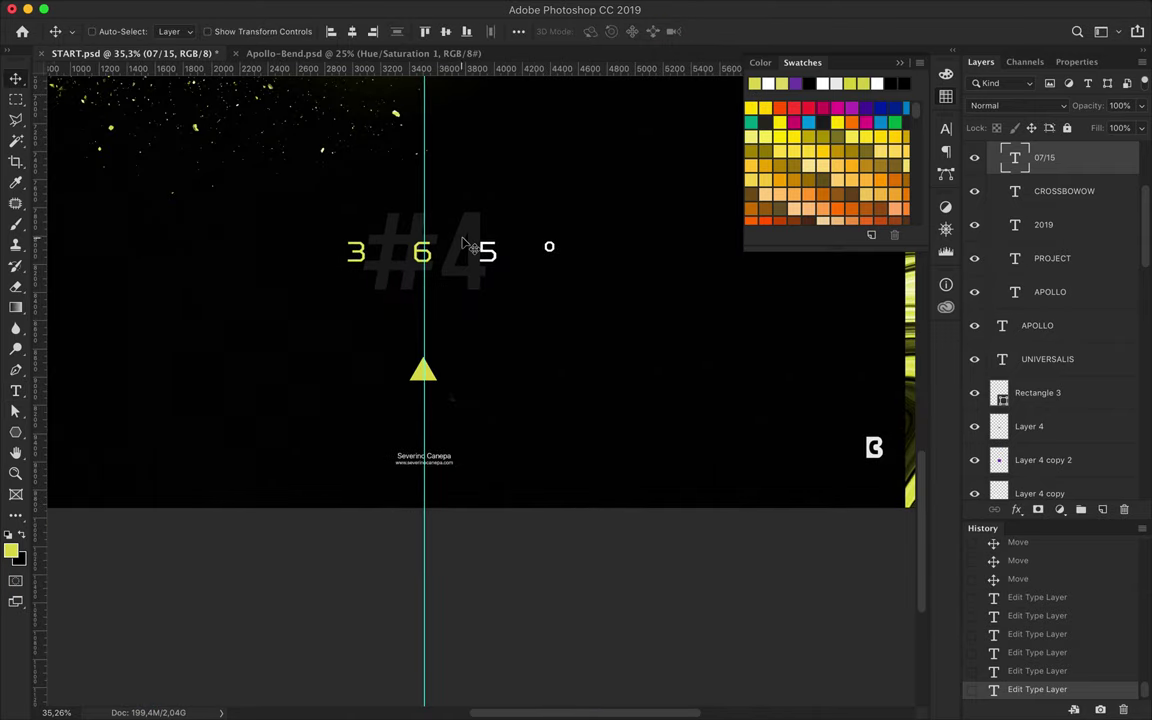
double_click(426, 460)
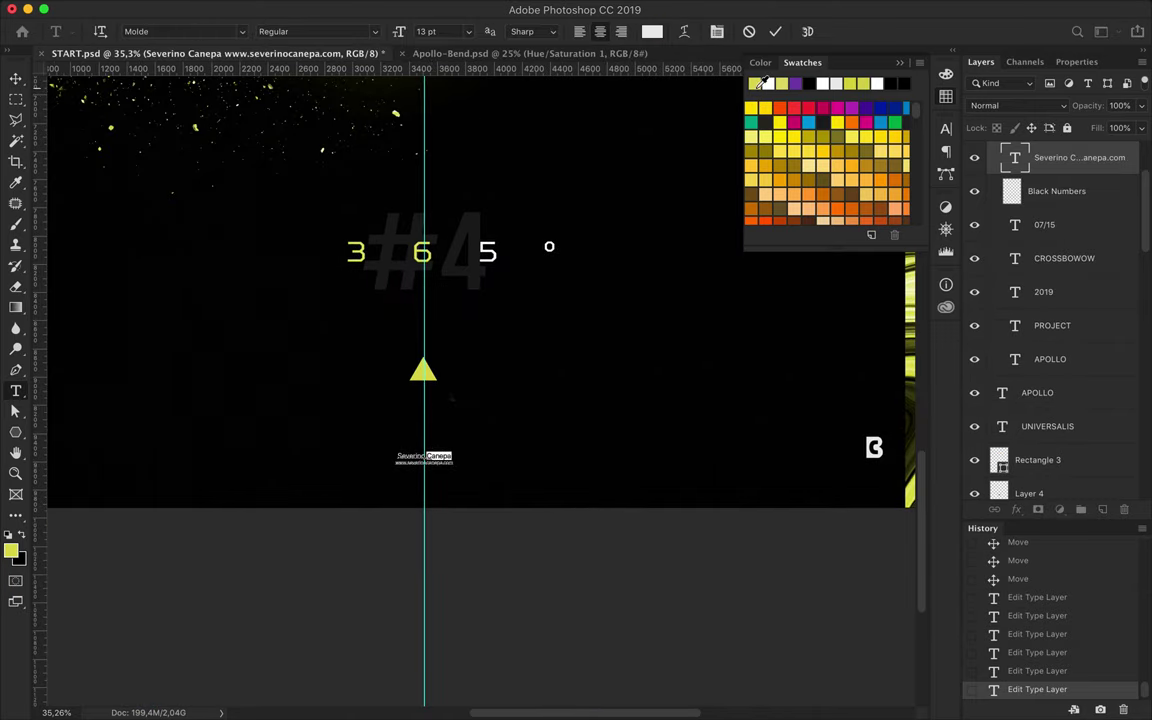
key(ctrl+Return)
key(v)
Turn the number 196 yellow, fit the whole poster in view, and save it
scroll(304, 247, left, 5)
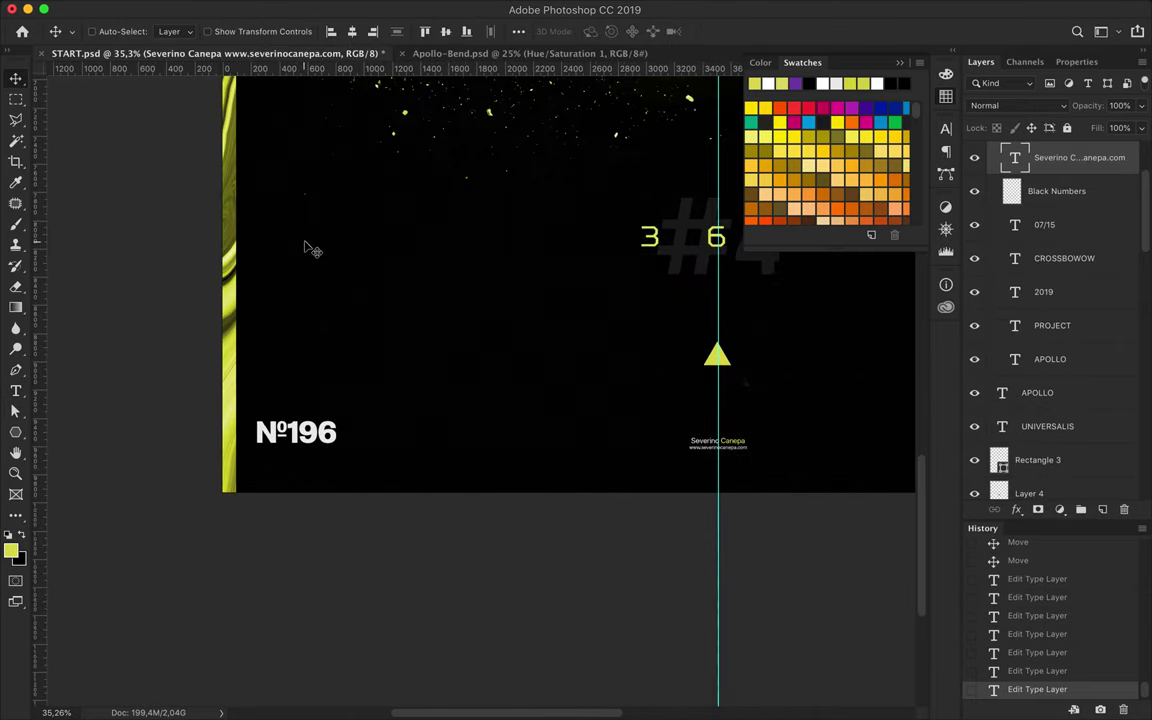
click(300, 435)
double_click(313, 441)
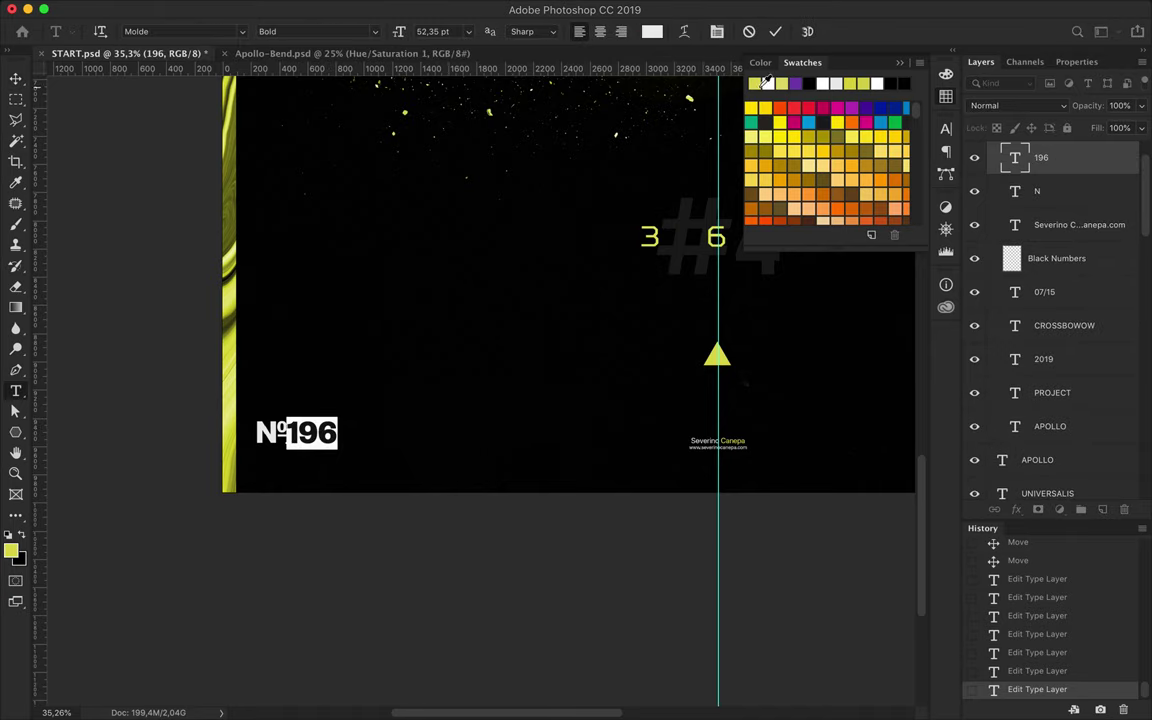
key(ctrl+Return)
key(v)
key(ctrl+0)
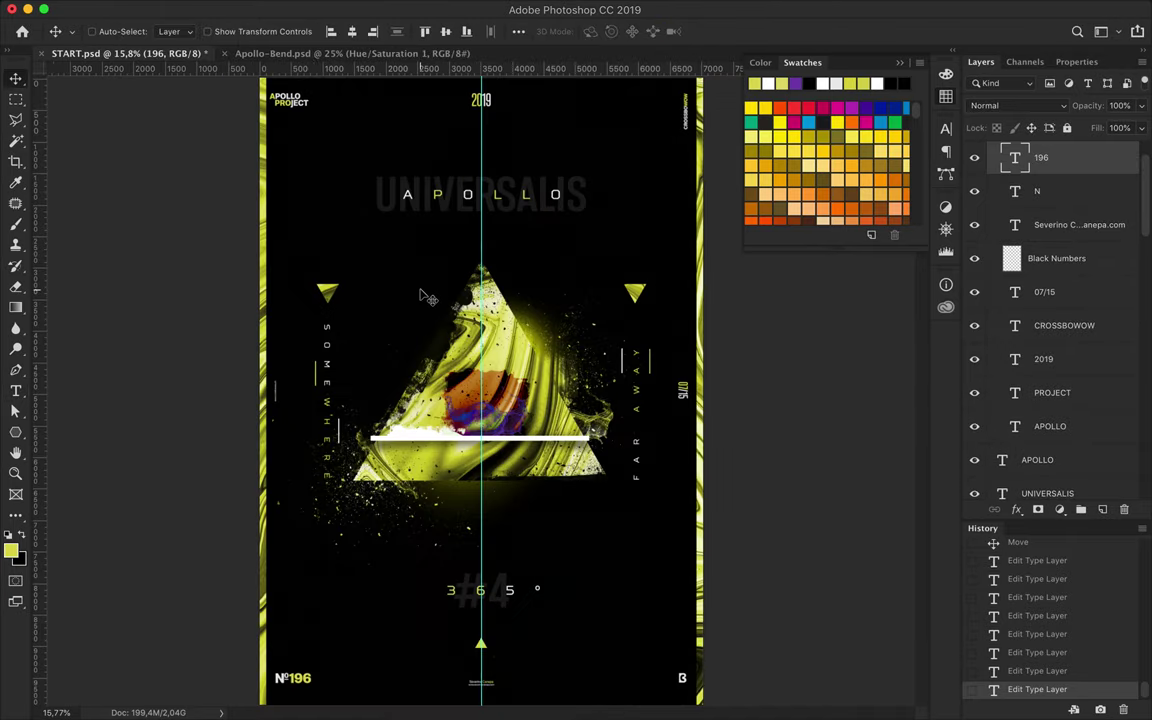
key(ctrl+s)
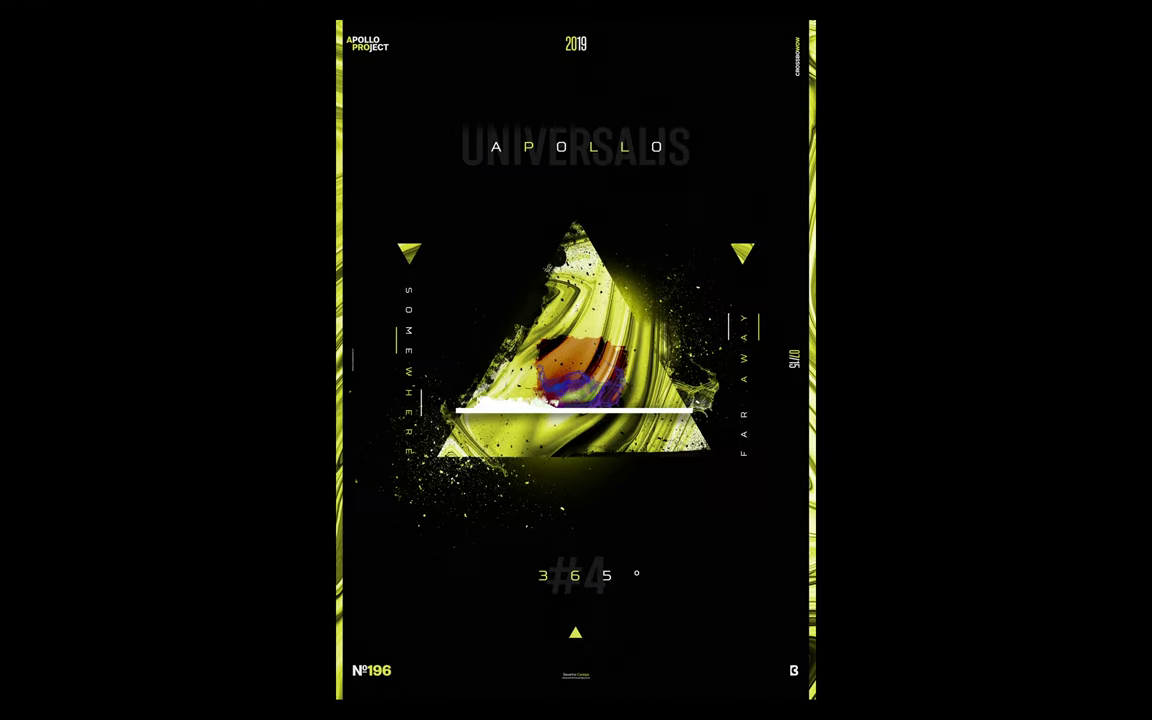